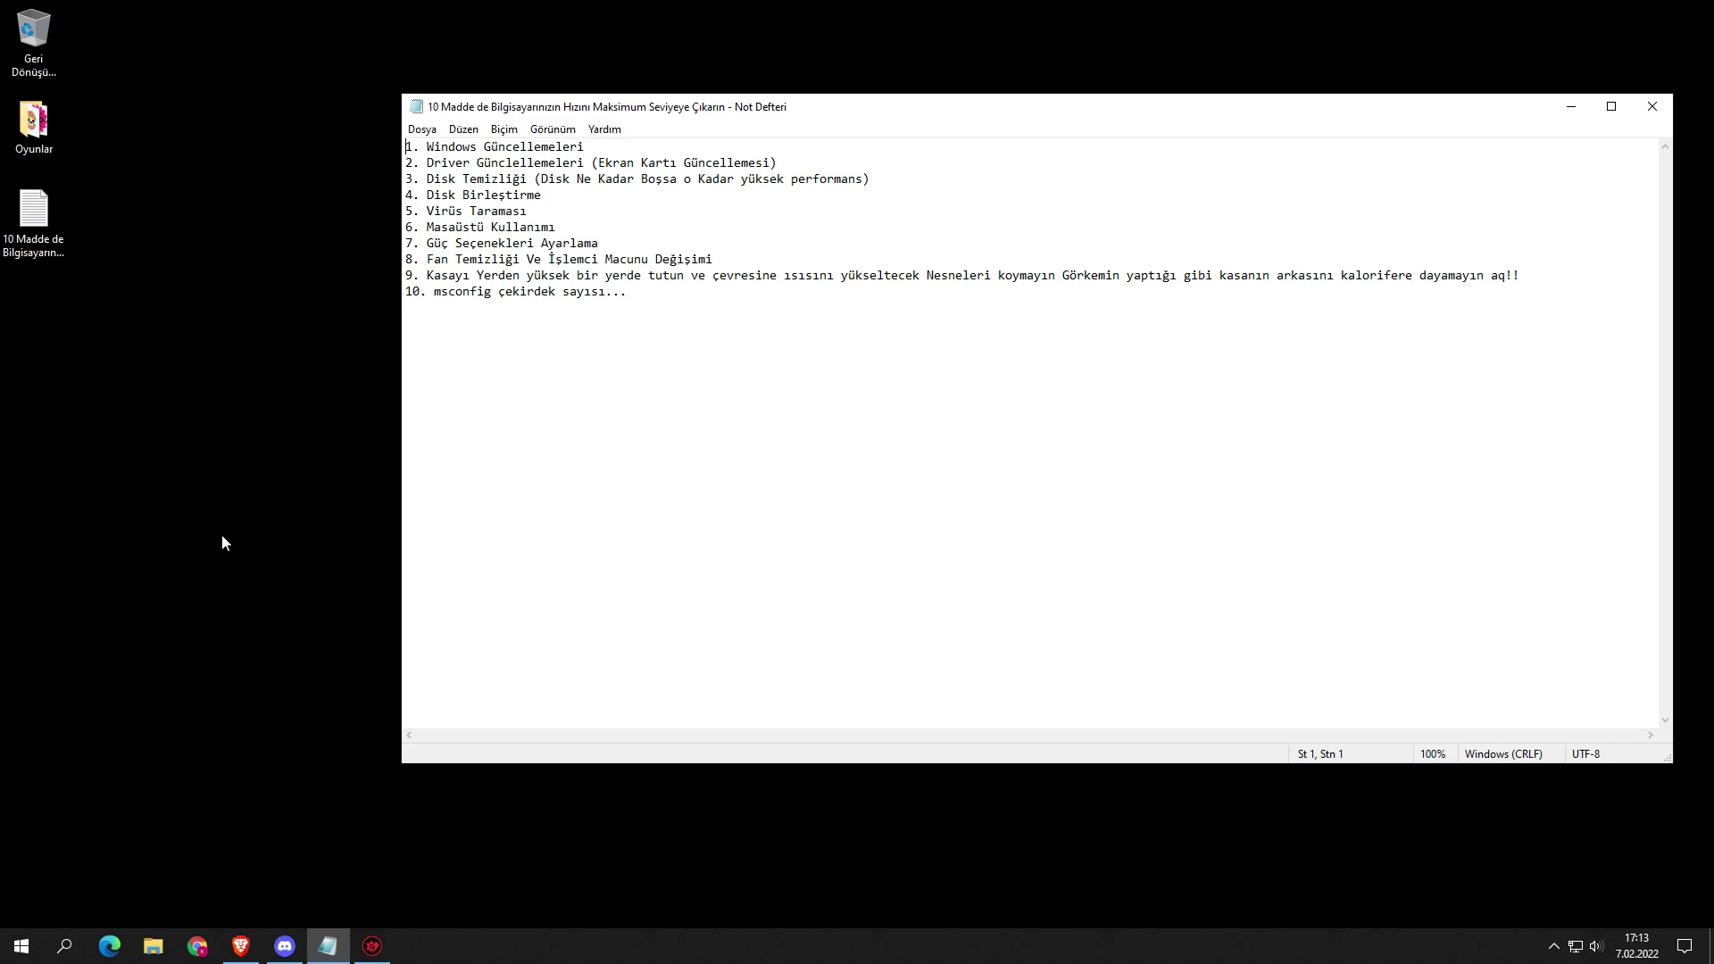
Step: Search Windows for "windows güncel" and open the Windows Update settings
click(66, 951)
text(w)
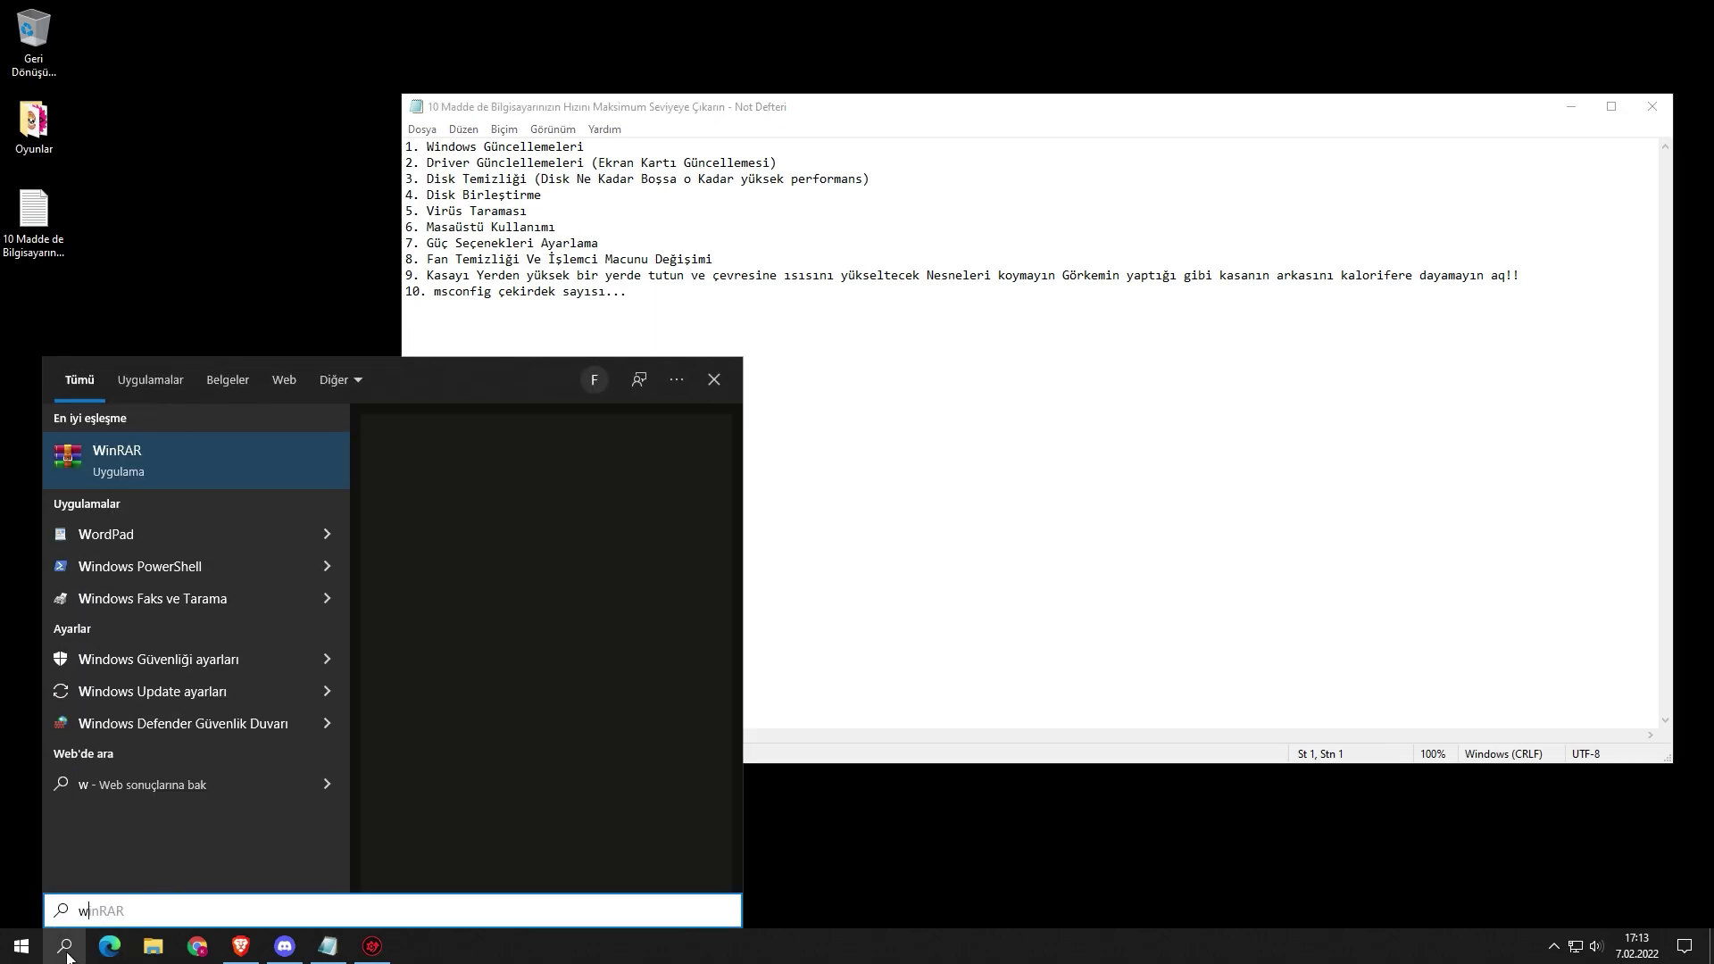
text(indows g)
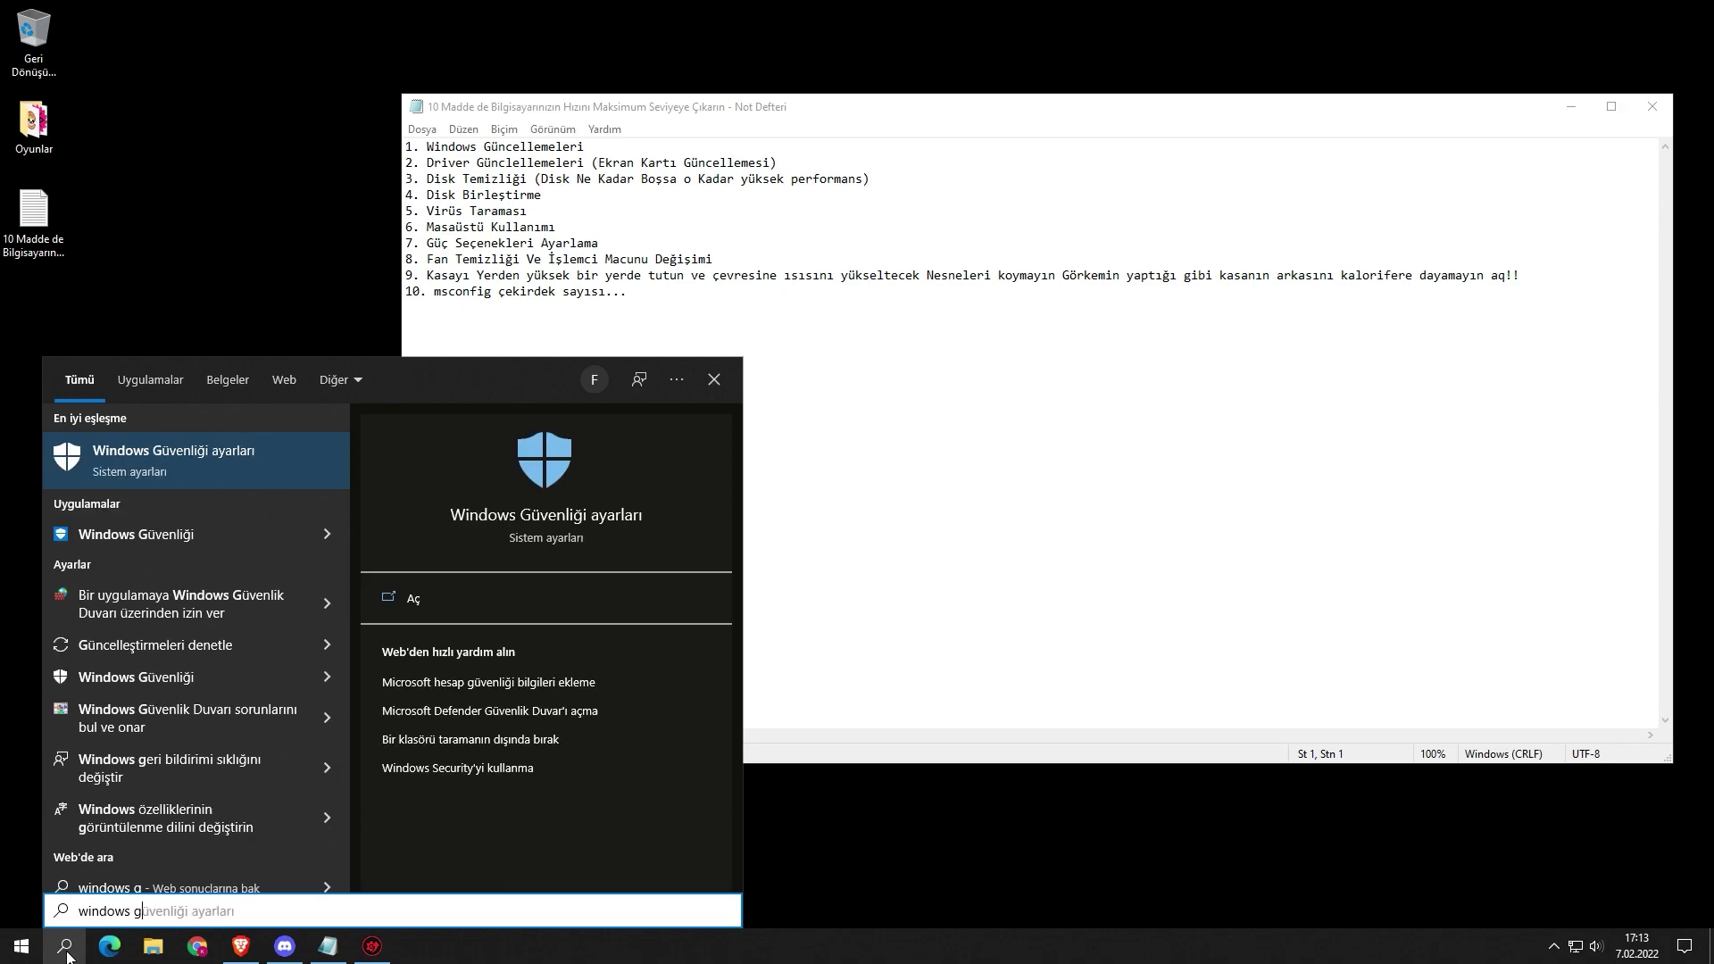
text(üncel)
key(Return)
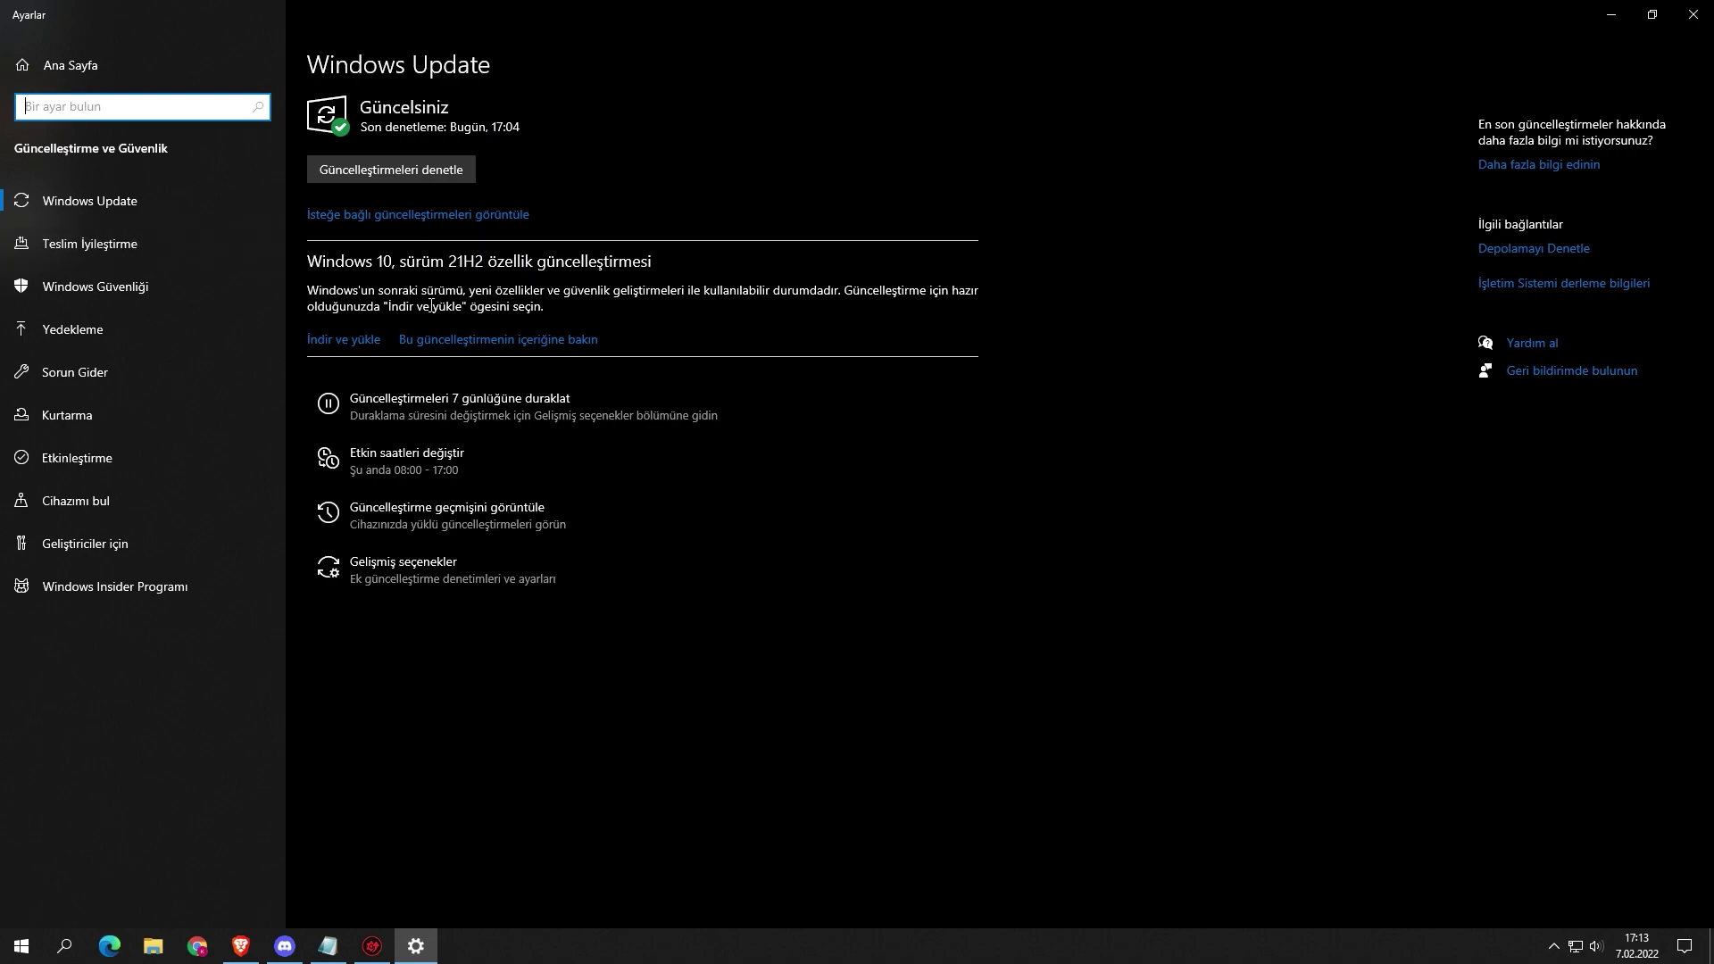
Step: Examine the Windows 10 version 21H2 feature update notice, highlighting its description, and minimize the Settings window
click(335, 285)
drag(335, 285, 546, 308)
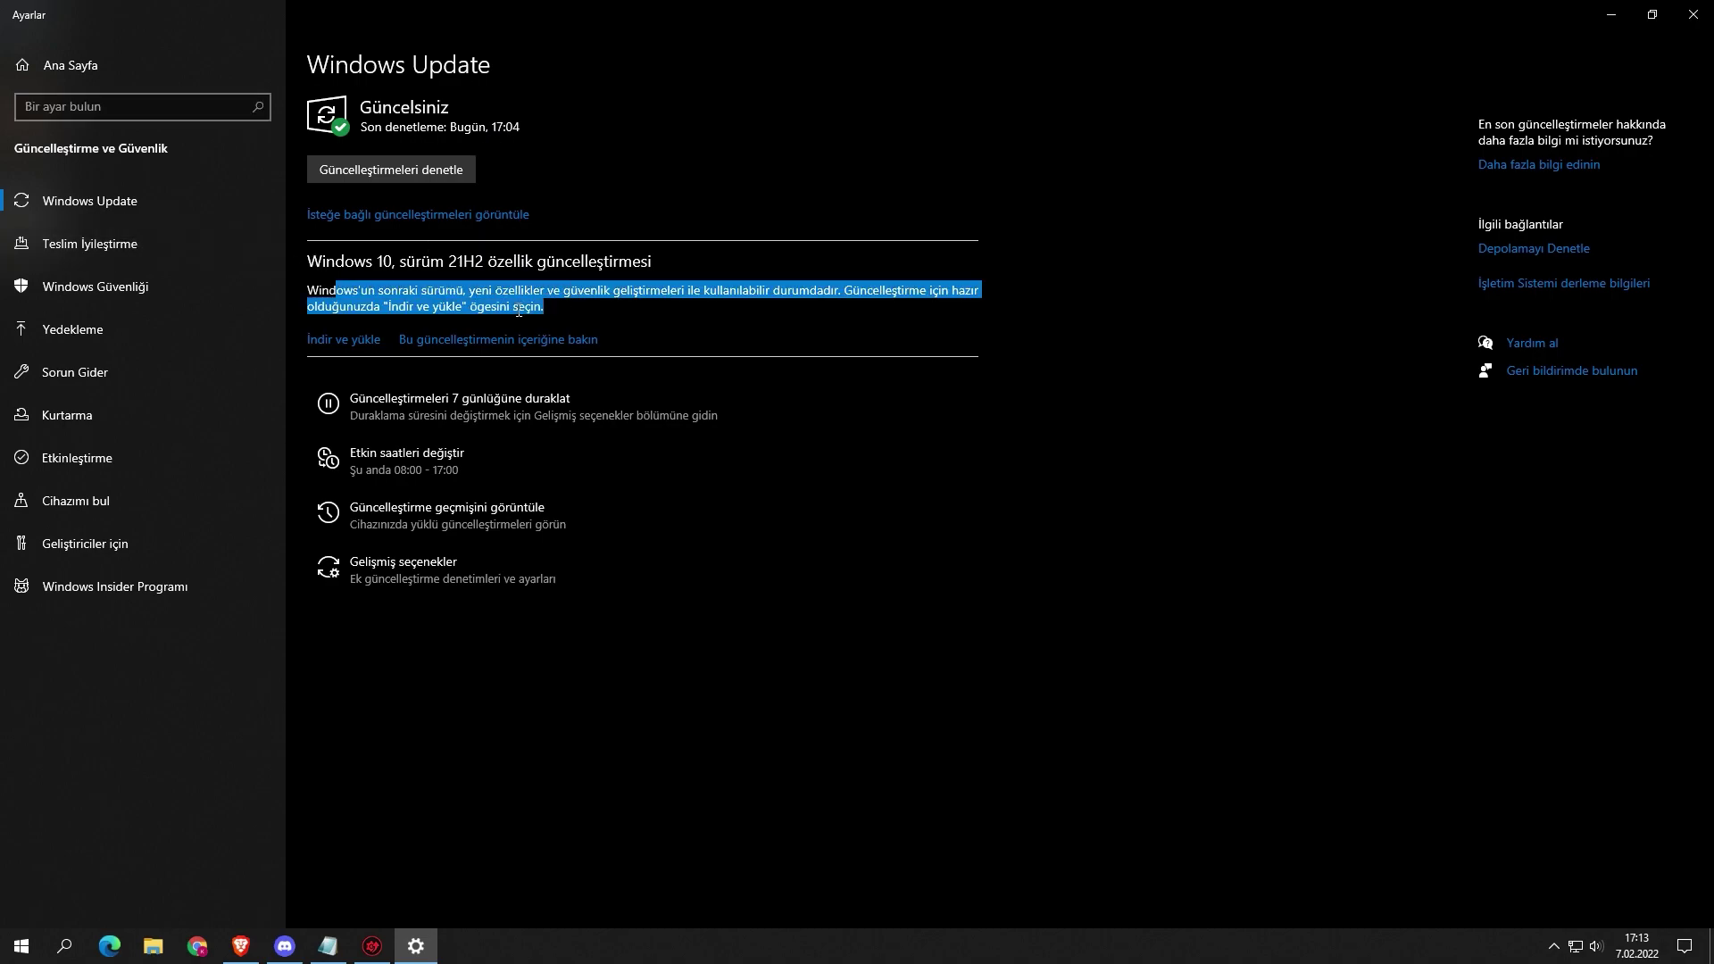
click(721, 333)
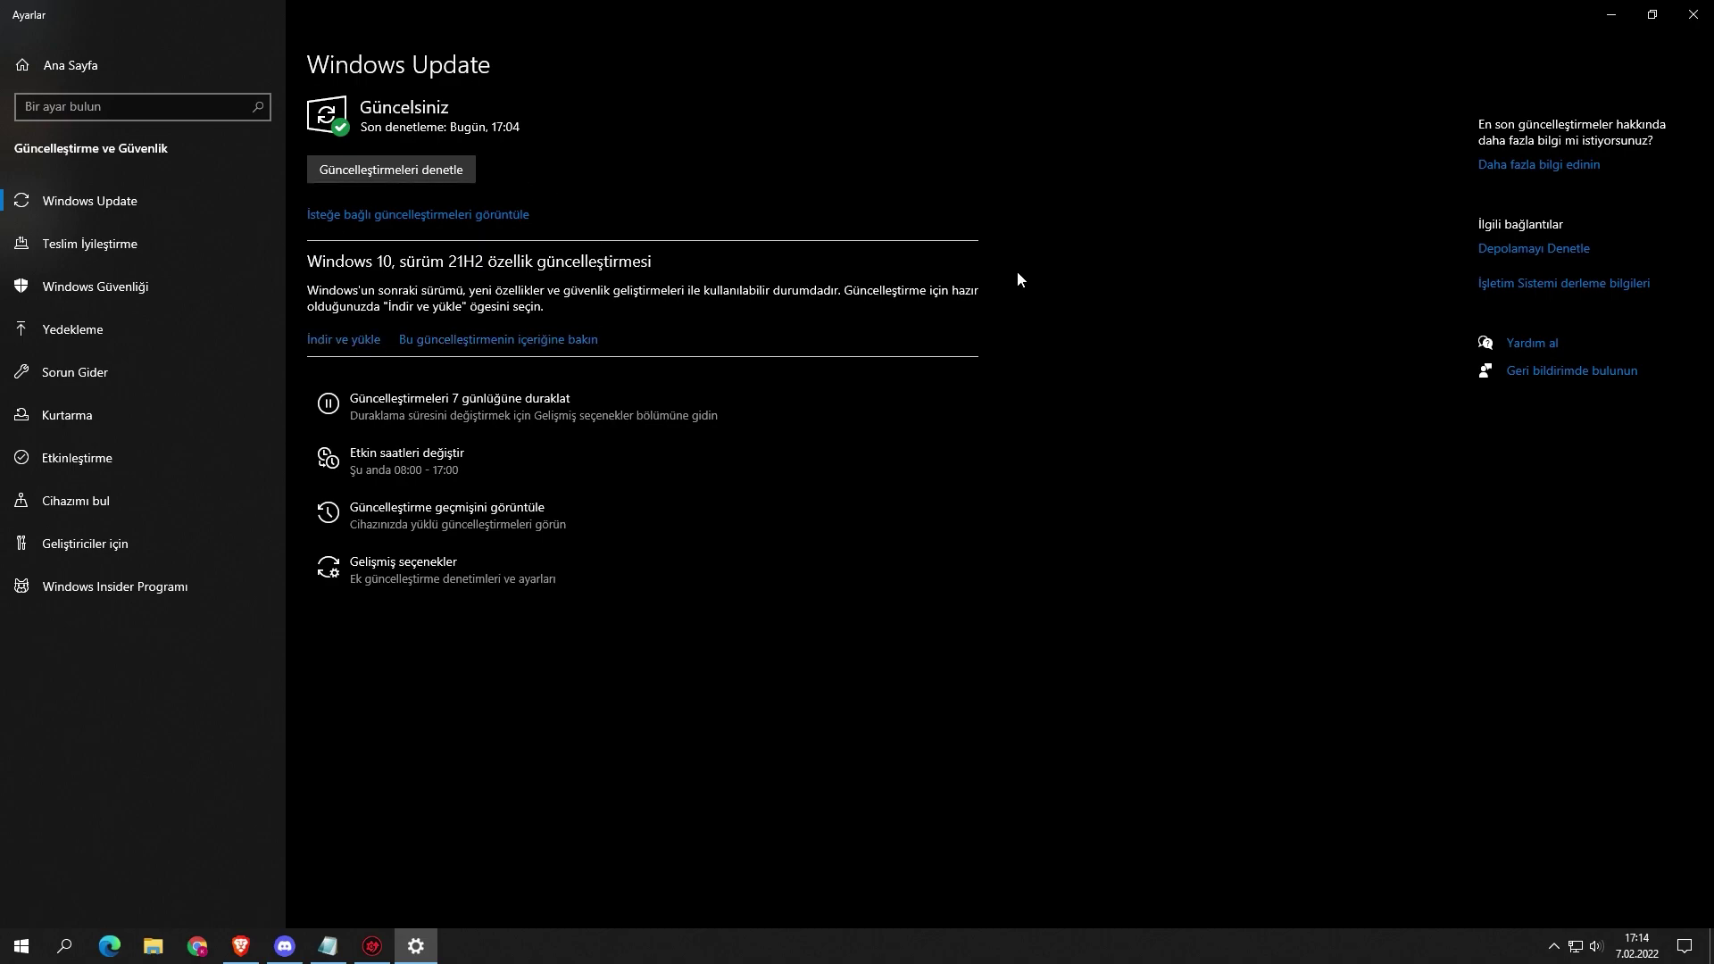
click(1611, 15)
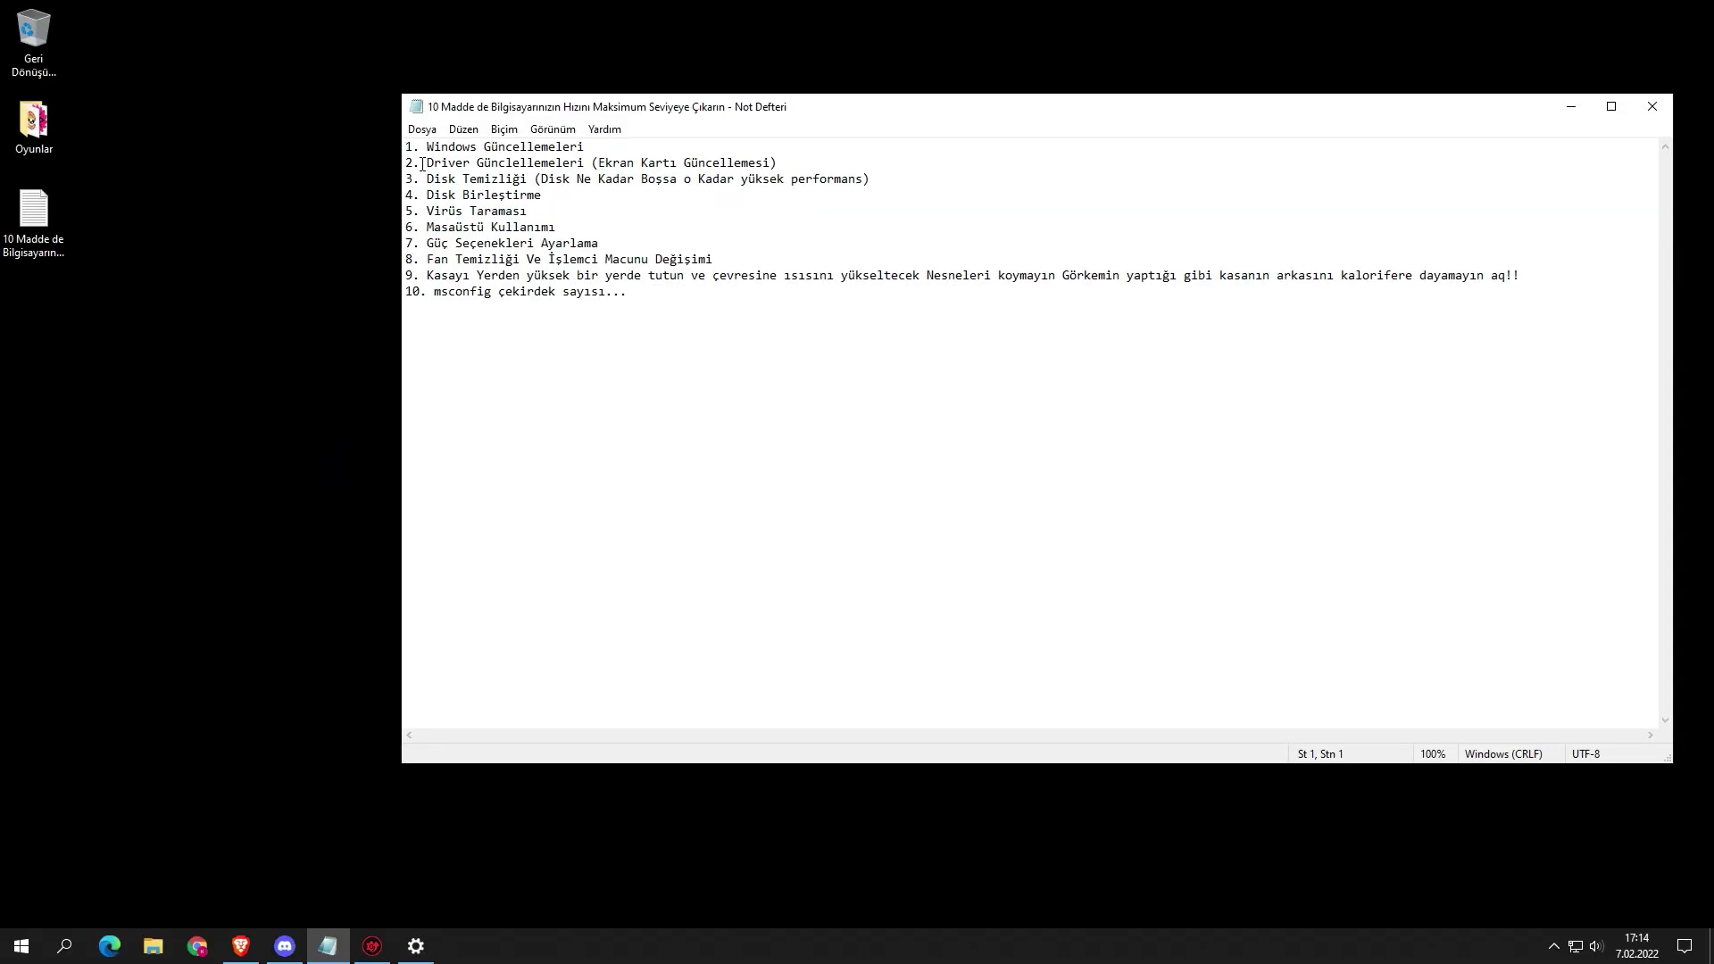
Step: Highlight the driver update item in the notes, and view IObit's Driver Booster 9 Free page in the Brave browser
drag(426, 162, 846, 165)
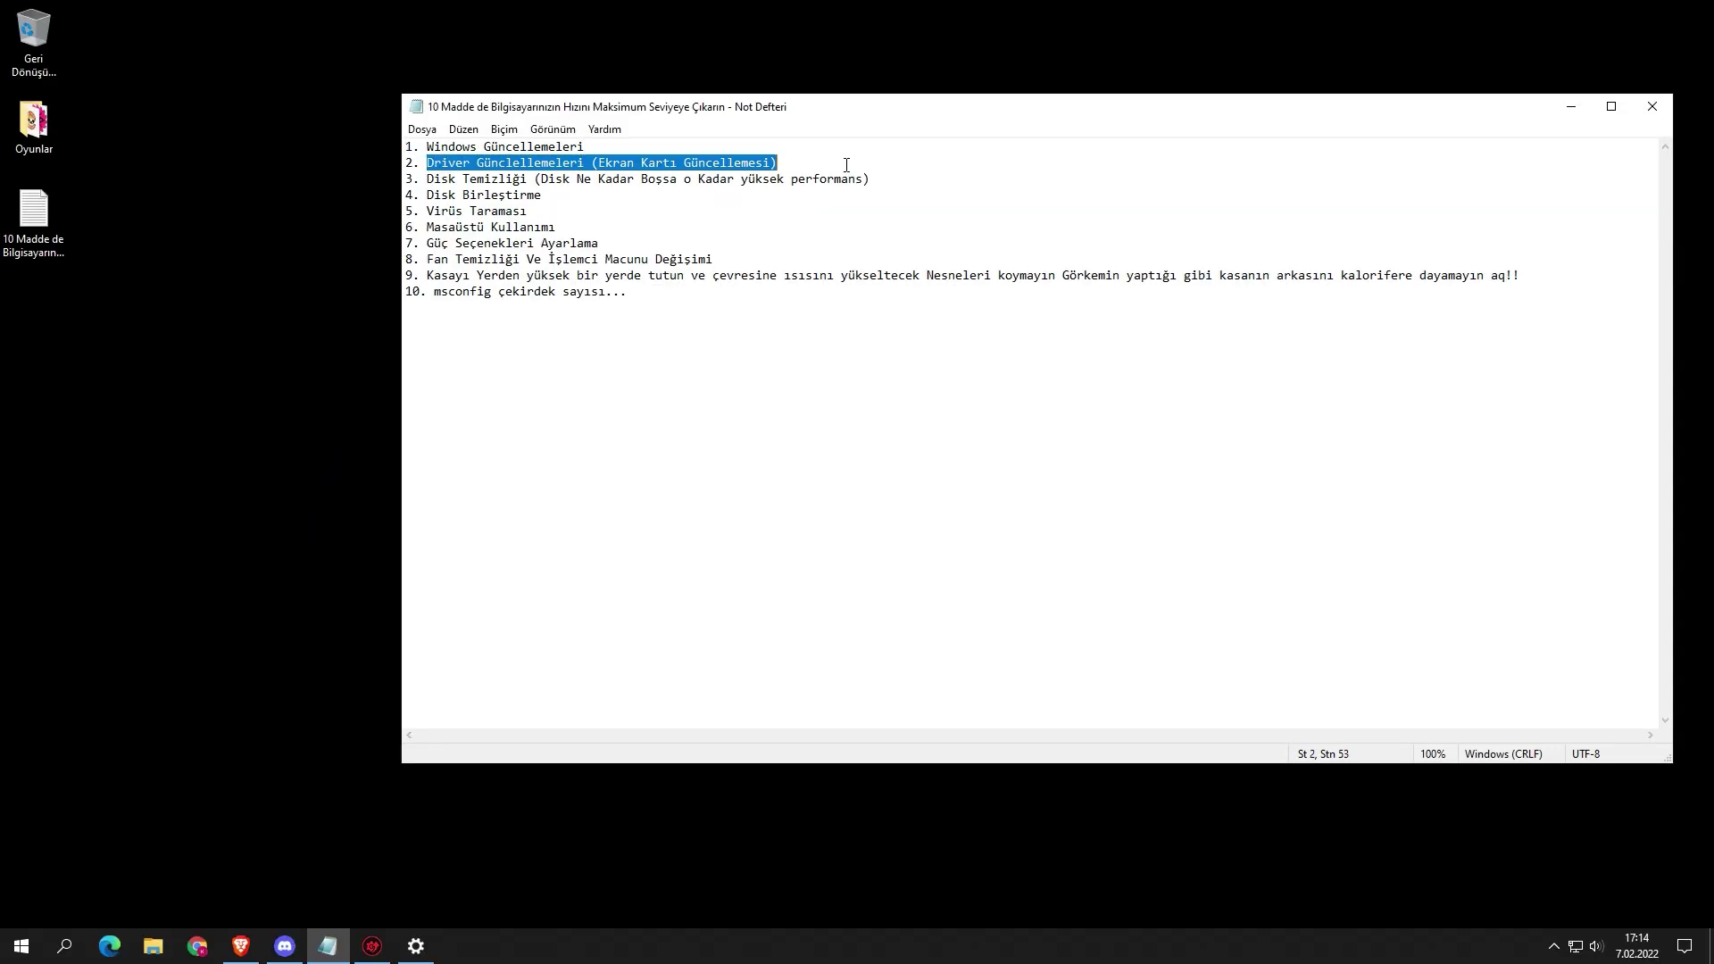
click(846, 165)
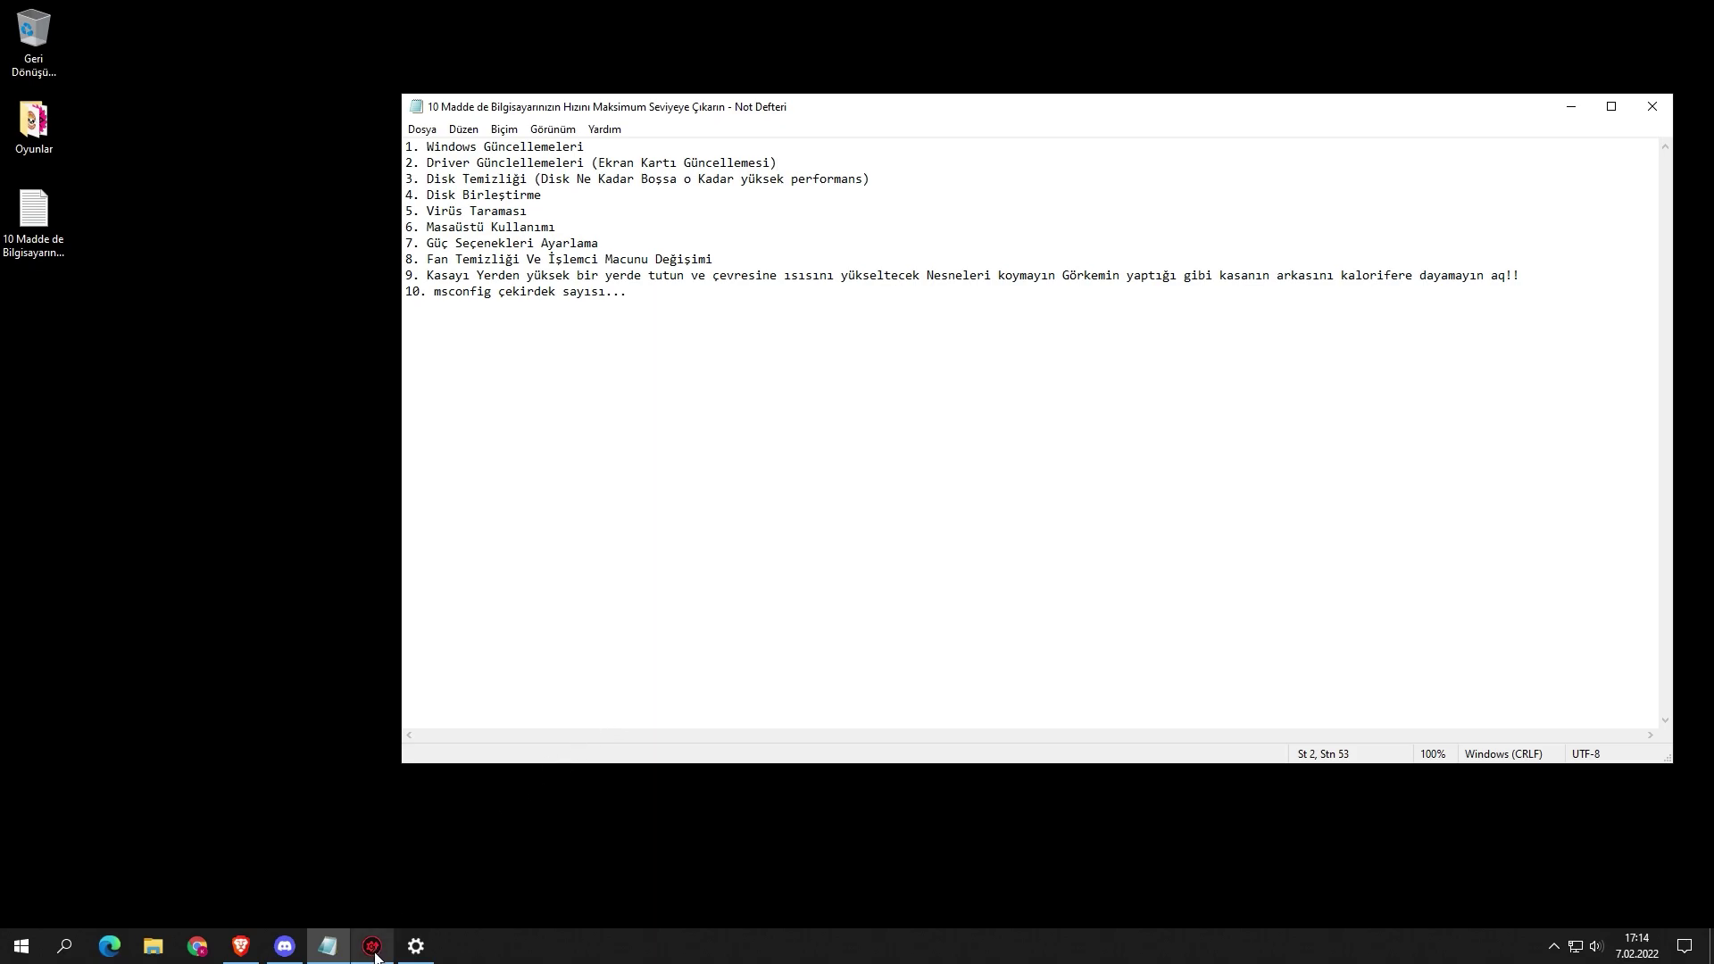
click(240, 946)
click(107, 12)
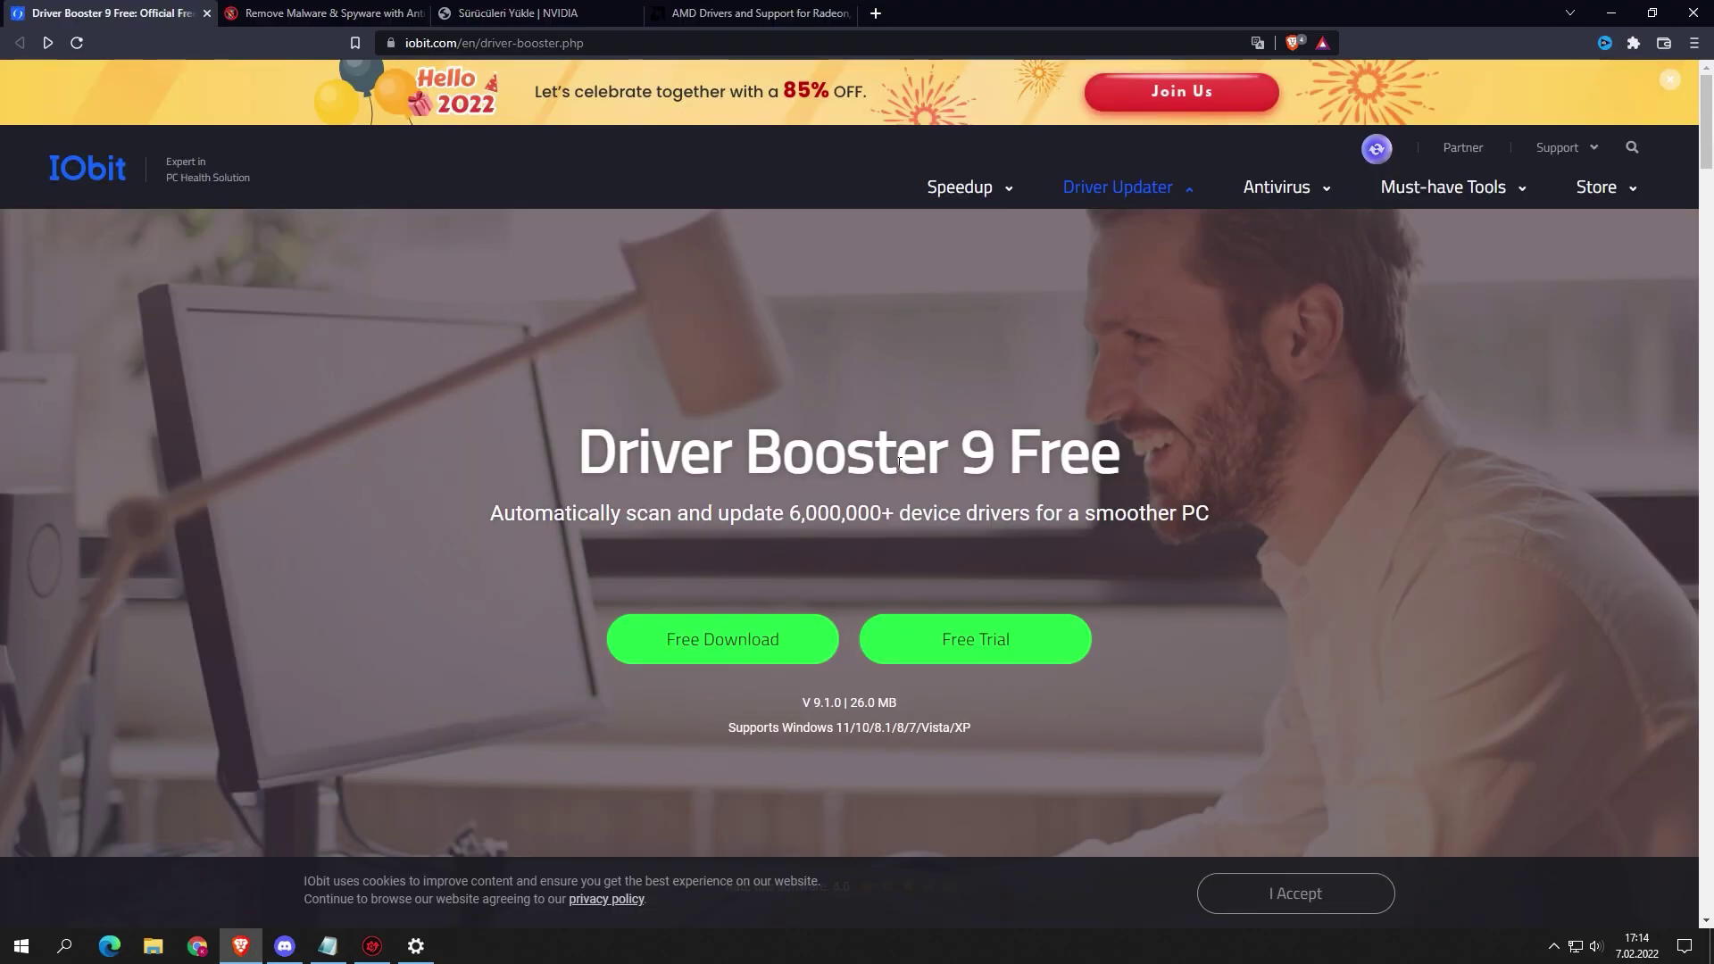
drag(579, 446, 1252, 449)
click(1250, 482)
Step: Switch to Driver Booster and examine the list of outdated drivers and missing game components
click(374, 948)
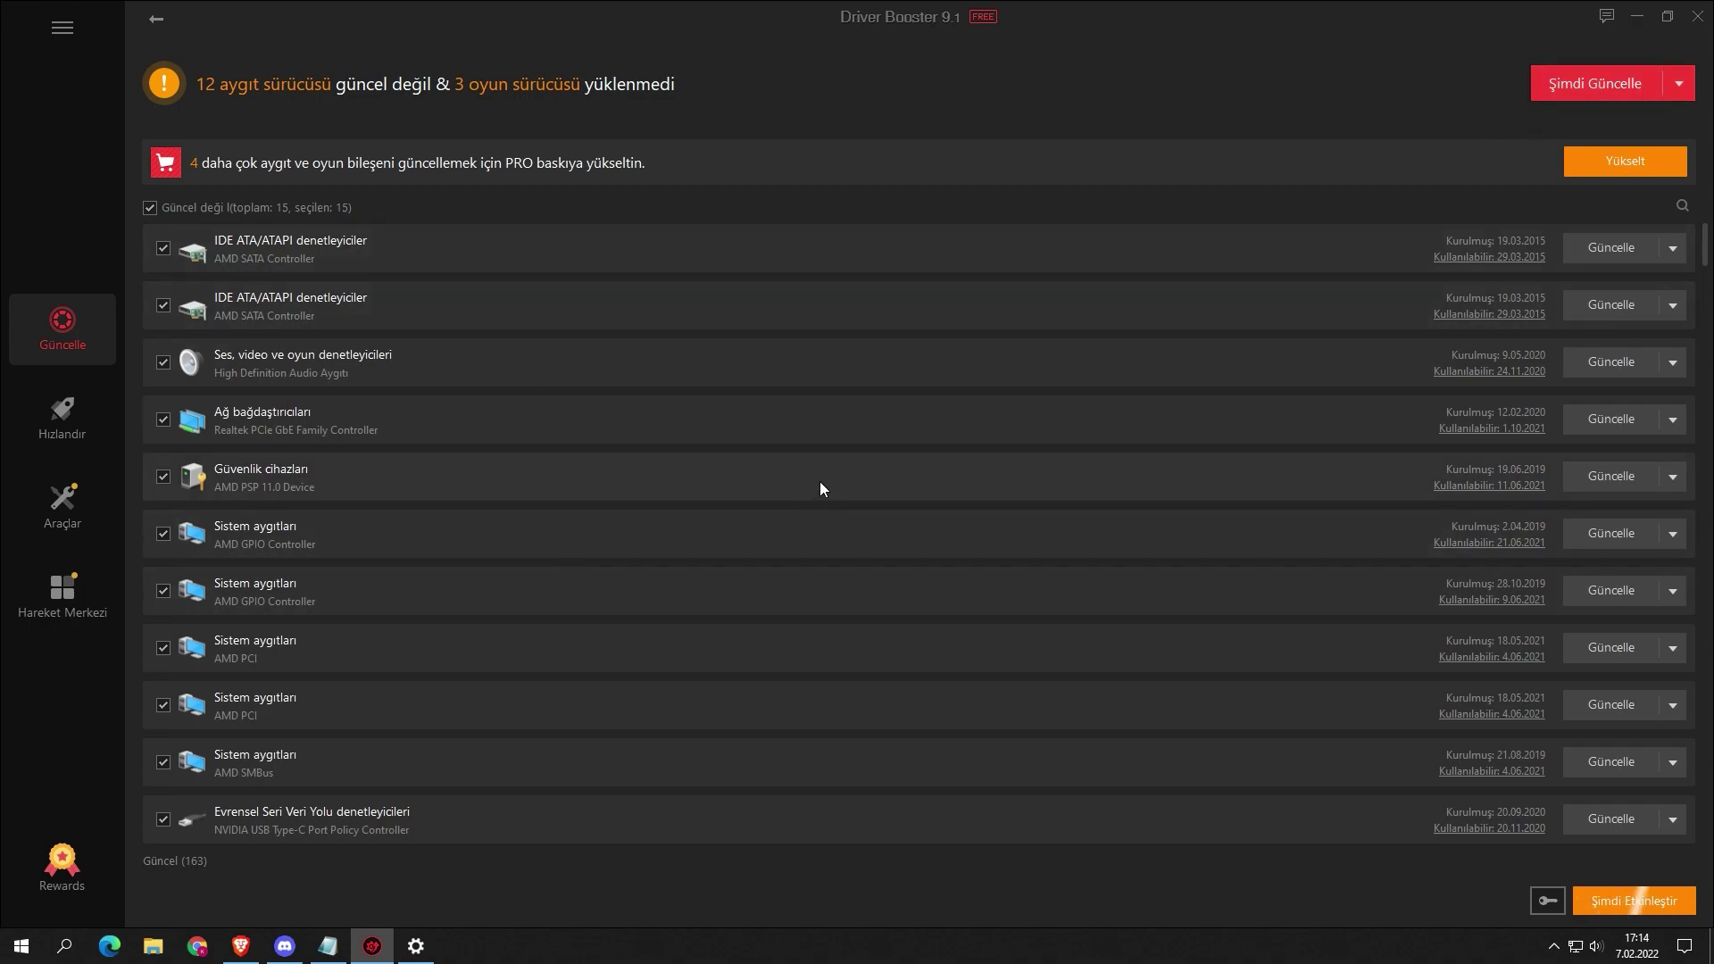
scroll(820, 480, down, 5)
scroll(195, 651, up, 3)
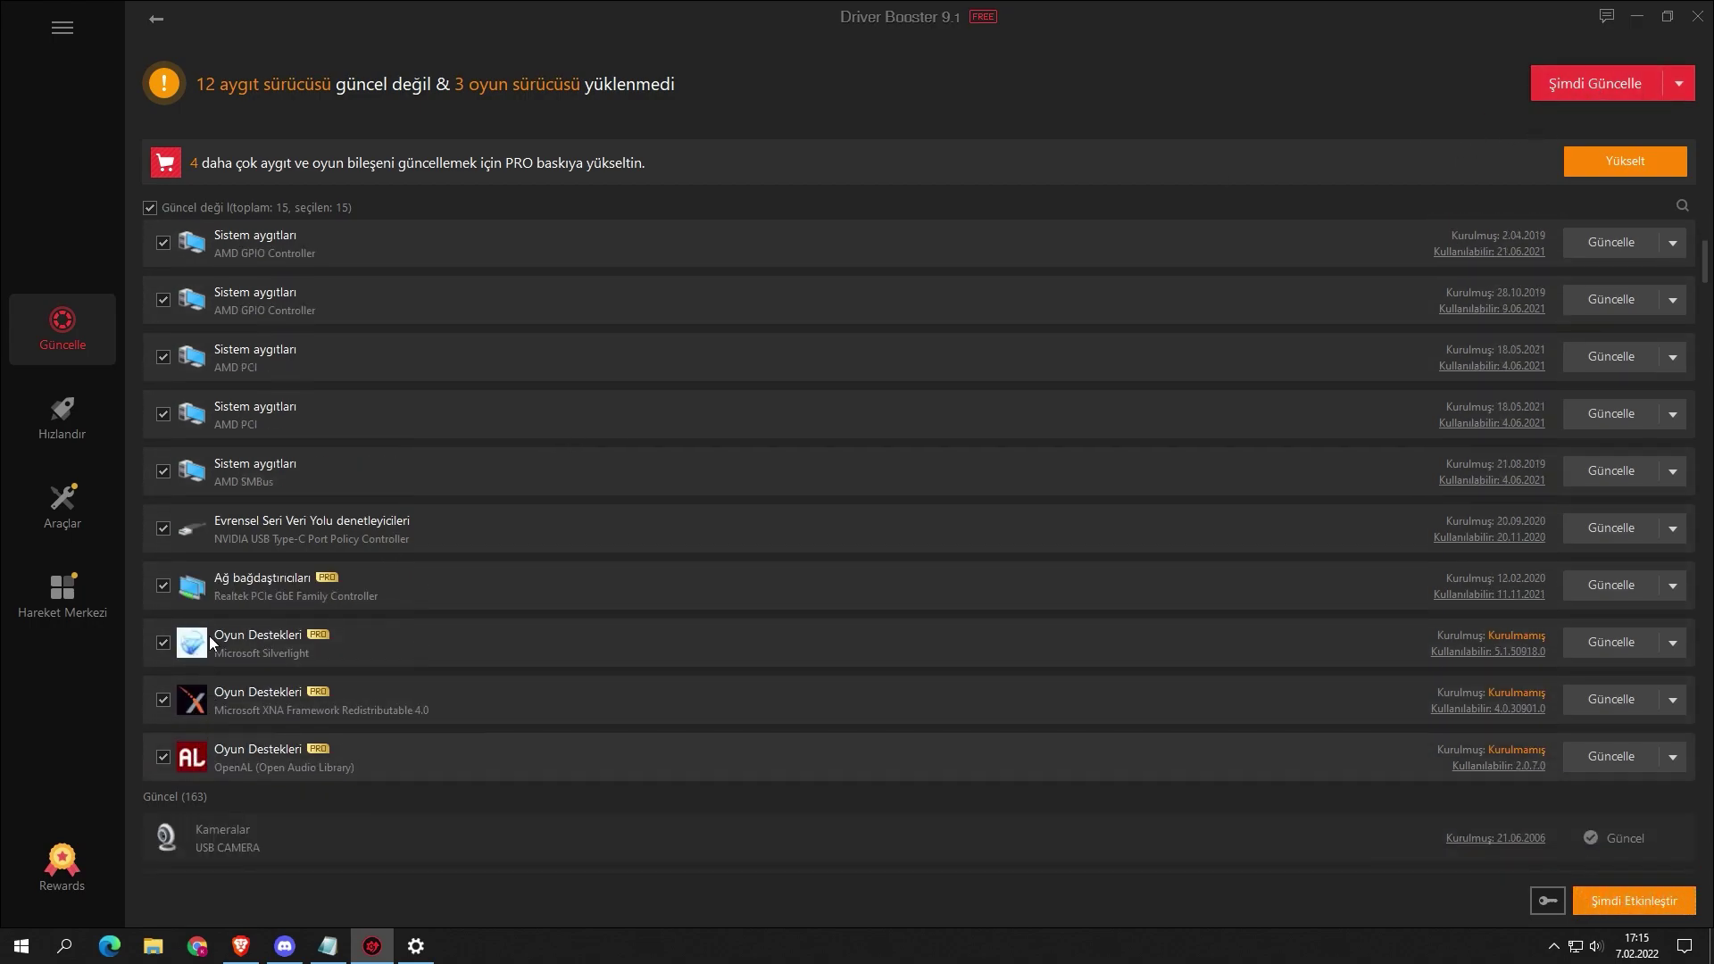
scroll(244, 617, down, 2)
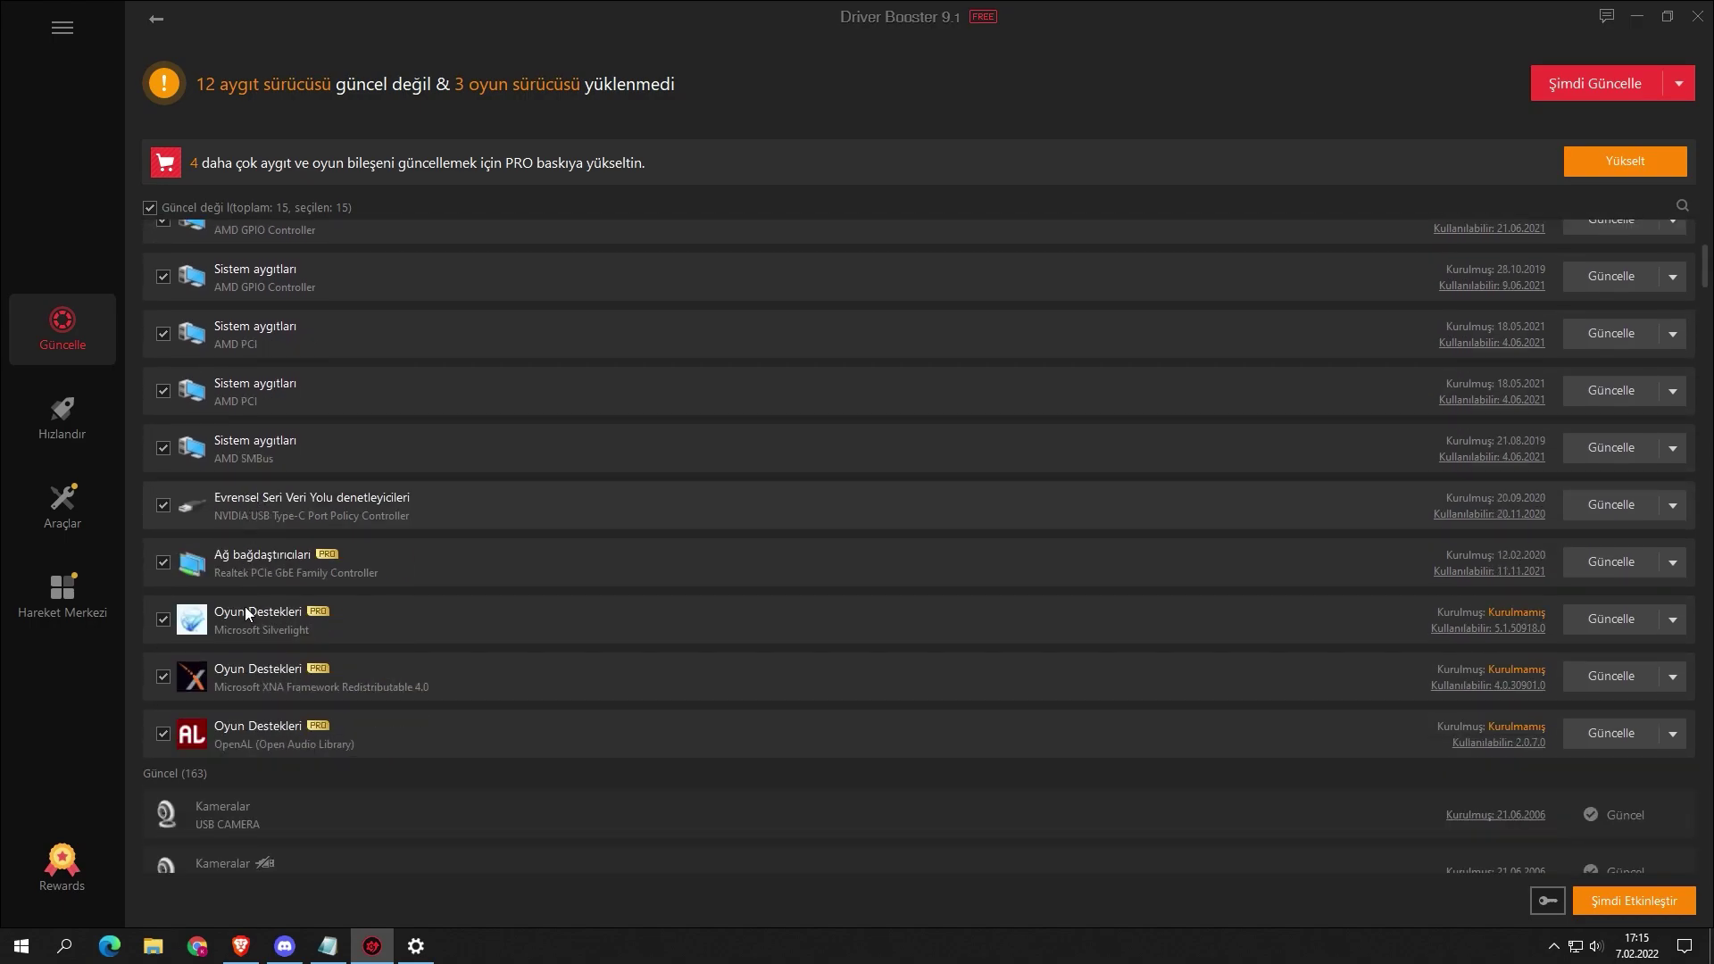
Step: Try to exclude the Microsoft XNA Framework, OpenAL and Microsoft Silverlight game support entries from the update selection
click(164, 619)
click(163, 676)
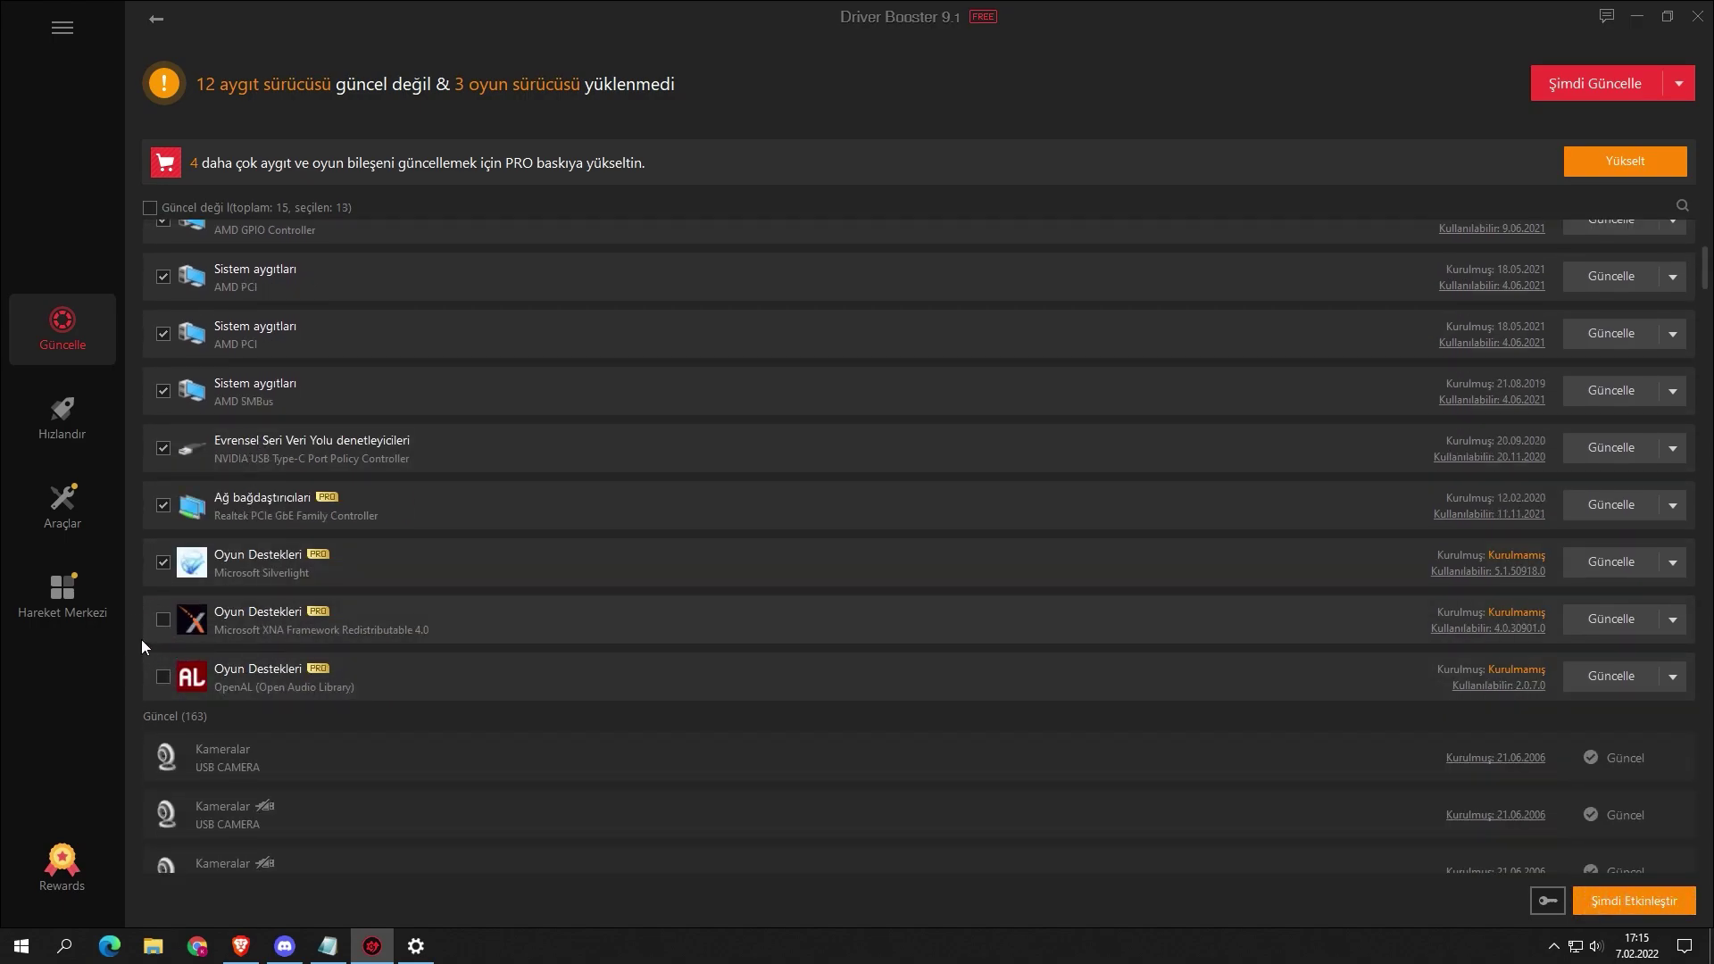
scroll(277, 361, up, 2)
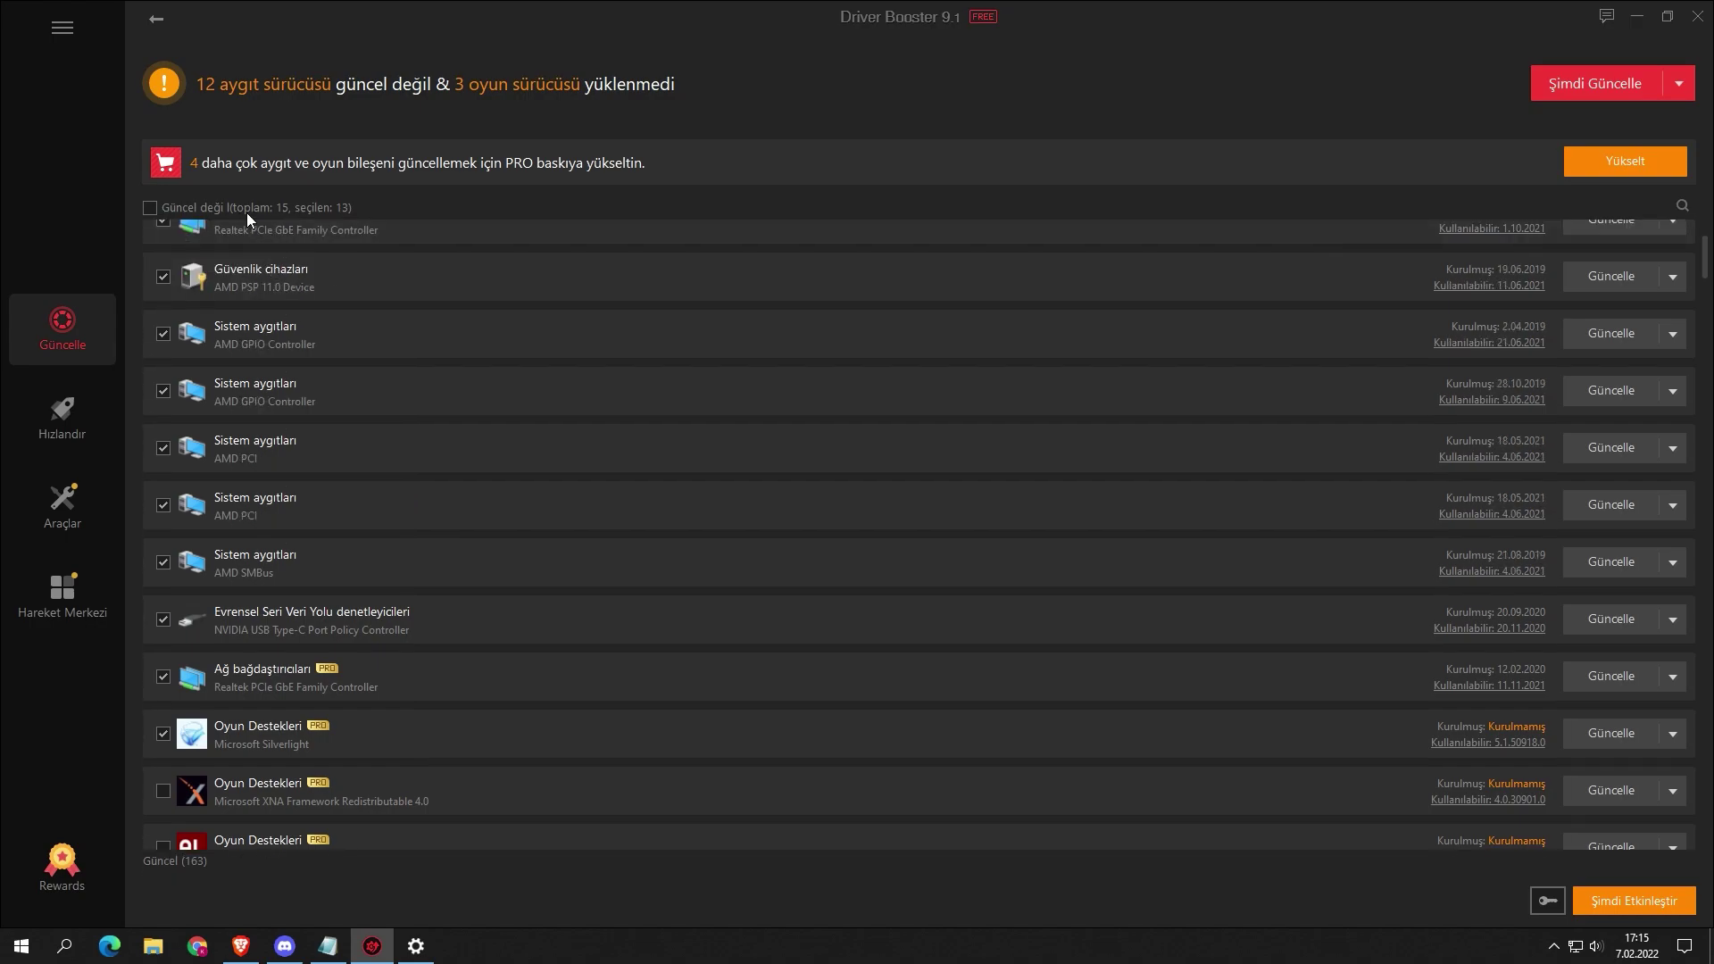
scroll(259, 429, down, 2)
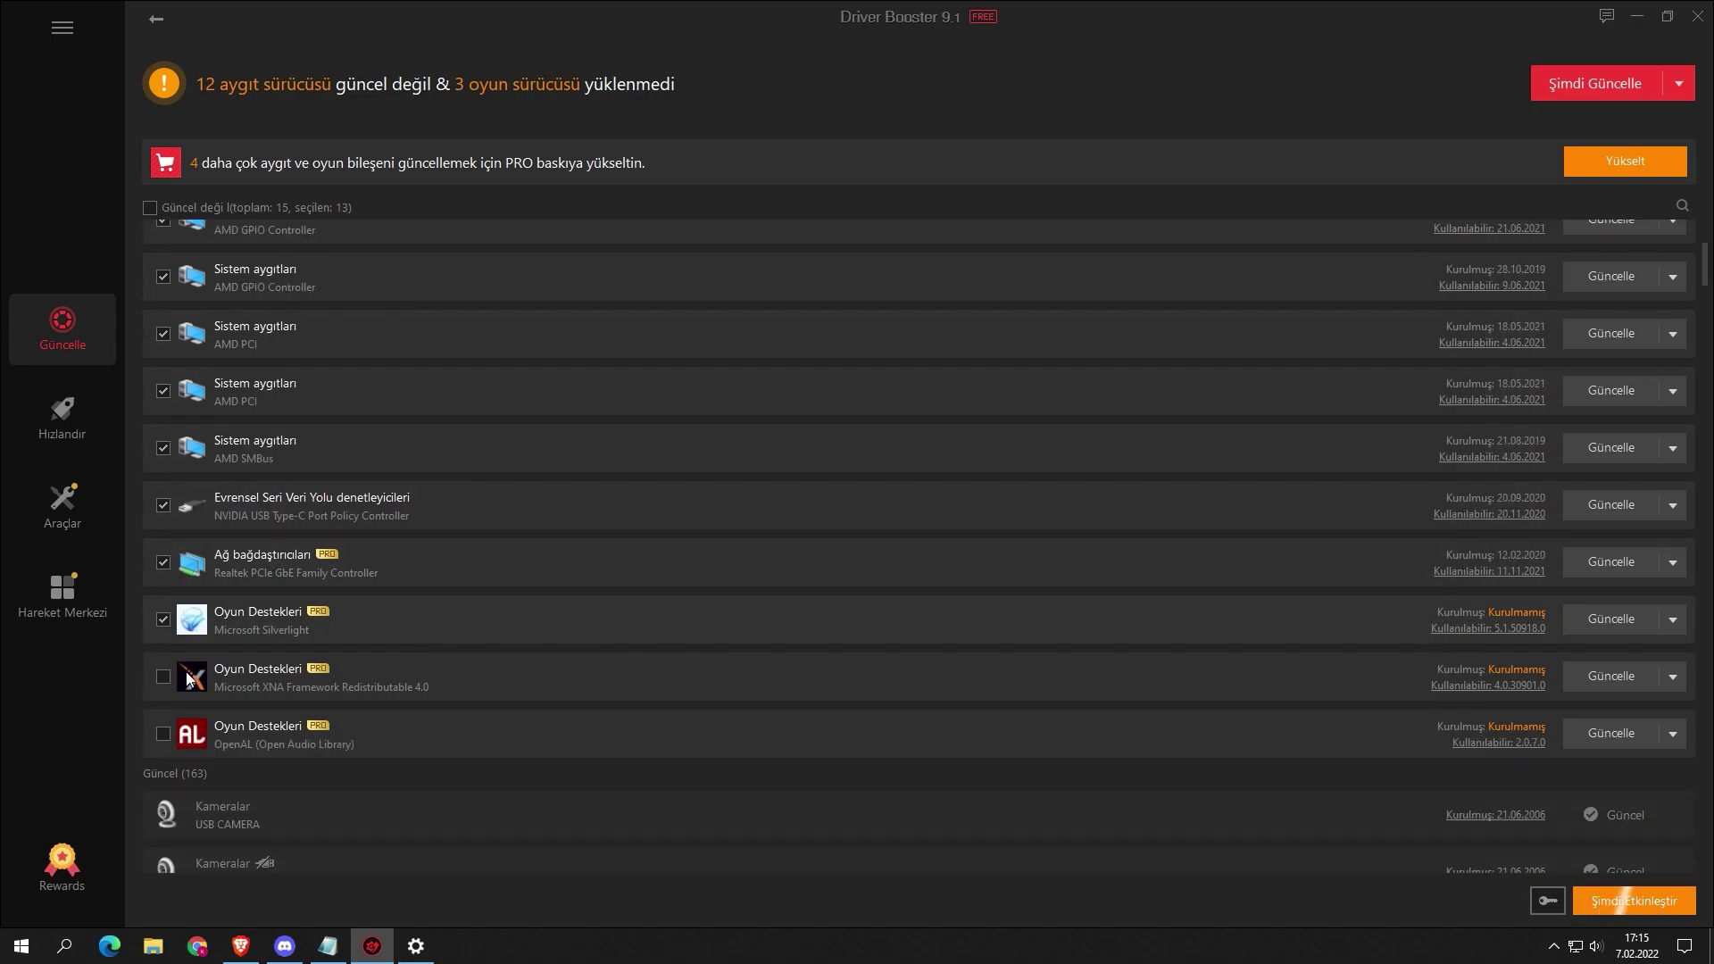
click(163, 620)
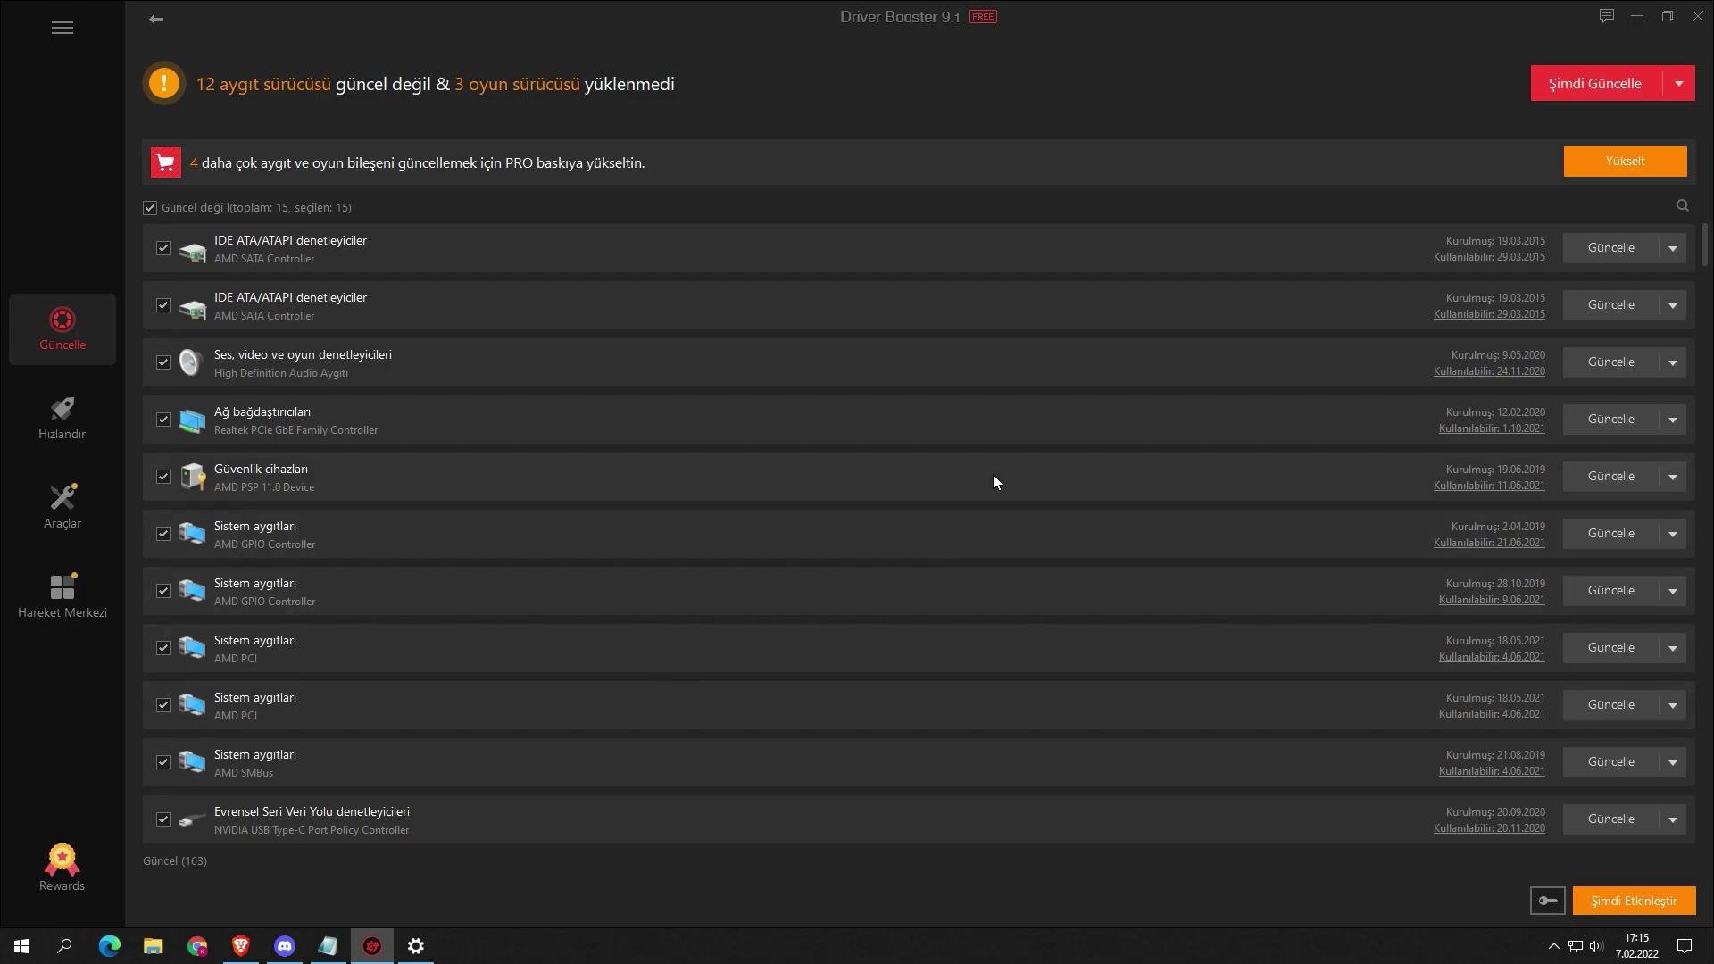
Step: Return to the notes, highlight the graphics card update part of item 2, and briefly revisit the Driver Booster list
click(1636, 16)
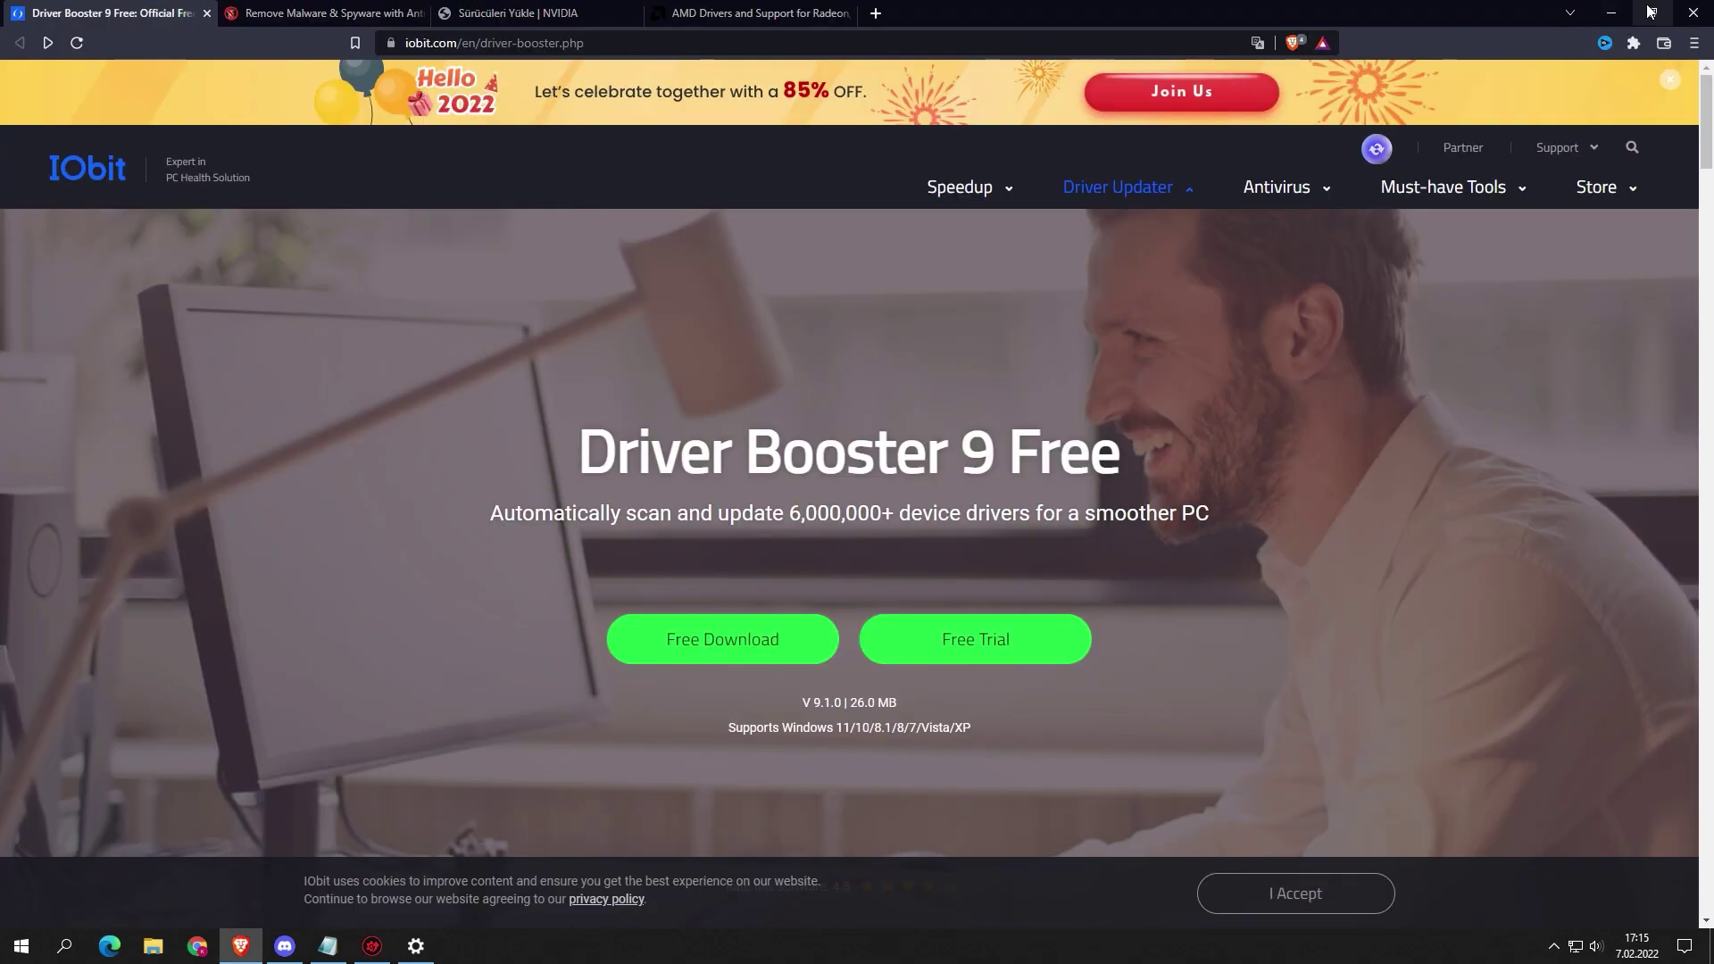
click(1600, 19)
drag(592, 162, 780, 162)
click(784, 163)
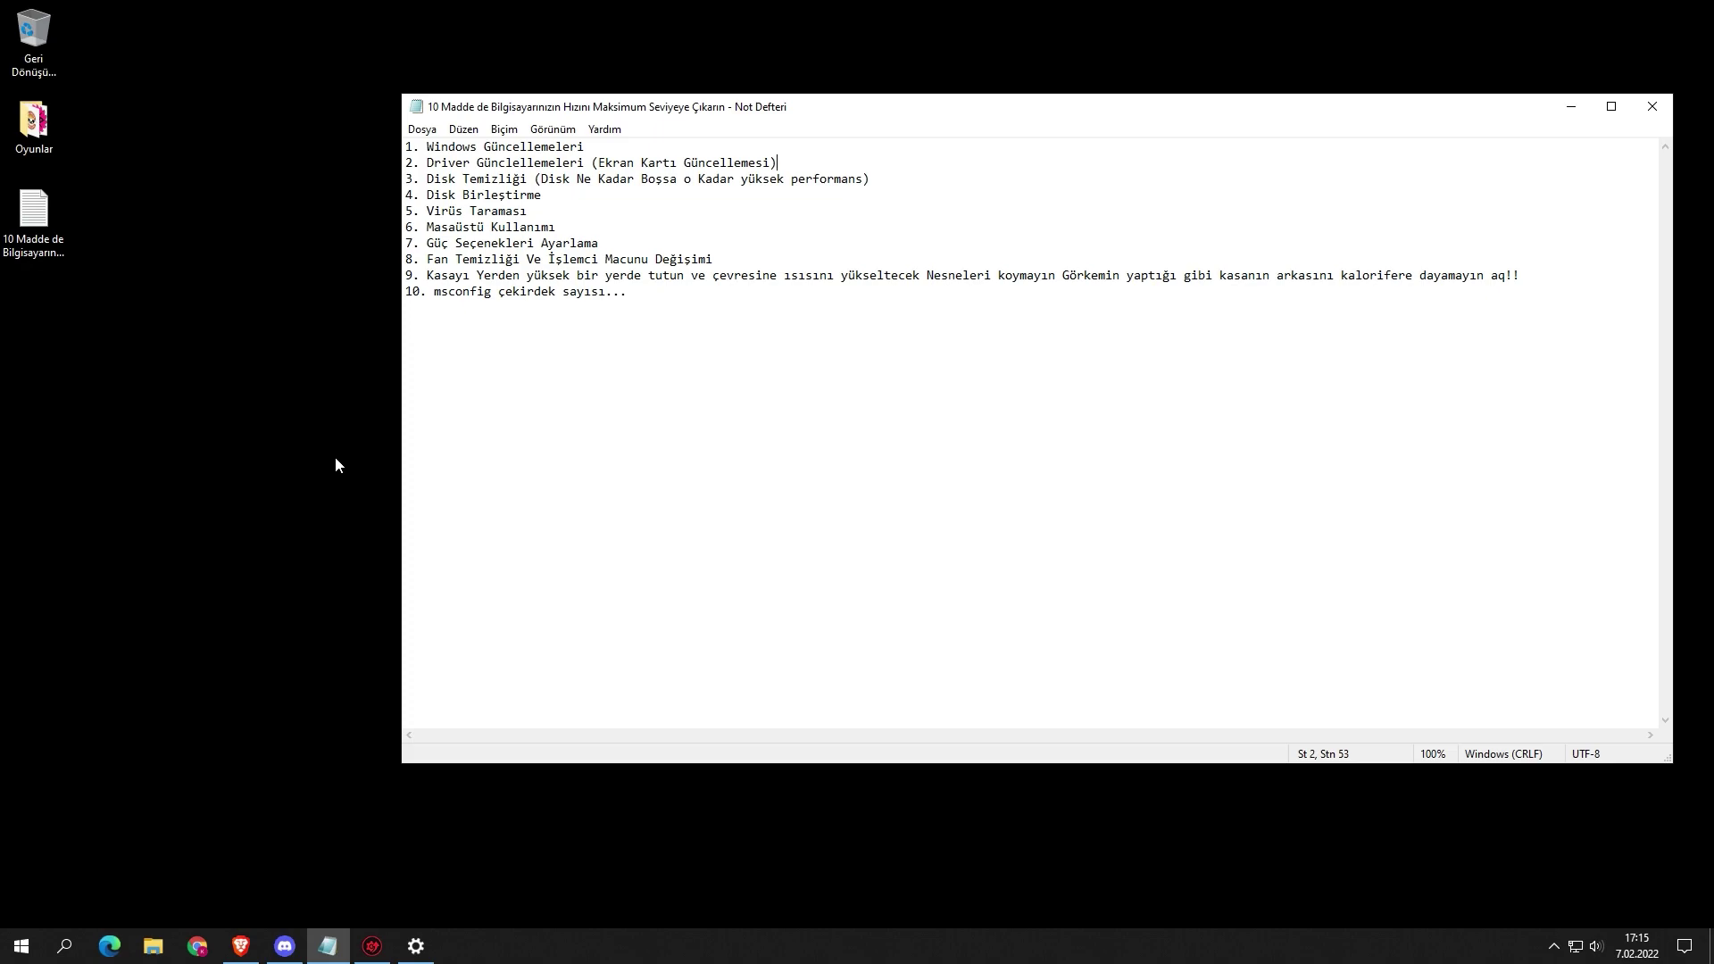
click(377, 949)
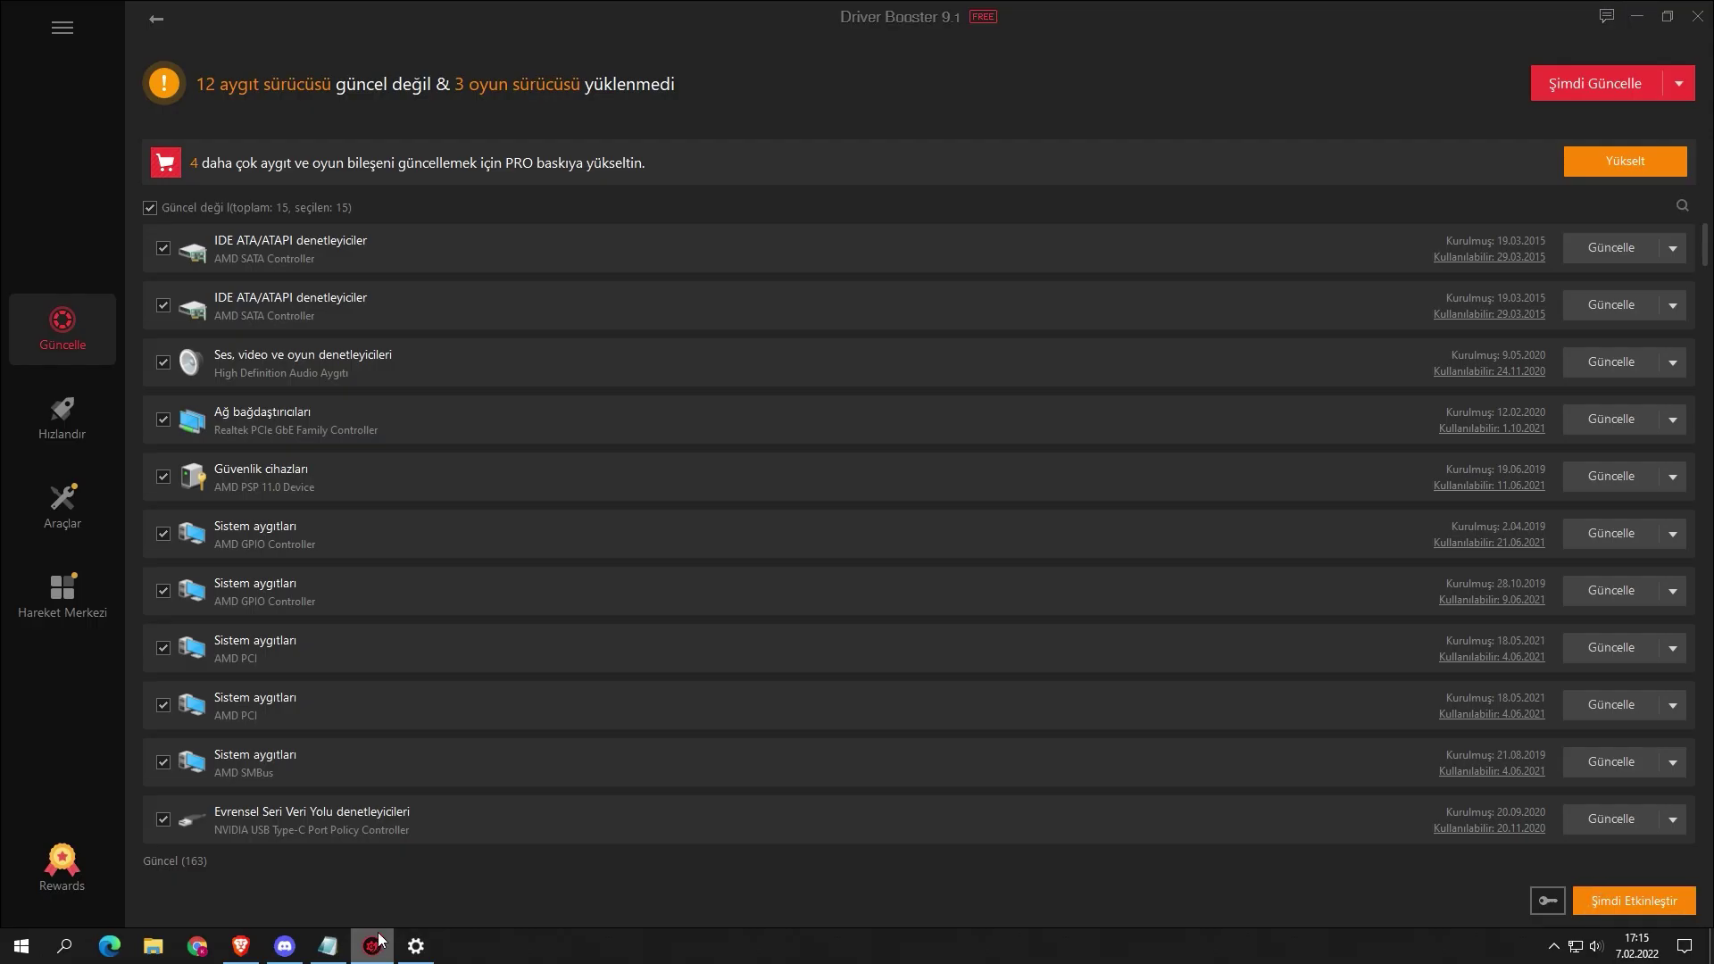
click(1637, 24)
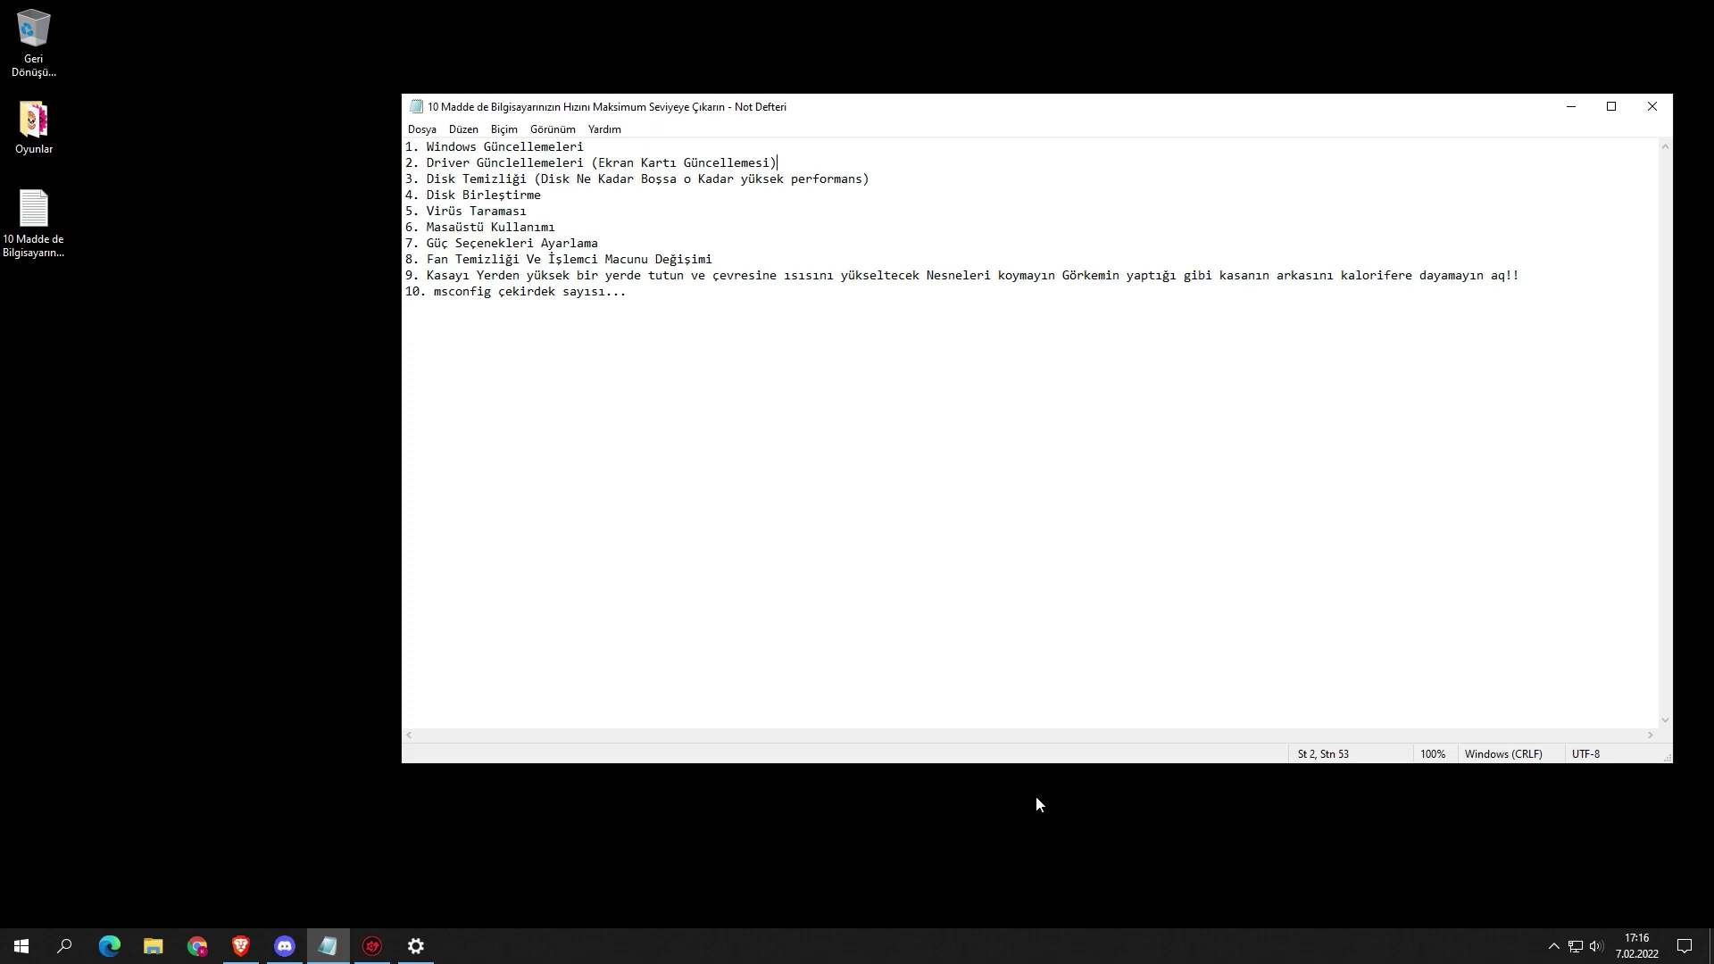
Step: Open GeForce Experience from the hidden background apps and show its drivers page
click(1553, 946)
click(1579, 880)
click(1598, 842)
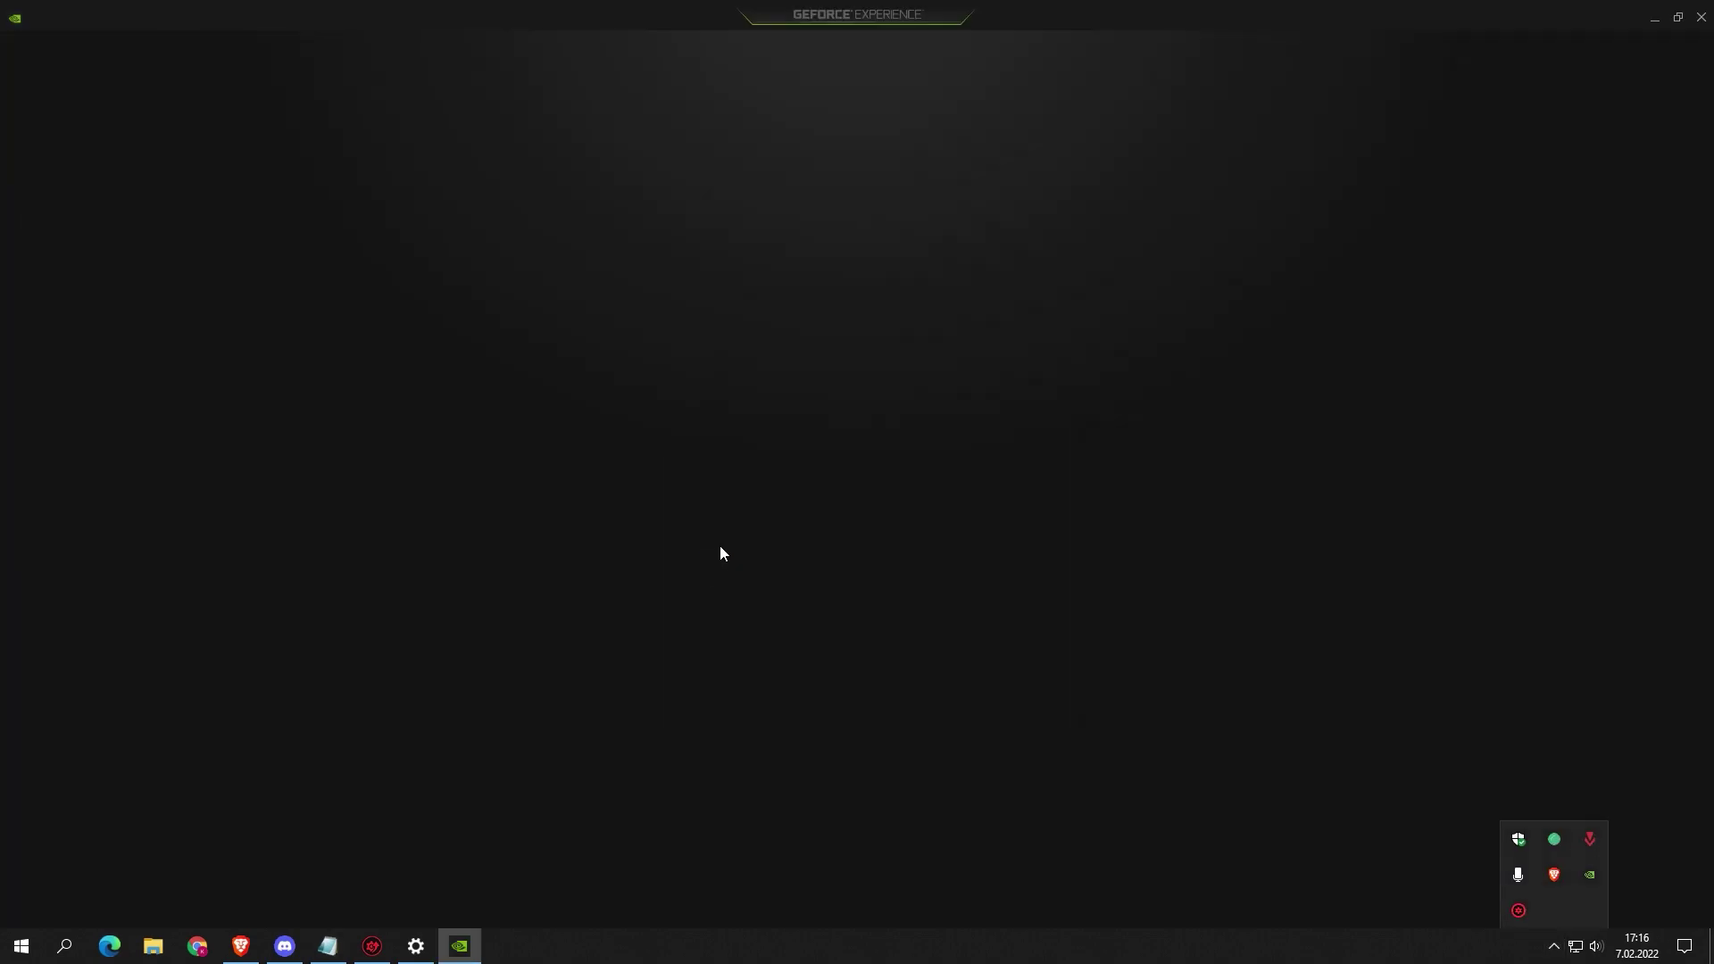
click(1018, 683)
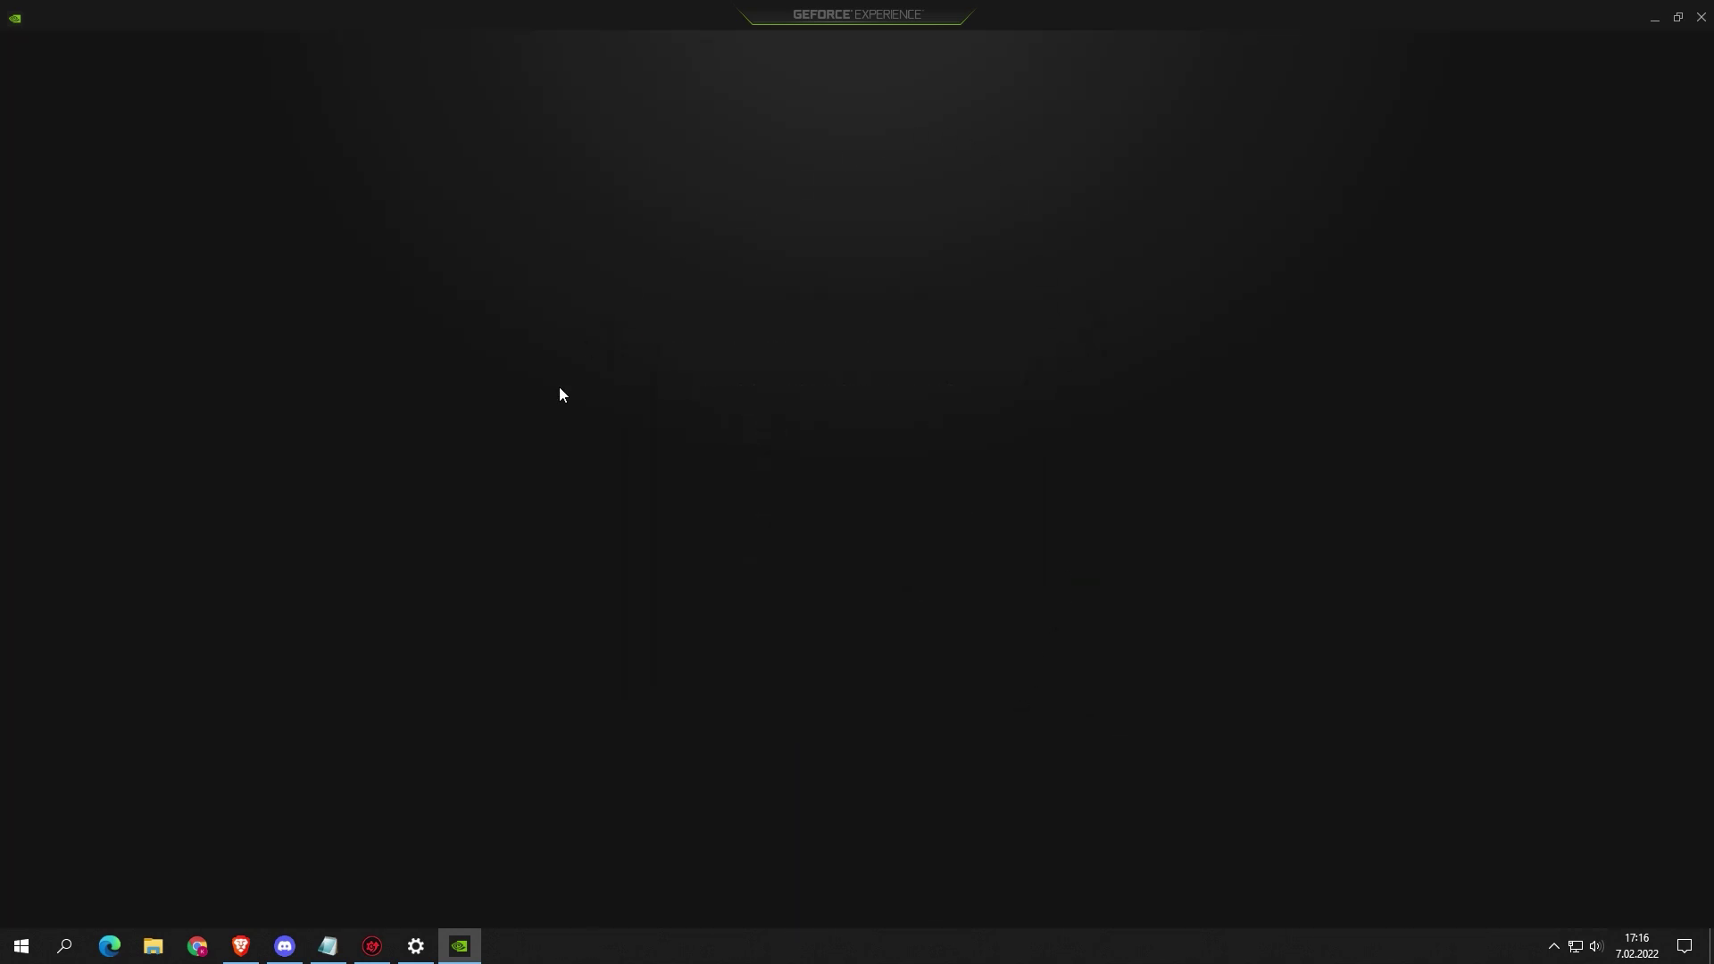
click(250, 52)
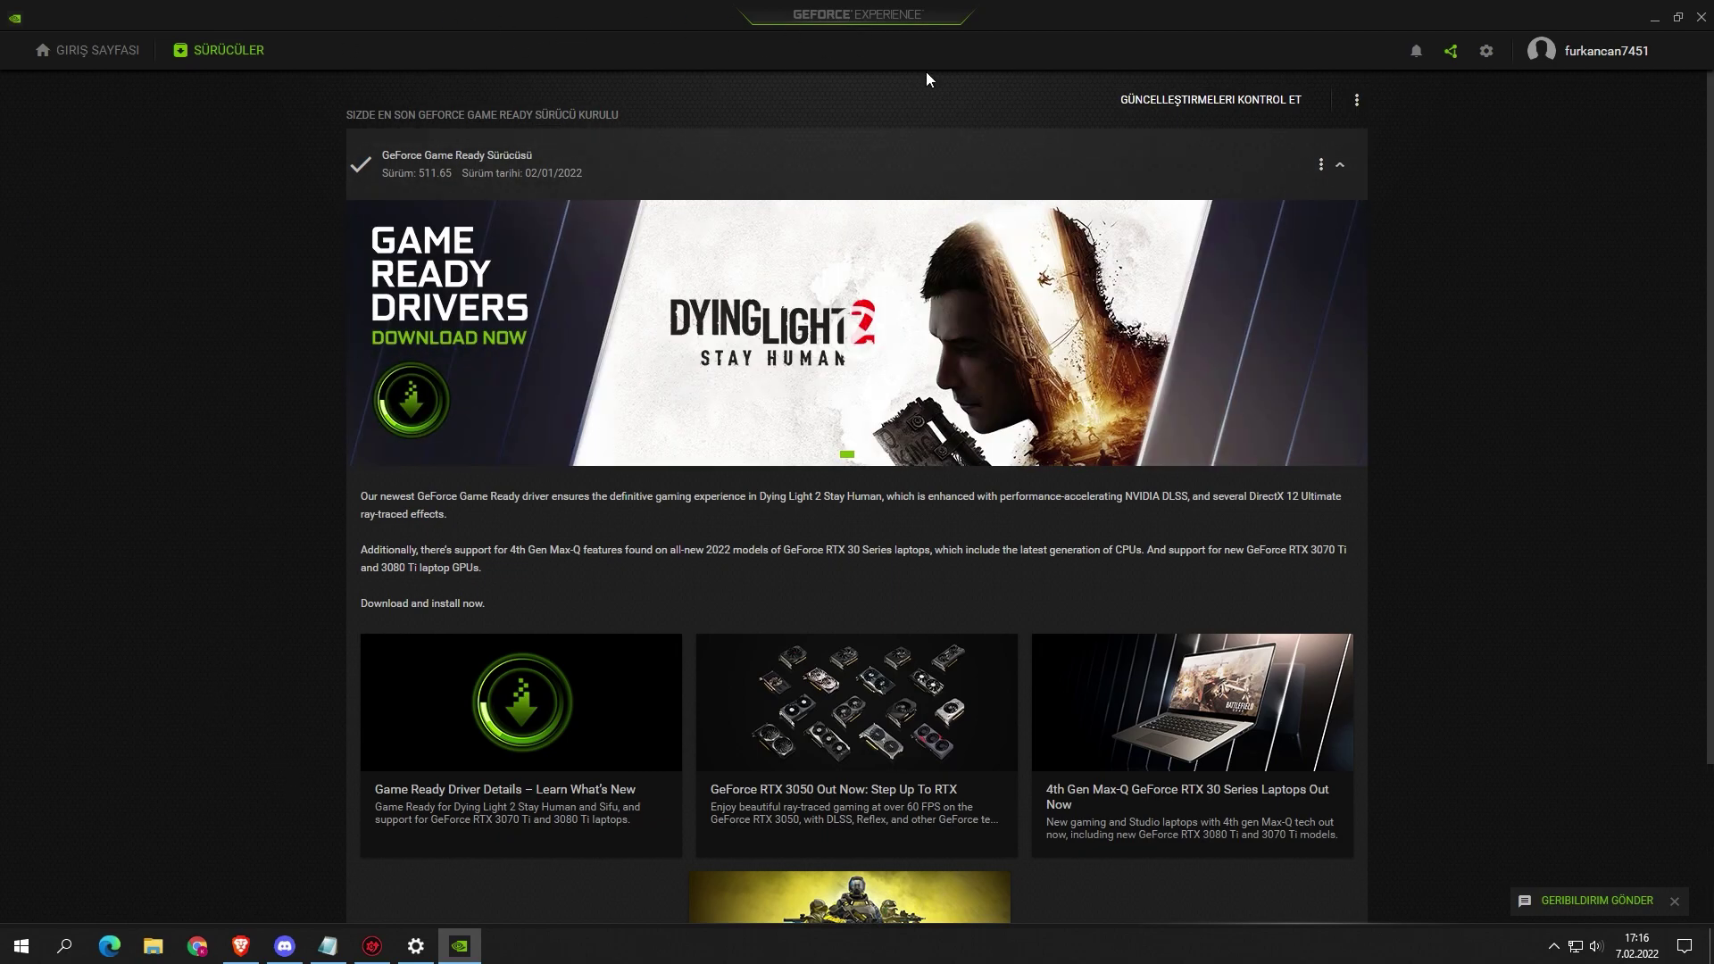
Step: On NVIDIA's driver download page in Brave, set the manual search to GeForce RTX 20 Series and GeForce RTX 2060 SUPER
click(254, 952)
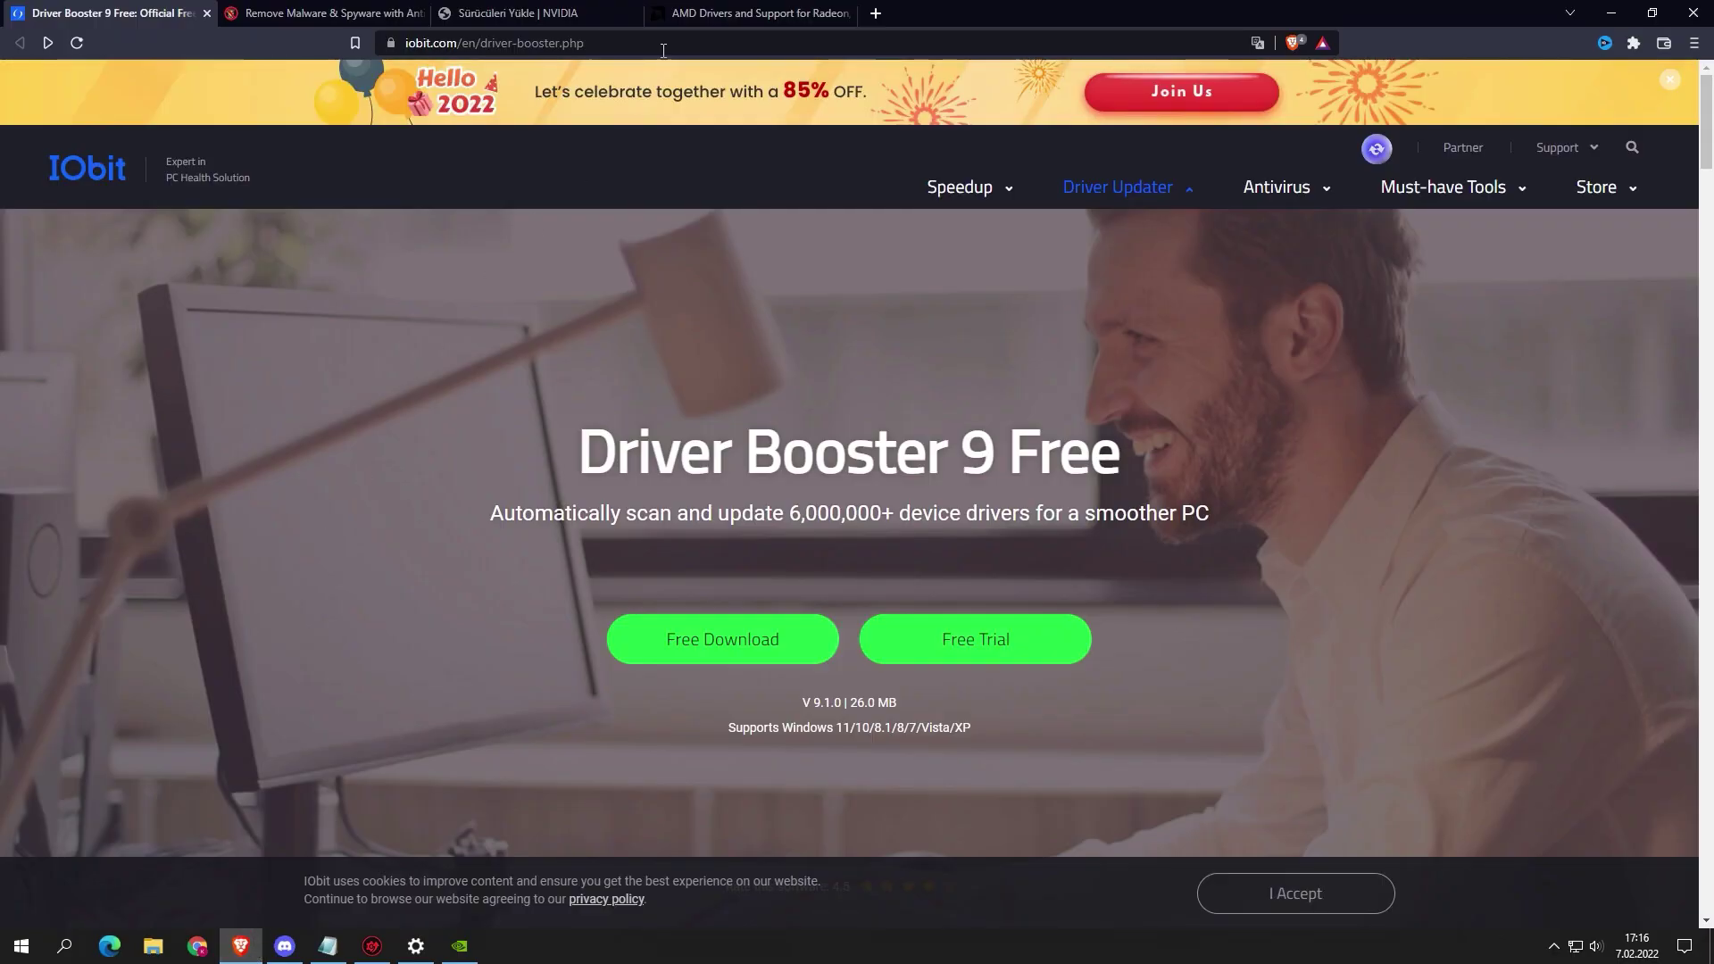
click(523, 14)
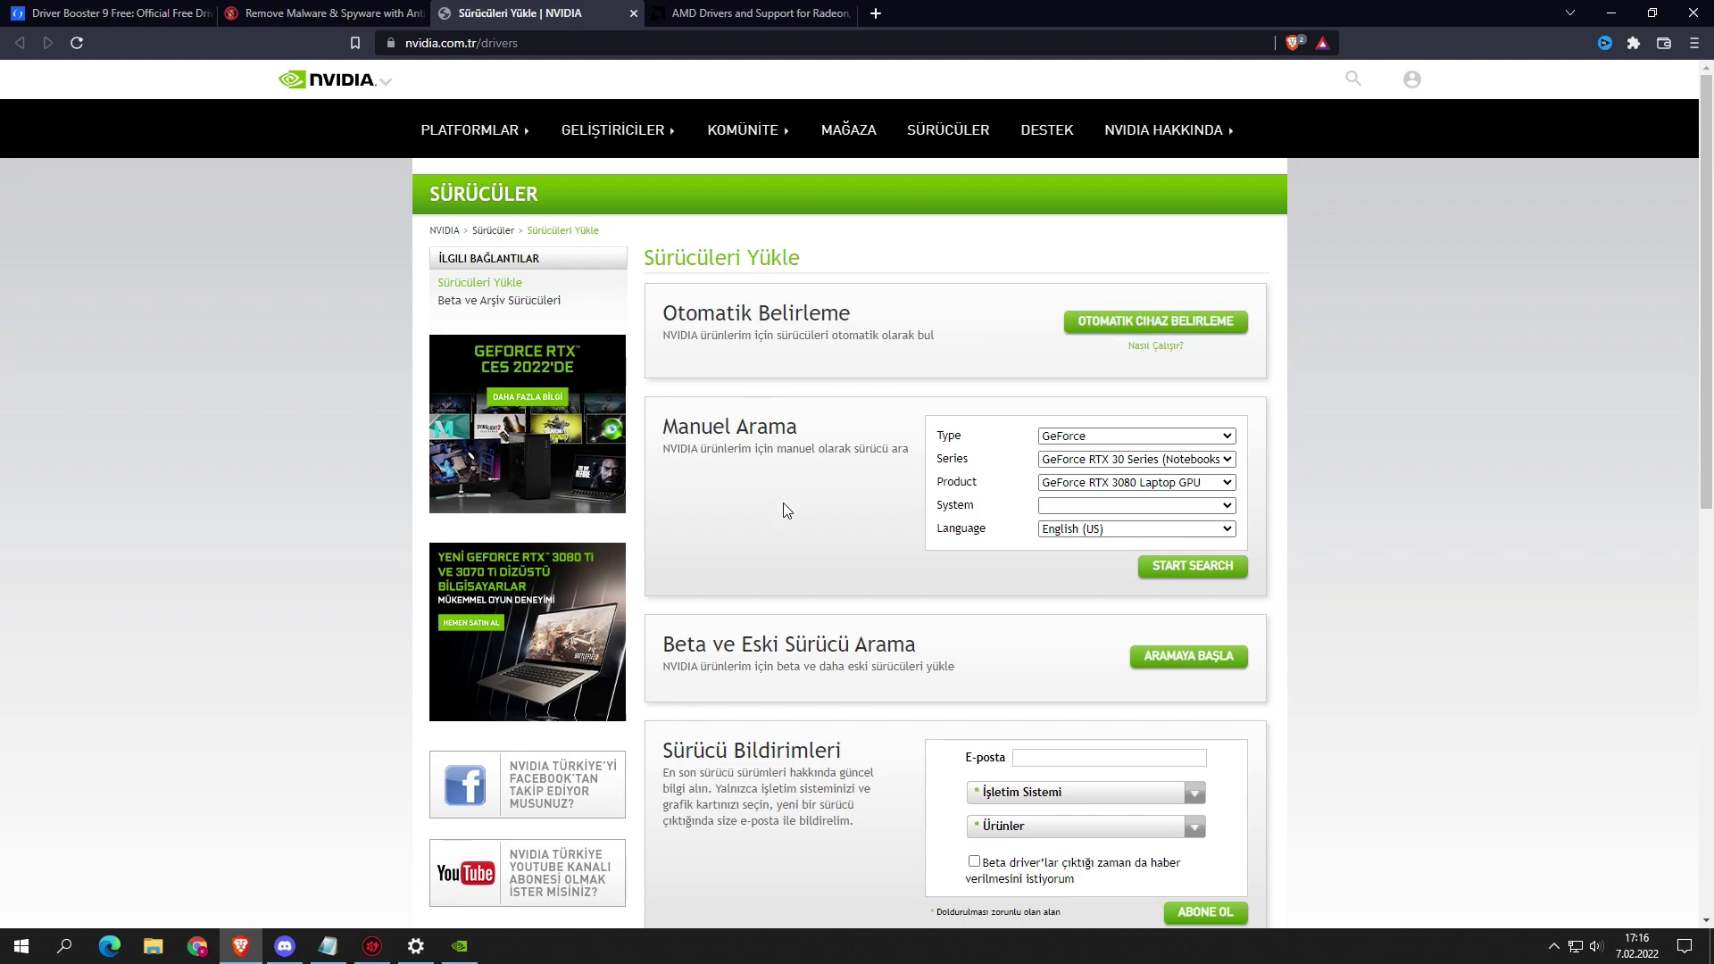
click(1110, 459)
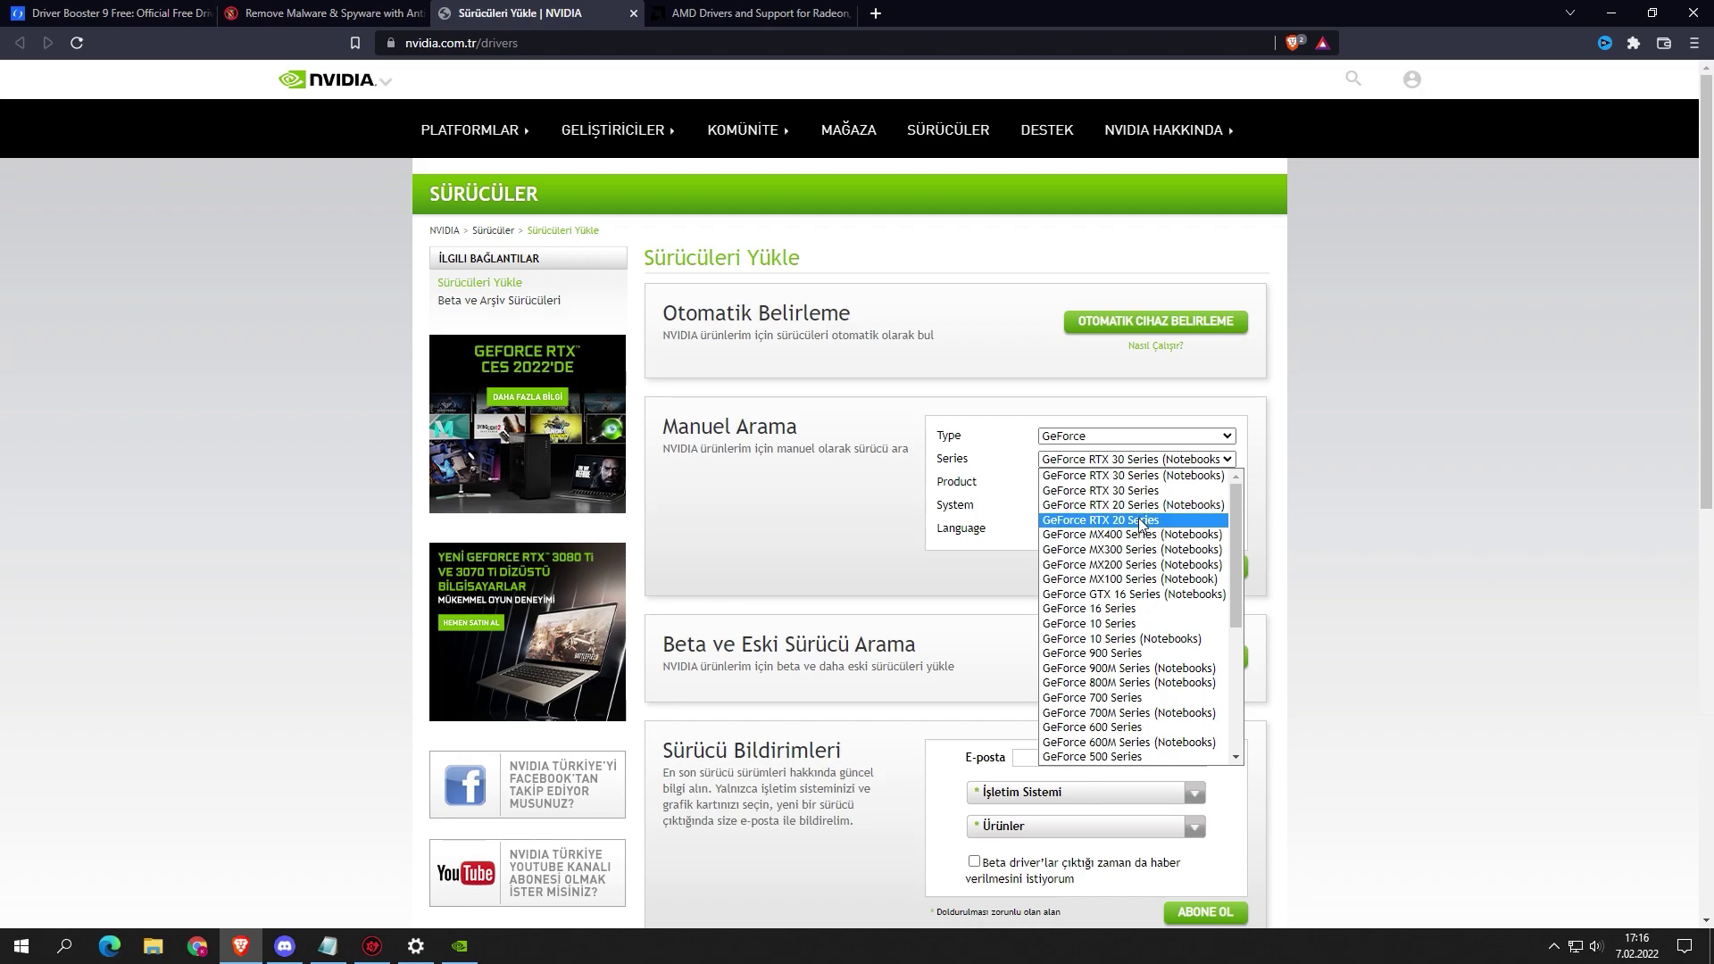
click(1141, 522)
click(1125, 483)
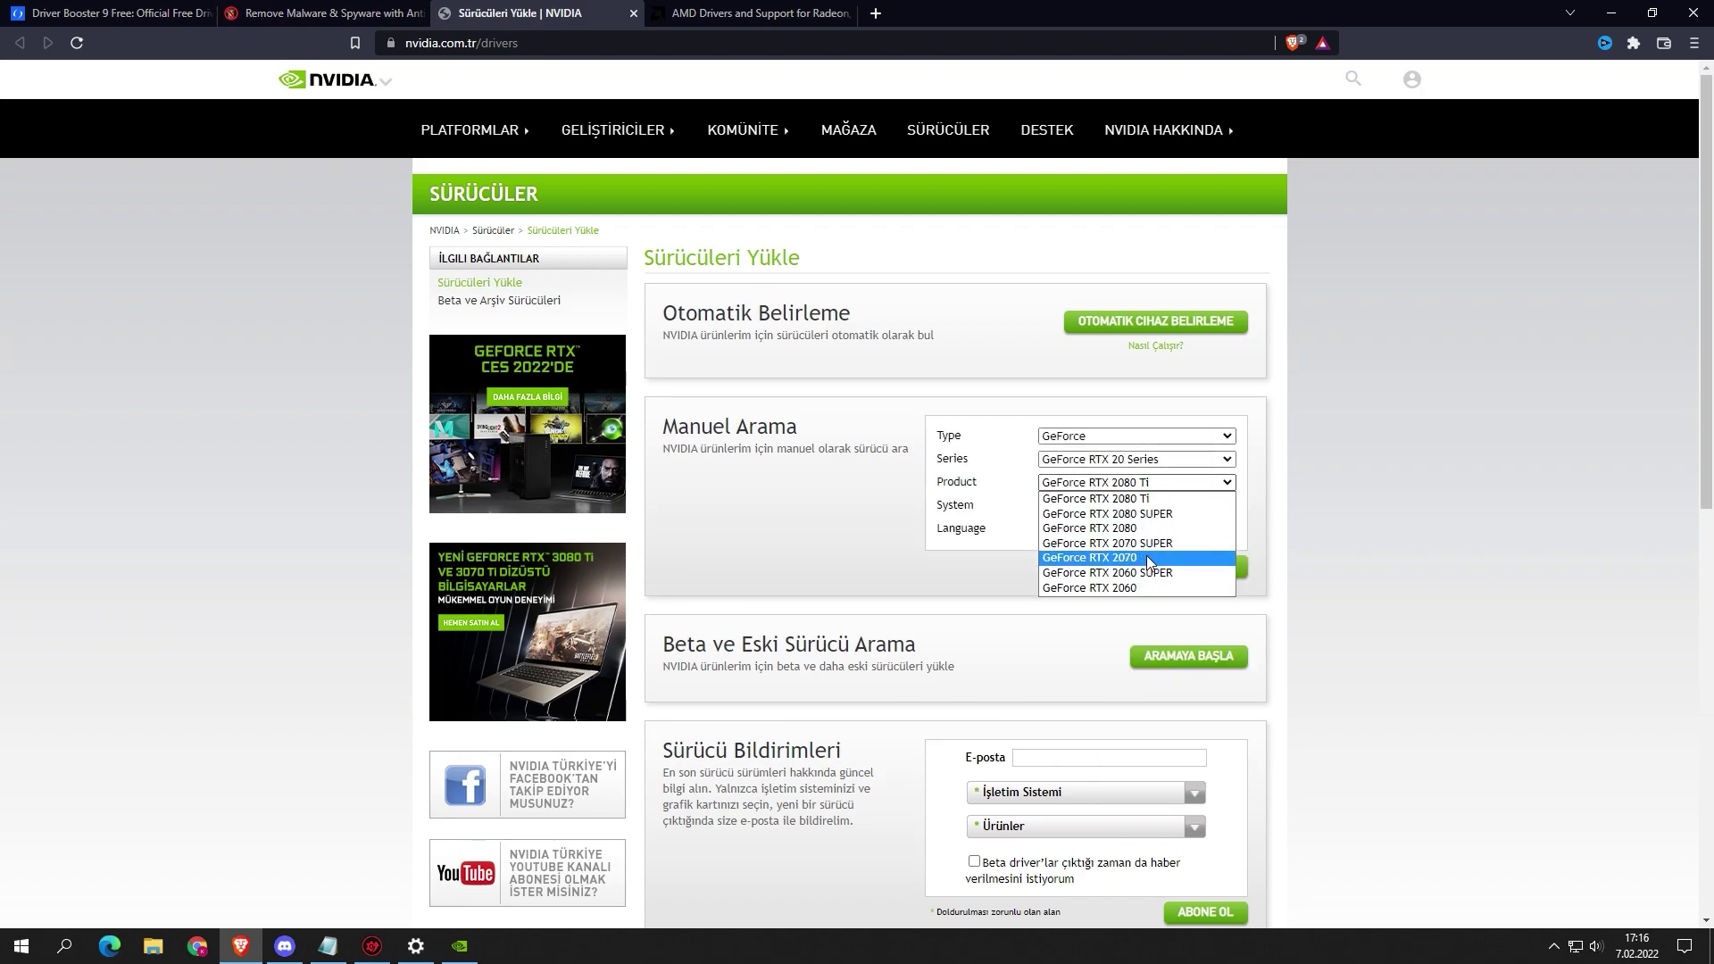
click(1146, 573)
Step: Choose Windows 10 64-bit as the system, keep English (US) as the language, and run the driver search
click(1126, 506)
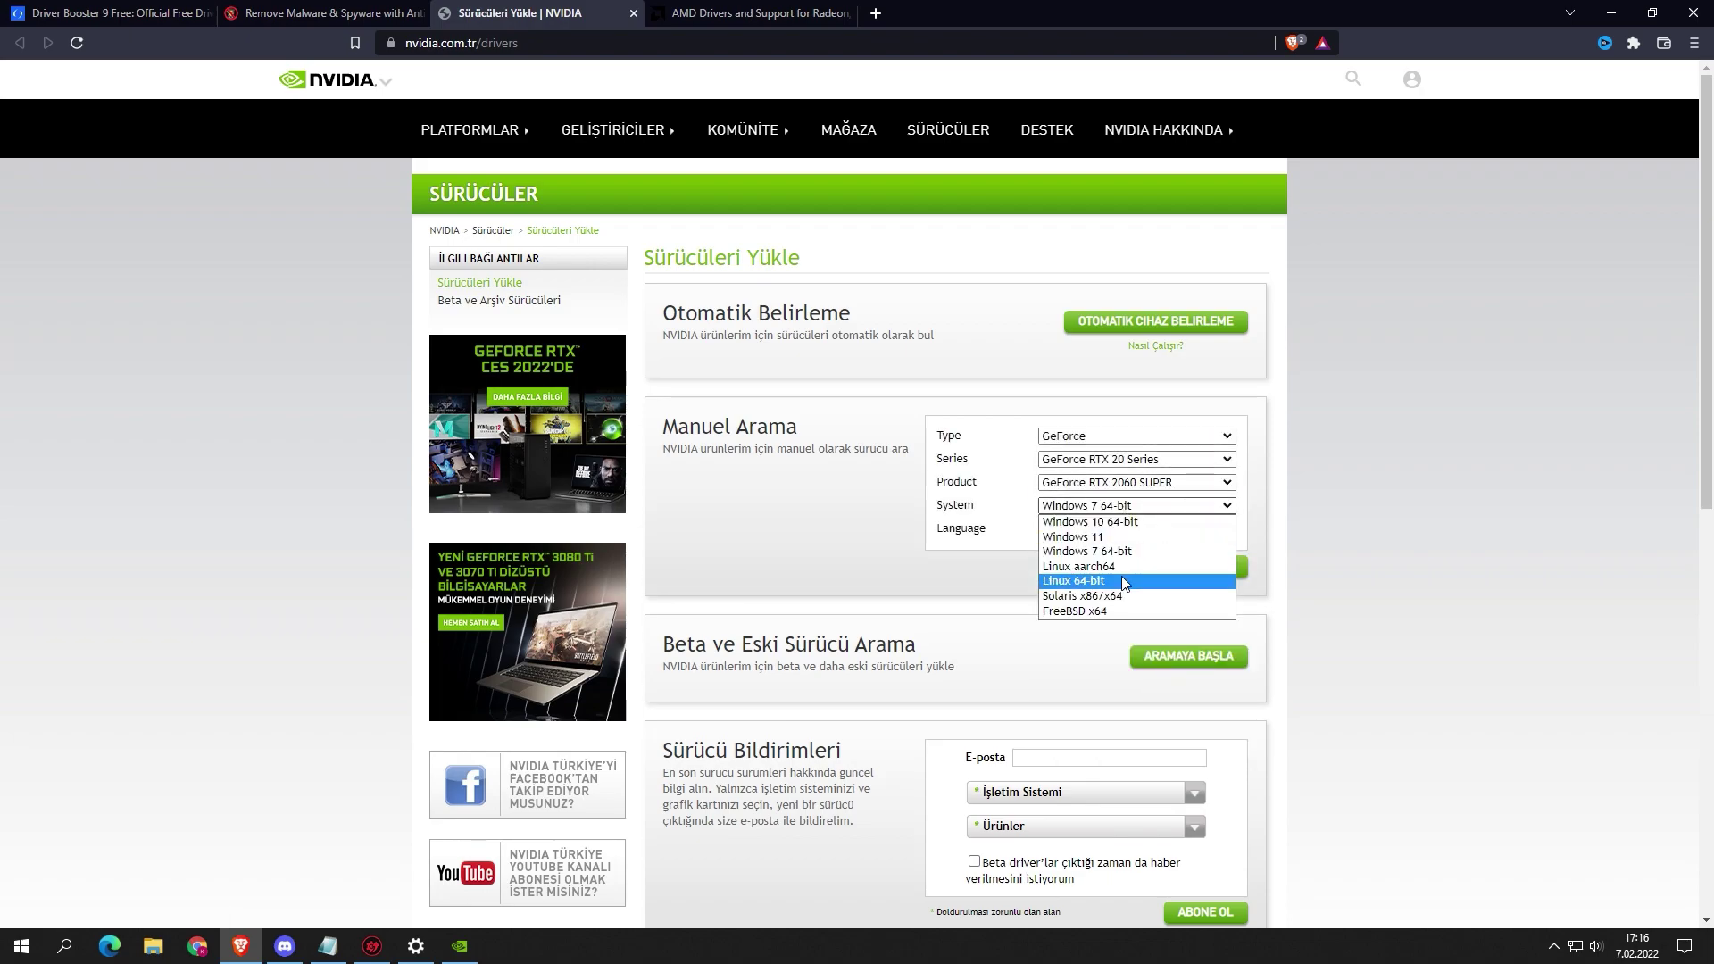
click(1107, 521)
click(1102, 530)
click(1102, 546)
click(1194, 567)
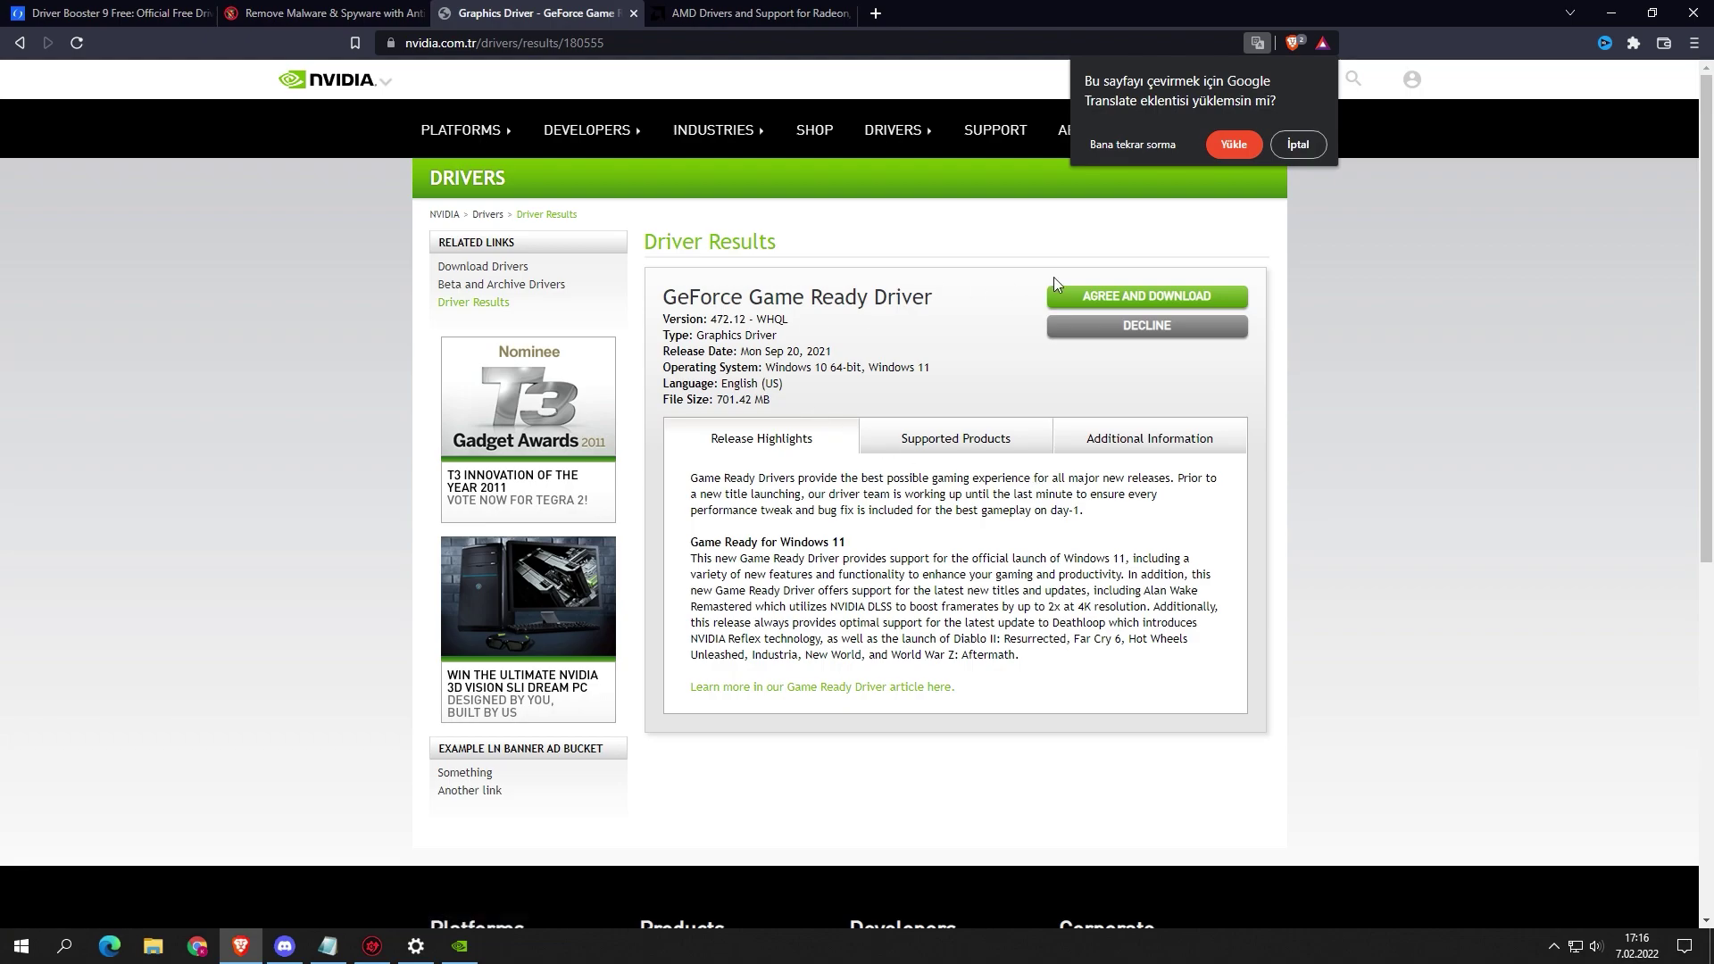
Step: Examine the GeForce Game Ready Driver result and its download option, highlighting the version details
click(1094, 304)
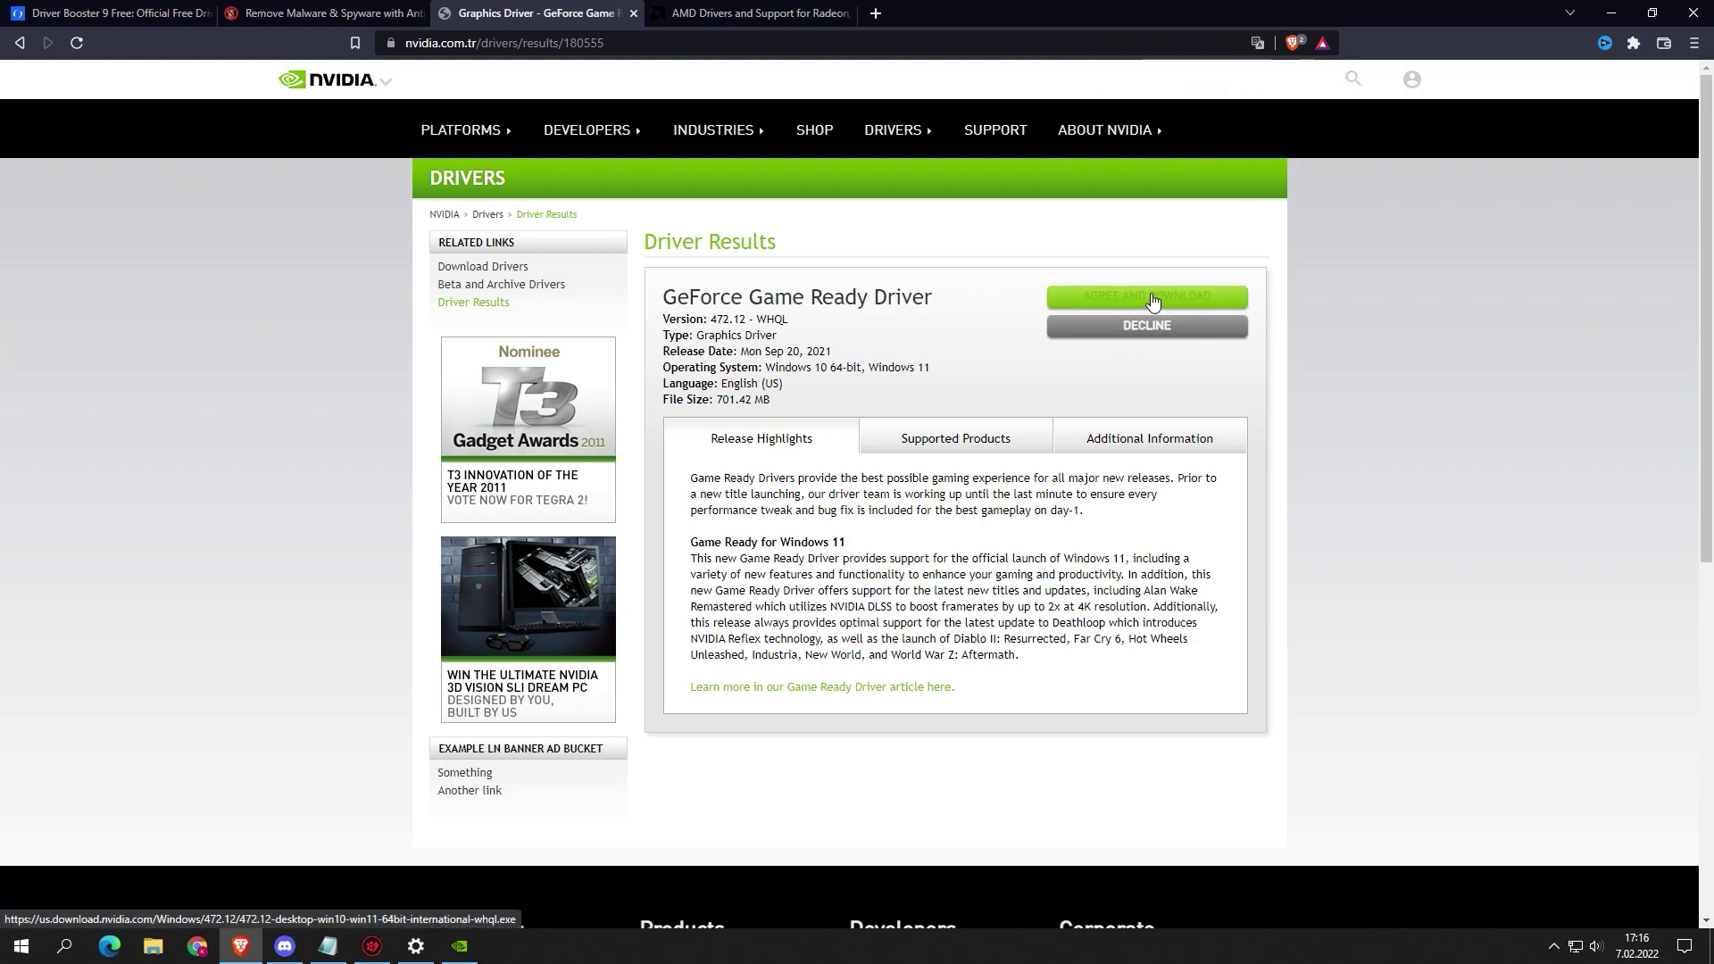
drag(712, 319, 971, 307)
click(972, 306)
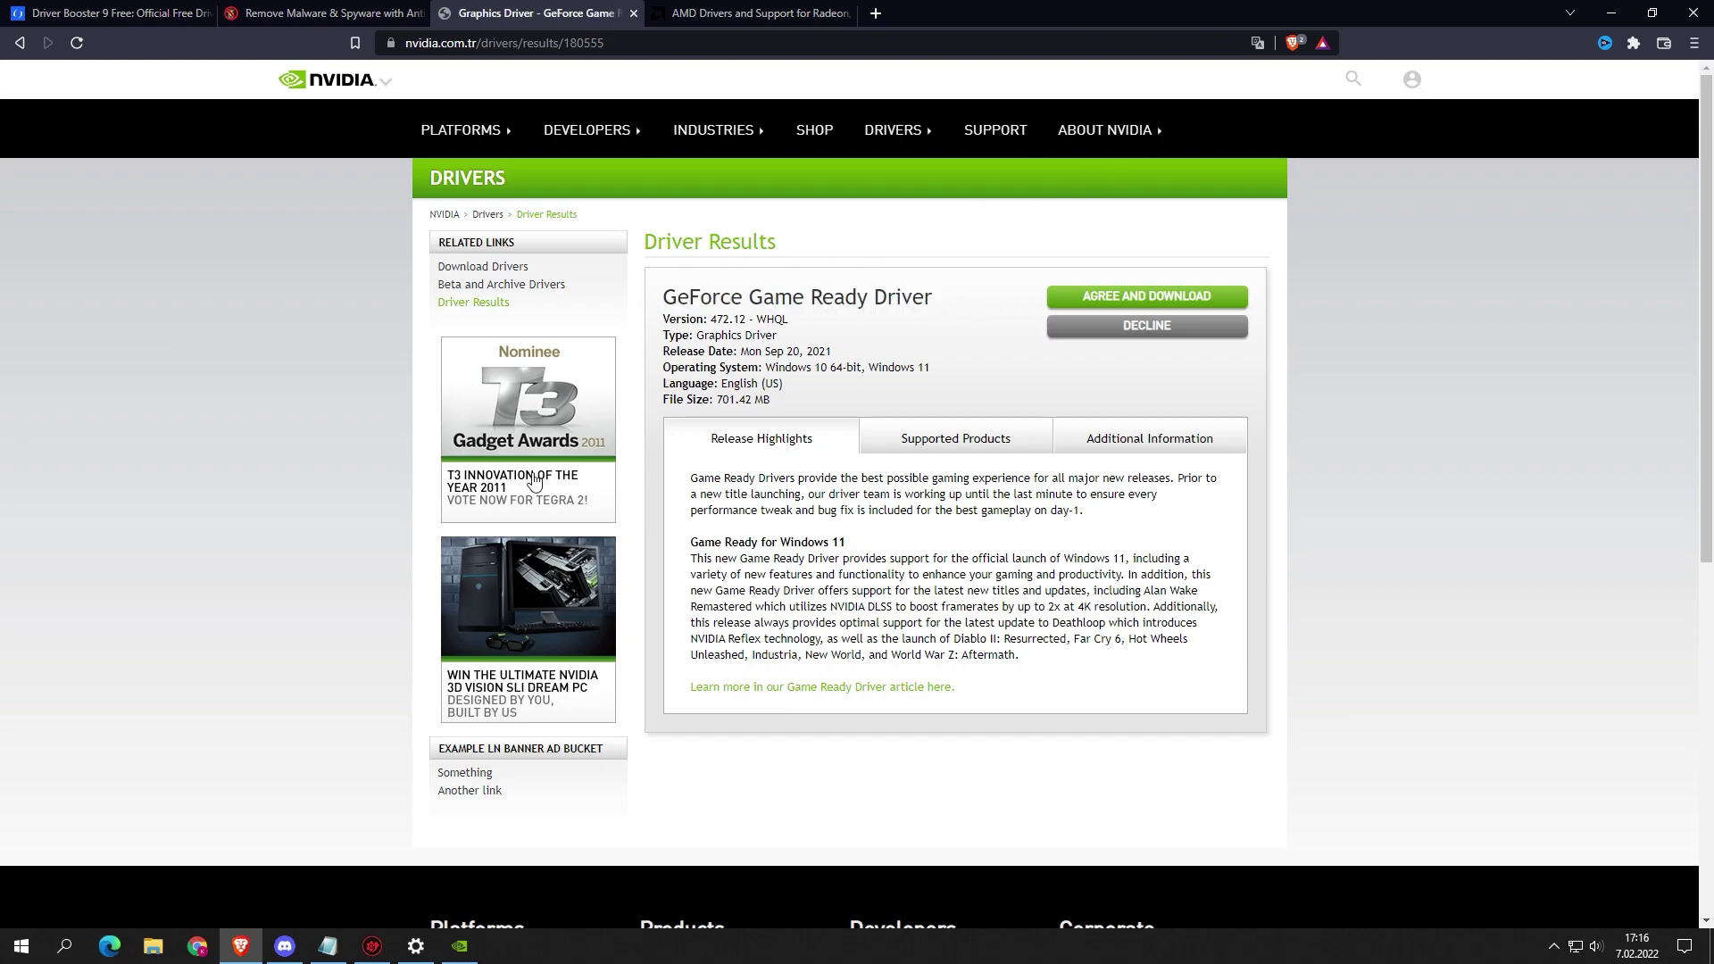
Step: Check the installed driver in GeForce Experience again, and minimize it and the browser to return to the notes
click(459, 945)
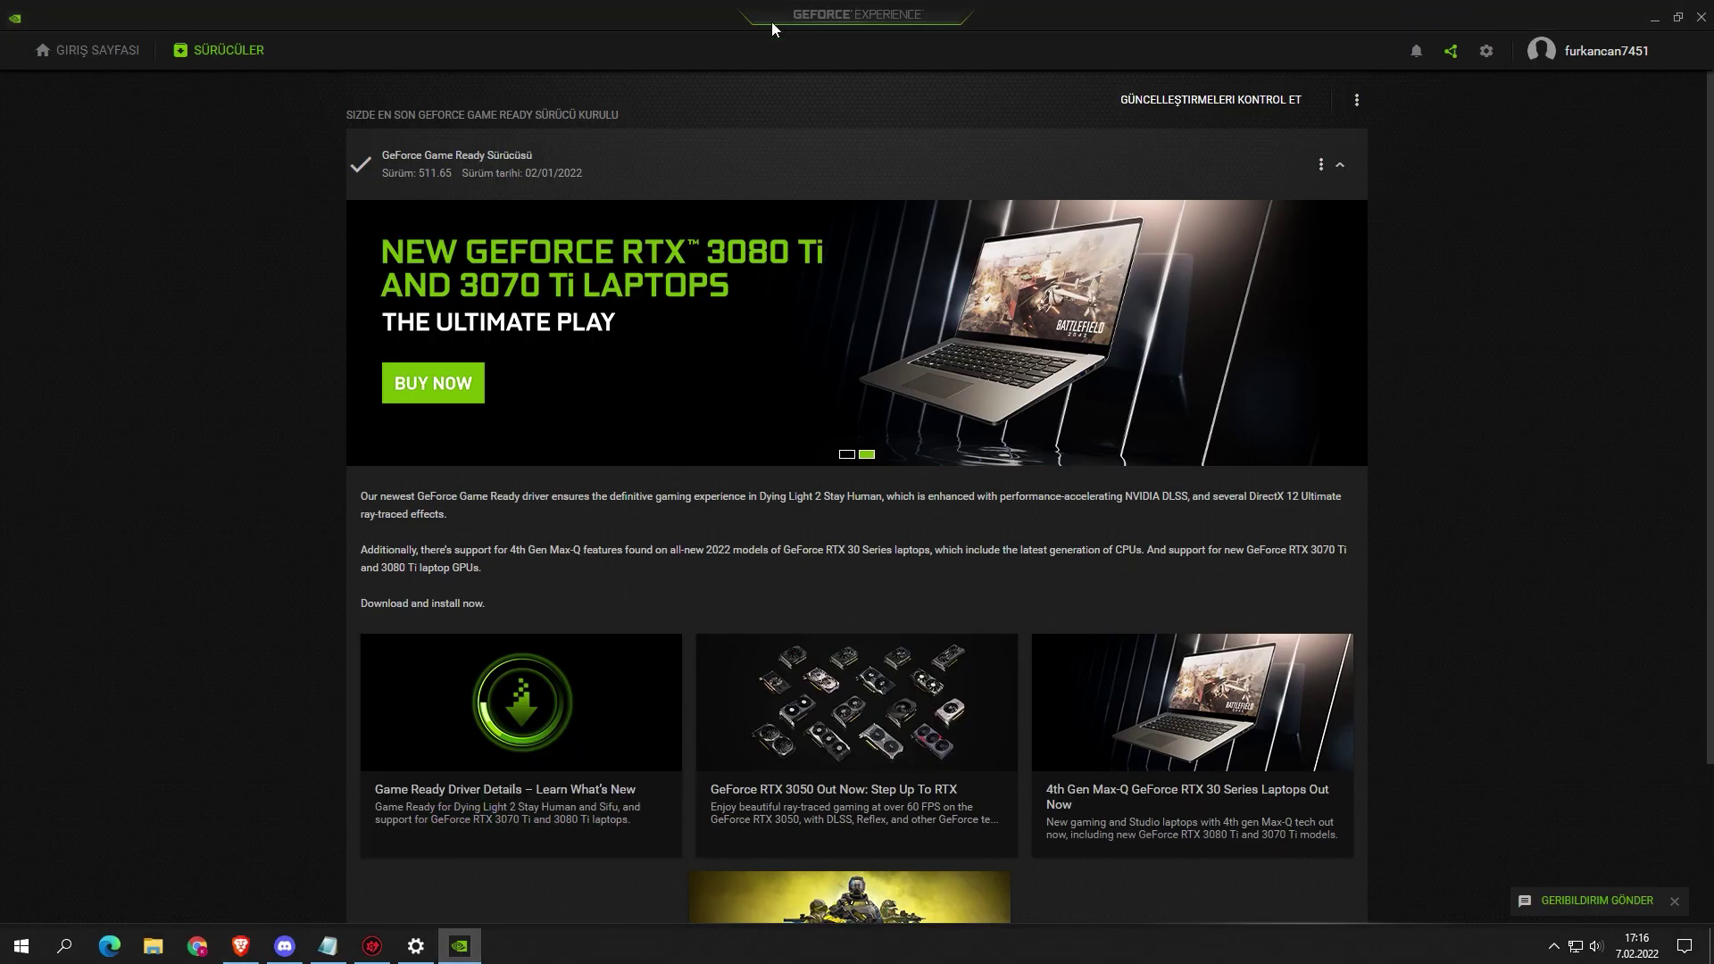
click(1654, 18)
click(1620, 14)
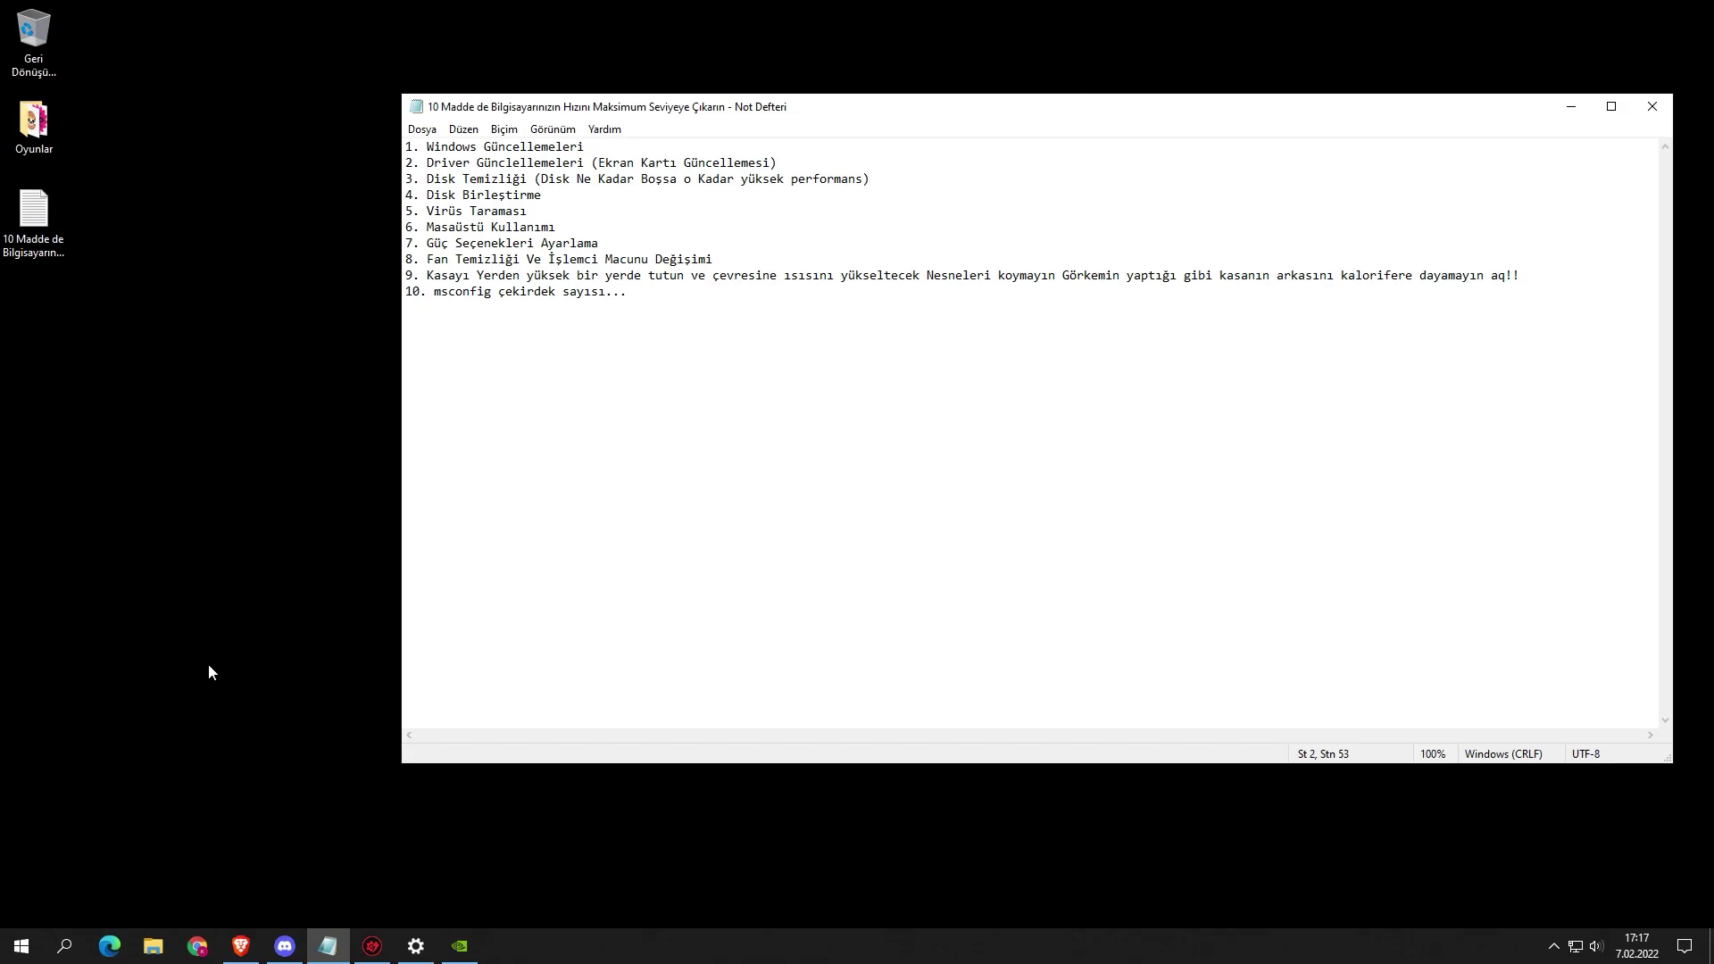
Step: Open the Programs and Features list, check the NVIDIA graphics driver entry among the installed programs, and close the window
click(63, 945)
text(de)
click(64, 946)
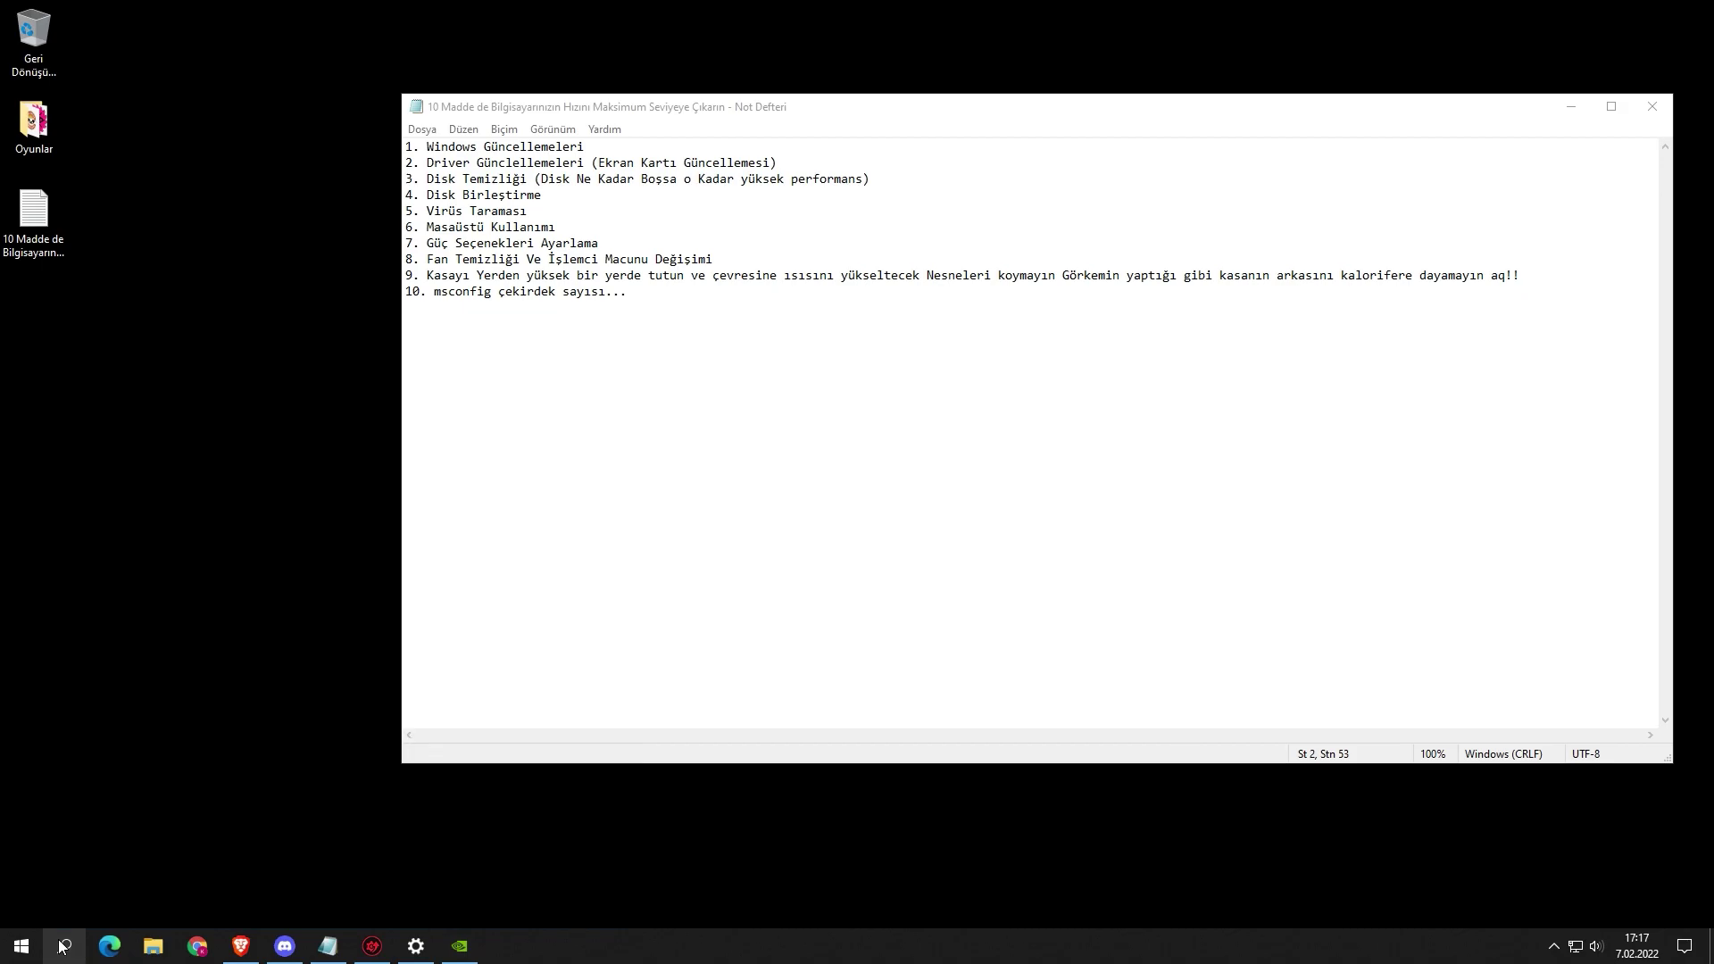
click(1038, 548)
scroll(854, 589, down, 9)
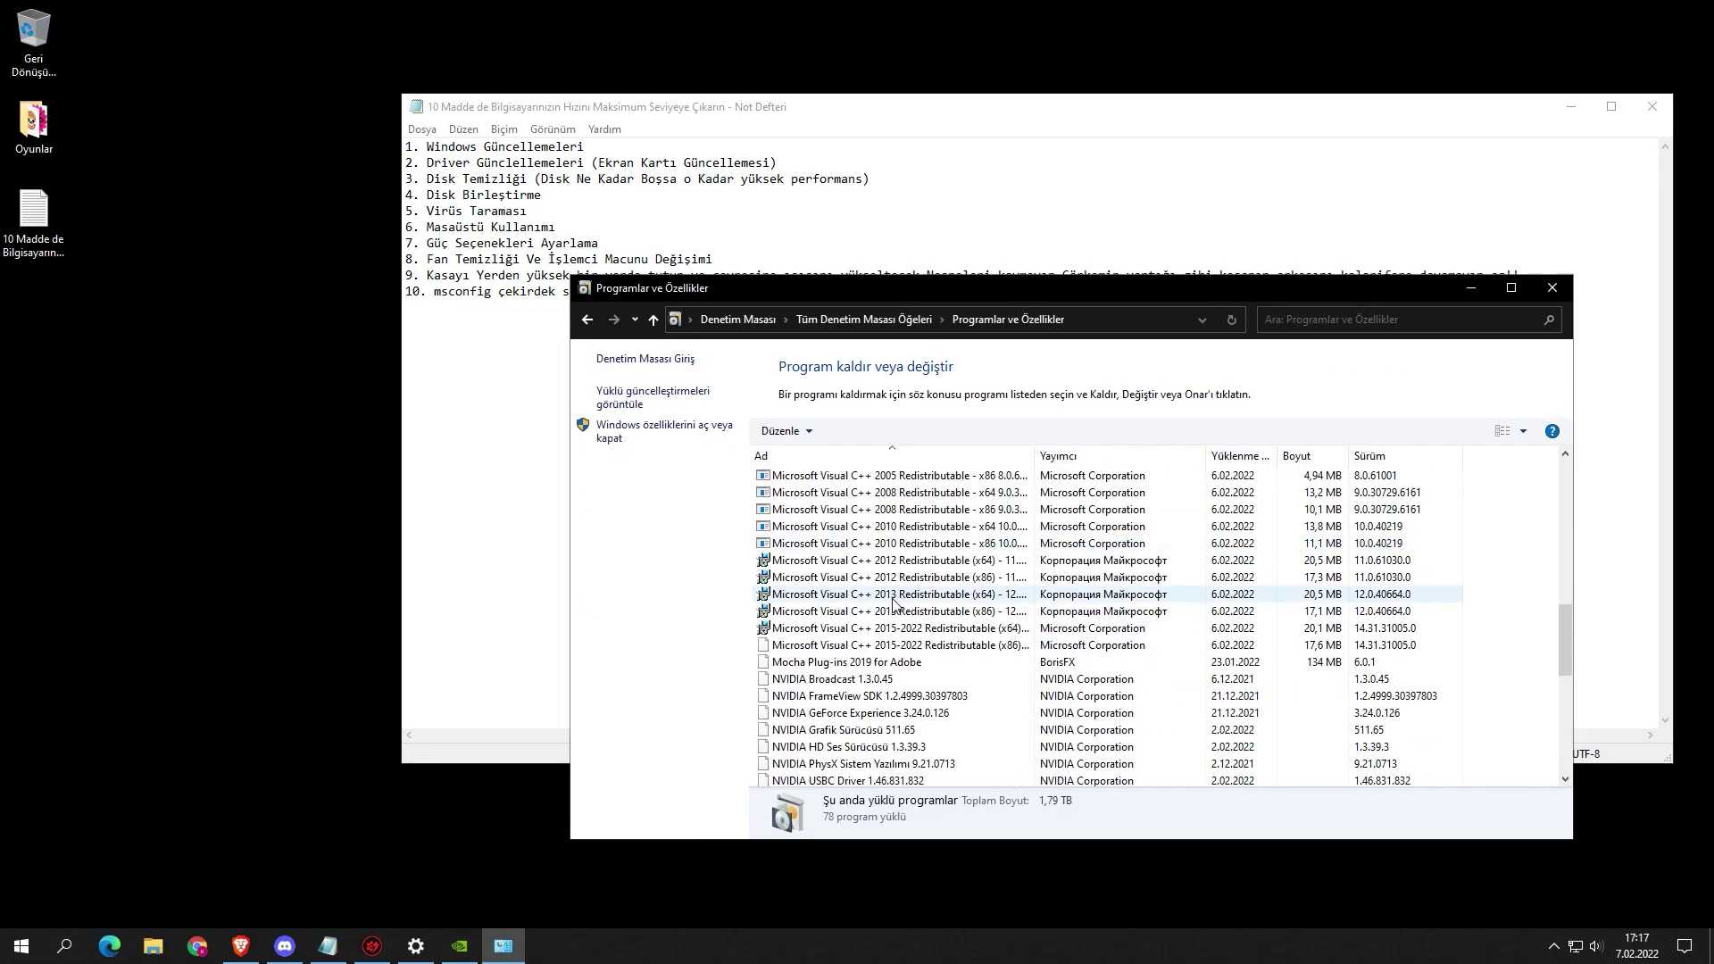
scroll(893, 603, down, 4)
scroll(821, 598, up, 2)
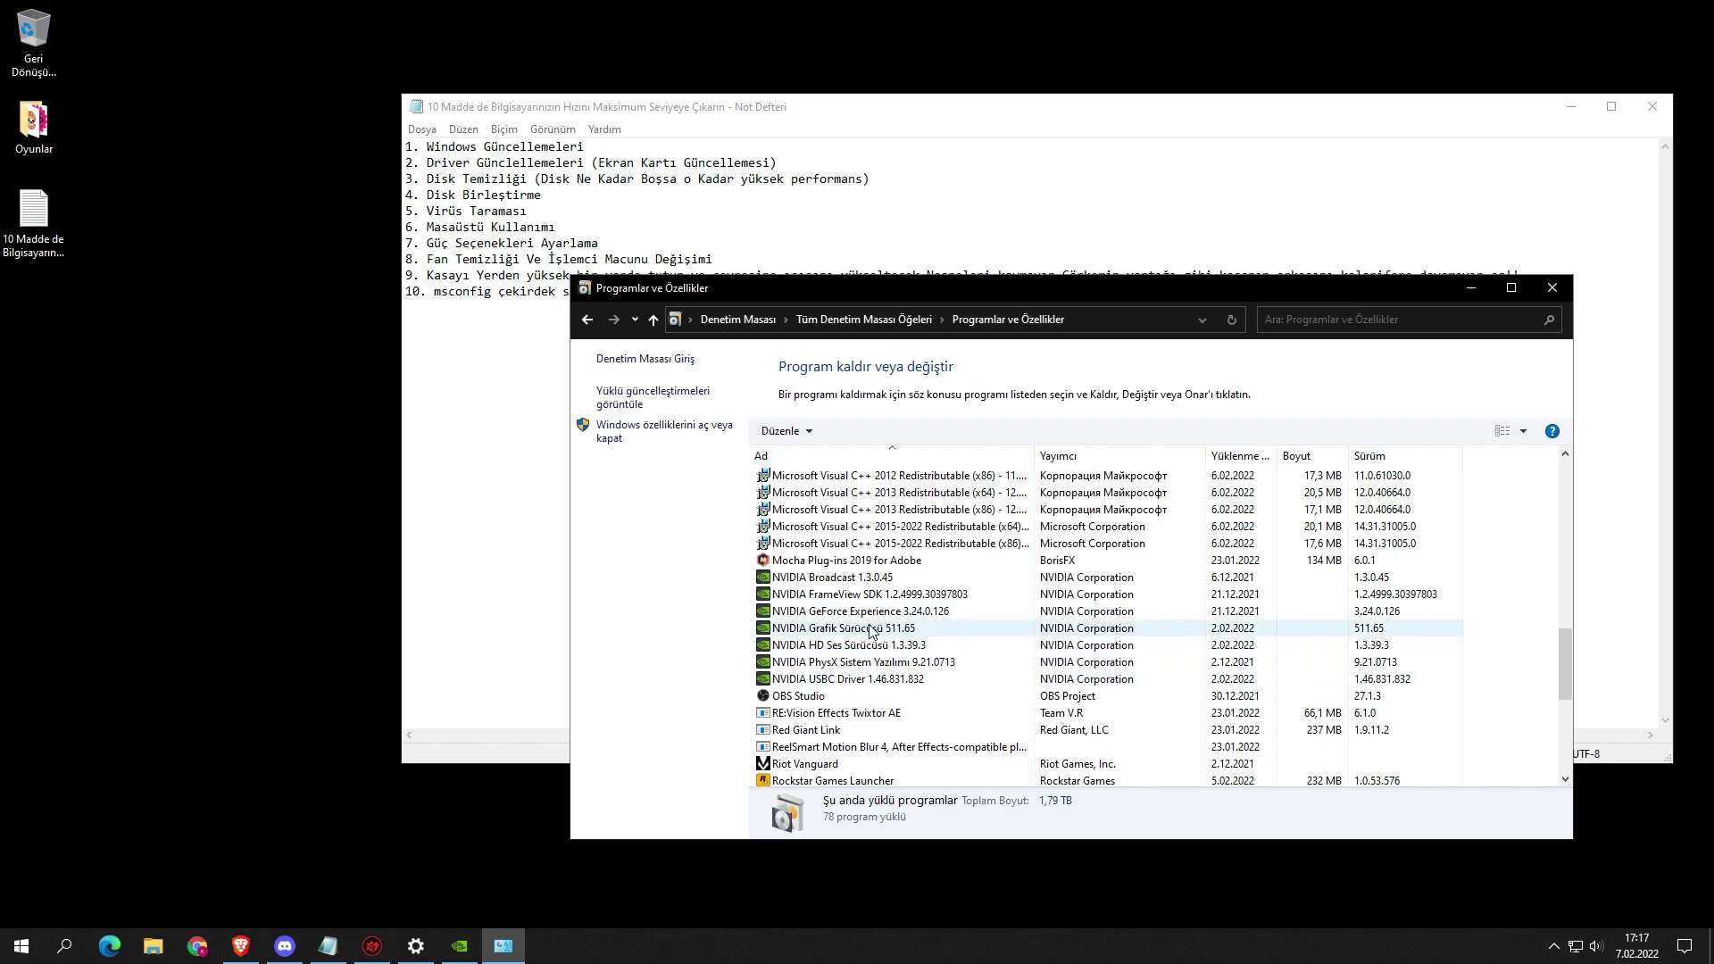
click(1544, 295)
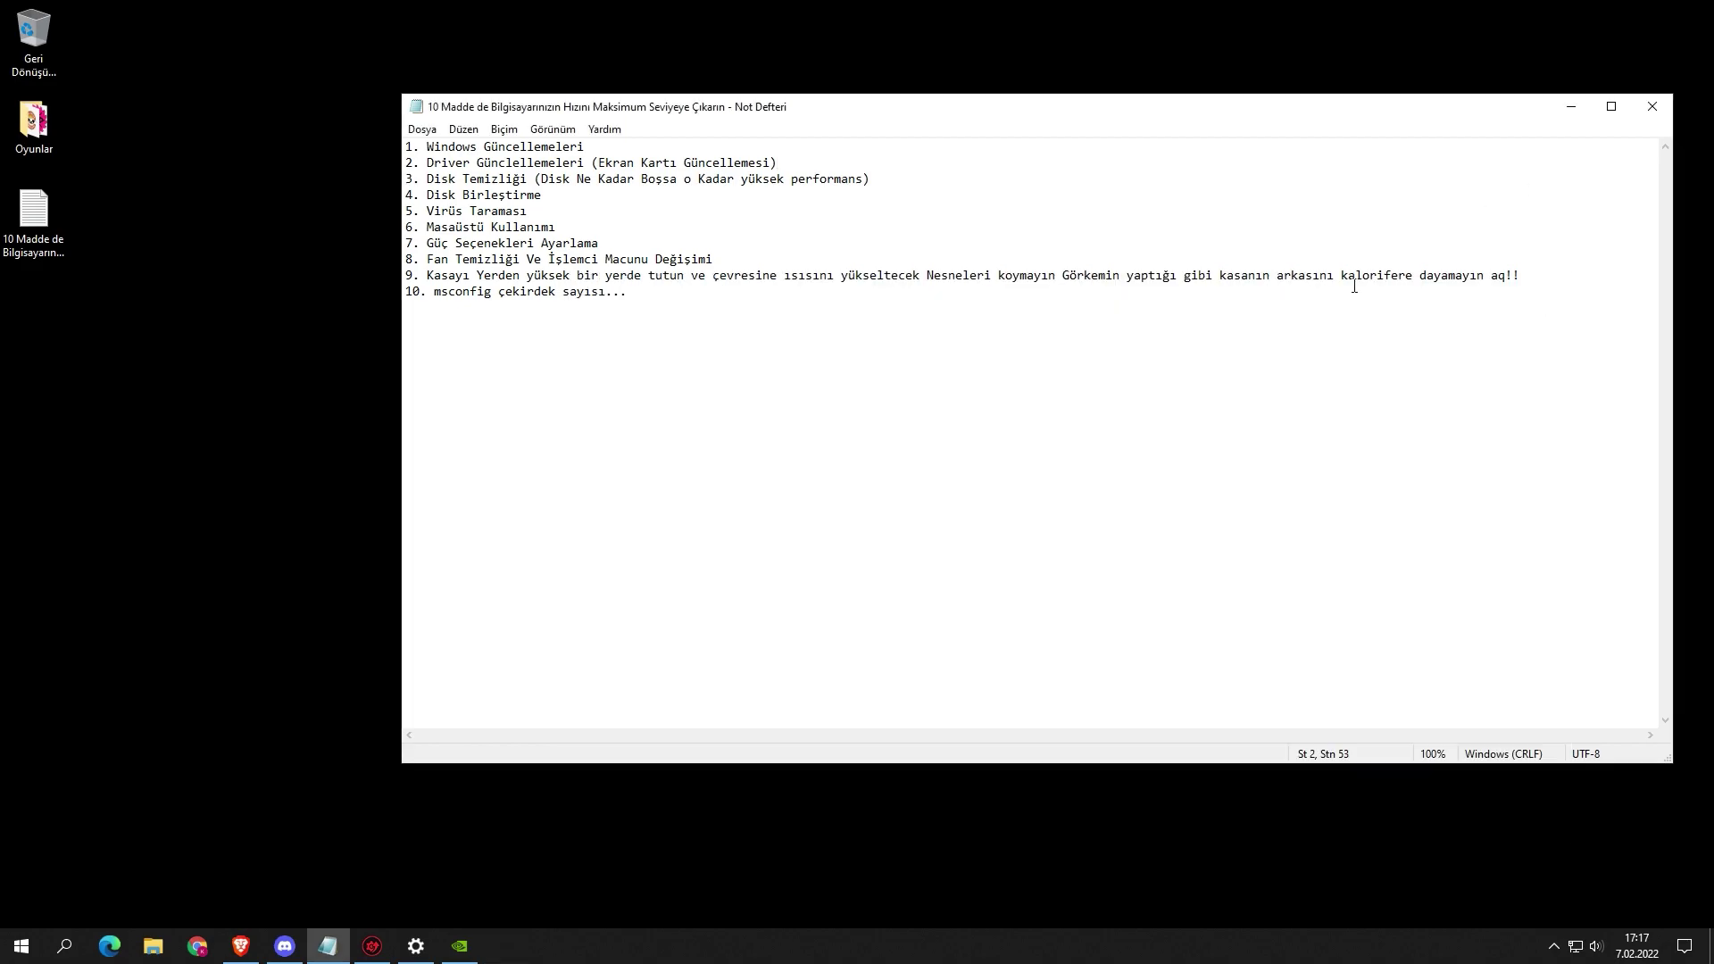
Step: Check GeForce Experience and Brave's AMD driver support page, highlighting the Auto-Detect and Install heading, and minimize both to return to the notes
click(460, 945)
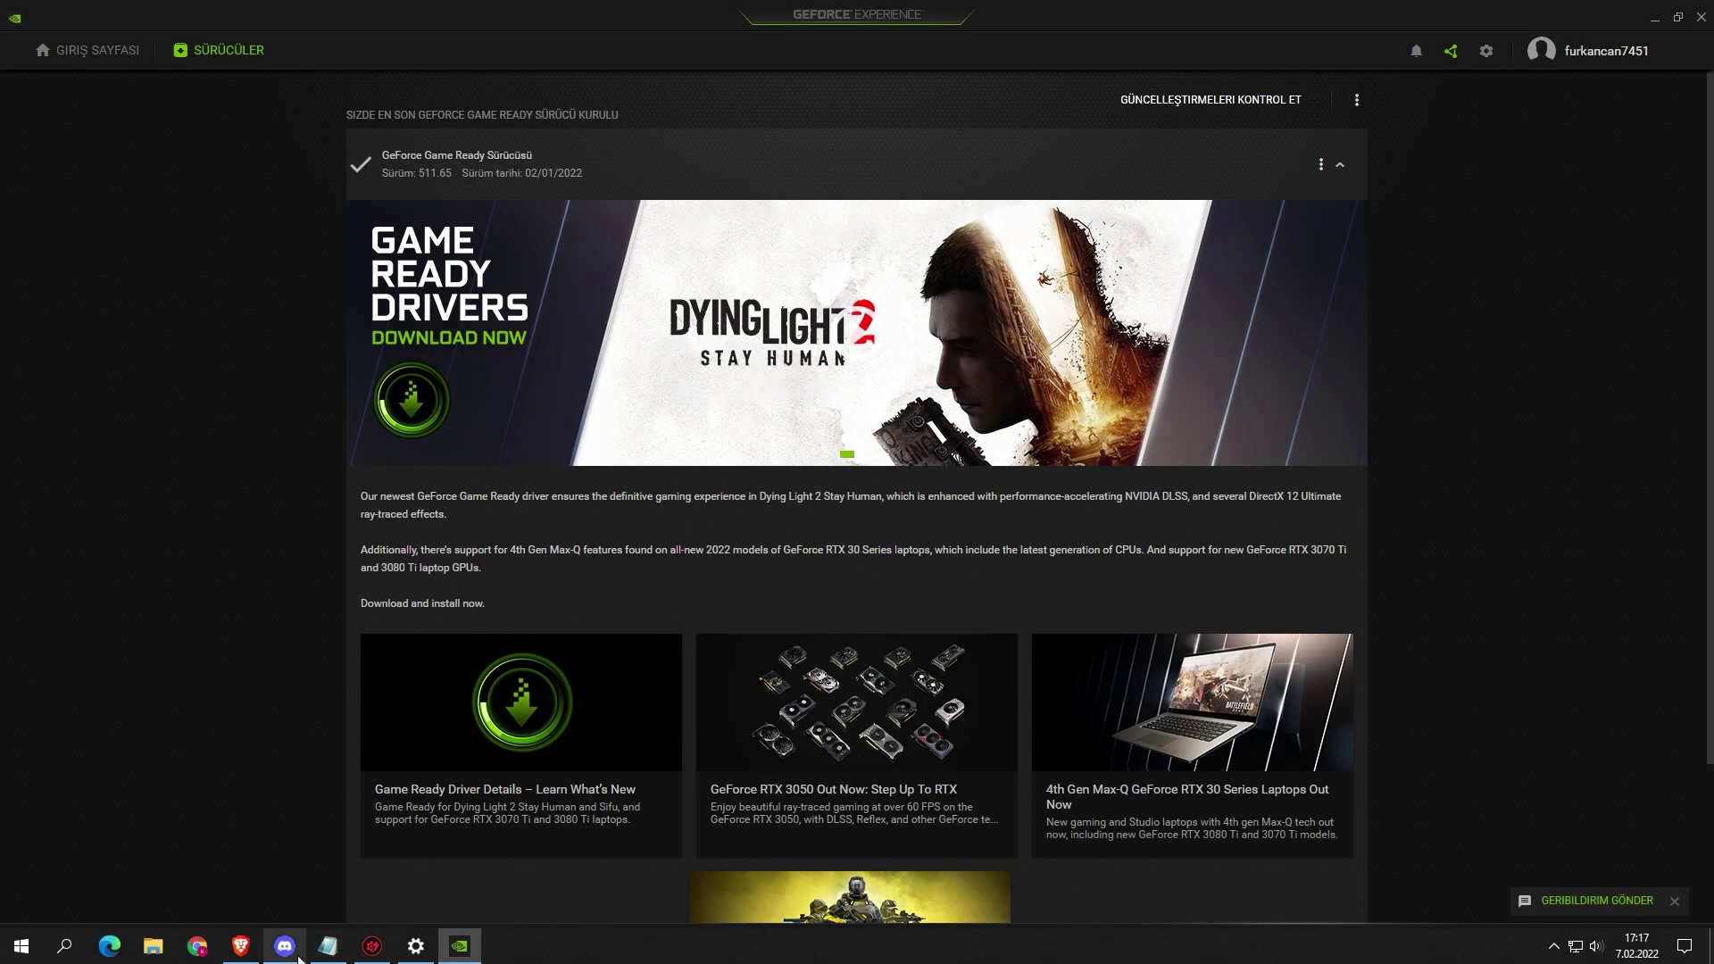
click(241, 945)
mouse_move(669, 140)
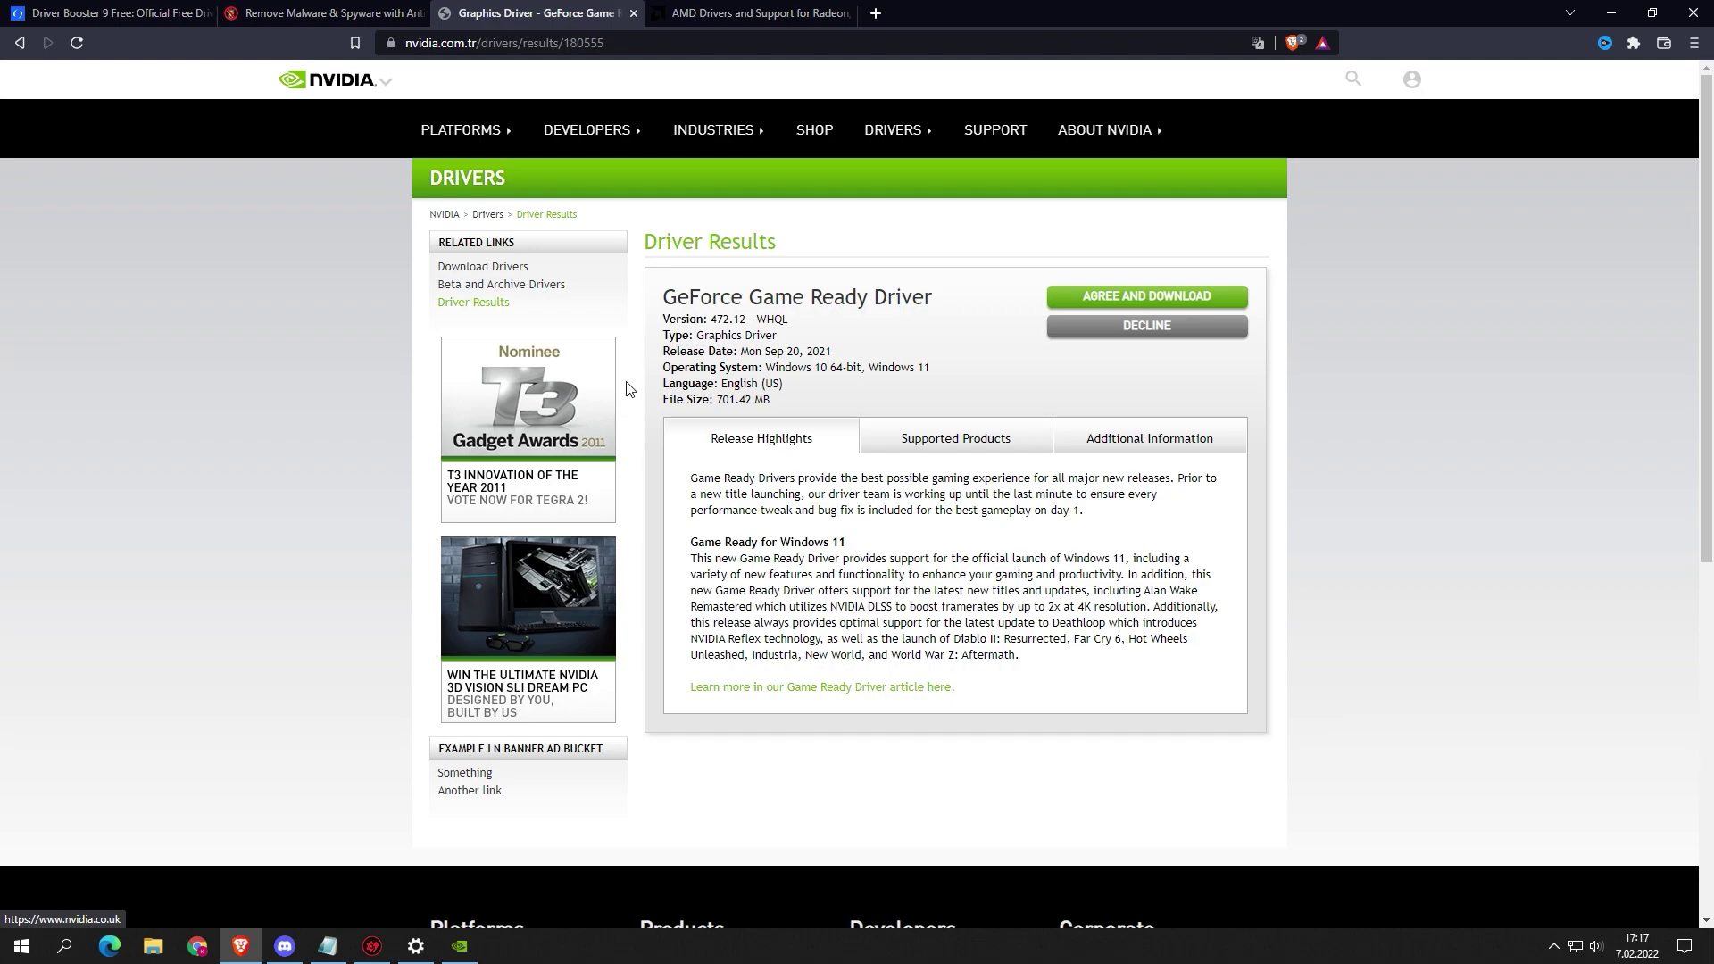
click(758, 13)
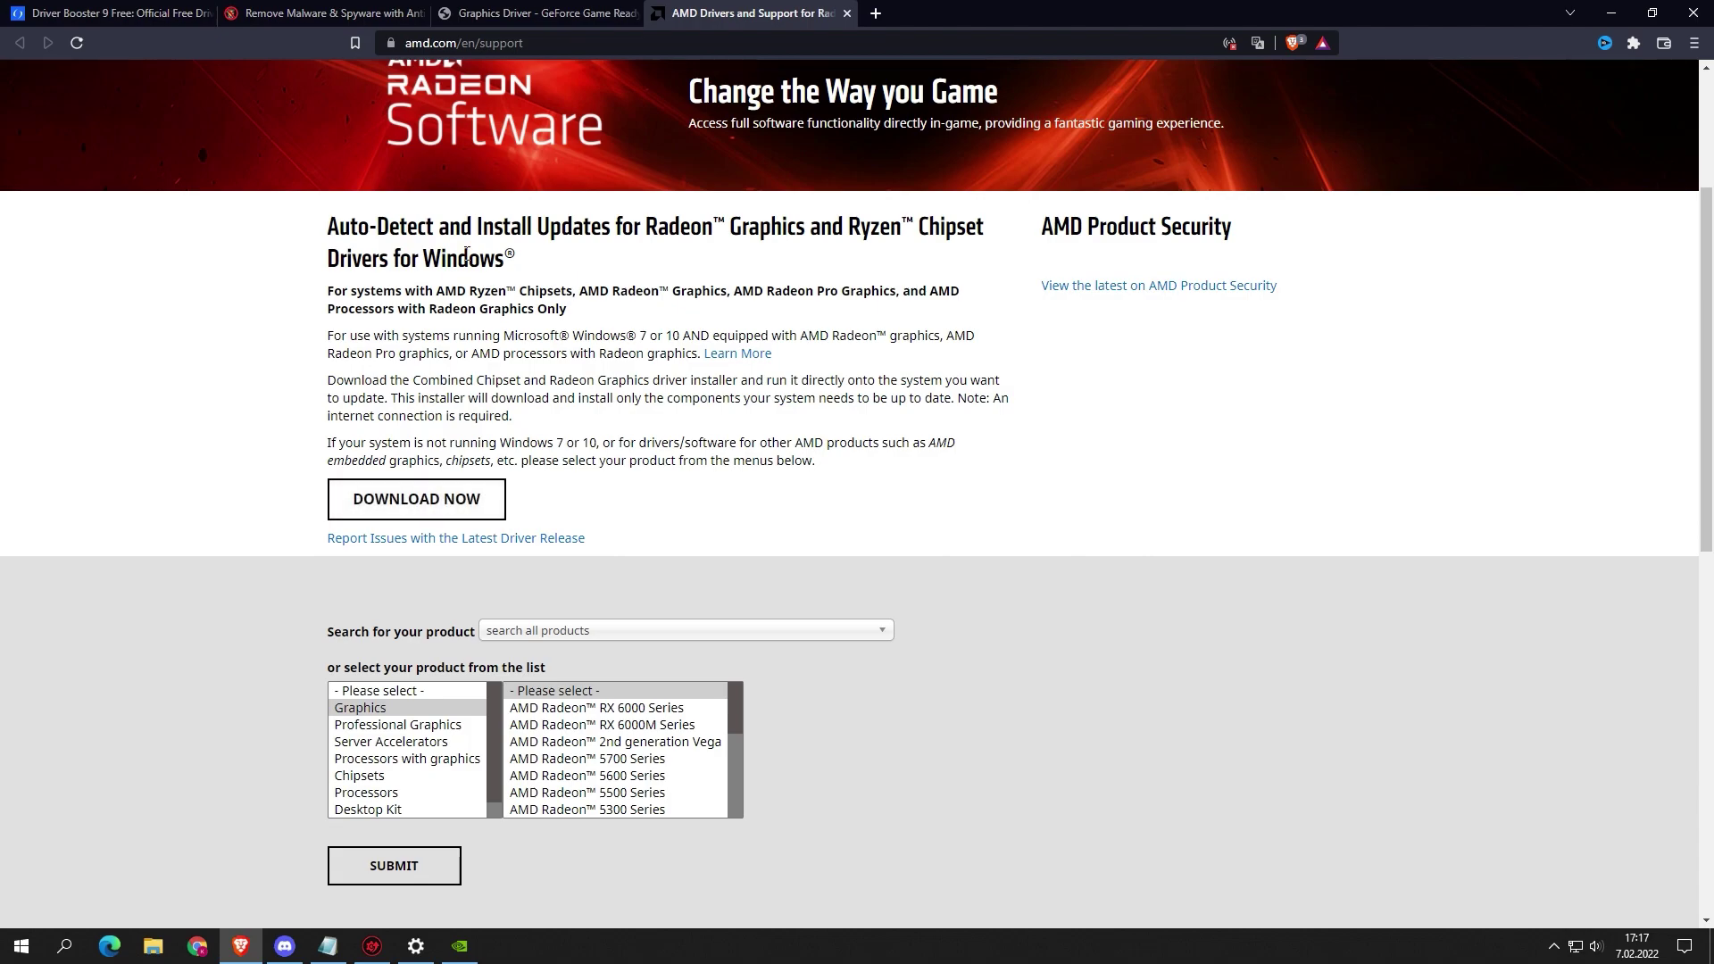
drag(338, 226, 469, 227)
click(643, 494)
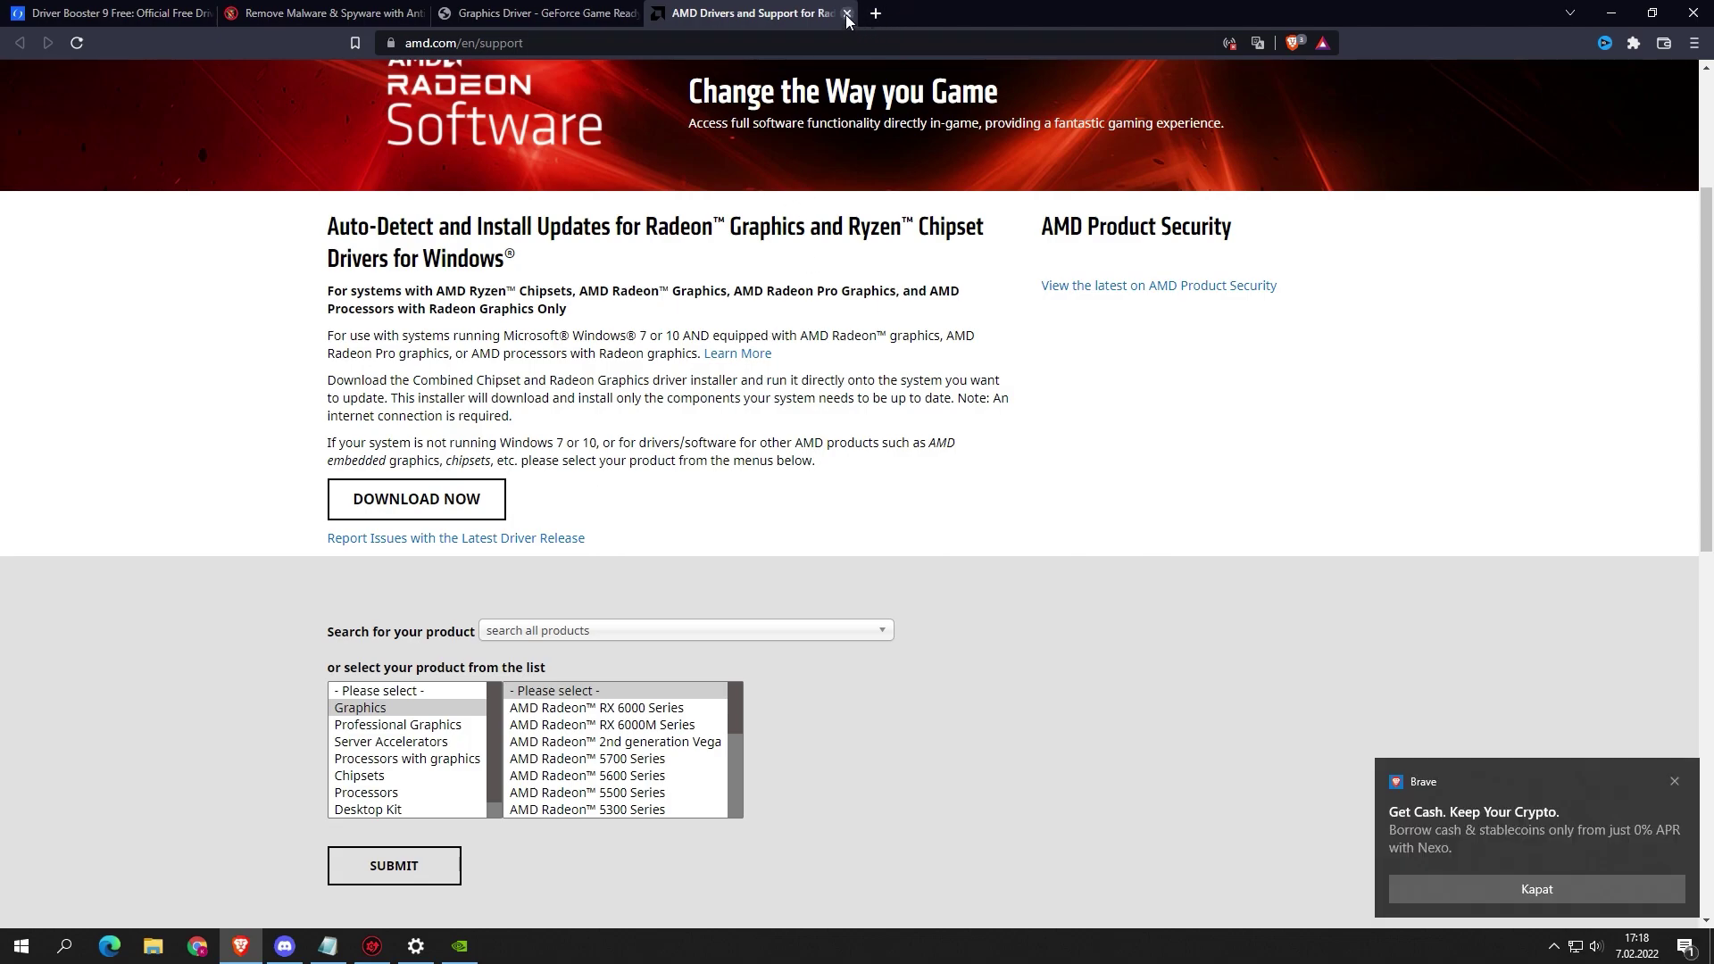
click(1609, 14)
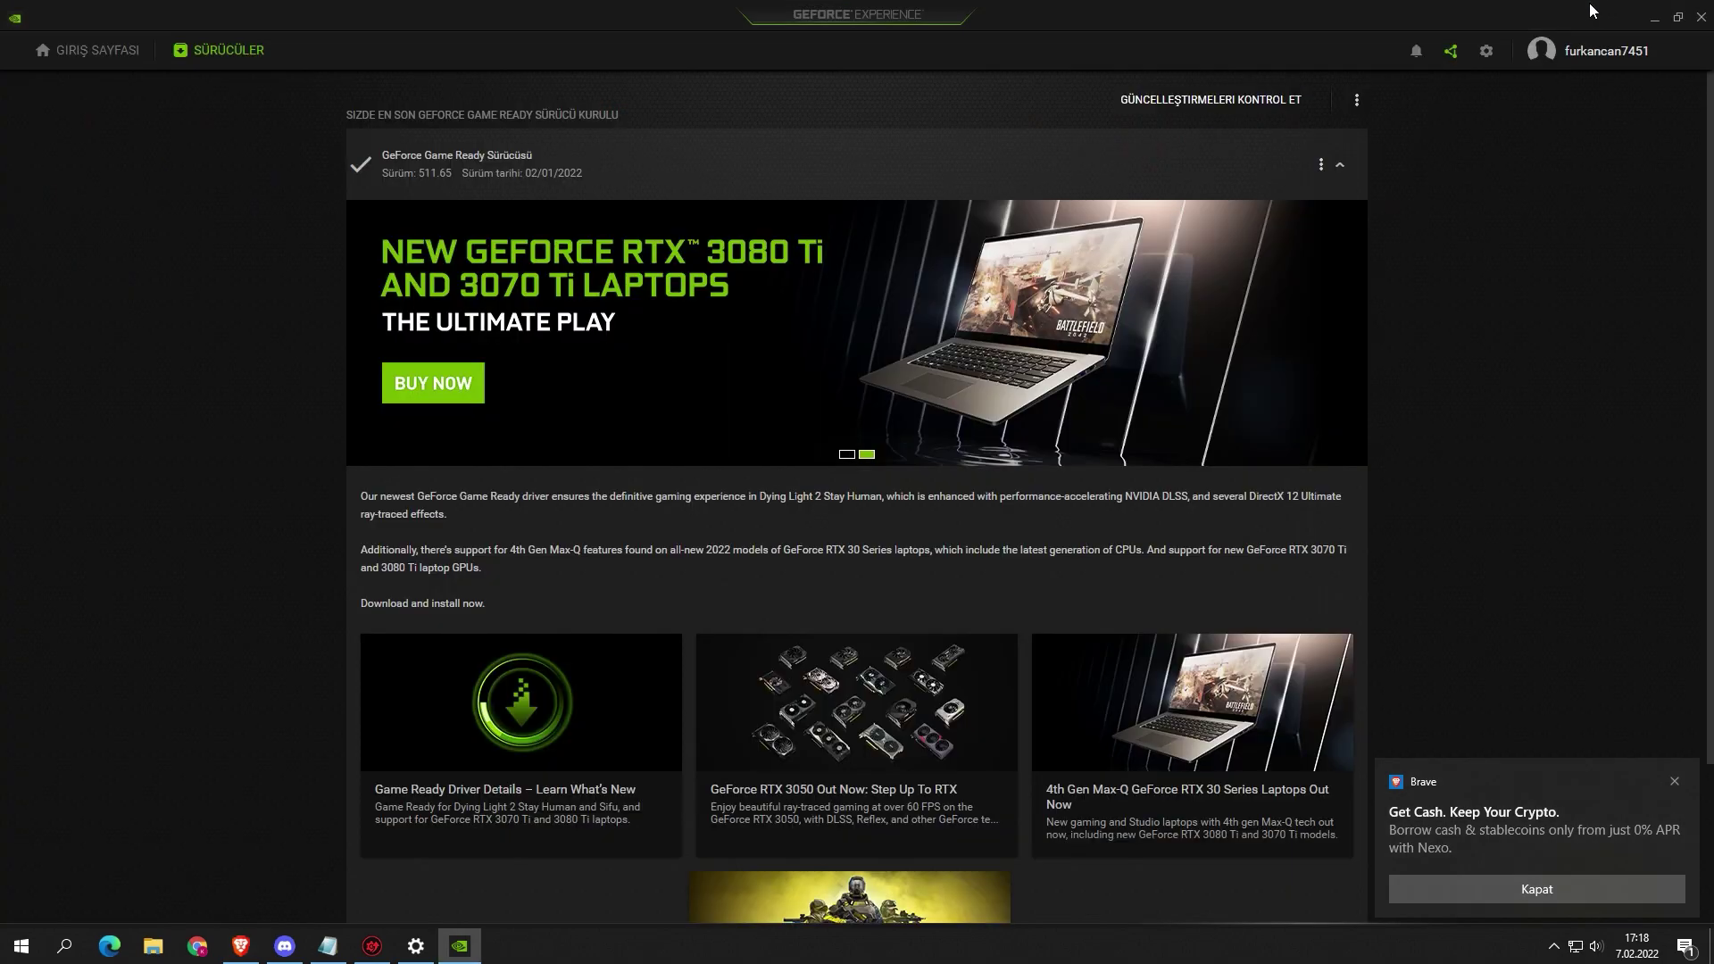
click(1651, 17)
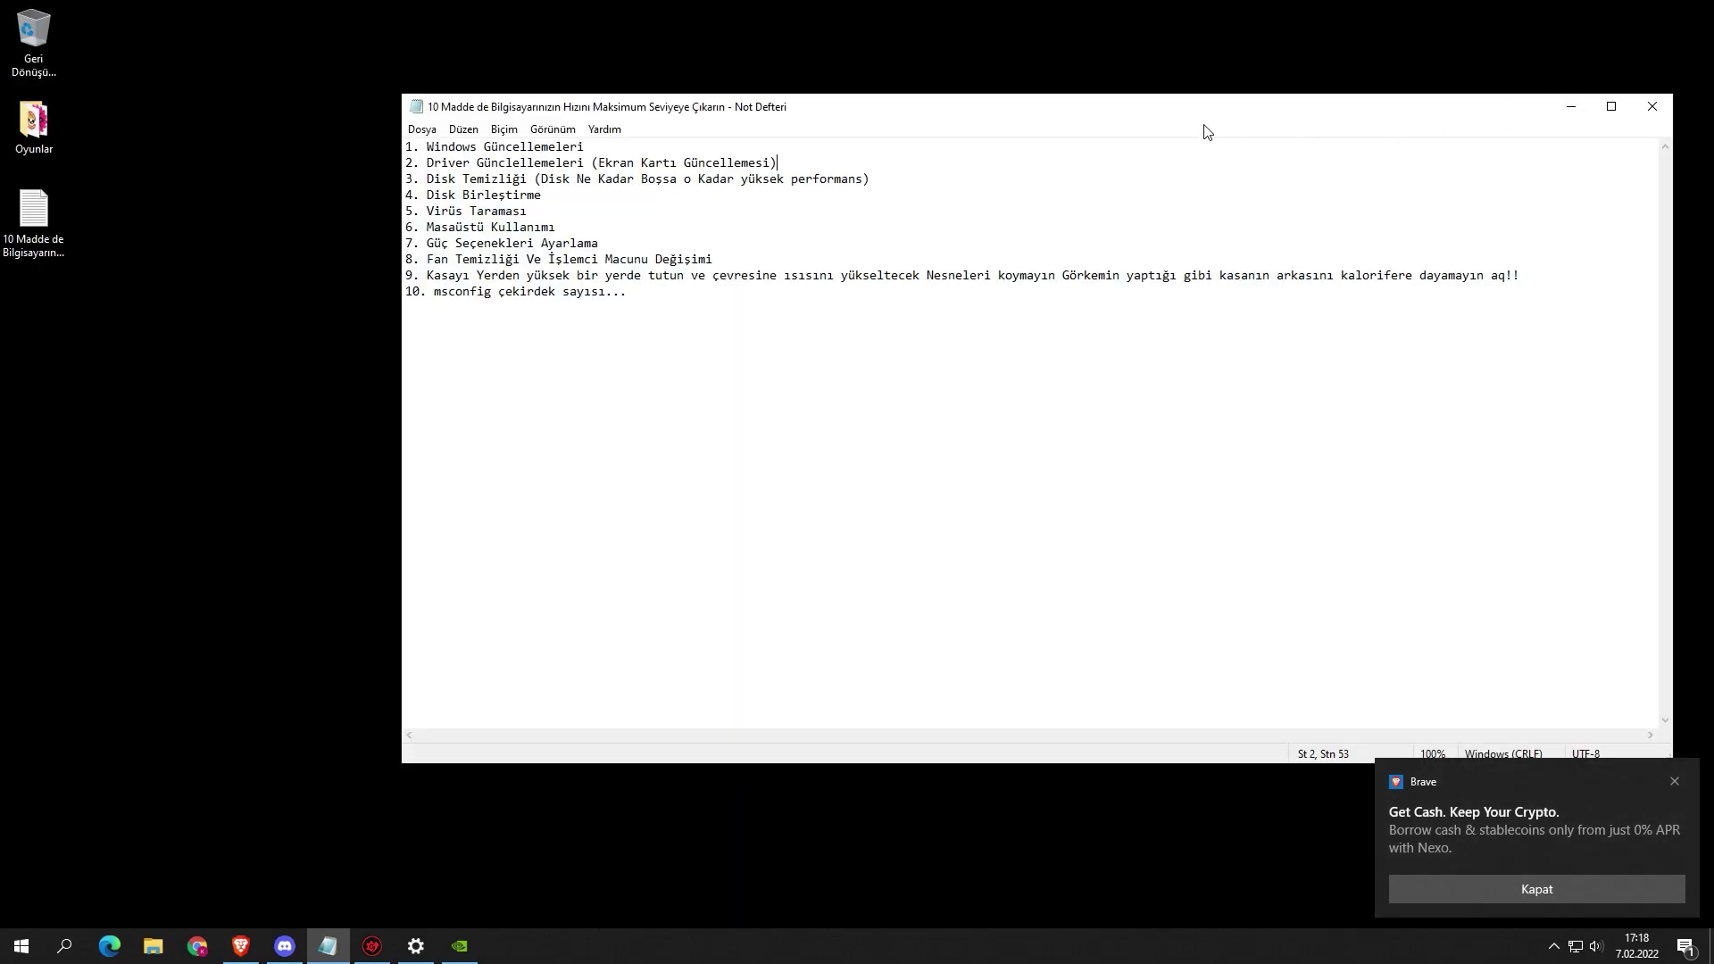
Step: Highlight the third checklist item, Disk Temizliği, in the notes, dismiss the Brave notification, and clear the highlight
drag(405, 179, 527, 179)
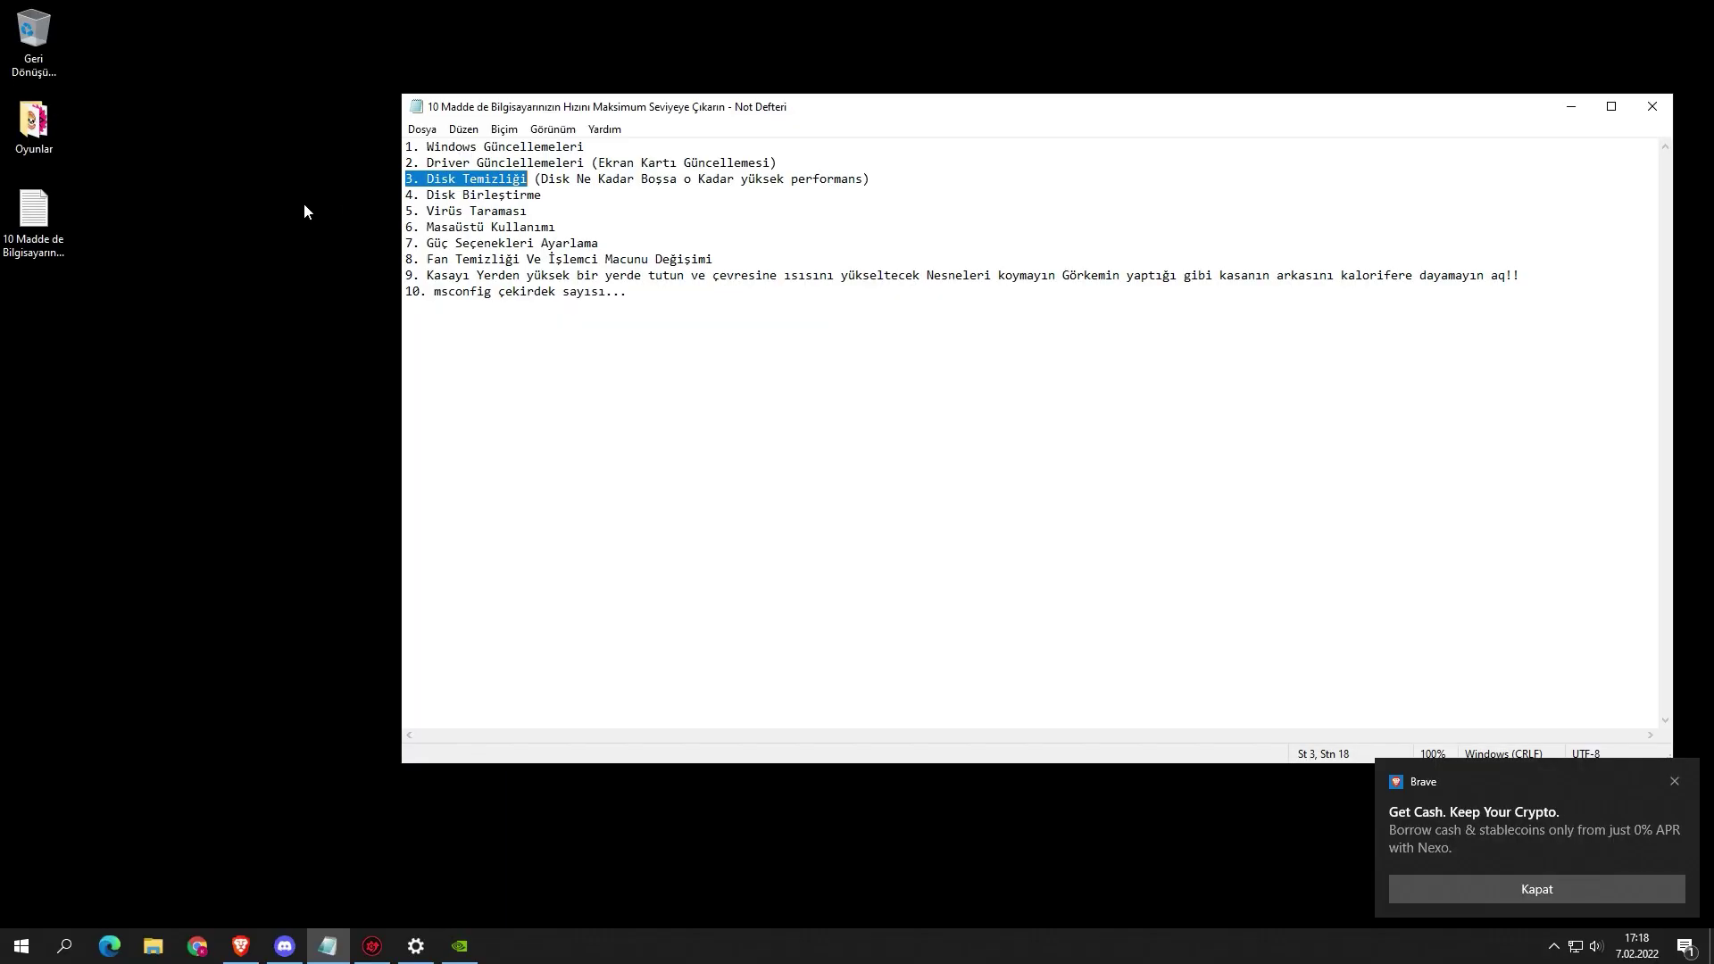
click(1674, 784)
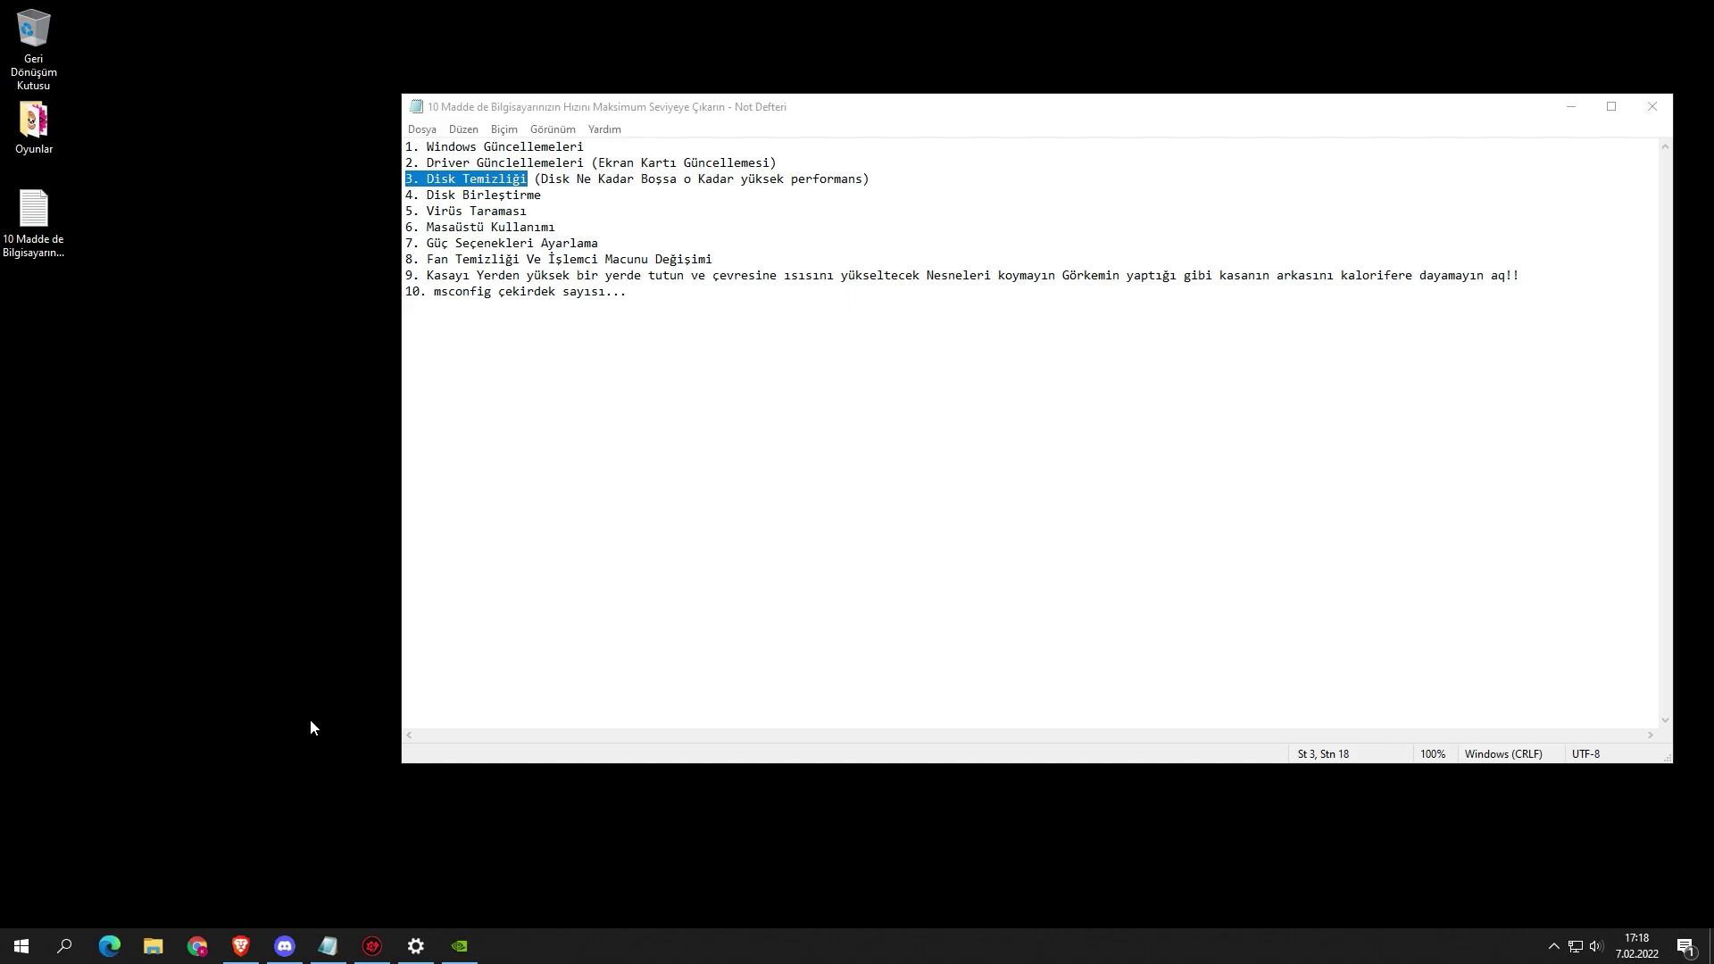
click(576, 291)
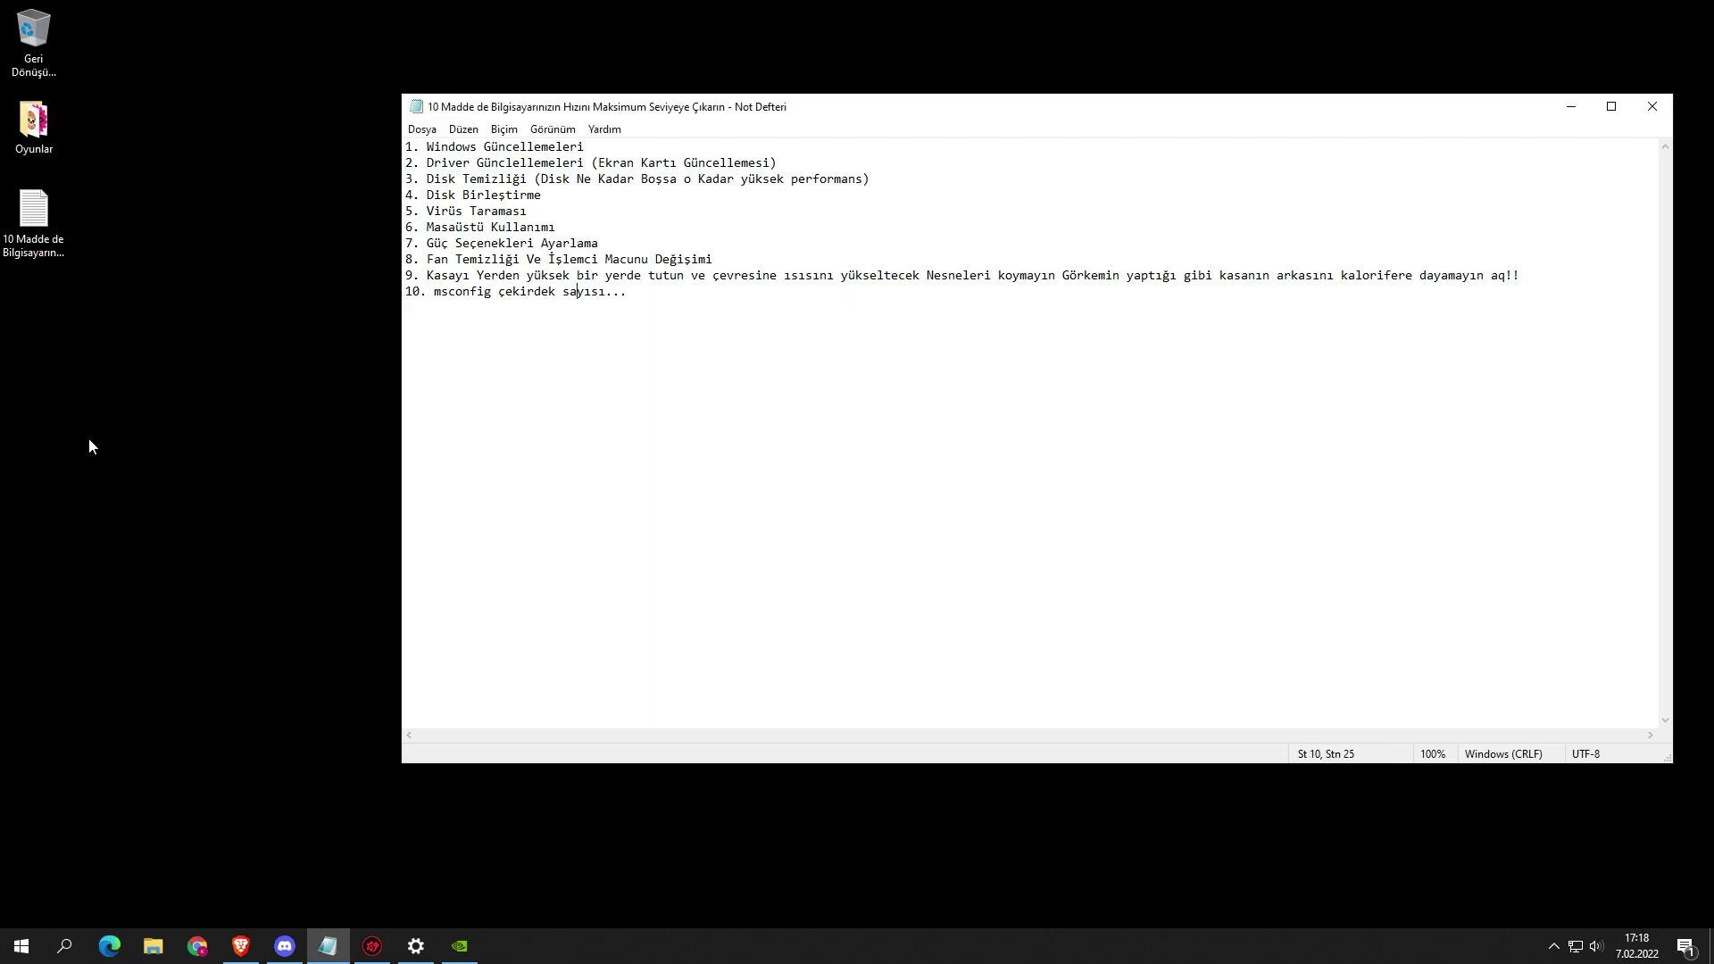
Step: Open This PC in File Explorer and maximize the window to view the C: and D: drives' free space
click(153, 945)
click(527, 569)
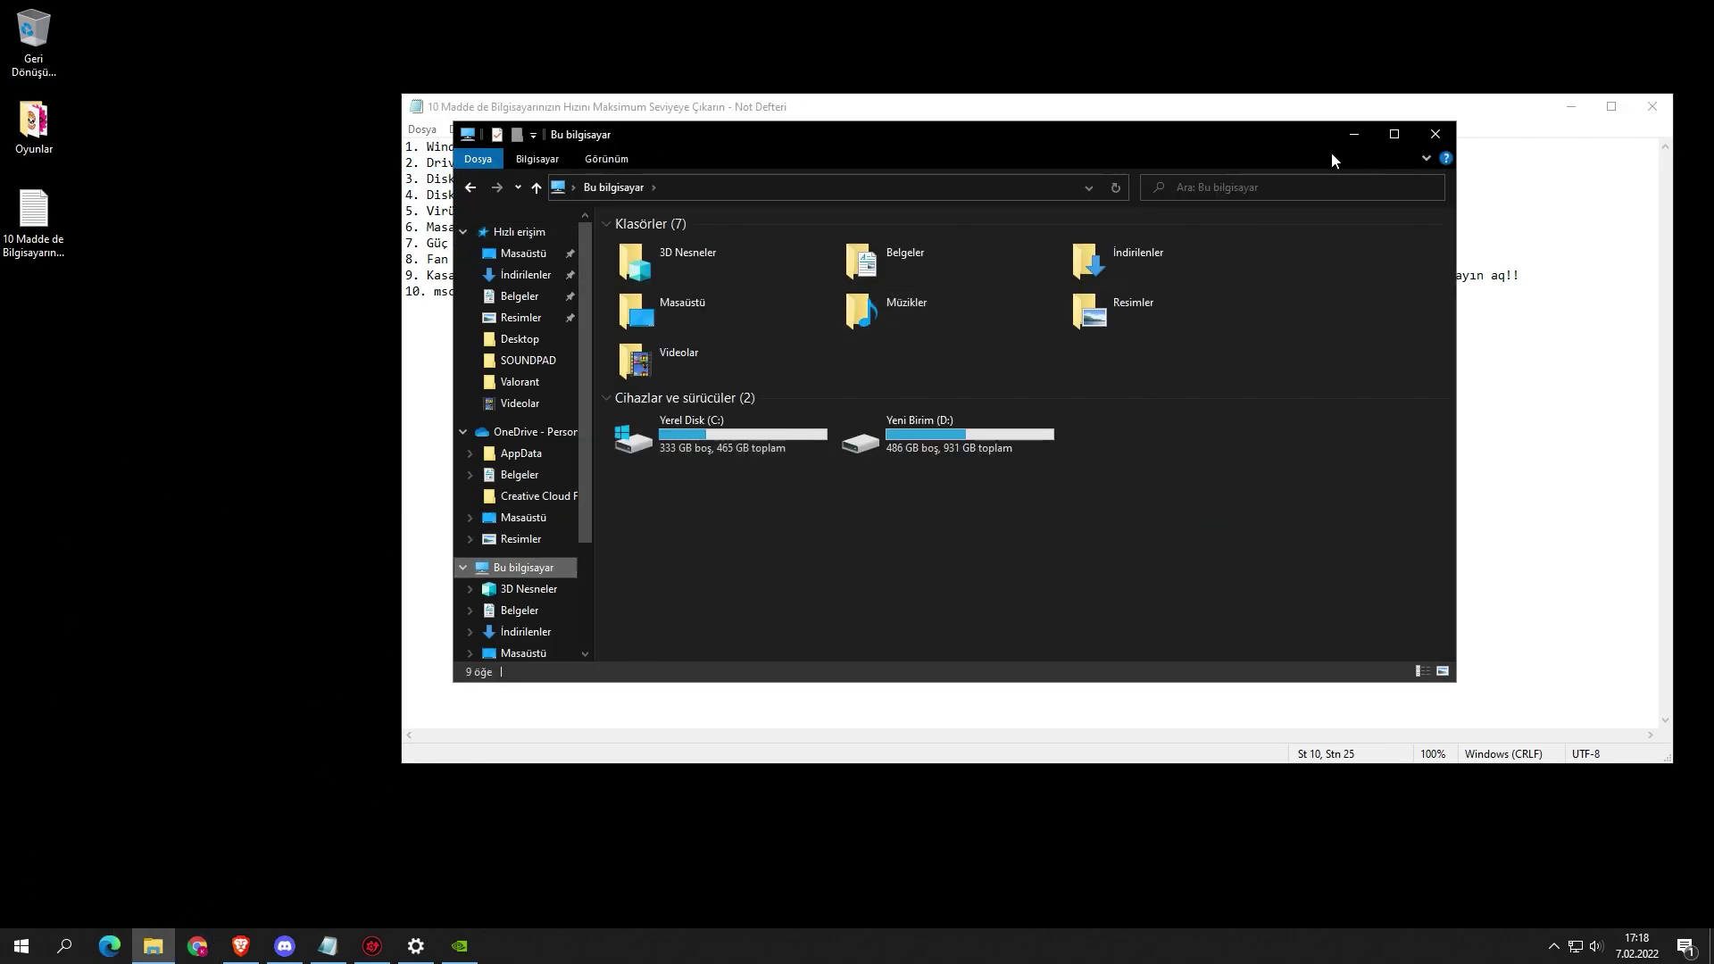
click(1395, 134)
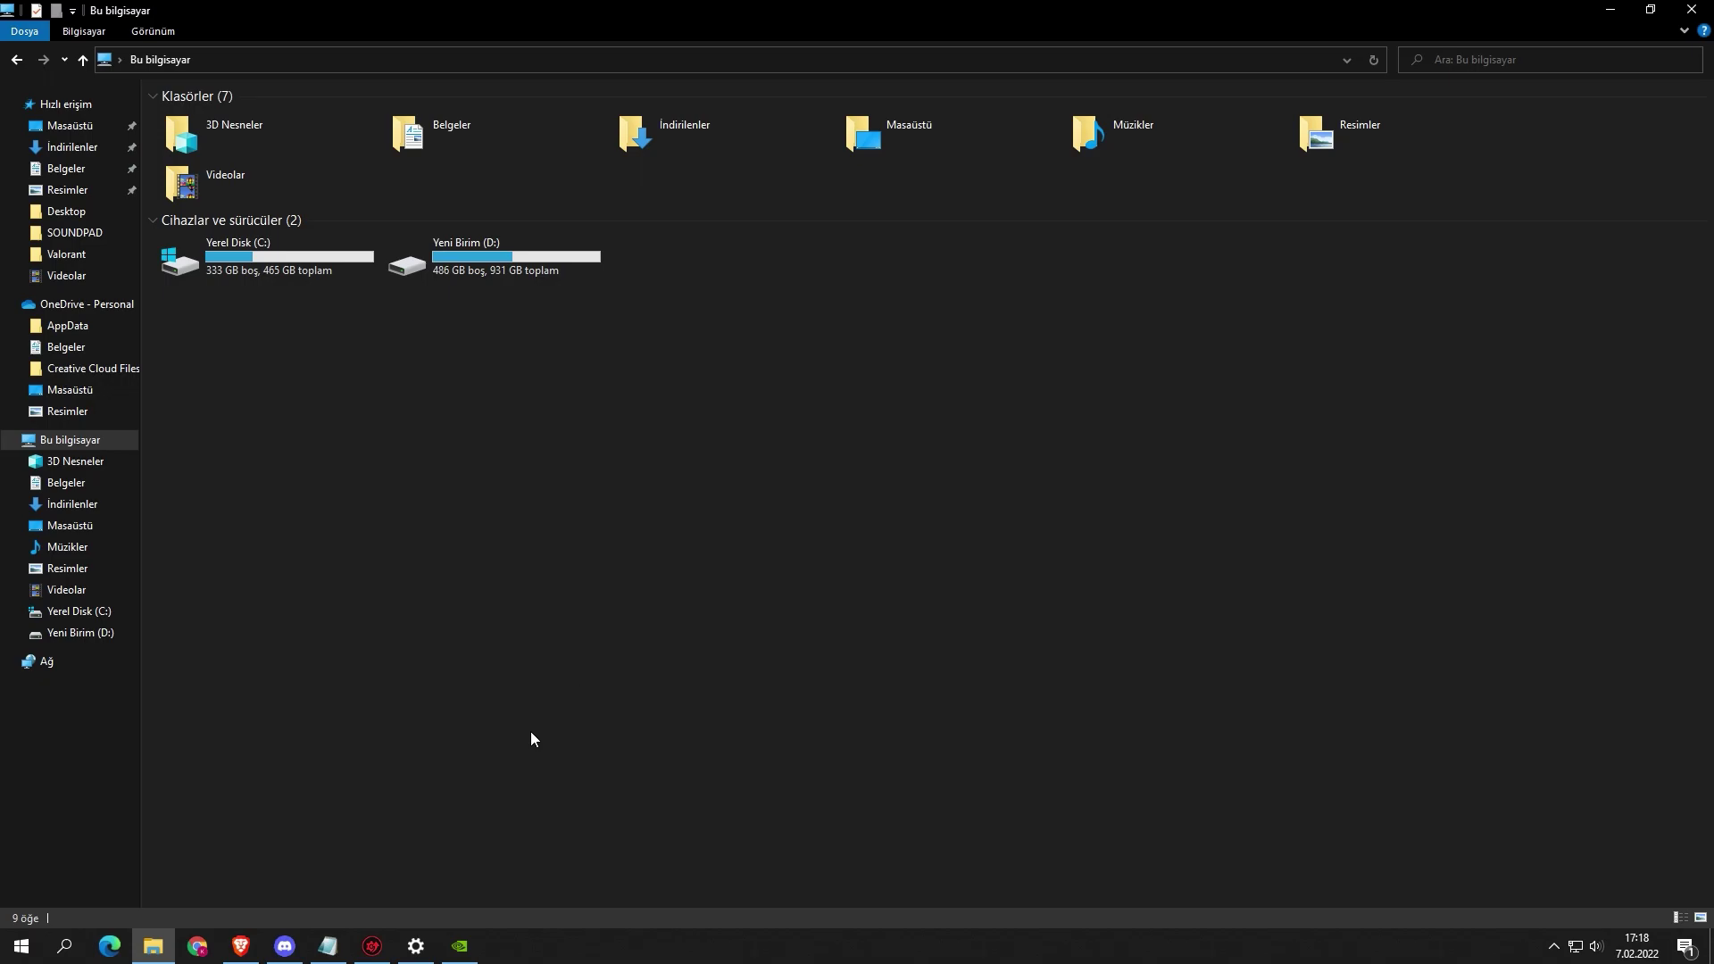
Step: Close the Settings, GeForce Experience and Driver Booster windows that are running in the background, and dismiss the notification
click(416, 946)
click(1691, 11)
click(416, 945)
click(1690, 11)
click(372, 945)
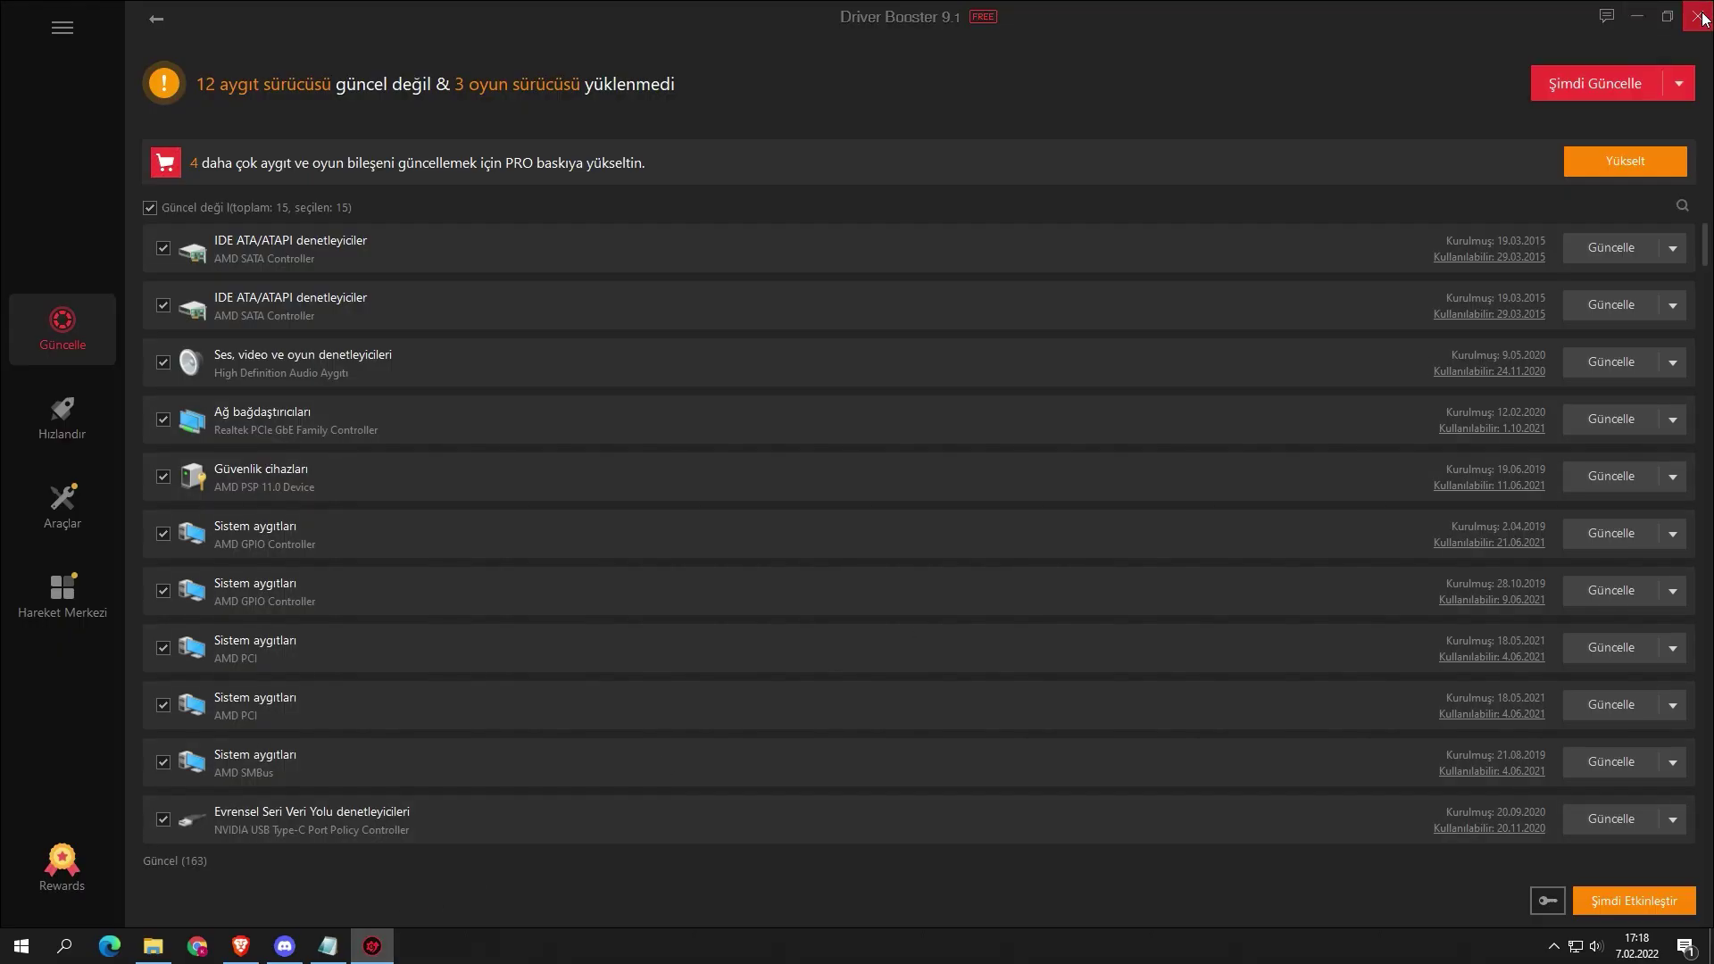
click(1700, 17)
click(1675, 809)
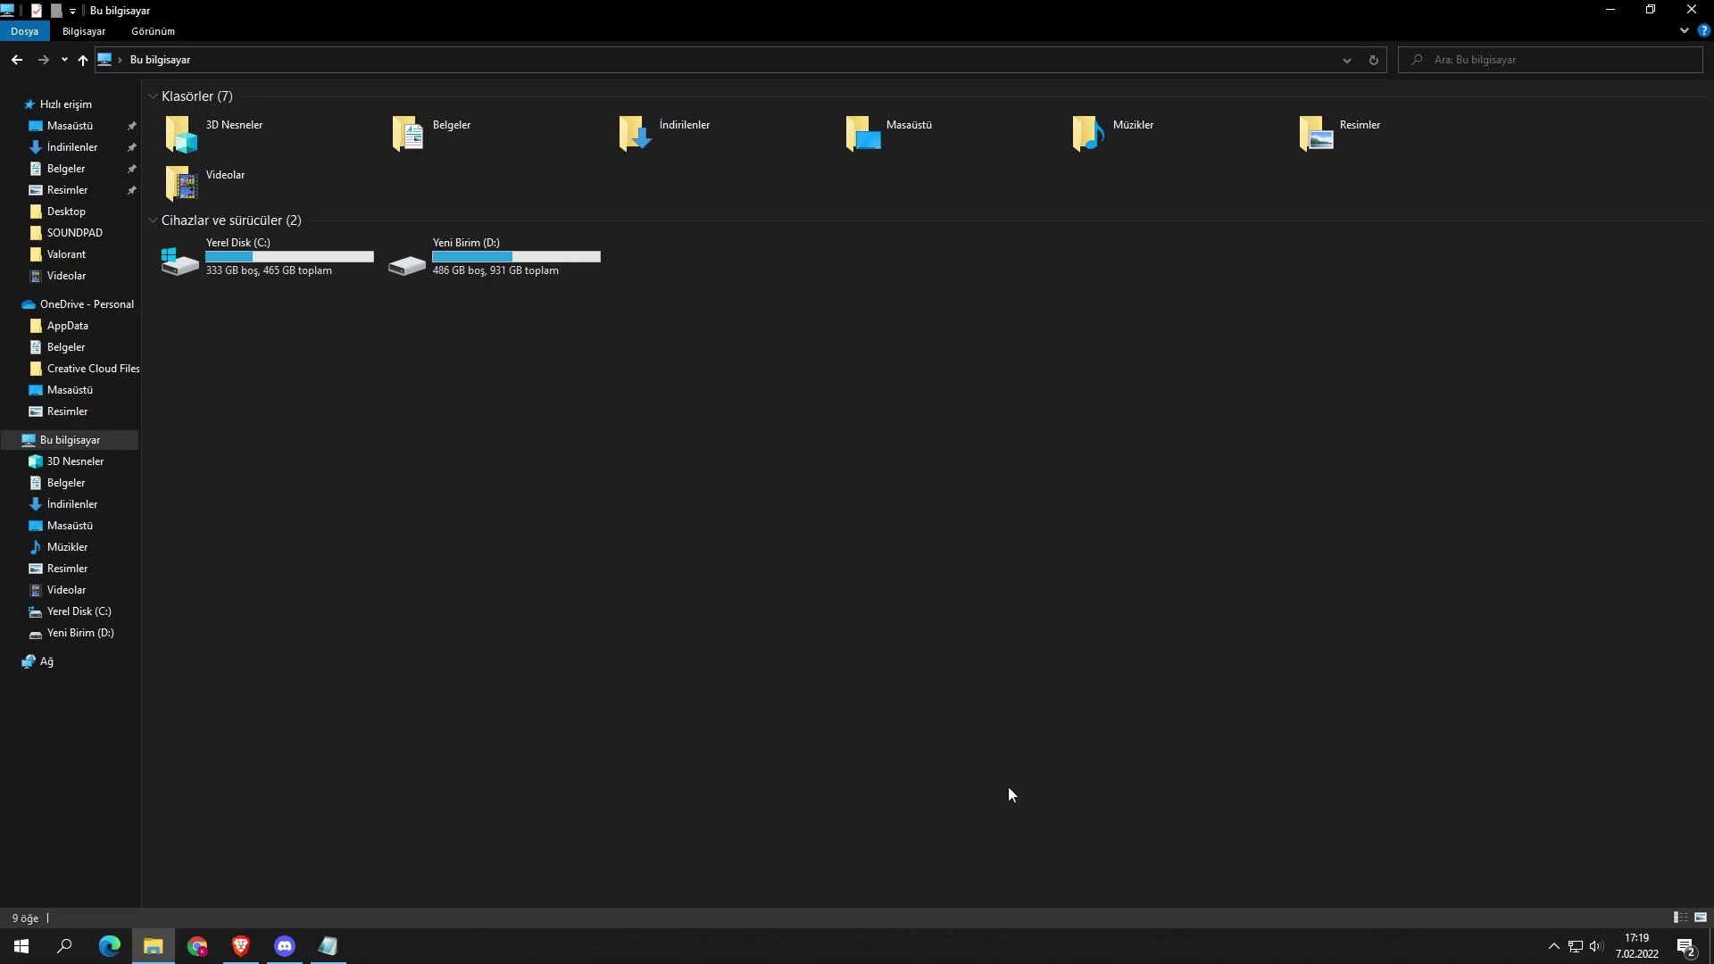
Step: Quit the Driver Booster instance still running among the hidden background icons
click(1555, 948)
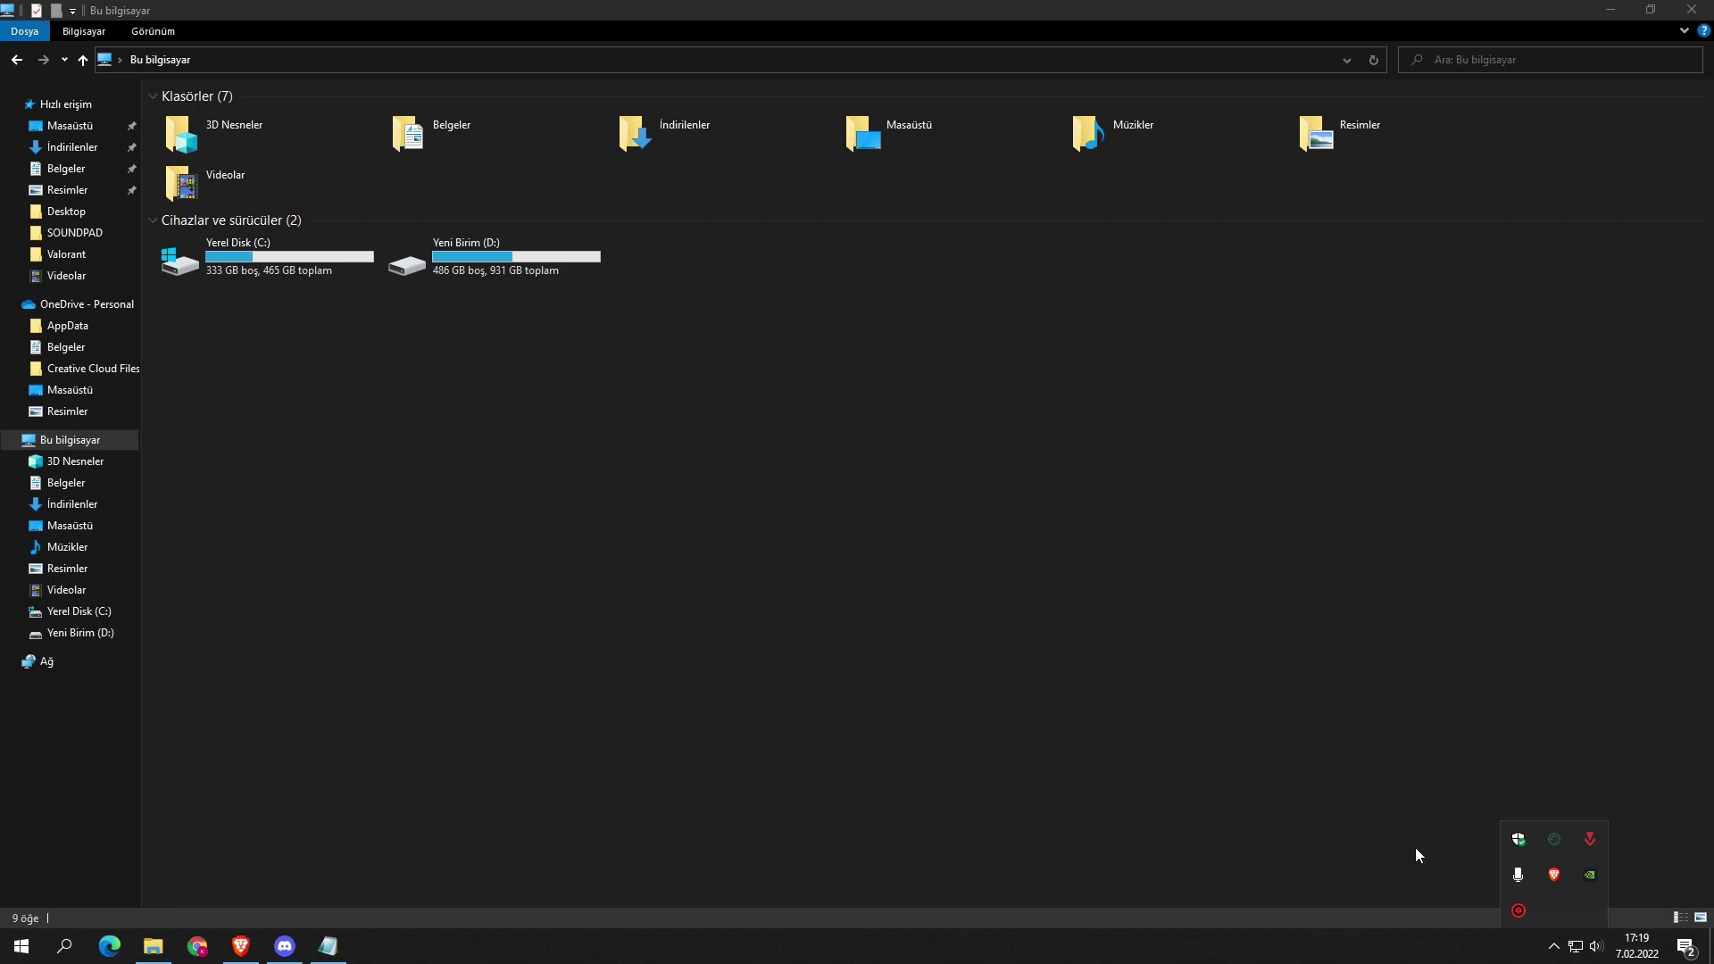
right_click(1518, 910)
click(1539, 906)
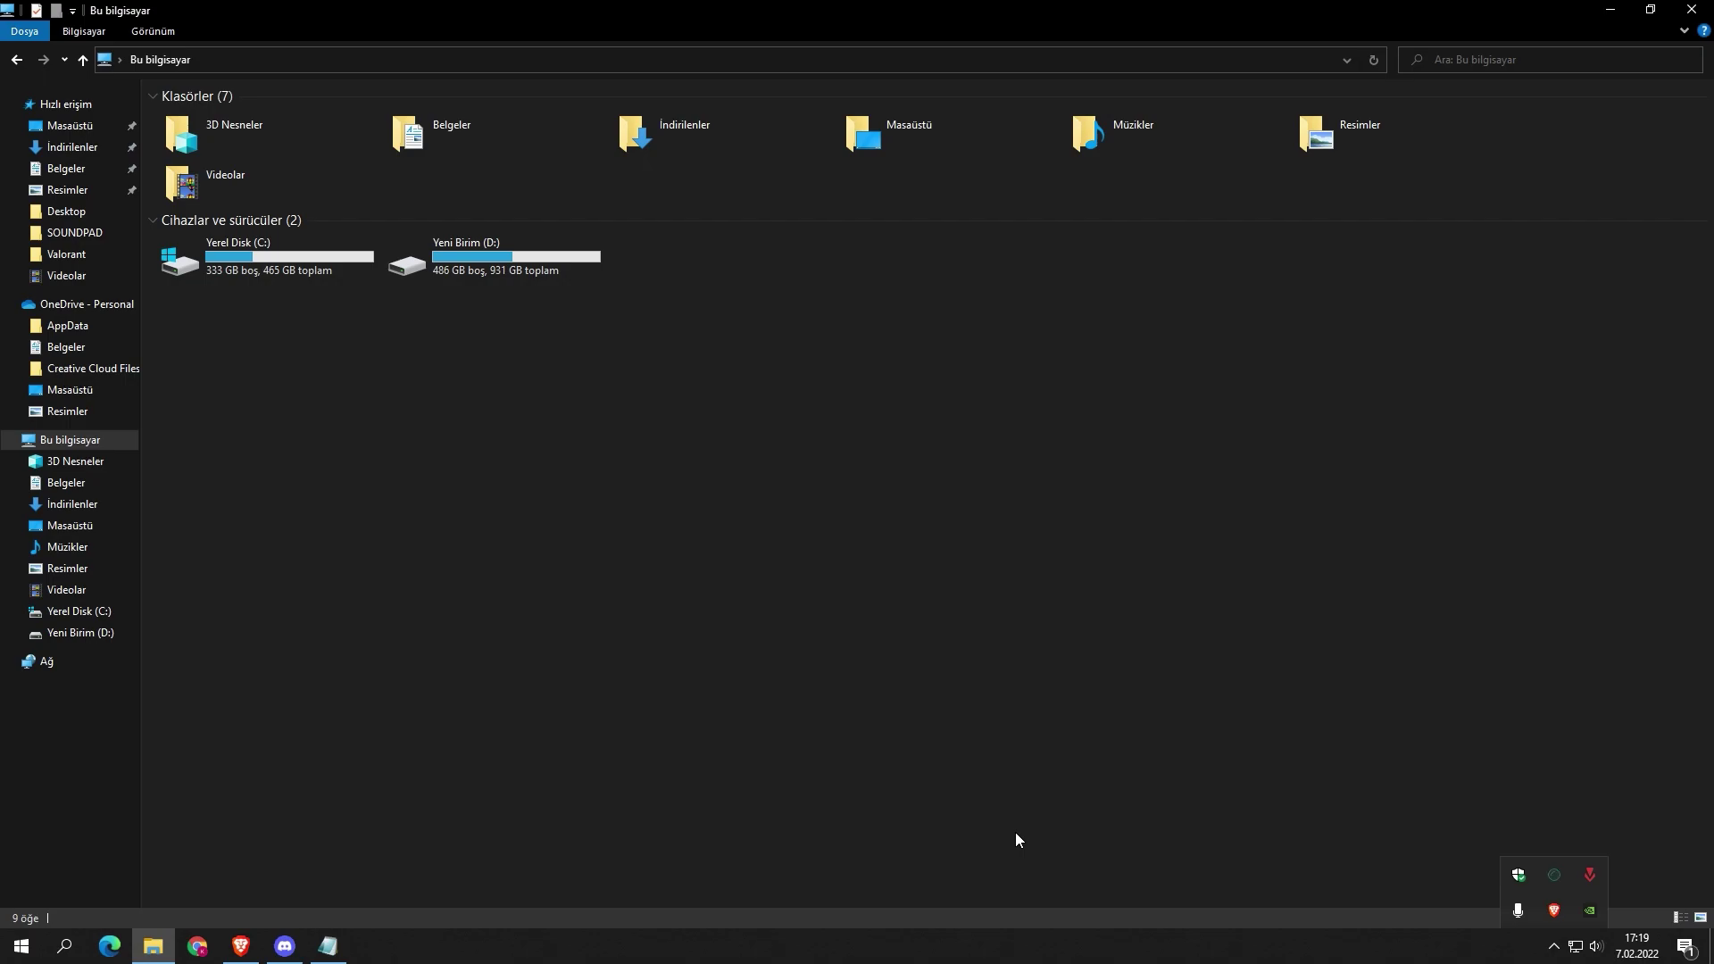
Step: Review the running background processes in Task Manager, and close it and File Explorer
right_click(1079, 951)
click(1146, 860)
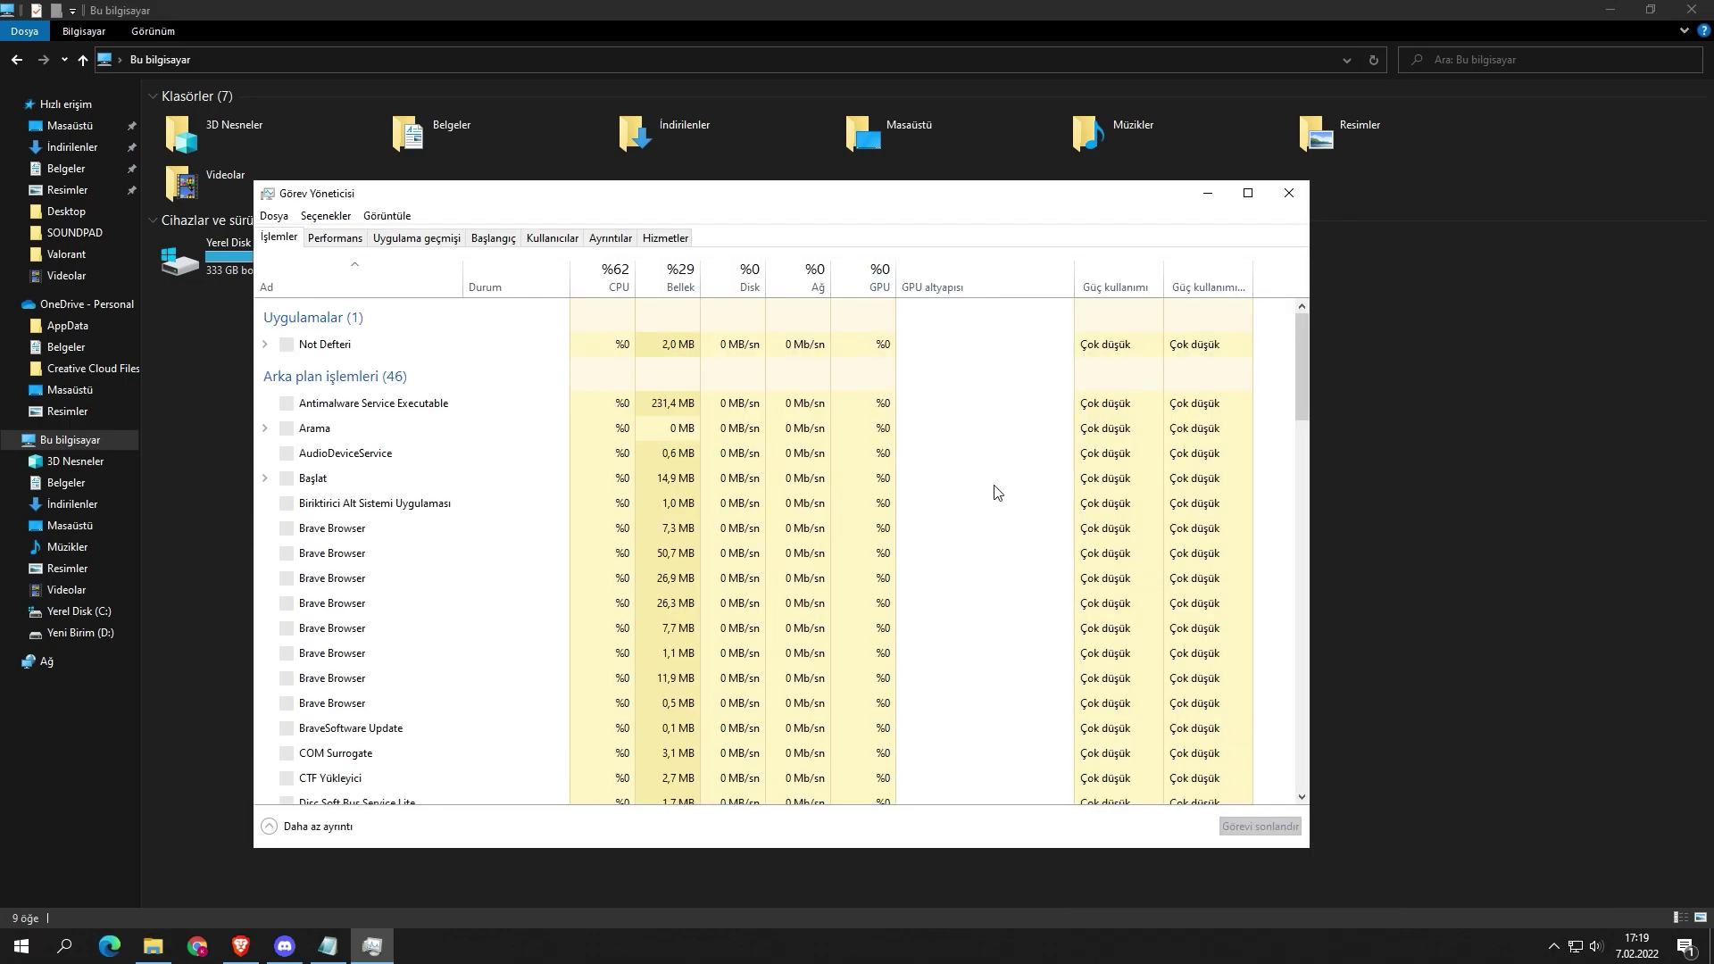
scroll(429, 580, down, 2)
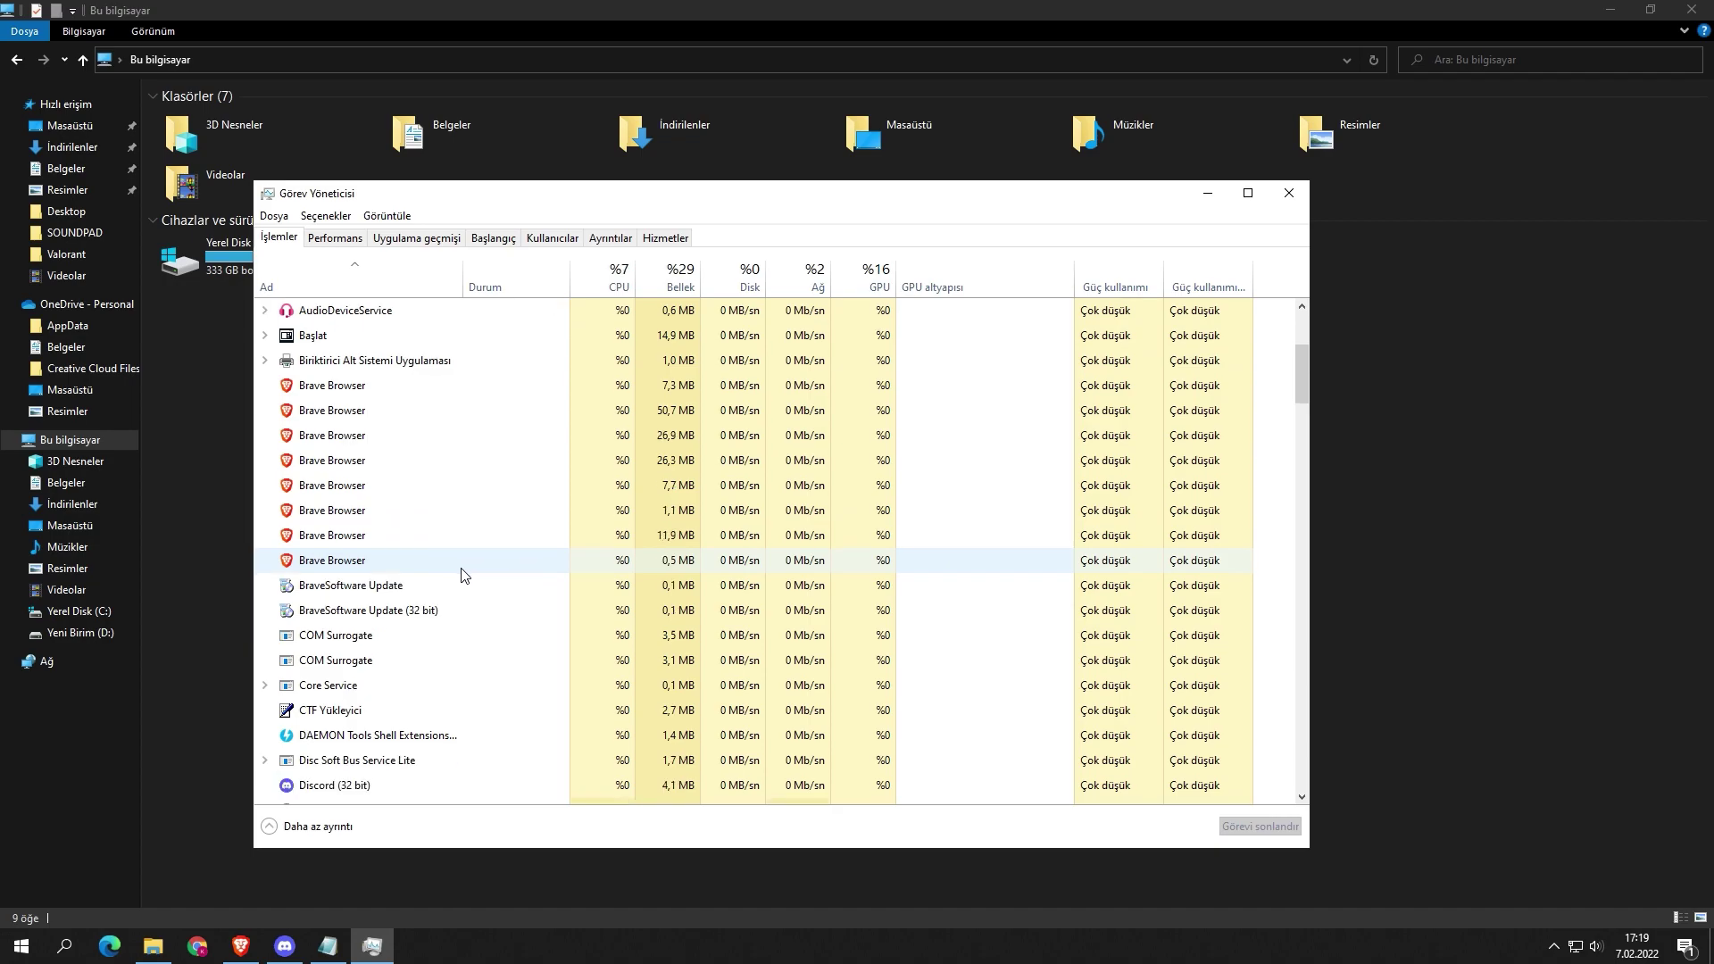
click(1288, 192)
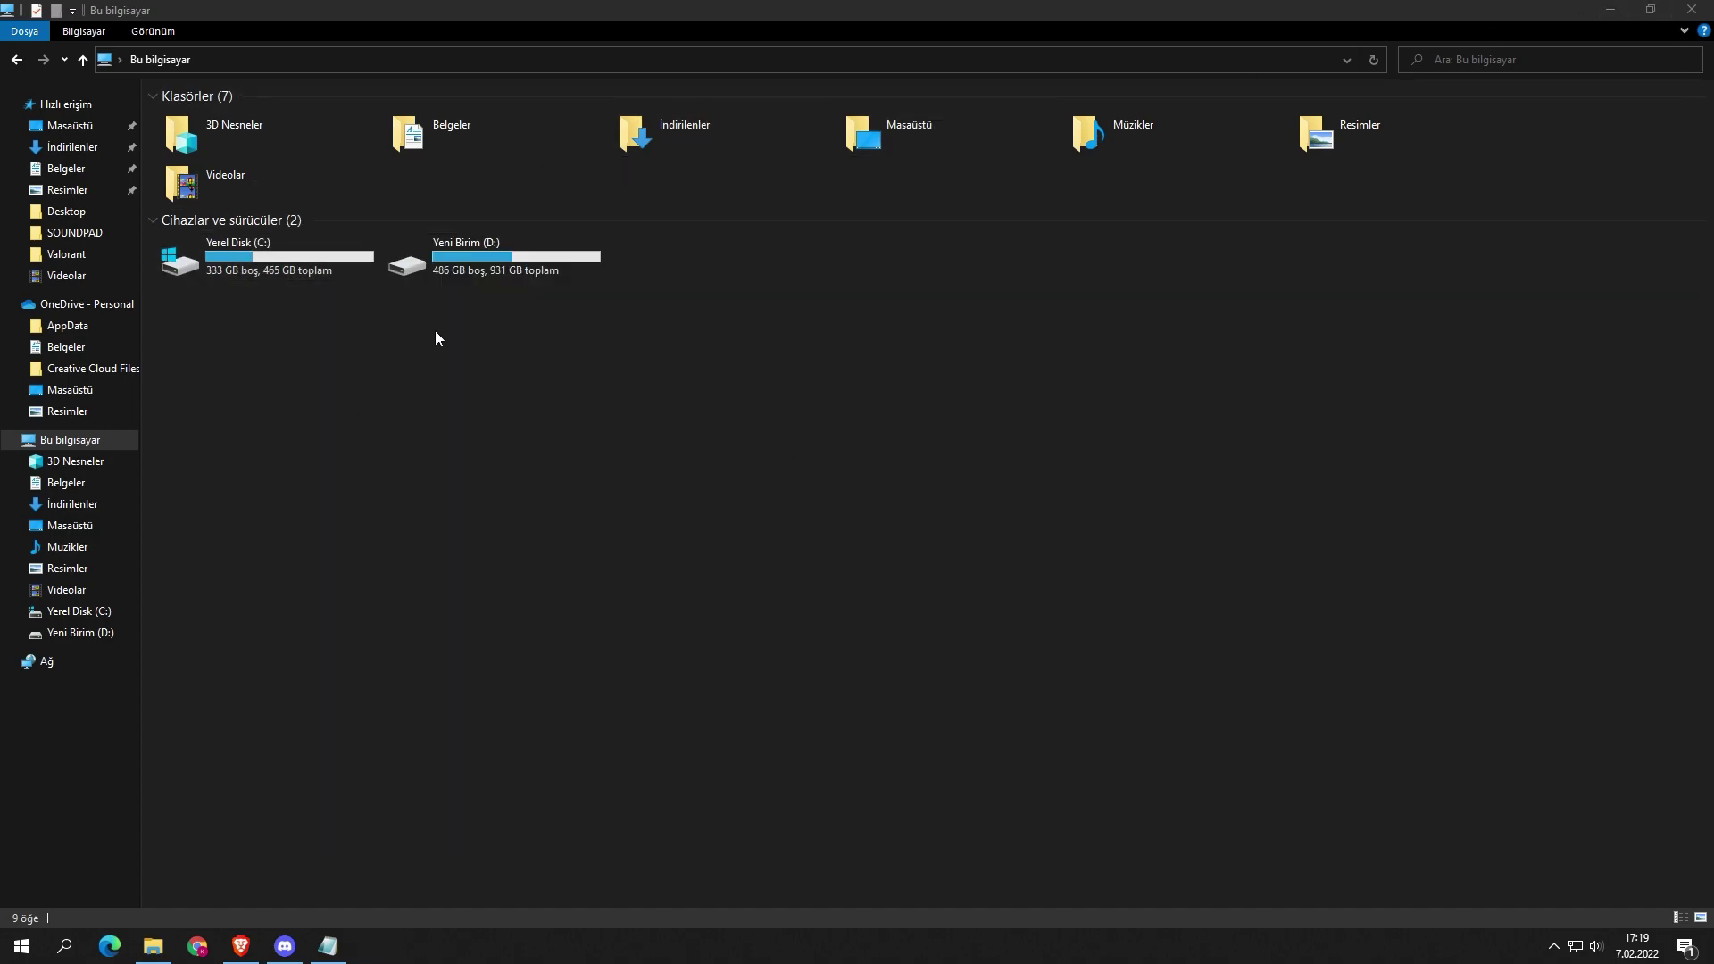
click(1692, 9)
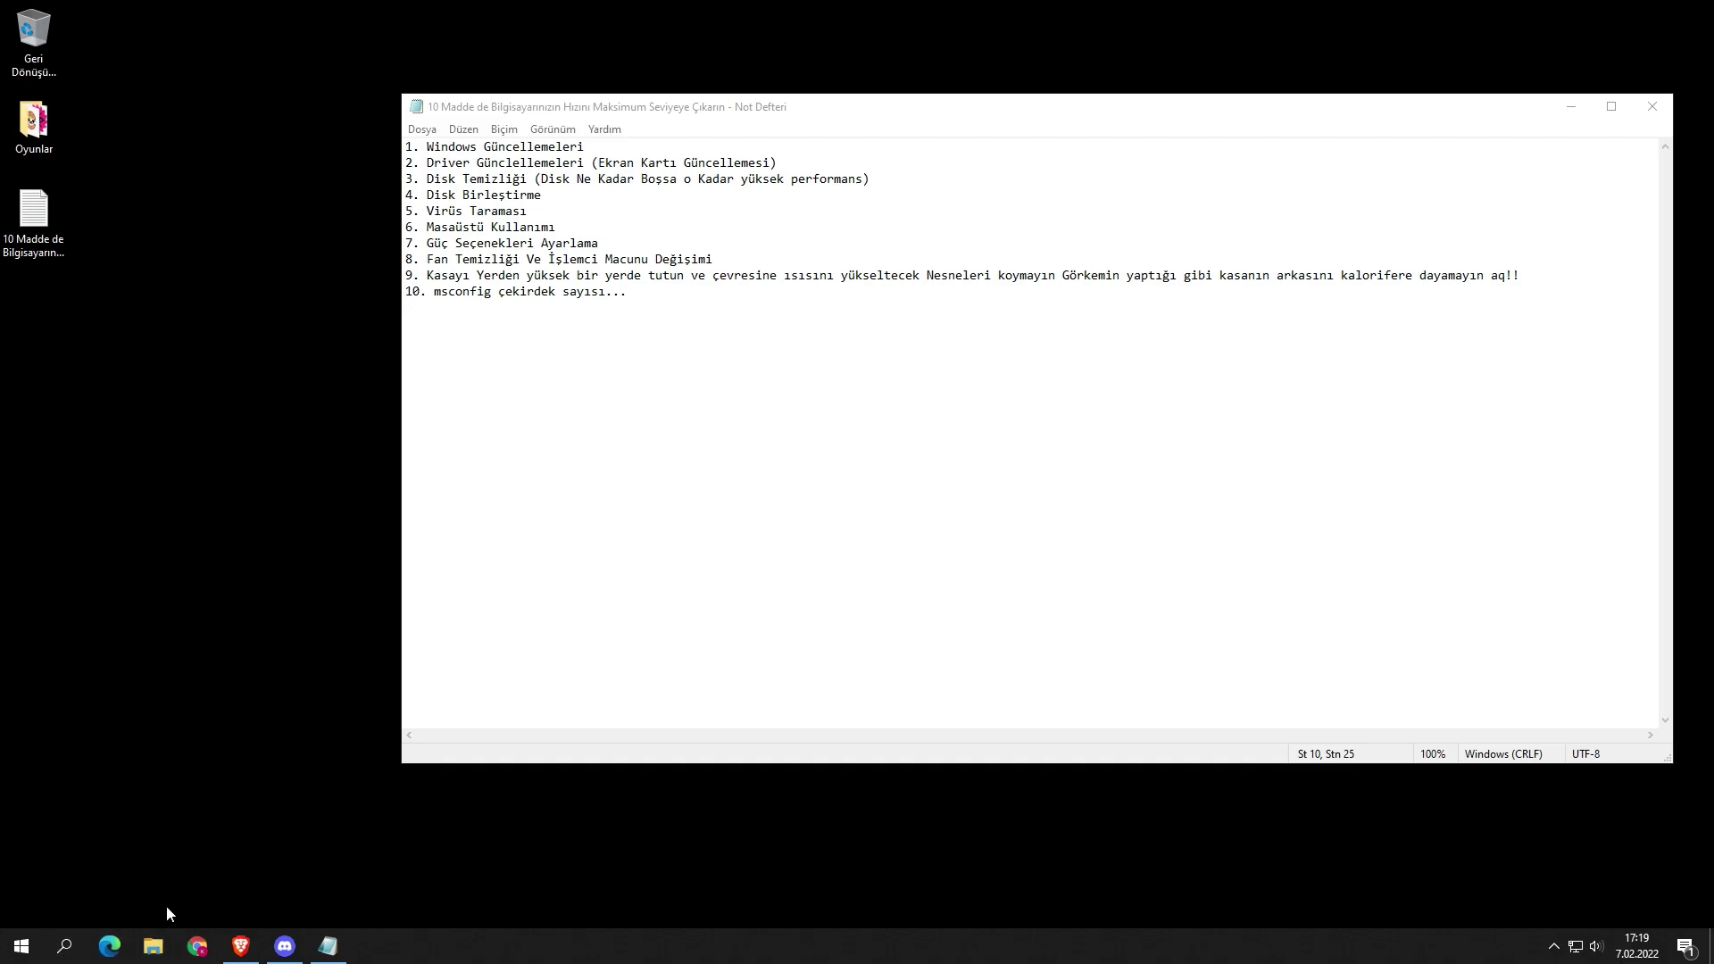
Step: Reopen This PC in File Explorer, view the C: drive's properties beside the drive list, and cancel the dialog
click(153, 944)
click(71, 439)
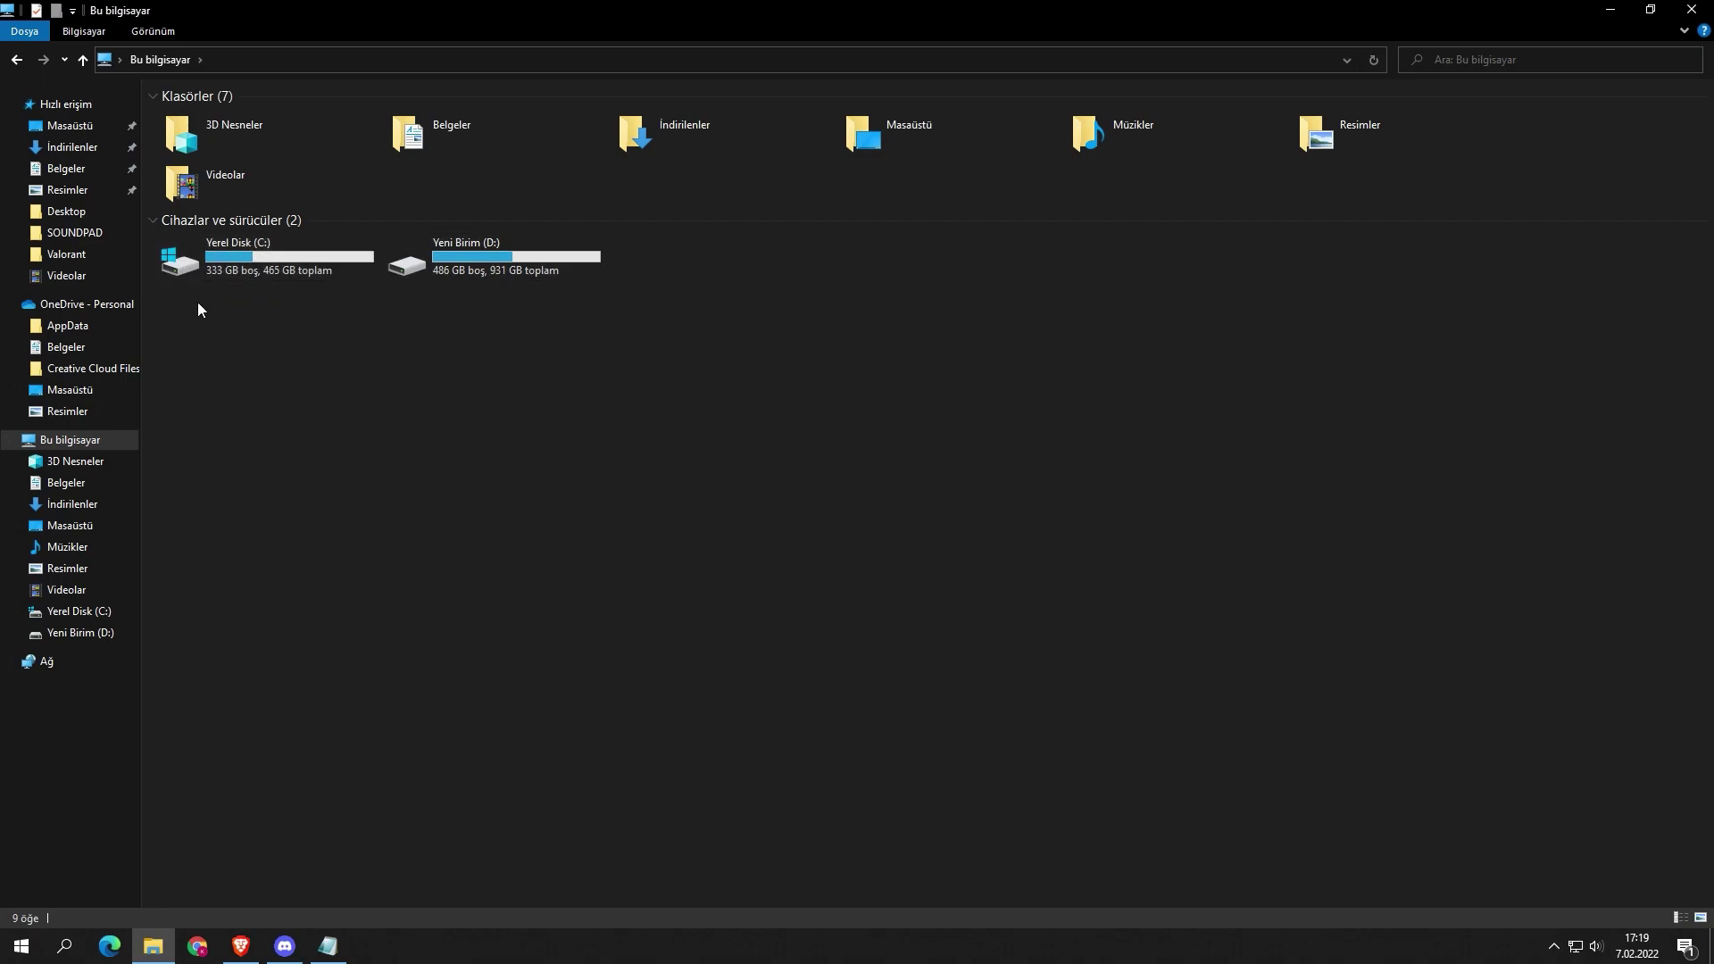
right_click(240, 272)
click(307, 593)
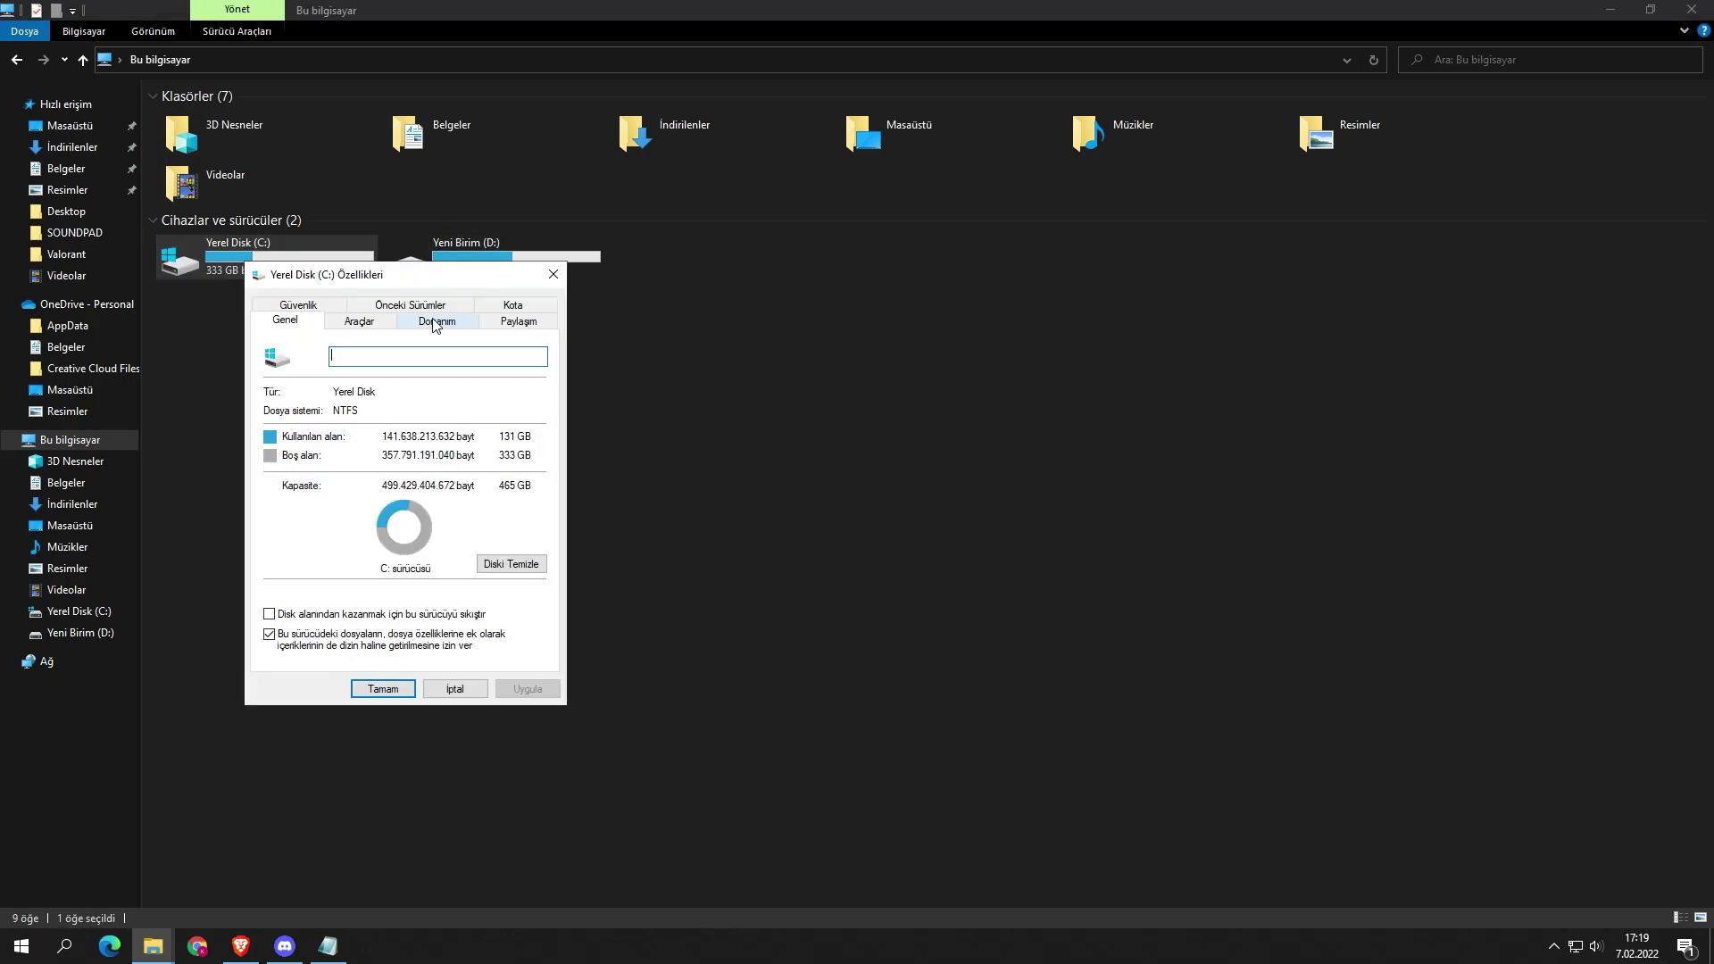
drag(576, 276, 933, 244)
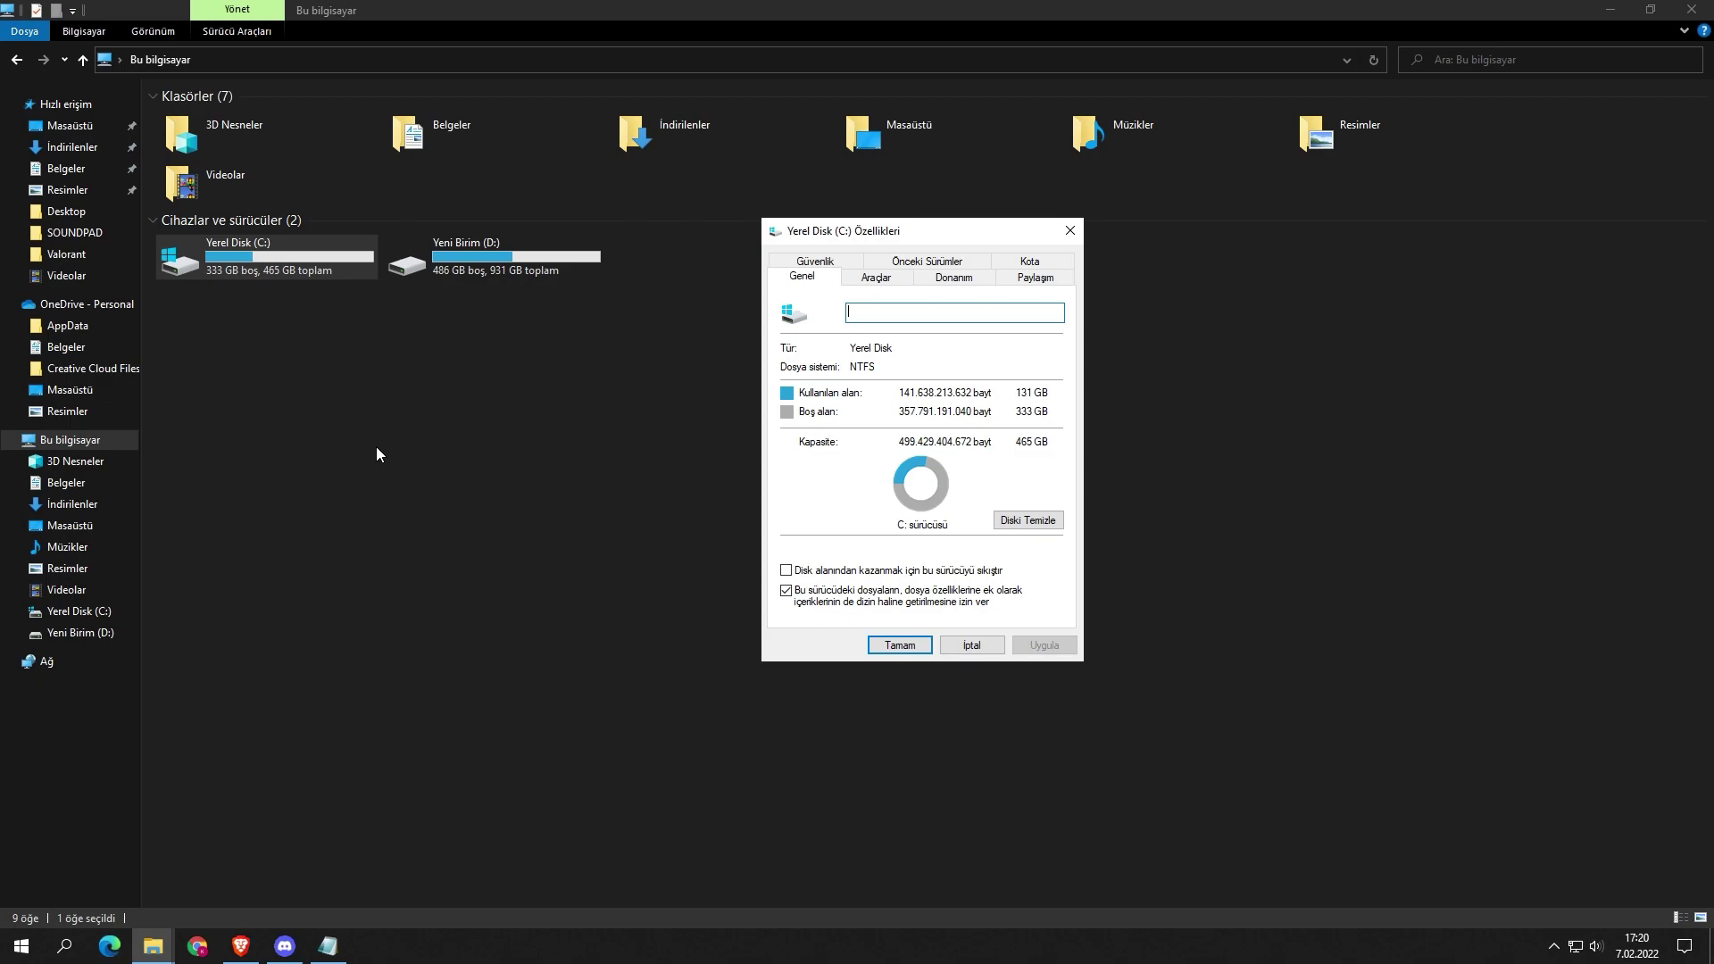
click(970, 642)
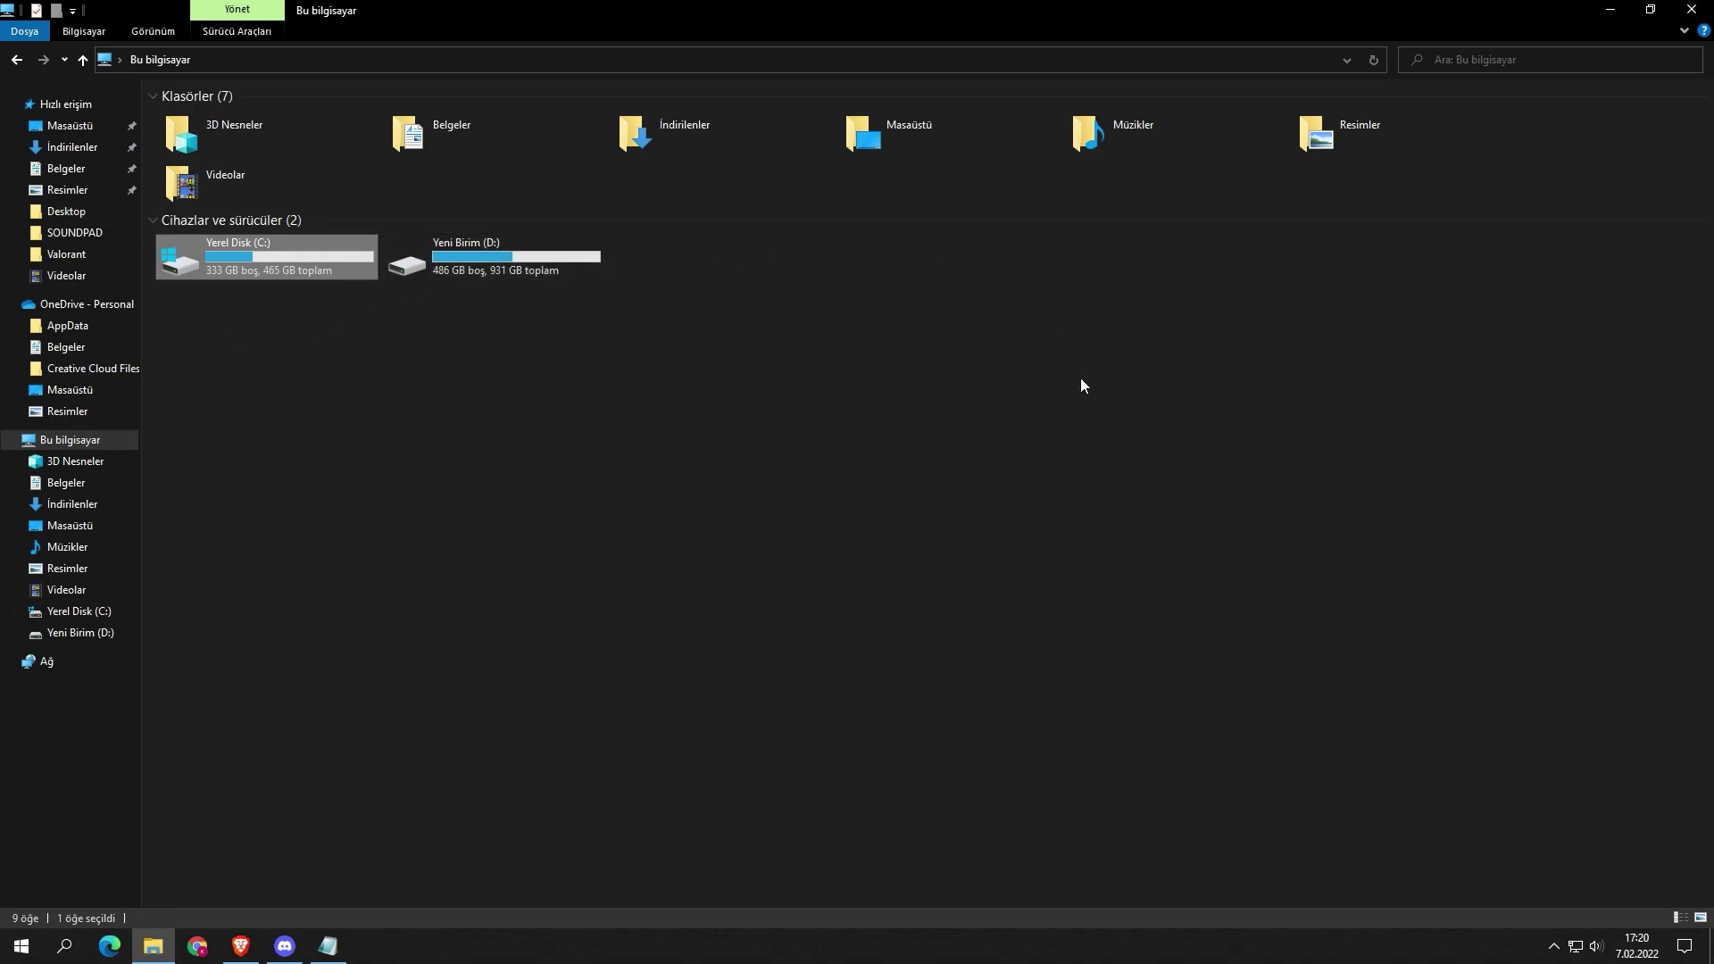
Step: Start Disk Cleanup from the C: drive's properties and place its window beside the properties dialog
right_click(241, 270)
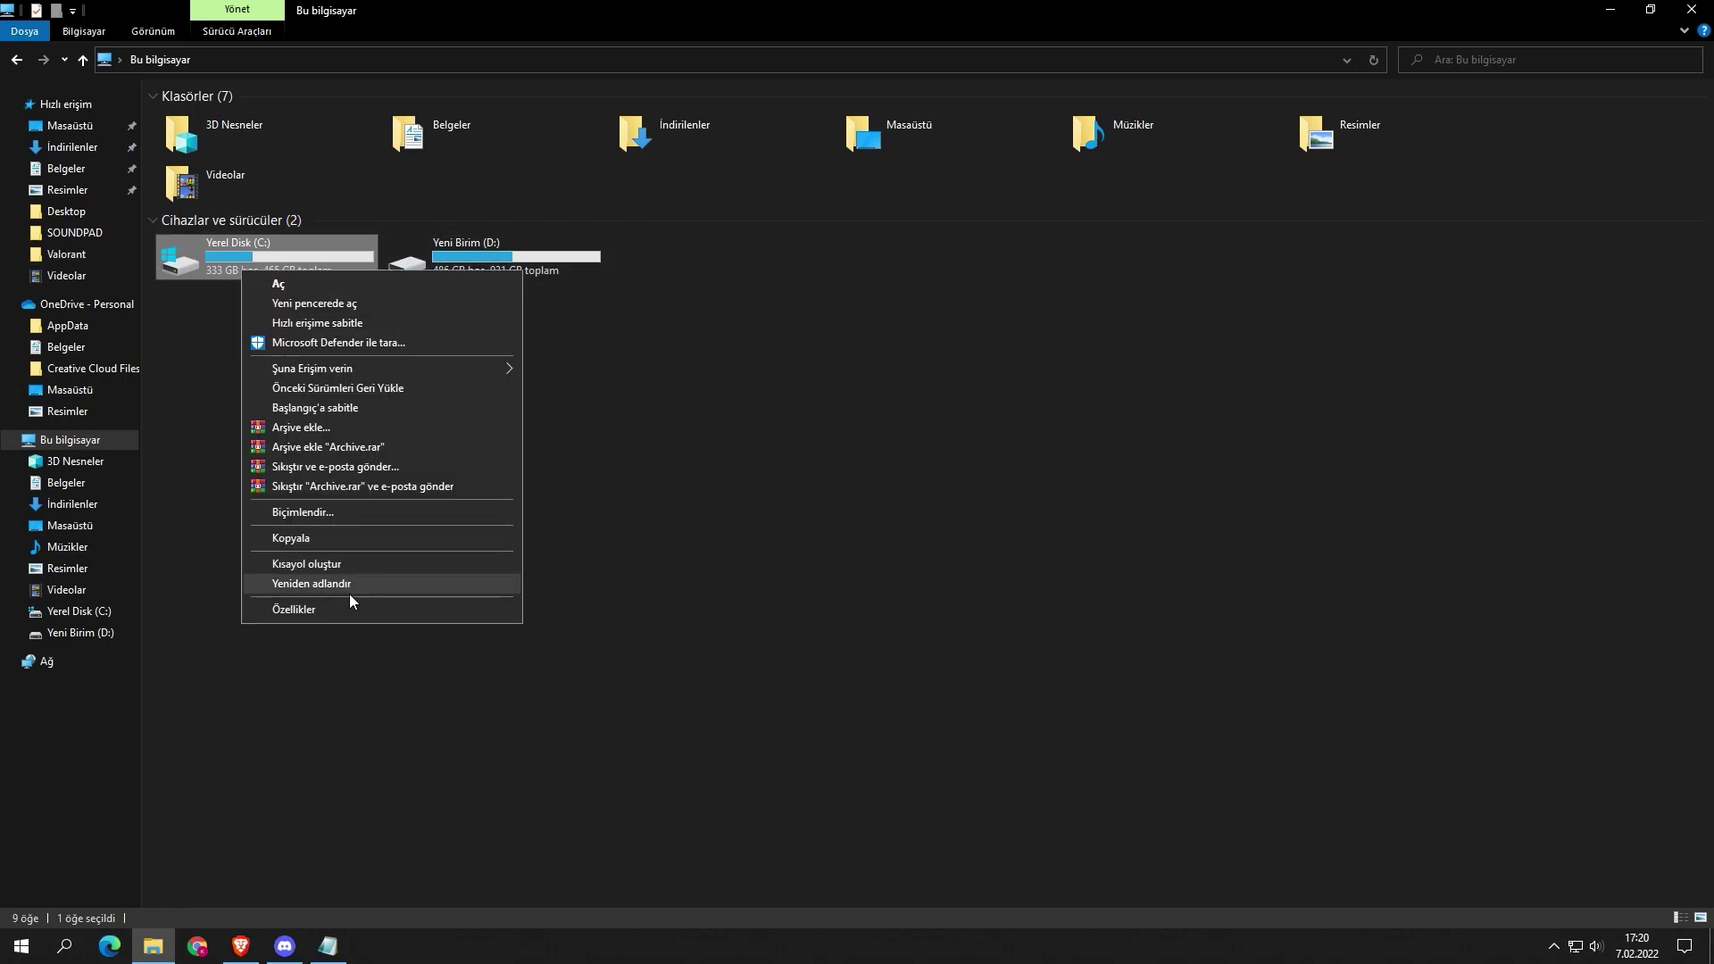
click(348, 609)
drag(404, 298, 850, 248)
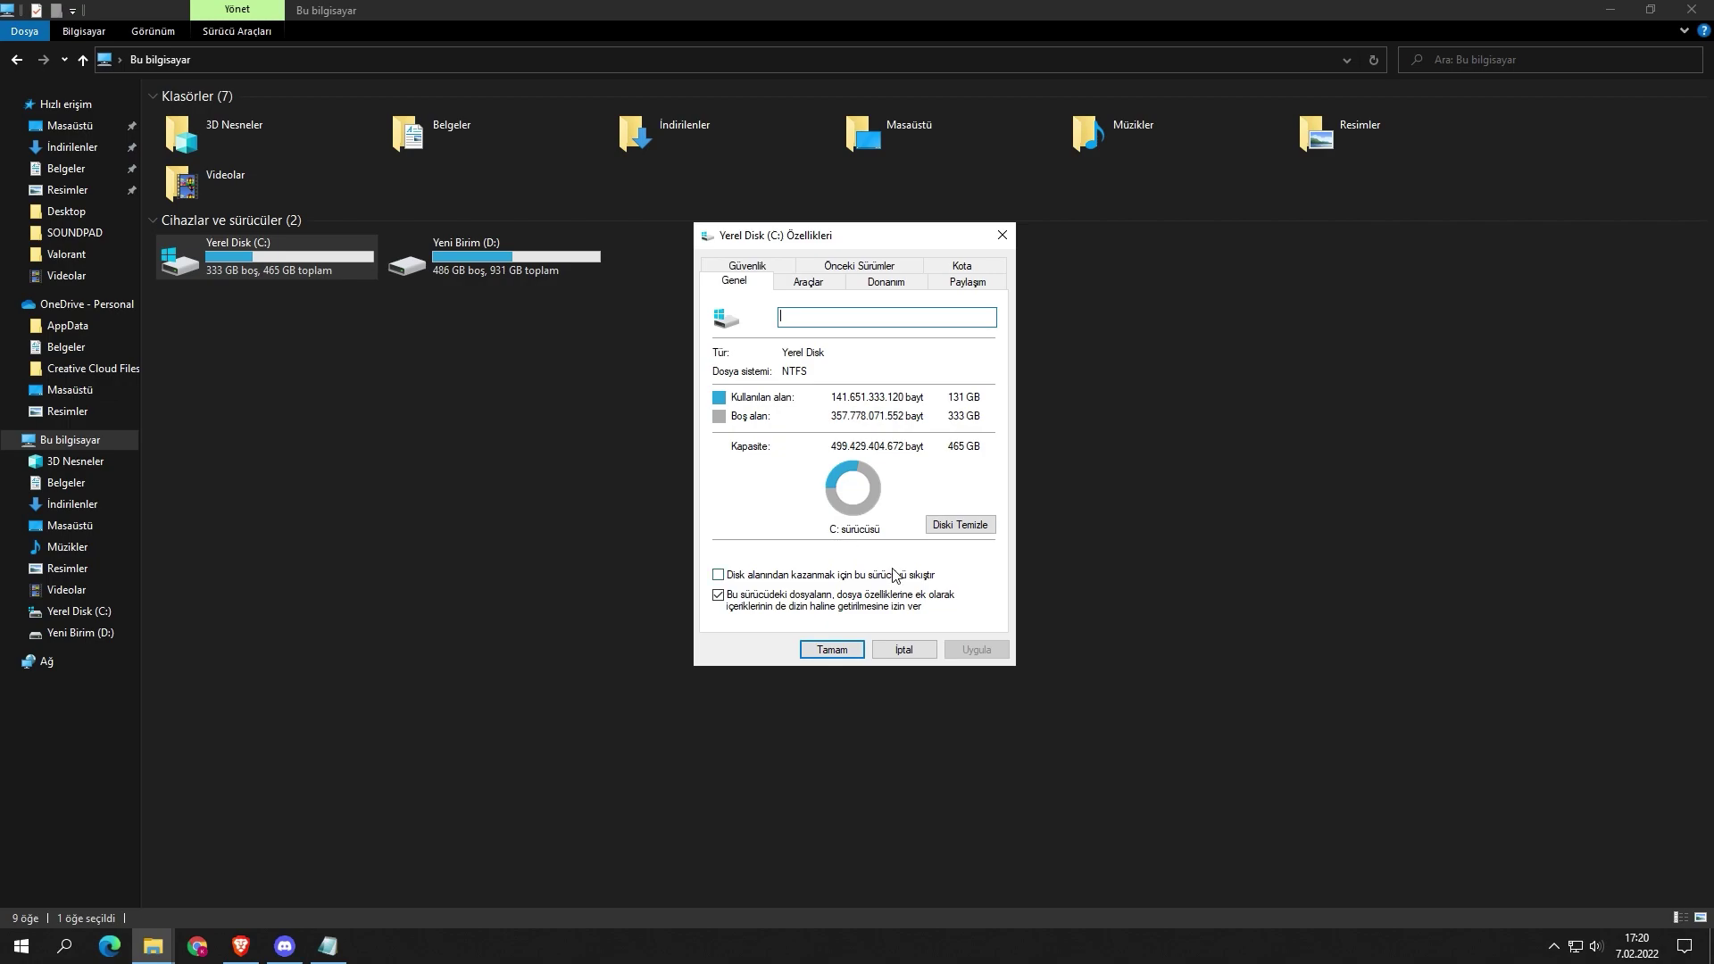
click(960, 525)
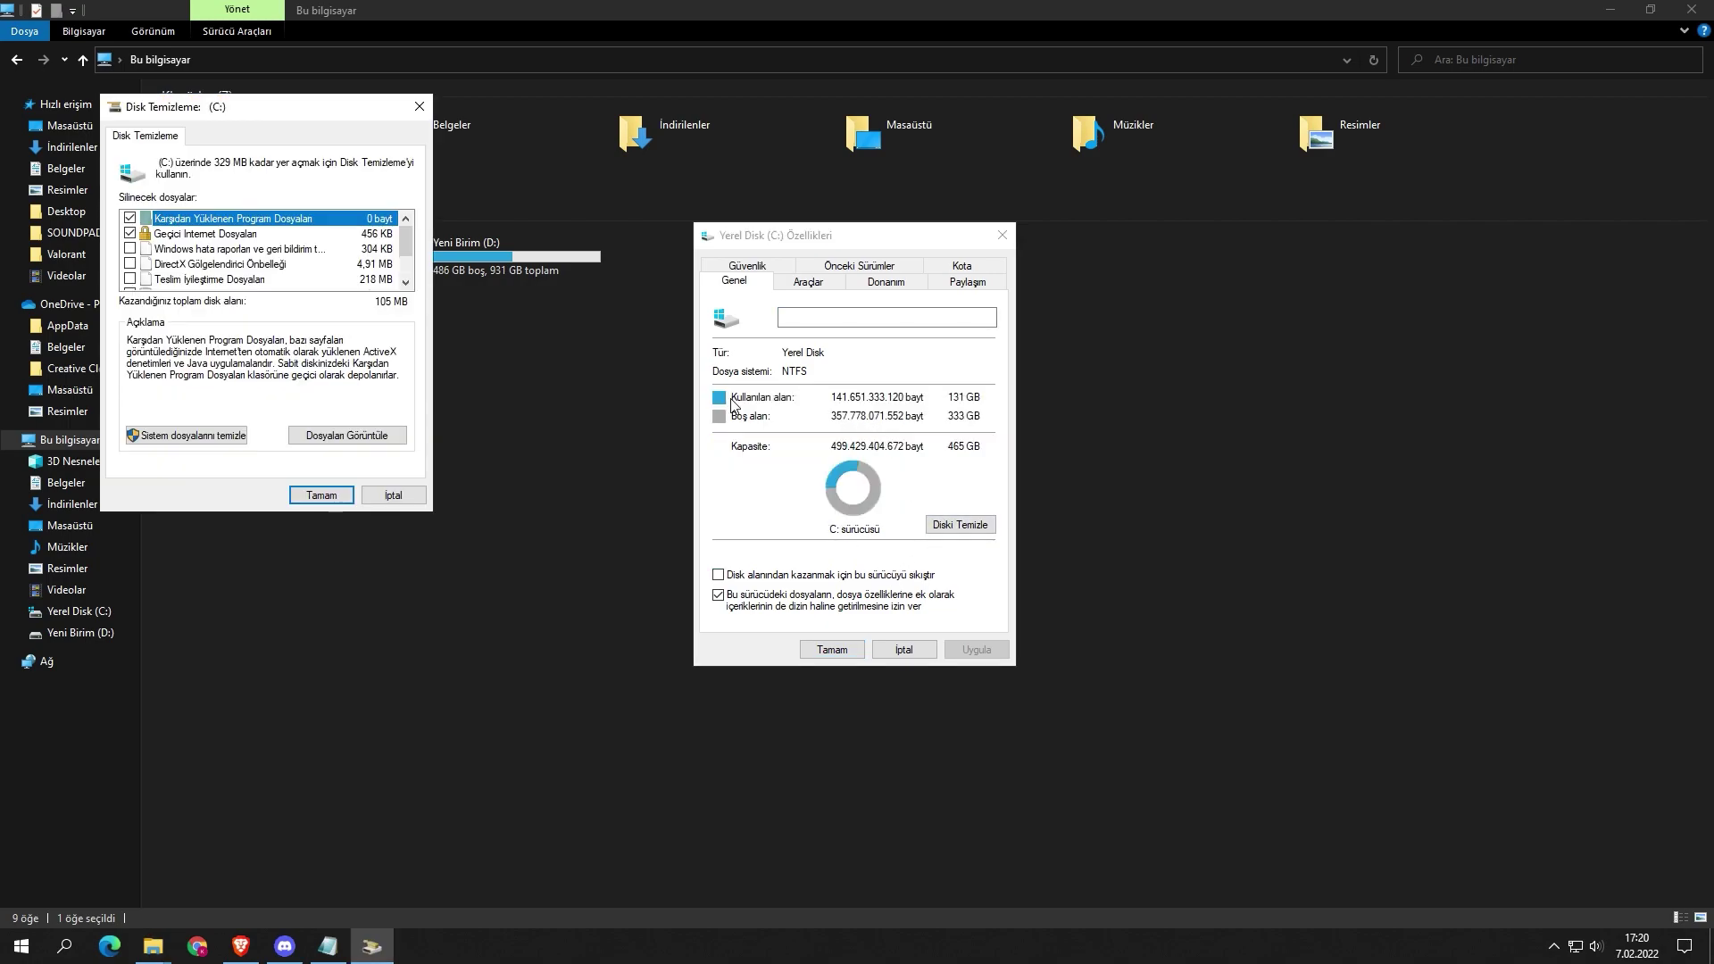
drag(302, 125, 1190, 176)
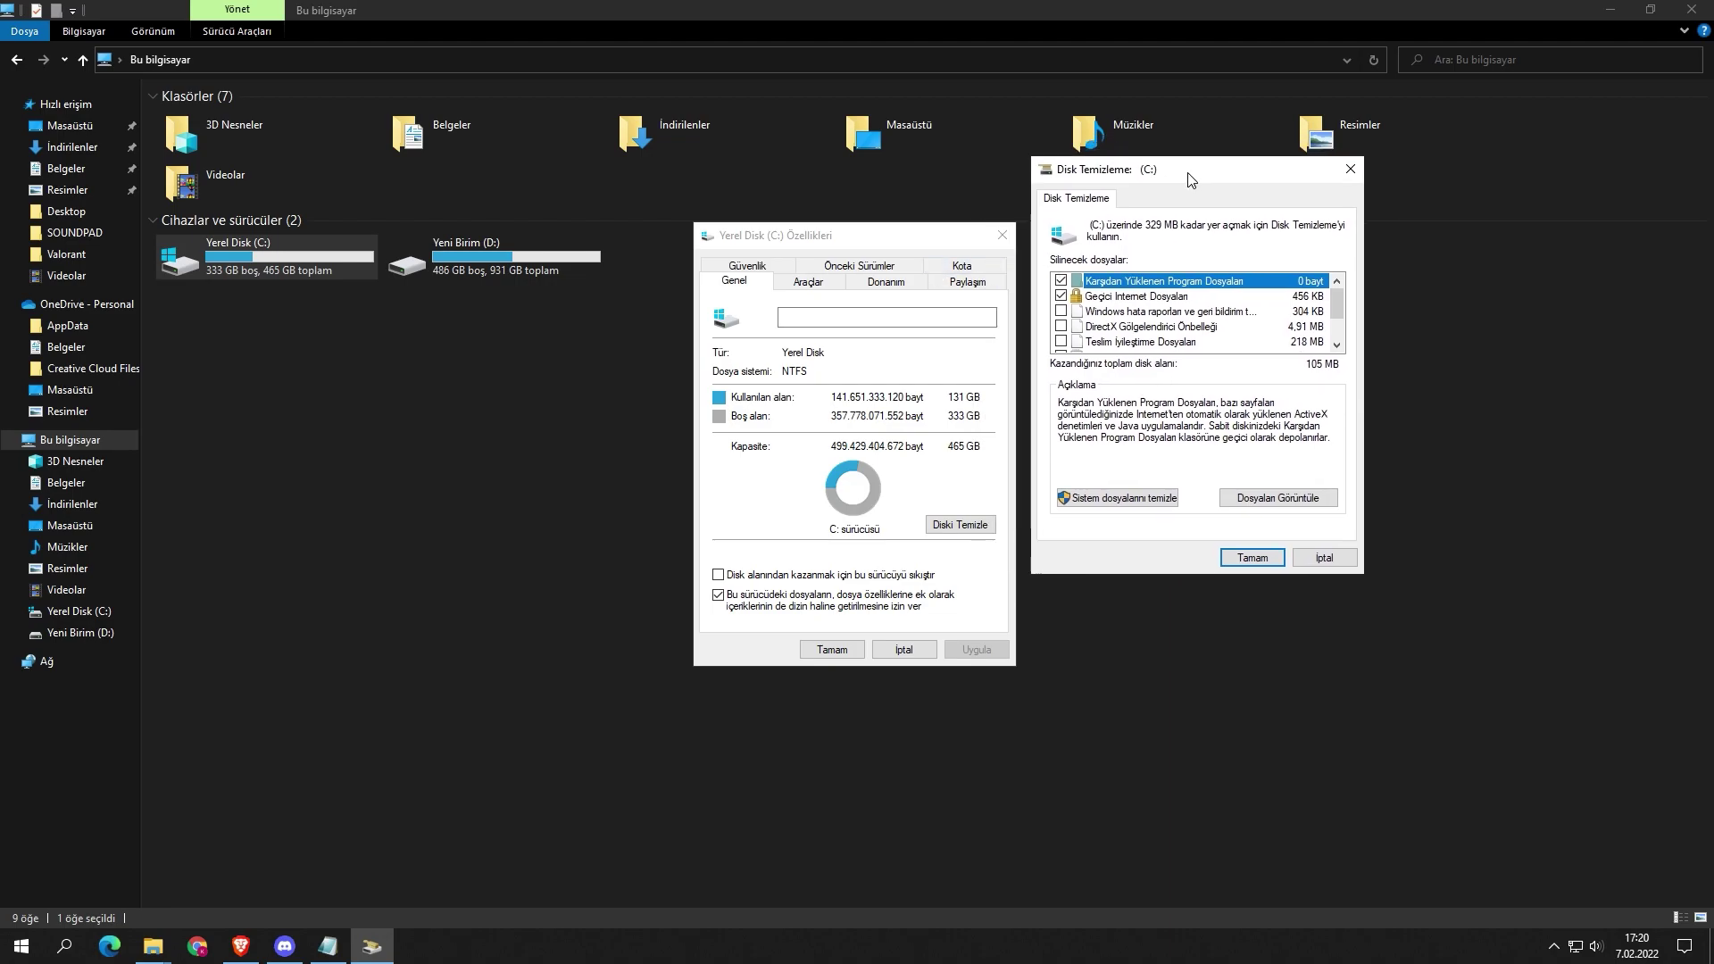
Step: Include the remaining file categories, such as error reports, delivery optimization files and thumbnails, in Disk Cleanup for C: and permanently delete the files
click(1061, 311)
click(1060, 342)
scroll(1067, 348, down, 1)
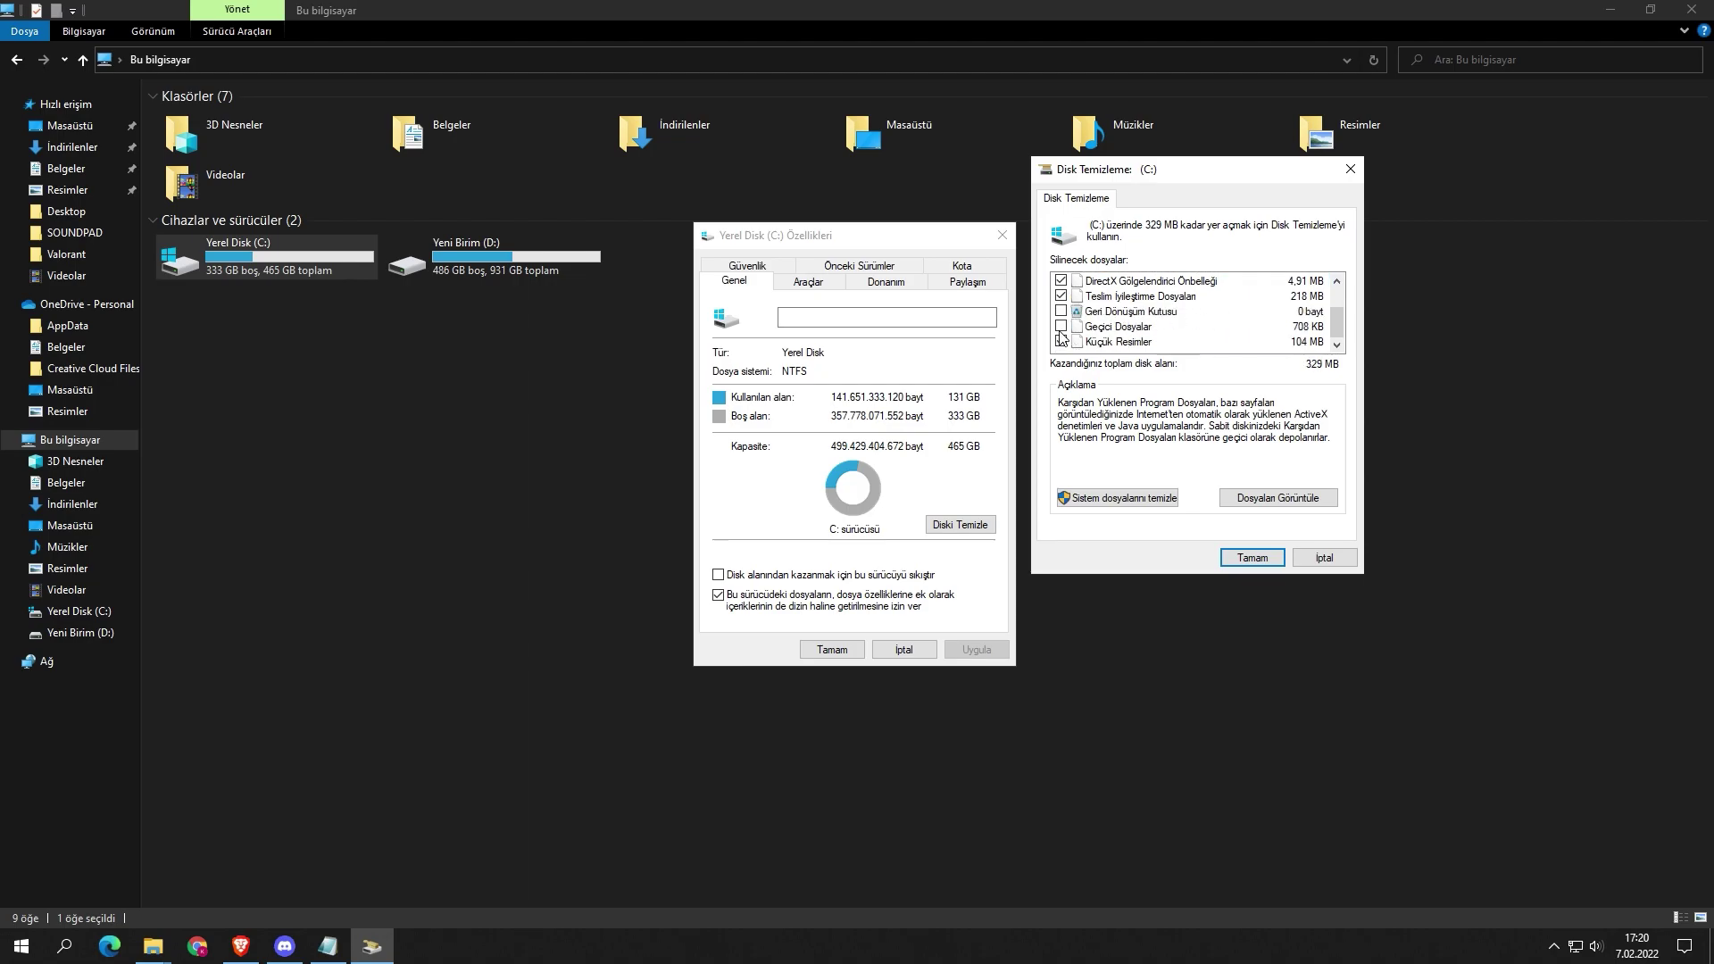
click(1060, 341)
scroll(1165, 341, up, 1)
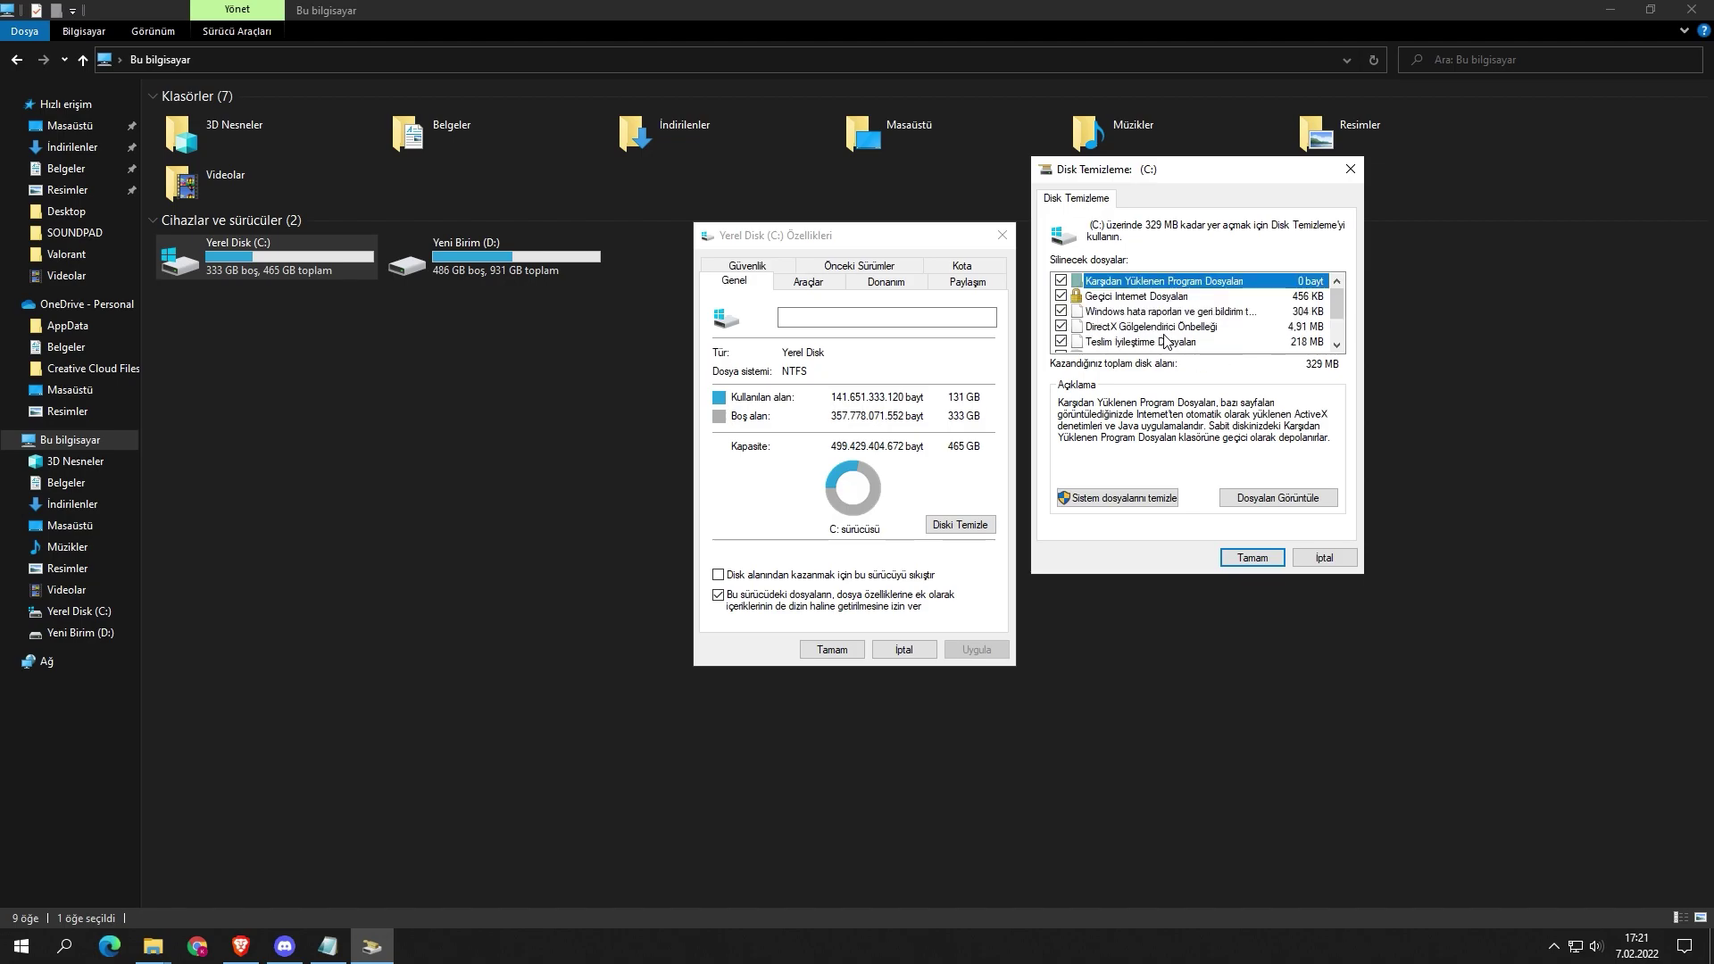
scroll(1165, 341, down, 1)
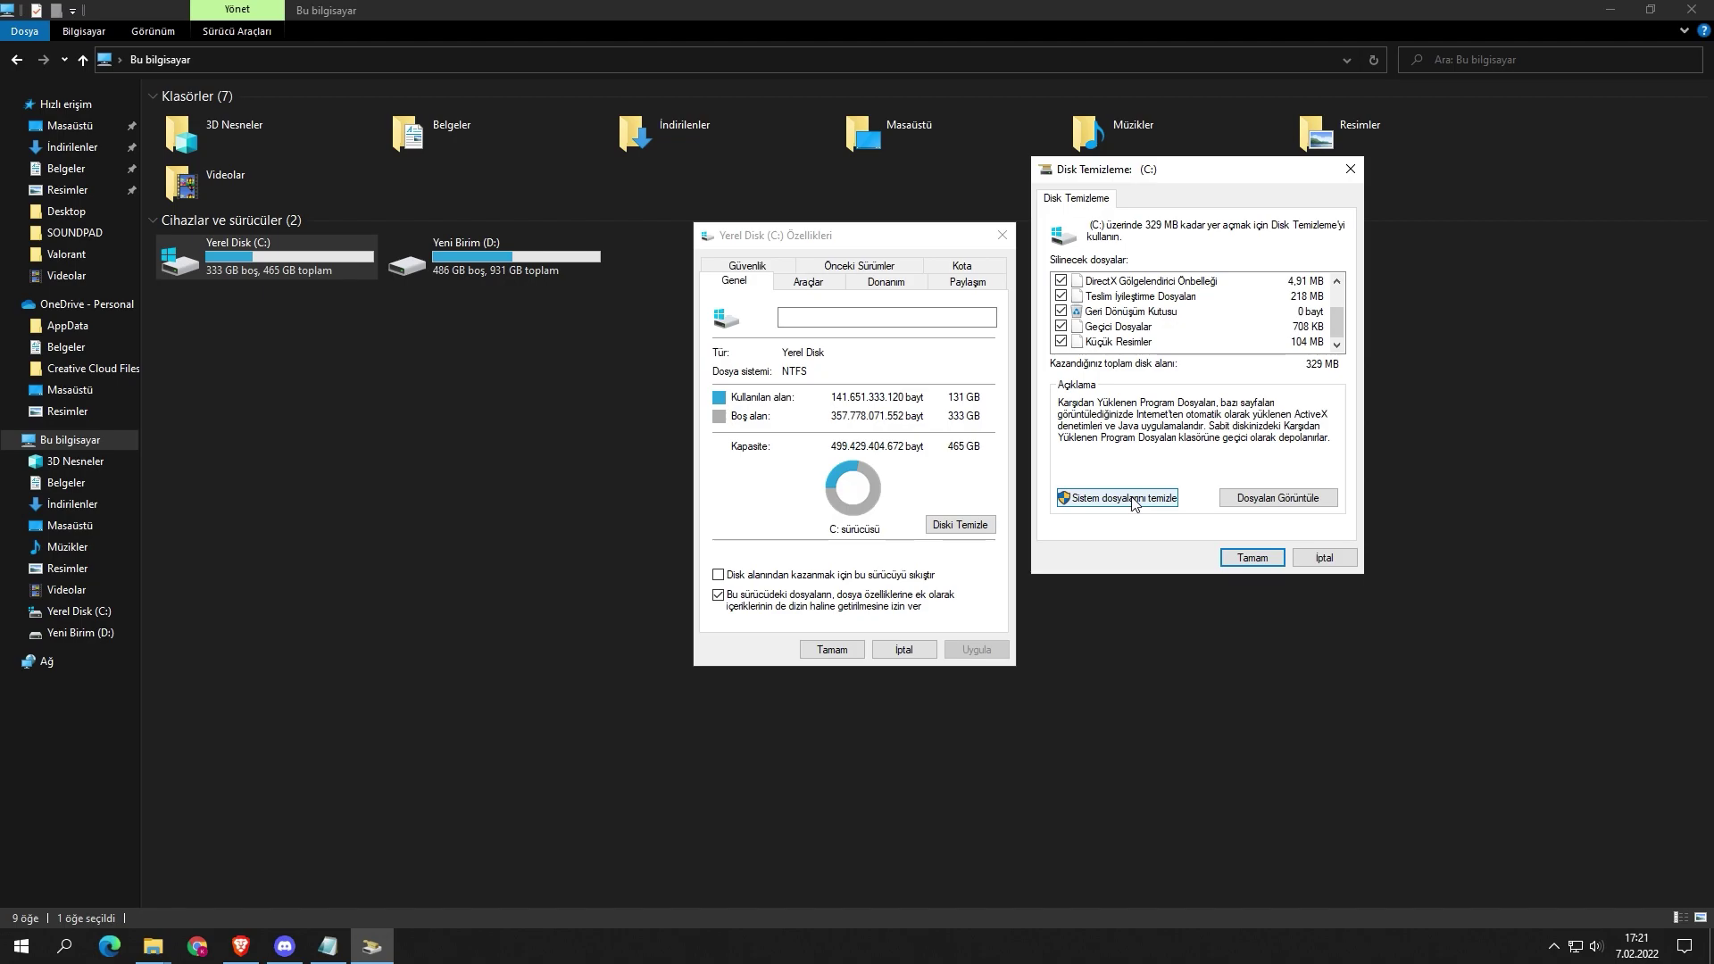
click(1251, 557)
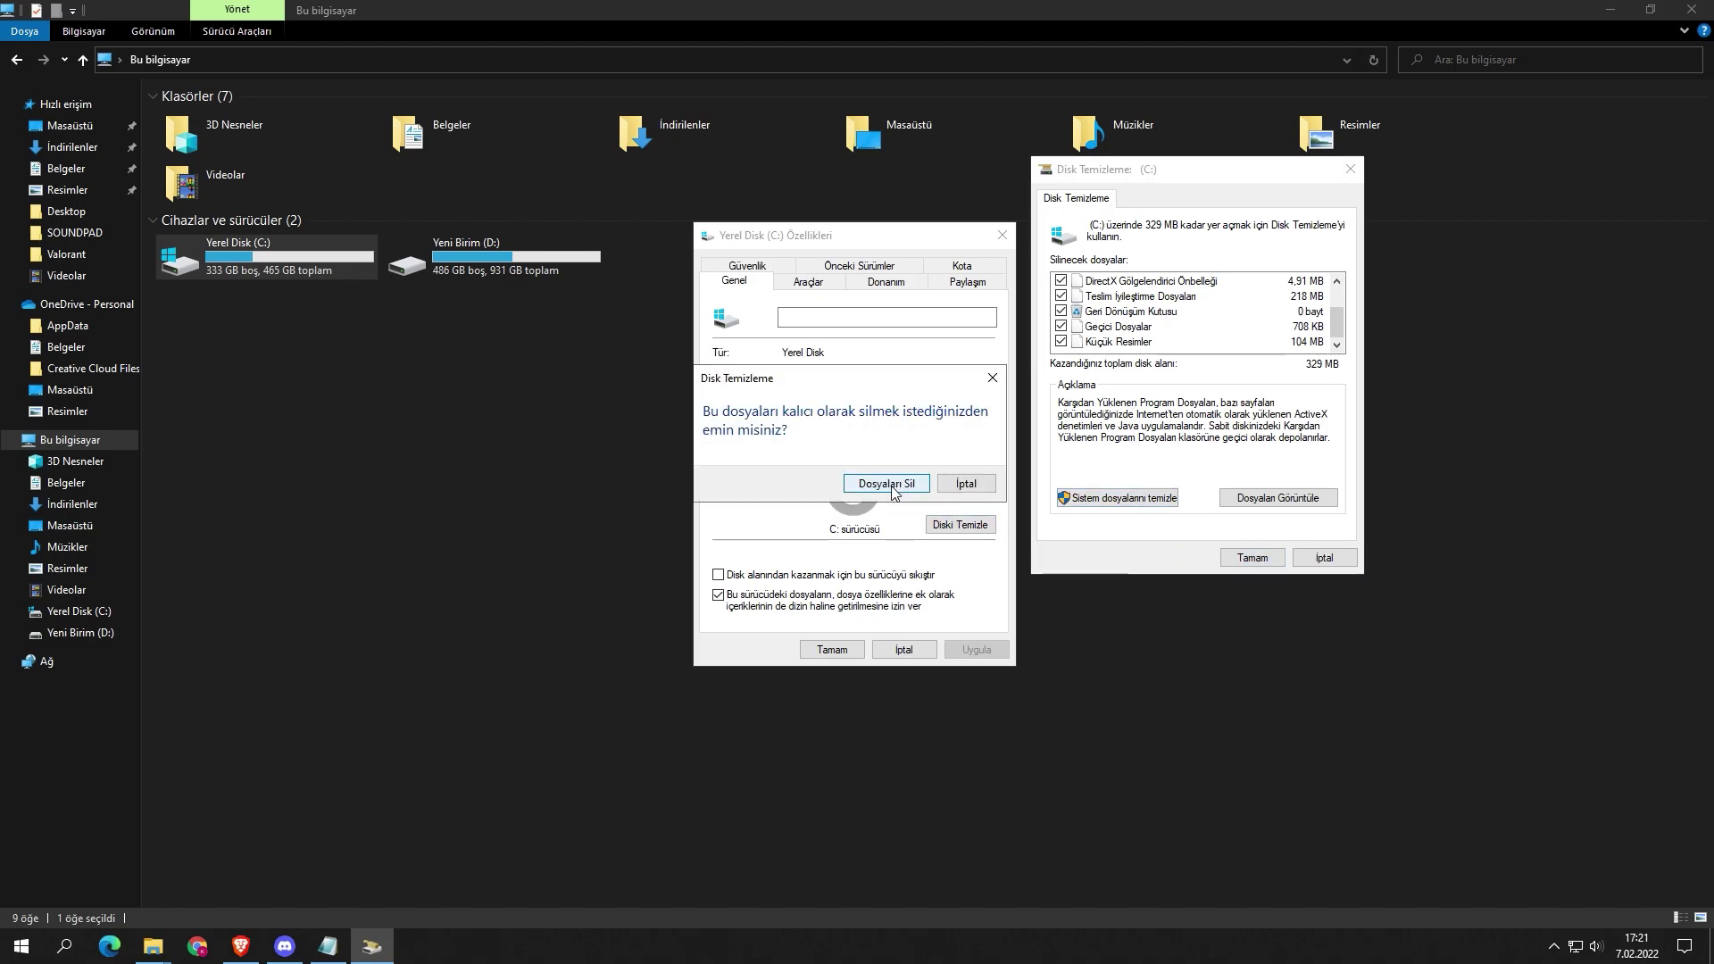
click(889, 487)
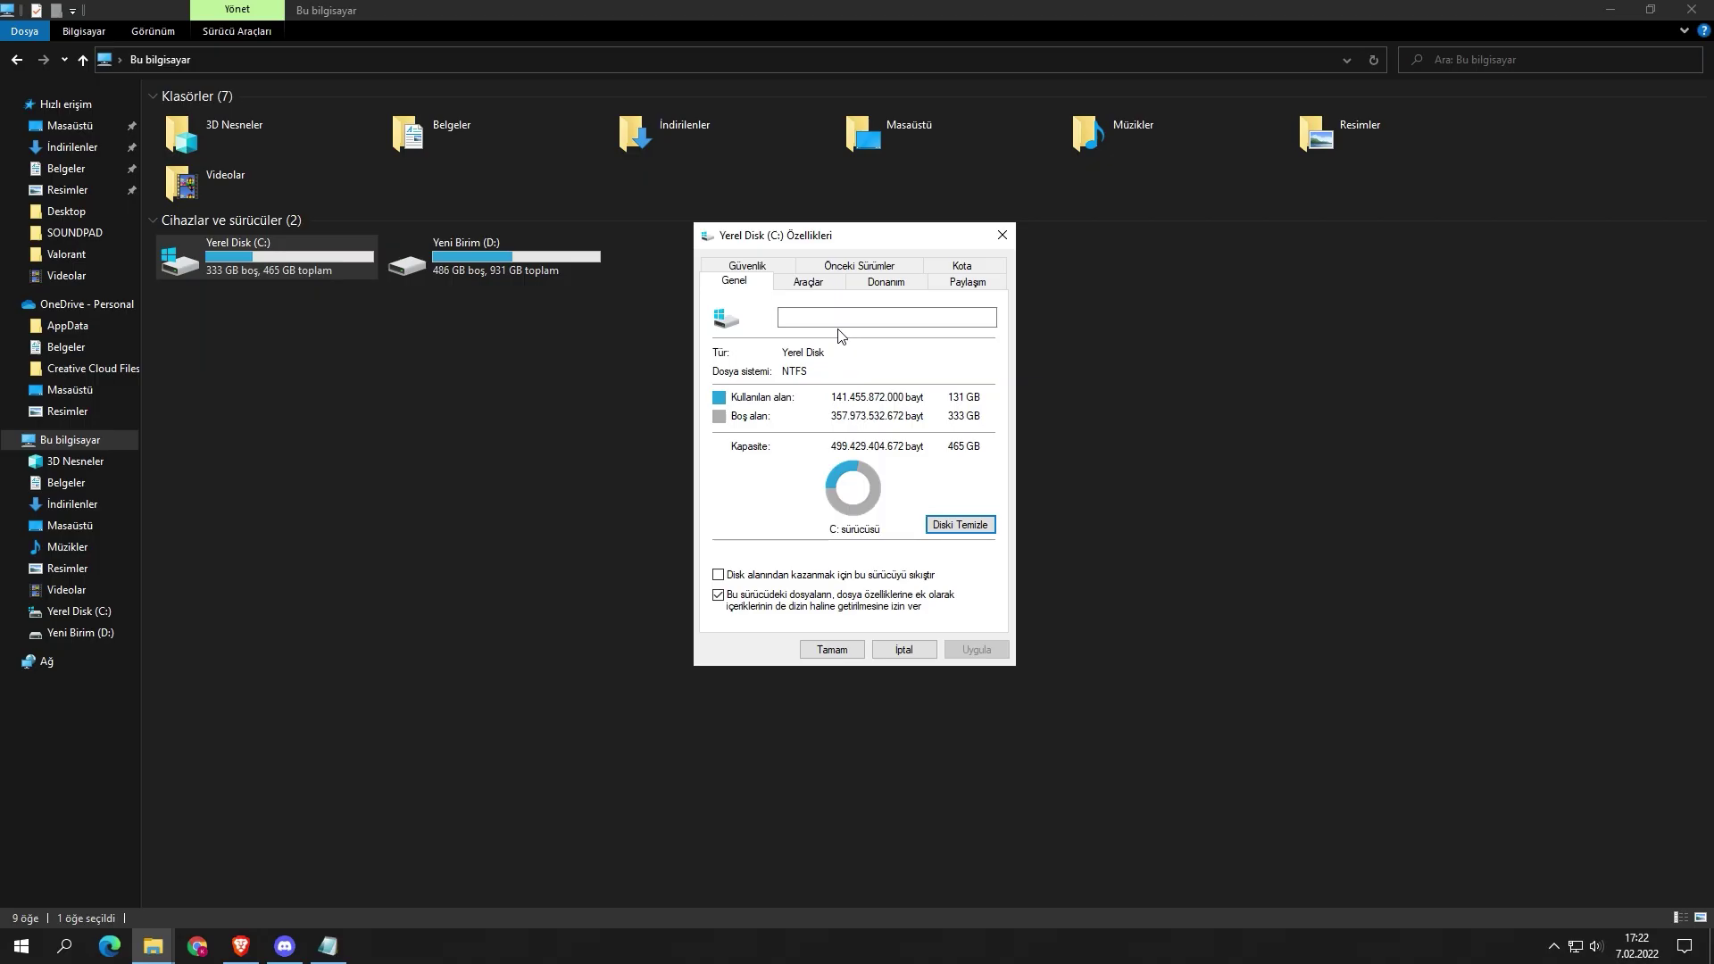
Step: Open the drive optimization tool from the C: drive's properties and start optimizing the C: drive
click(809, 284)
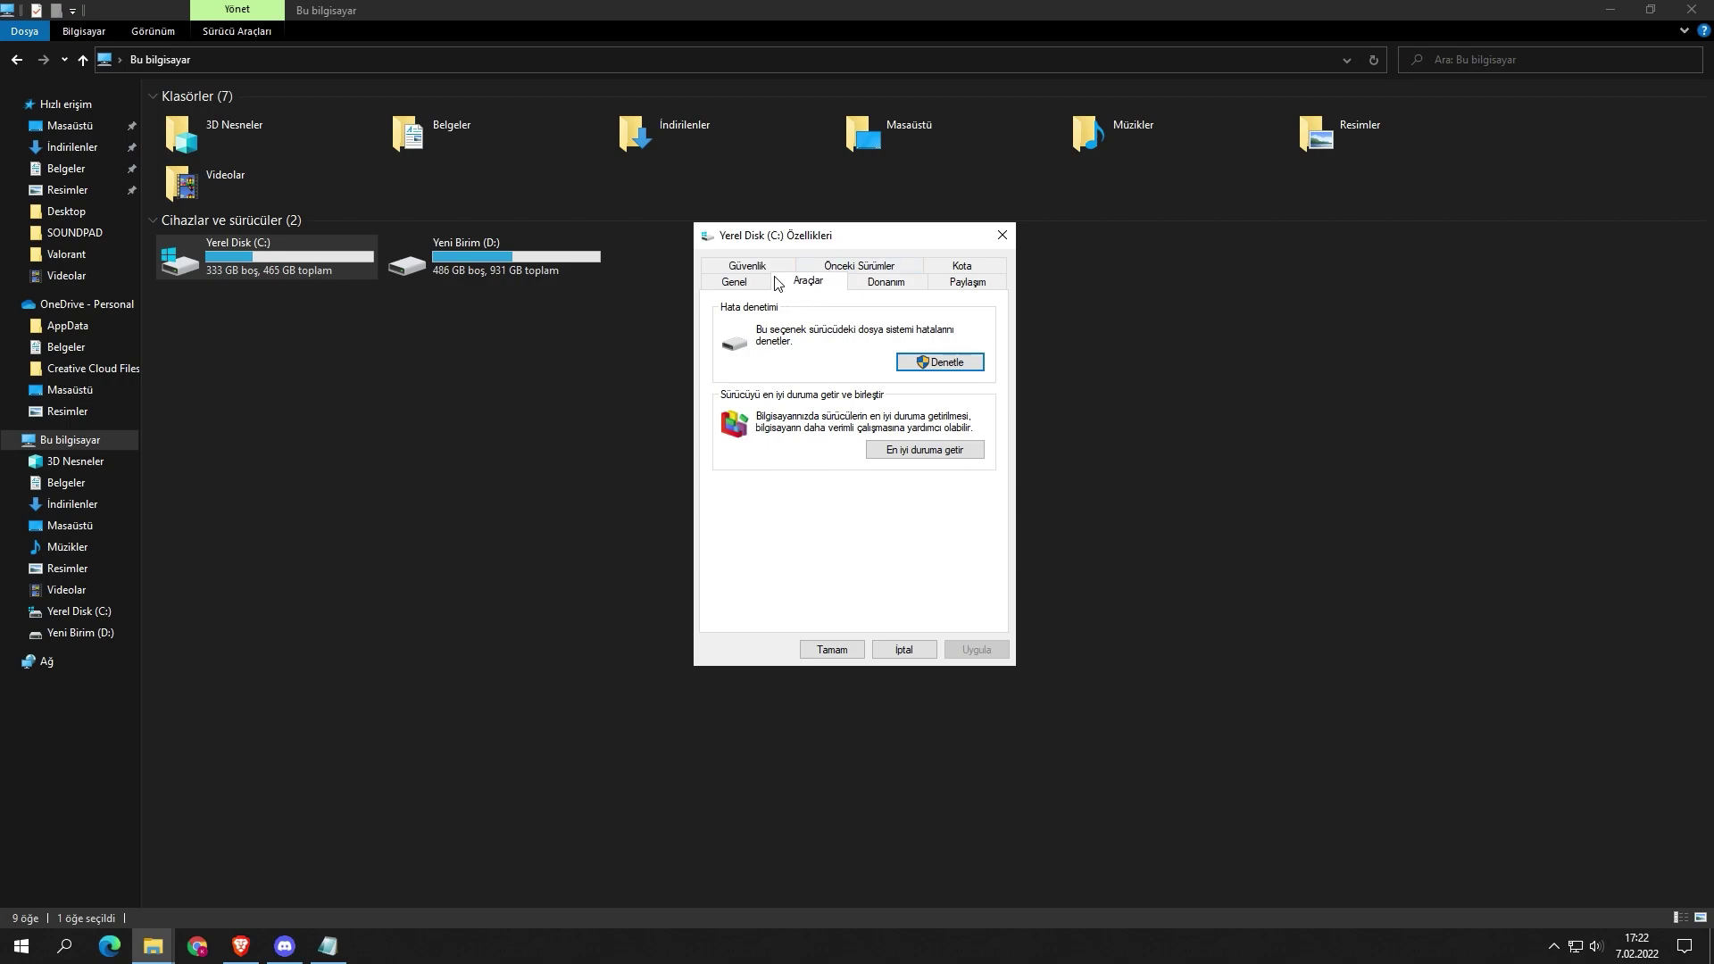
drag(779, 248, 745, 251)
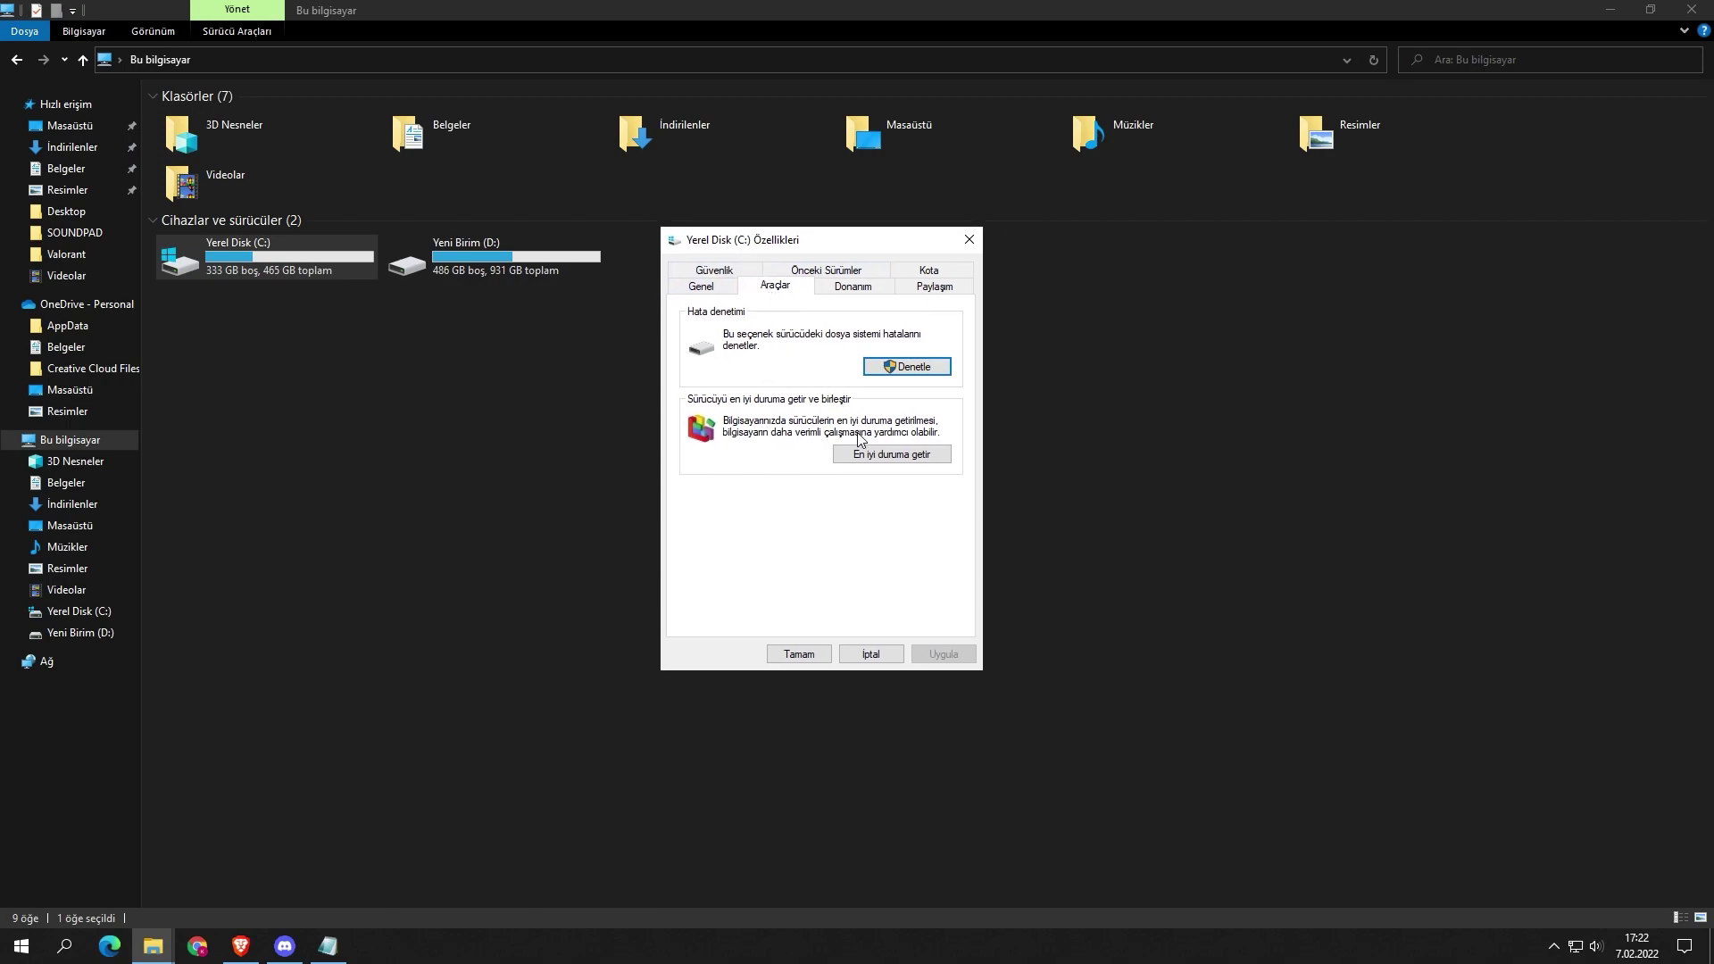
click(874, 457)
drag(892, 284, 904, 179)
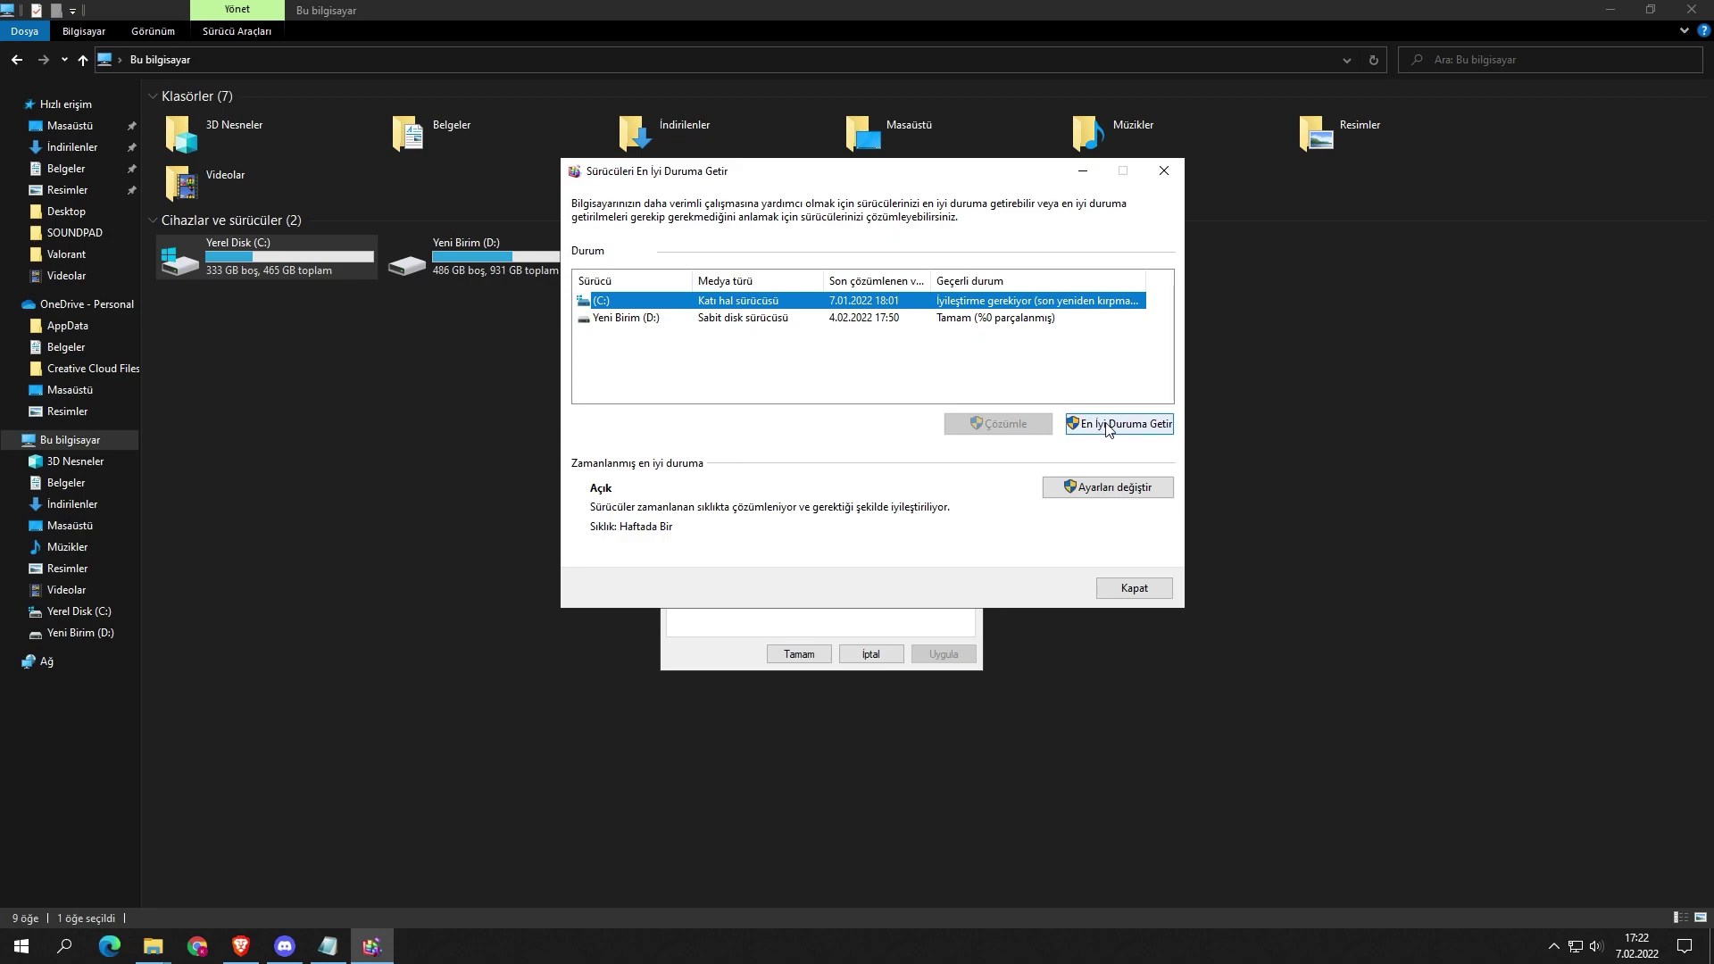
key(Escape)
key(Return)
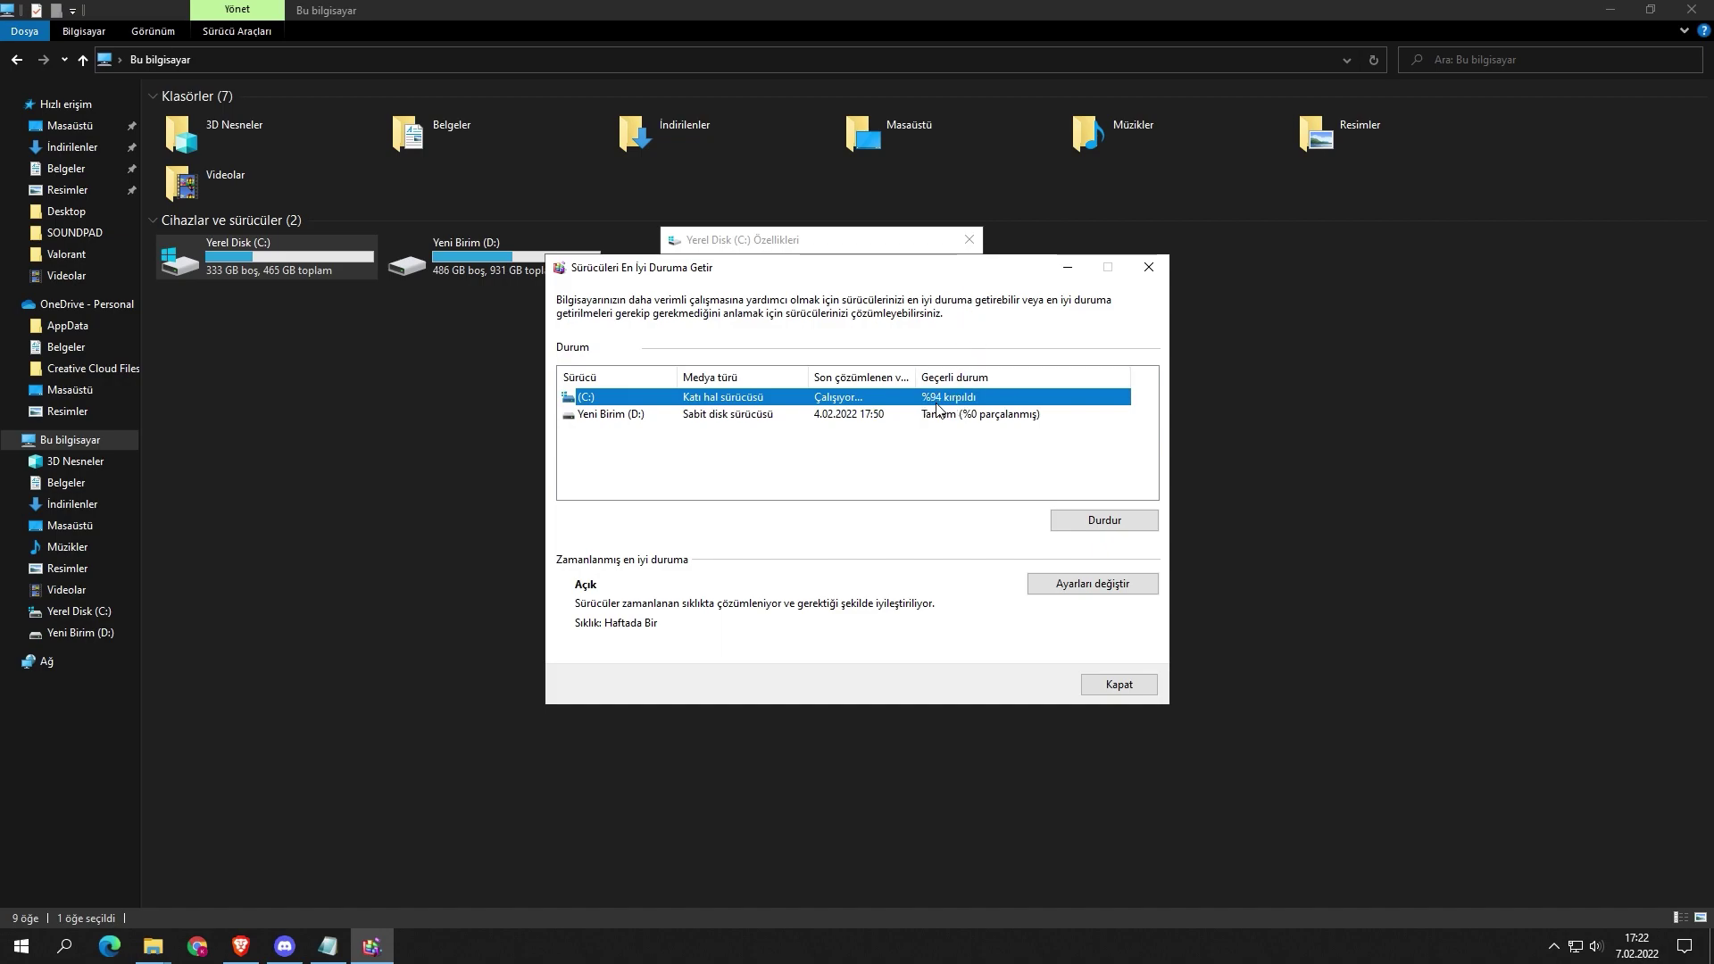
Step: Analyze the Yeni Birim (D:) drive, and close the optimization window, the C: drive's properties and File Explorer
drag(996, 268, 1038, 268)
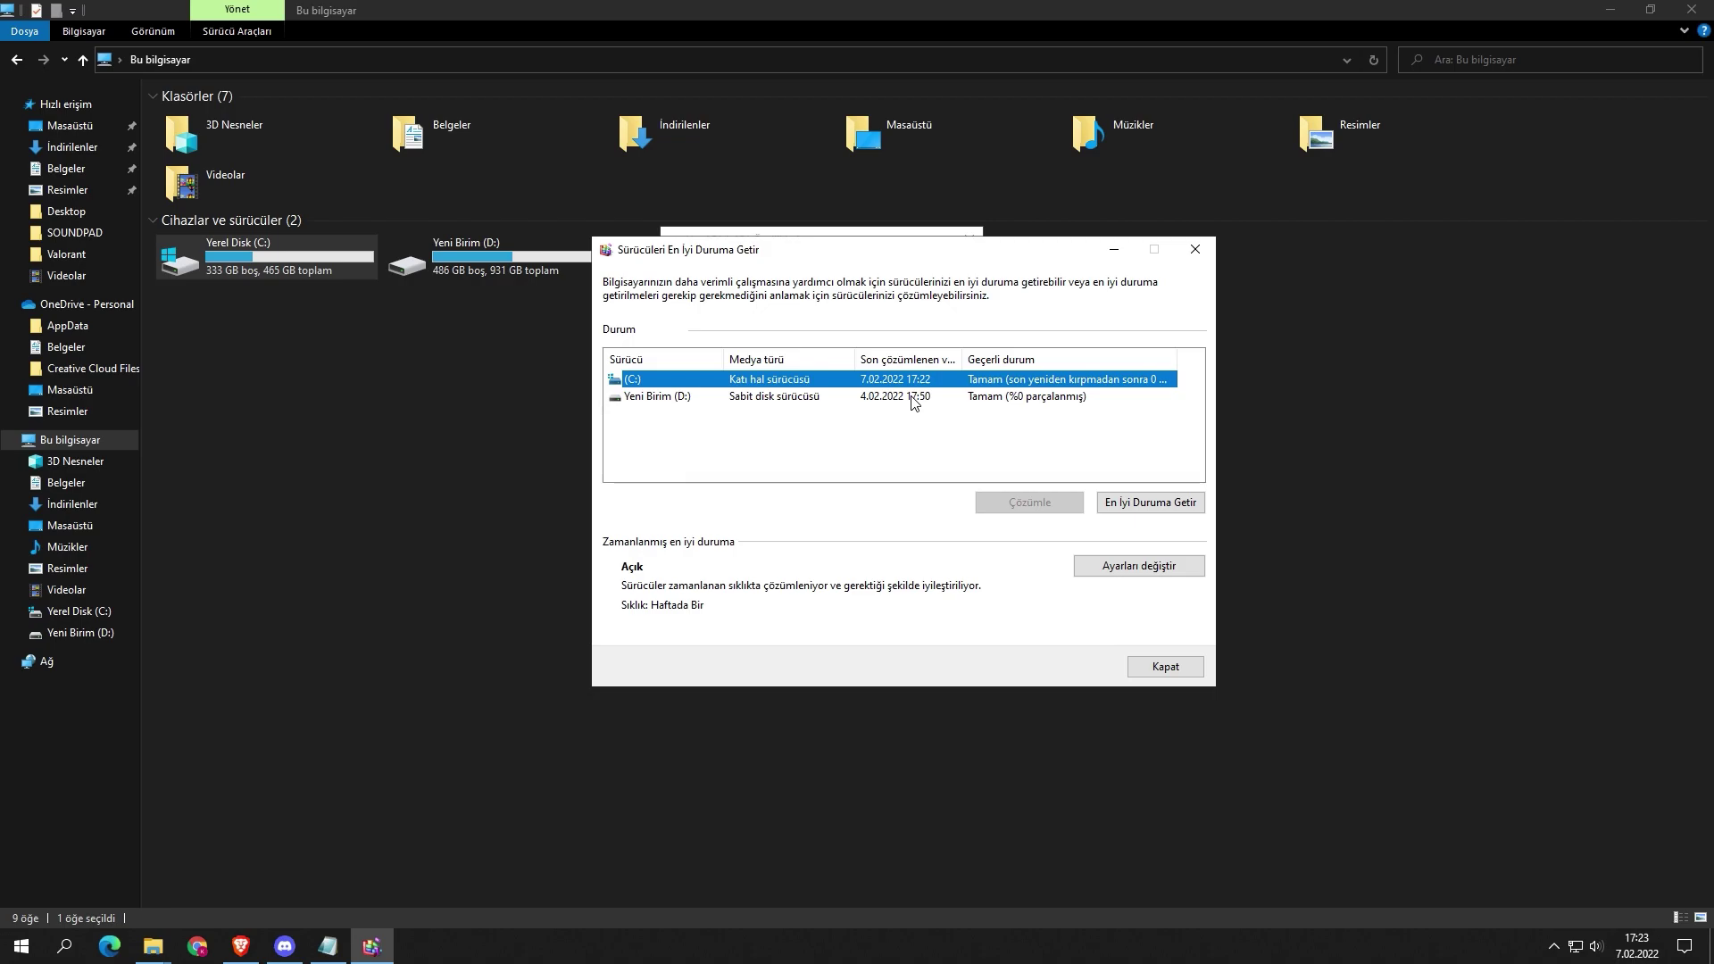
click(1009, 404)
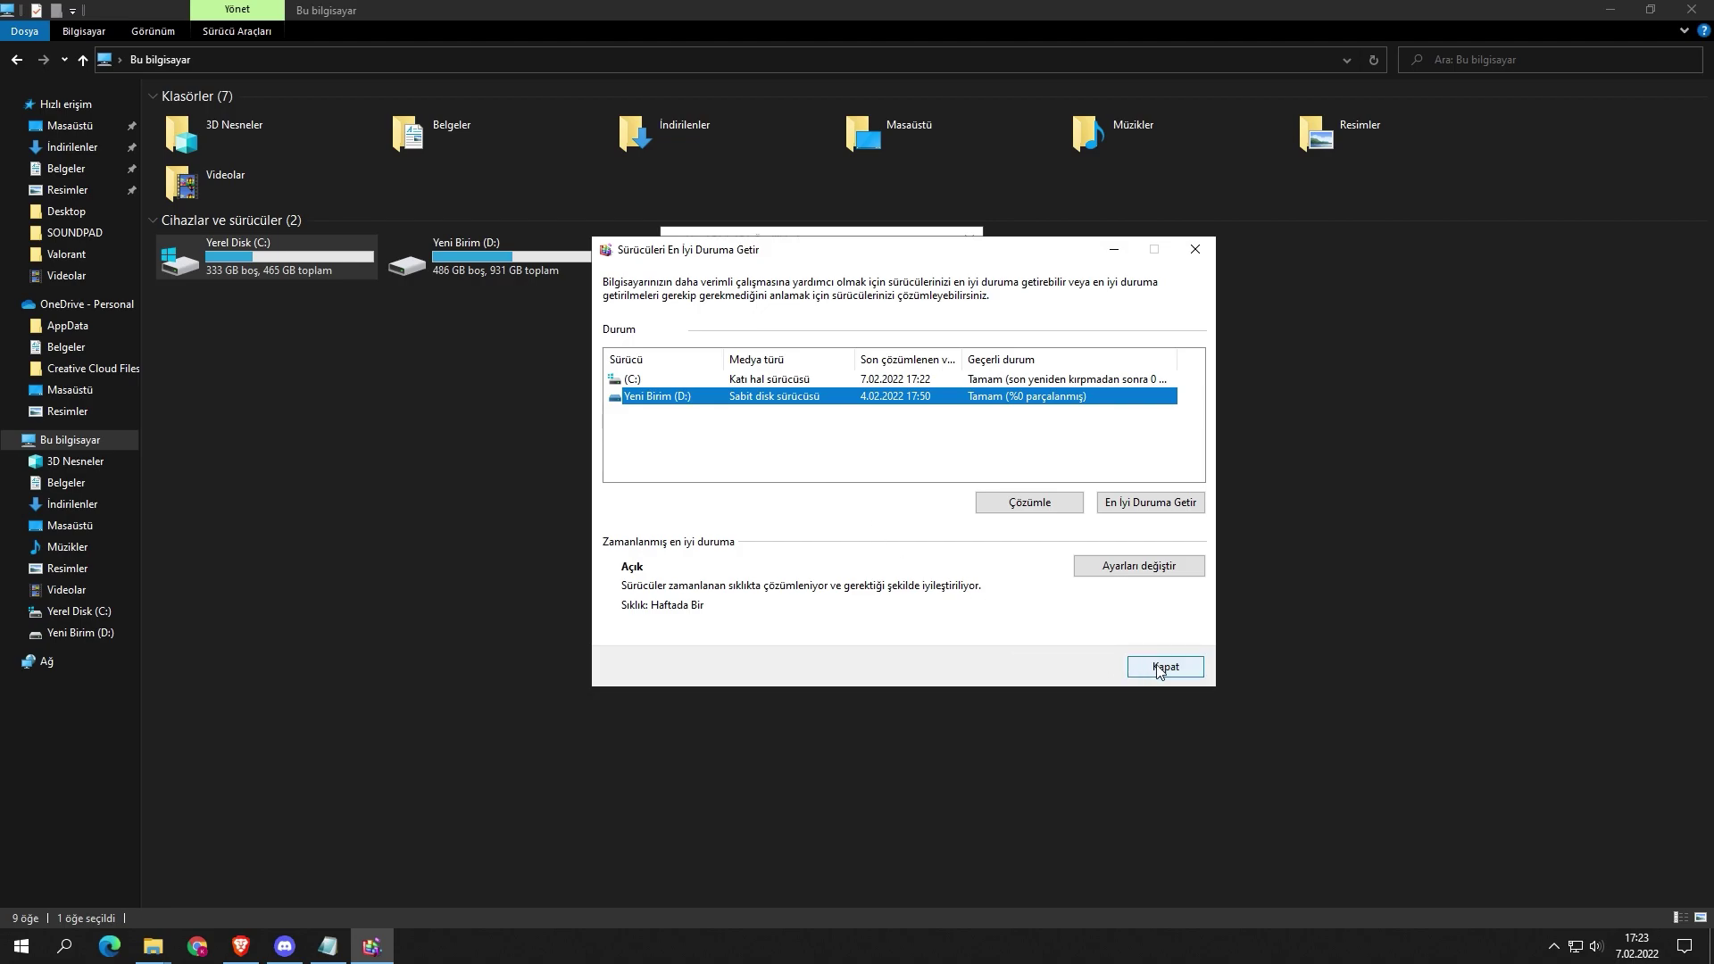
click(1031, 506)
click(1165, 669)
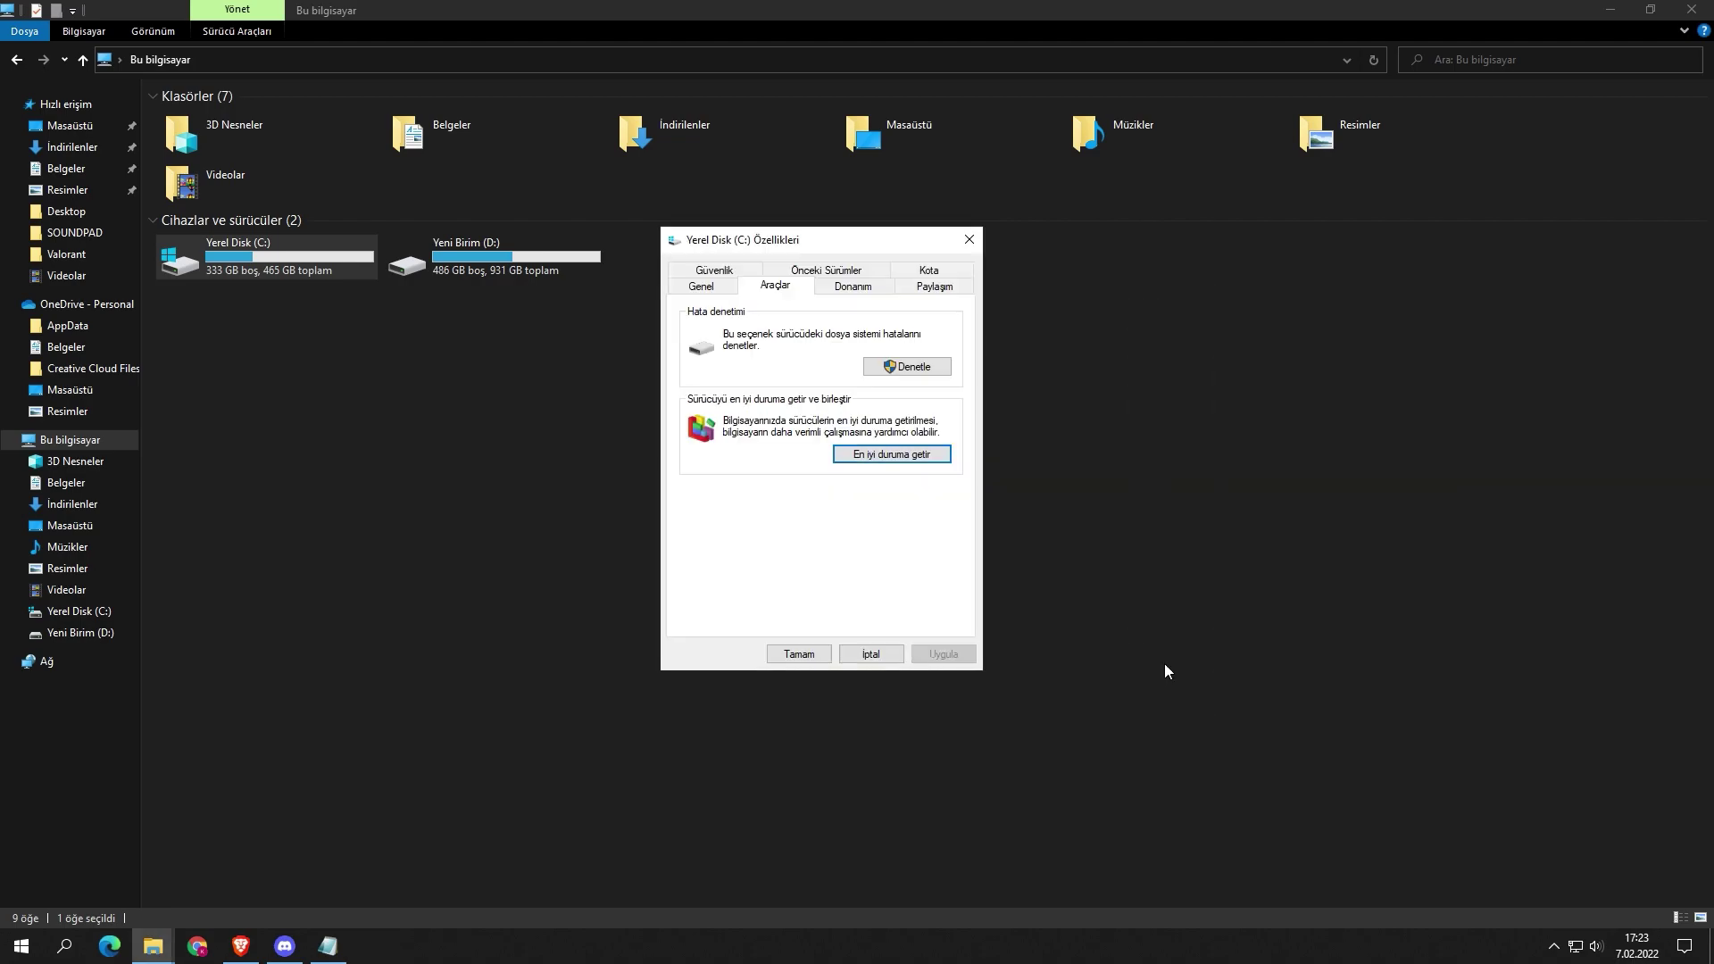
click(806, 654)
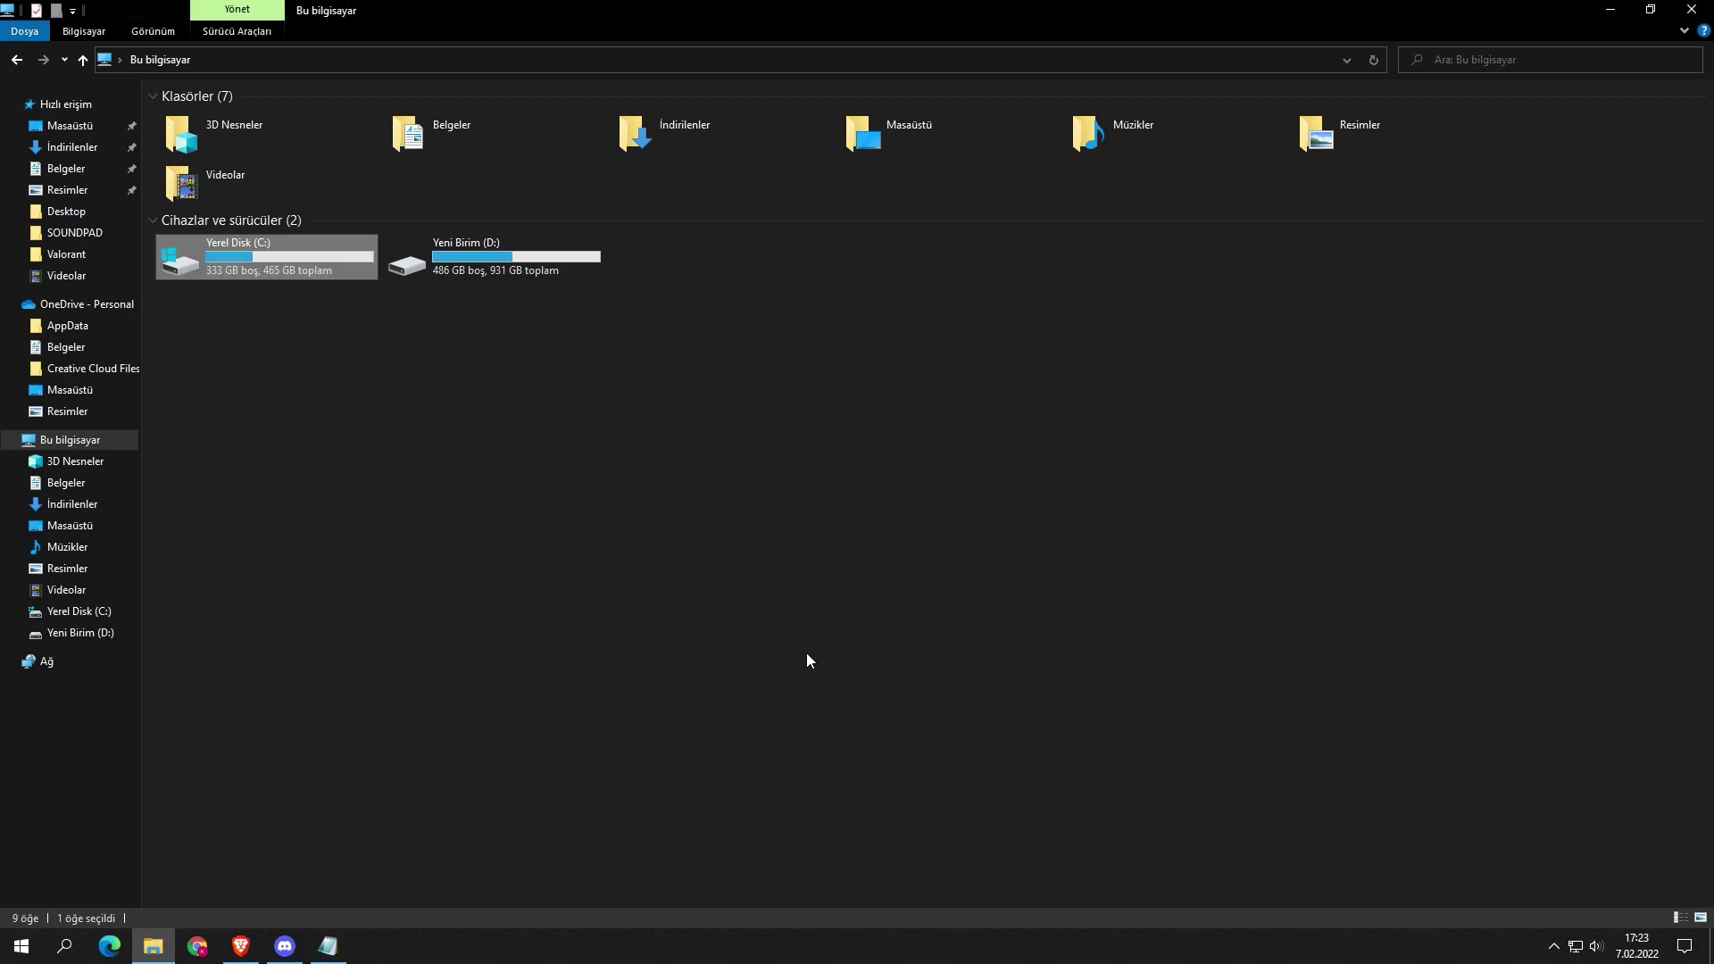
click(606, 514)
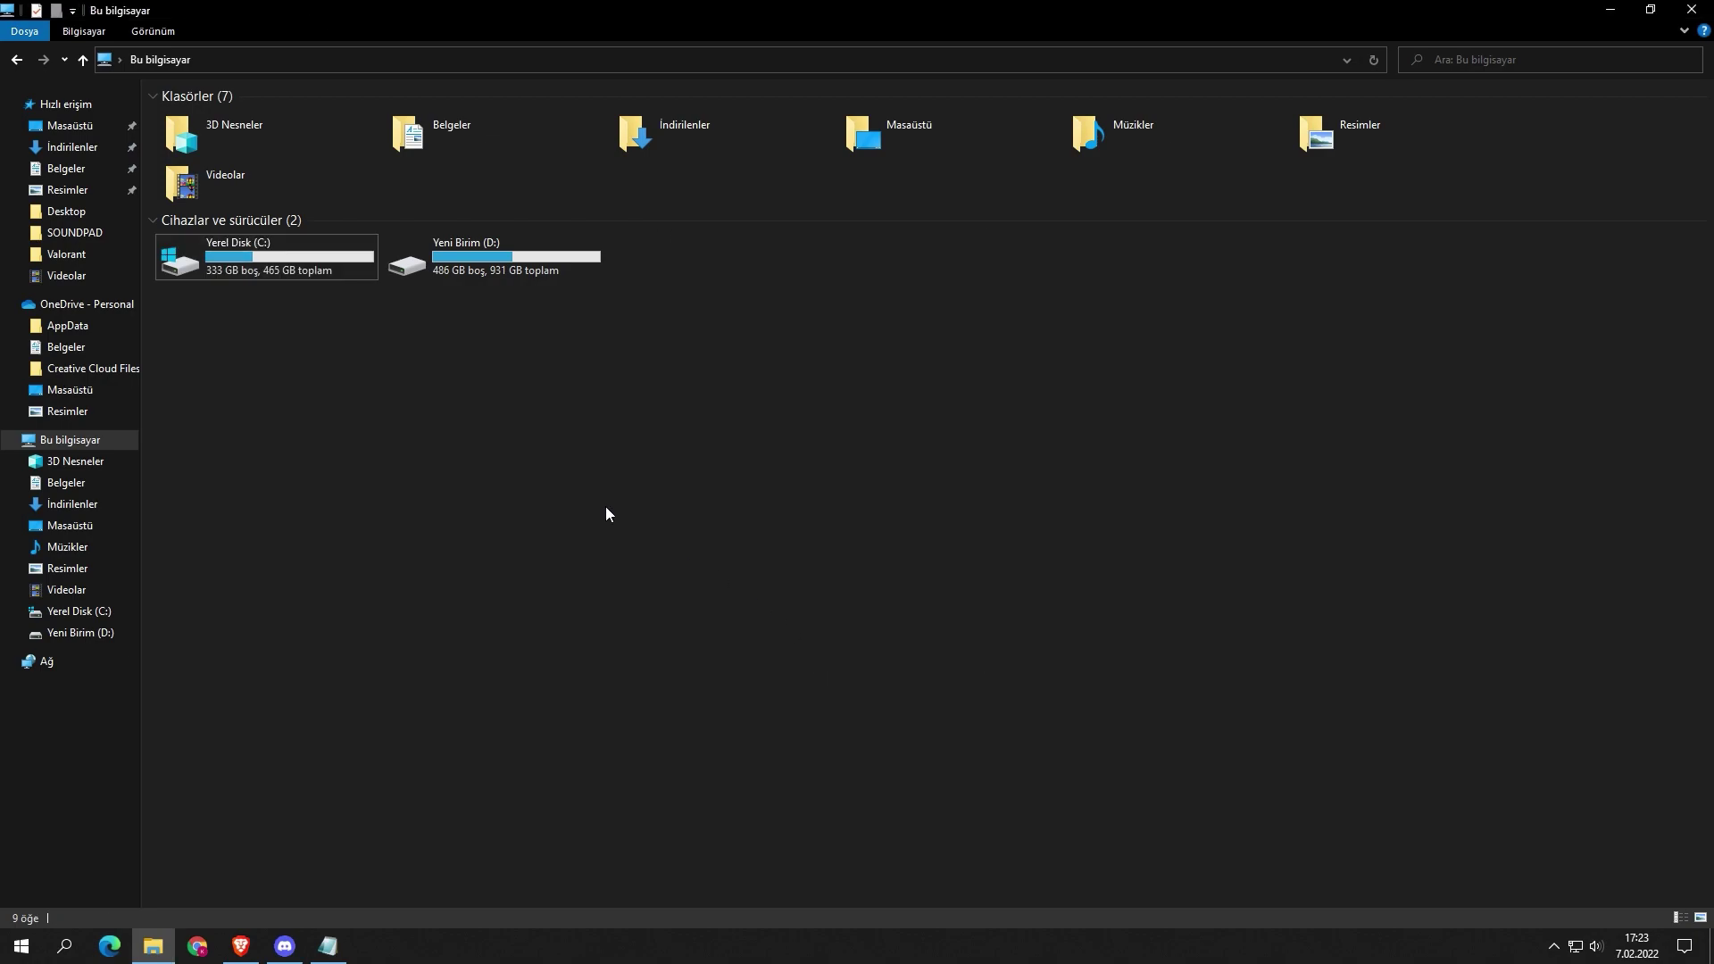
click(1691, 9)
Step: Open the user account's Temp folder by running %temp% from the Run dialog
click(64, 945)
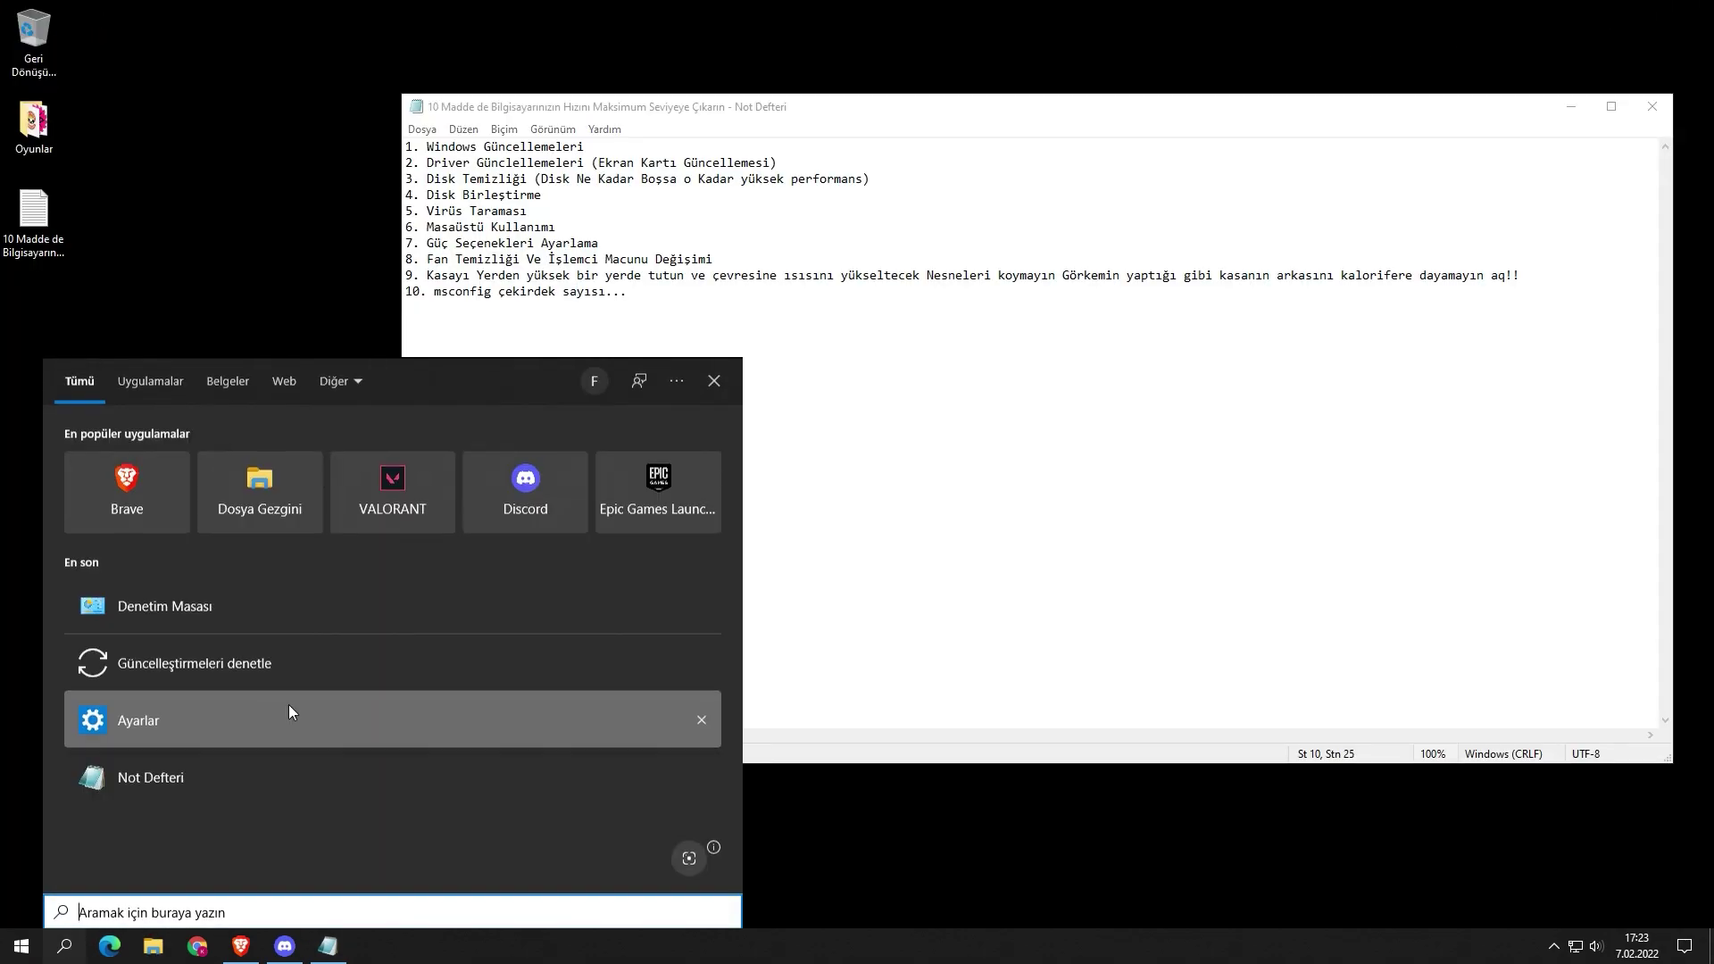
text(çal)
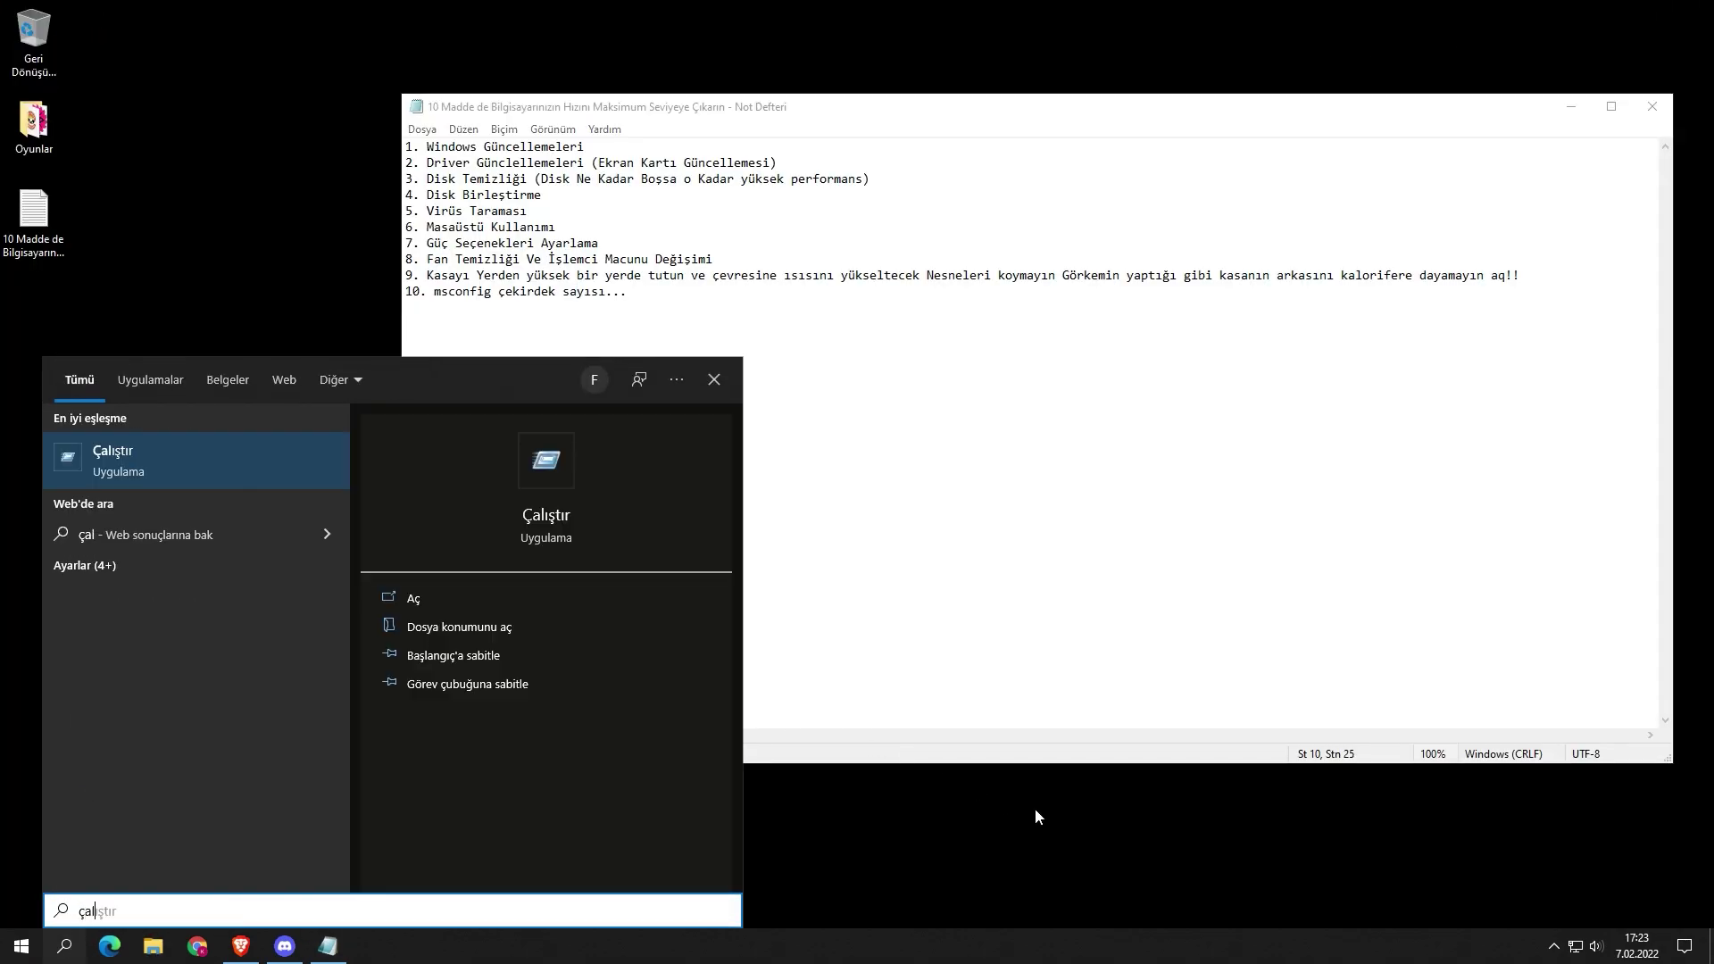
key(Return)
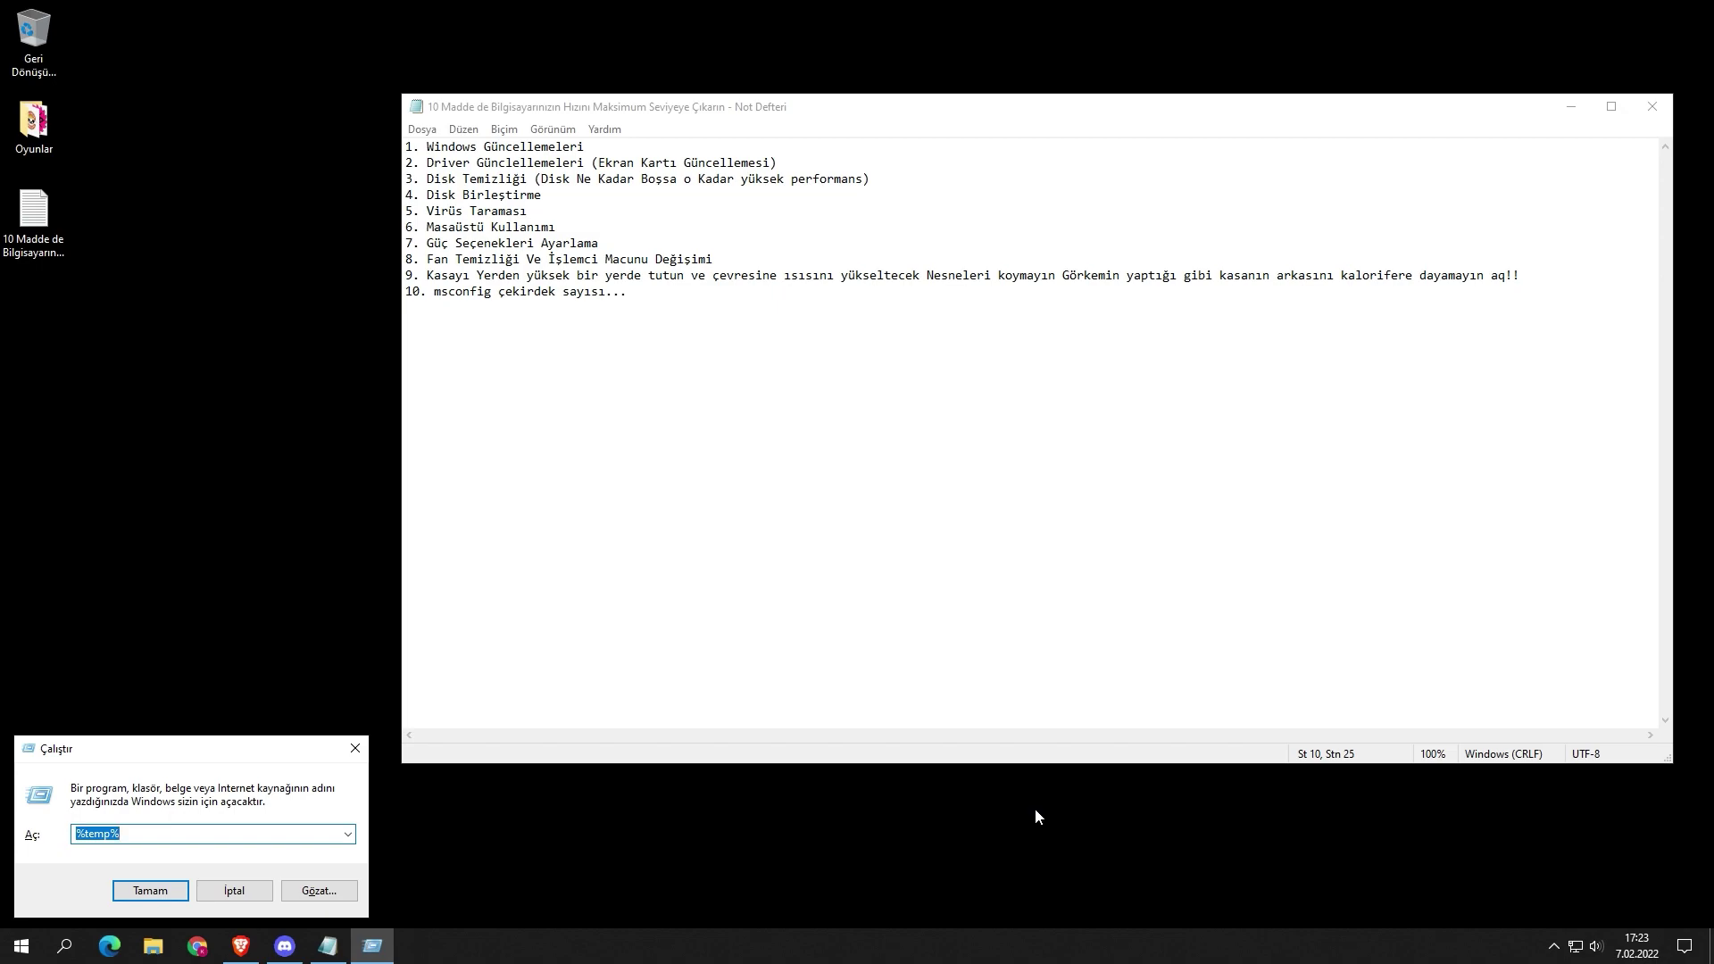
key(Home)
drag(240, 747, 296, 652)
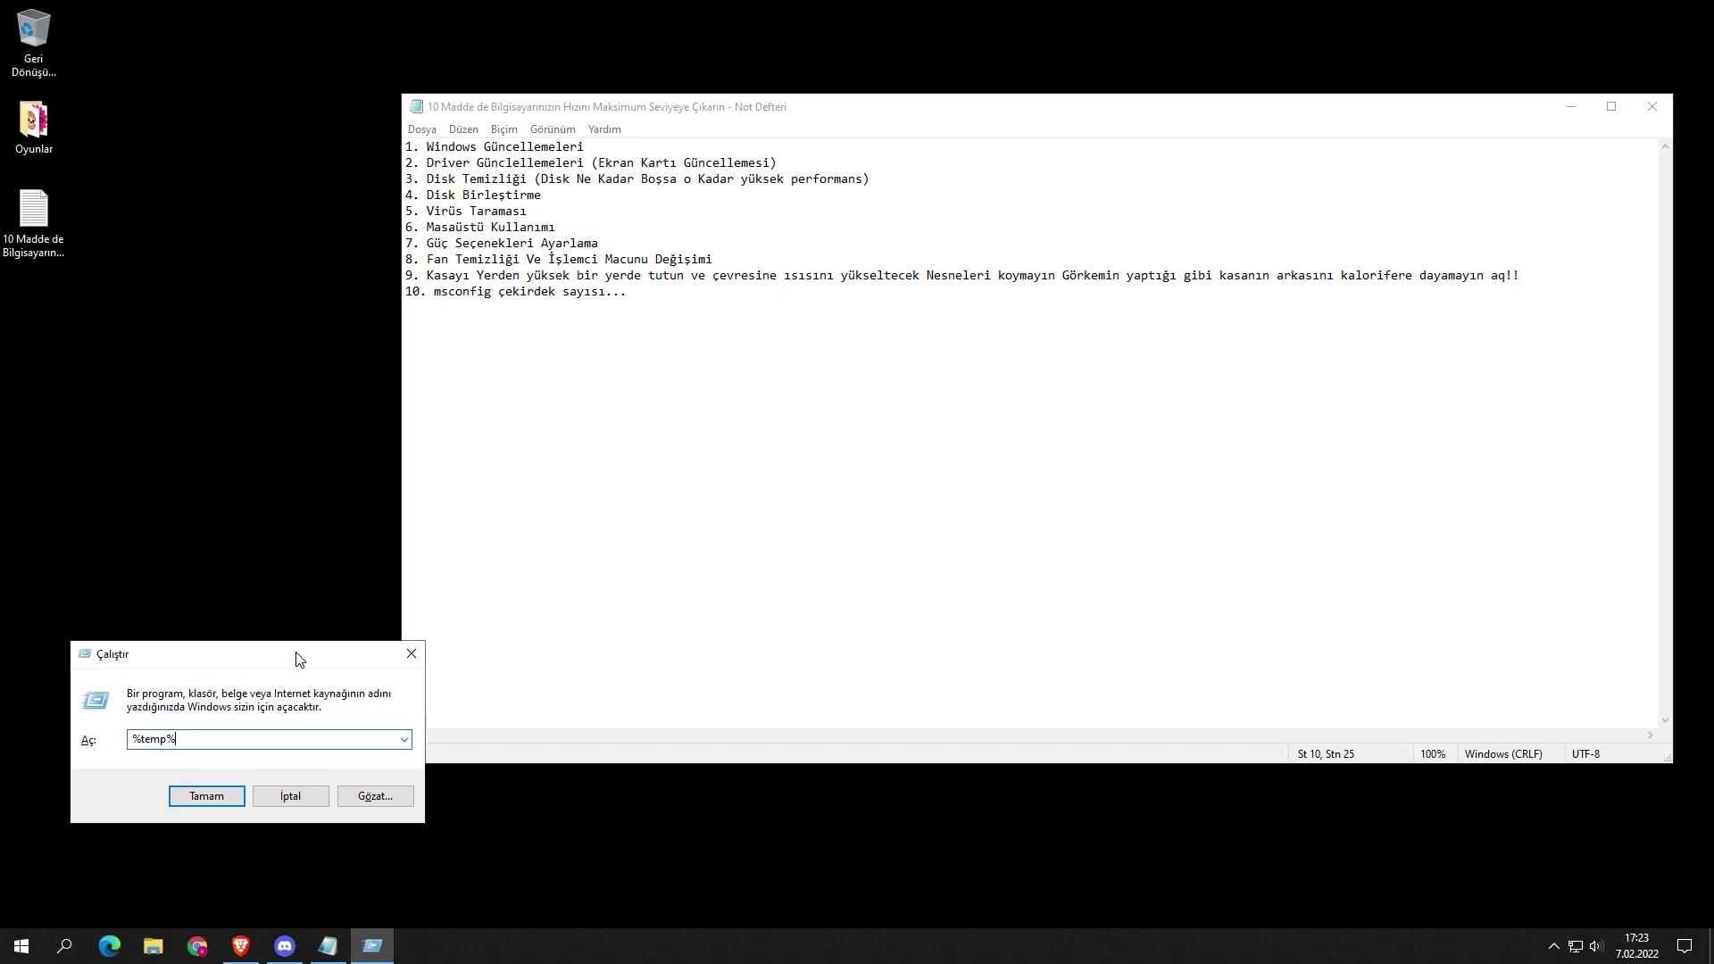
key(Return)
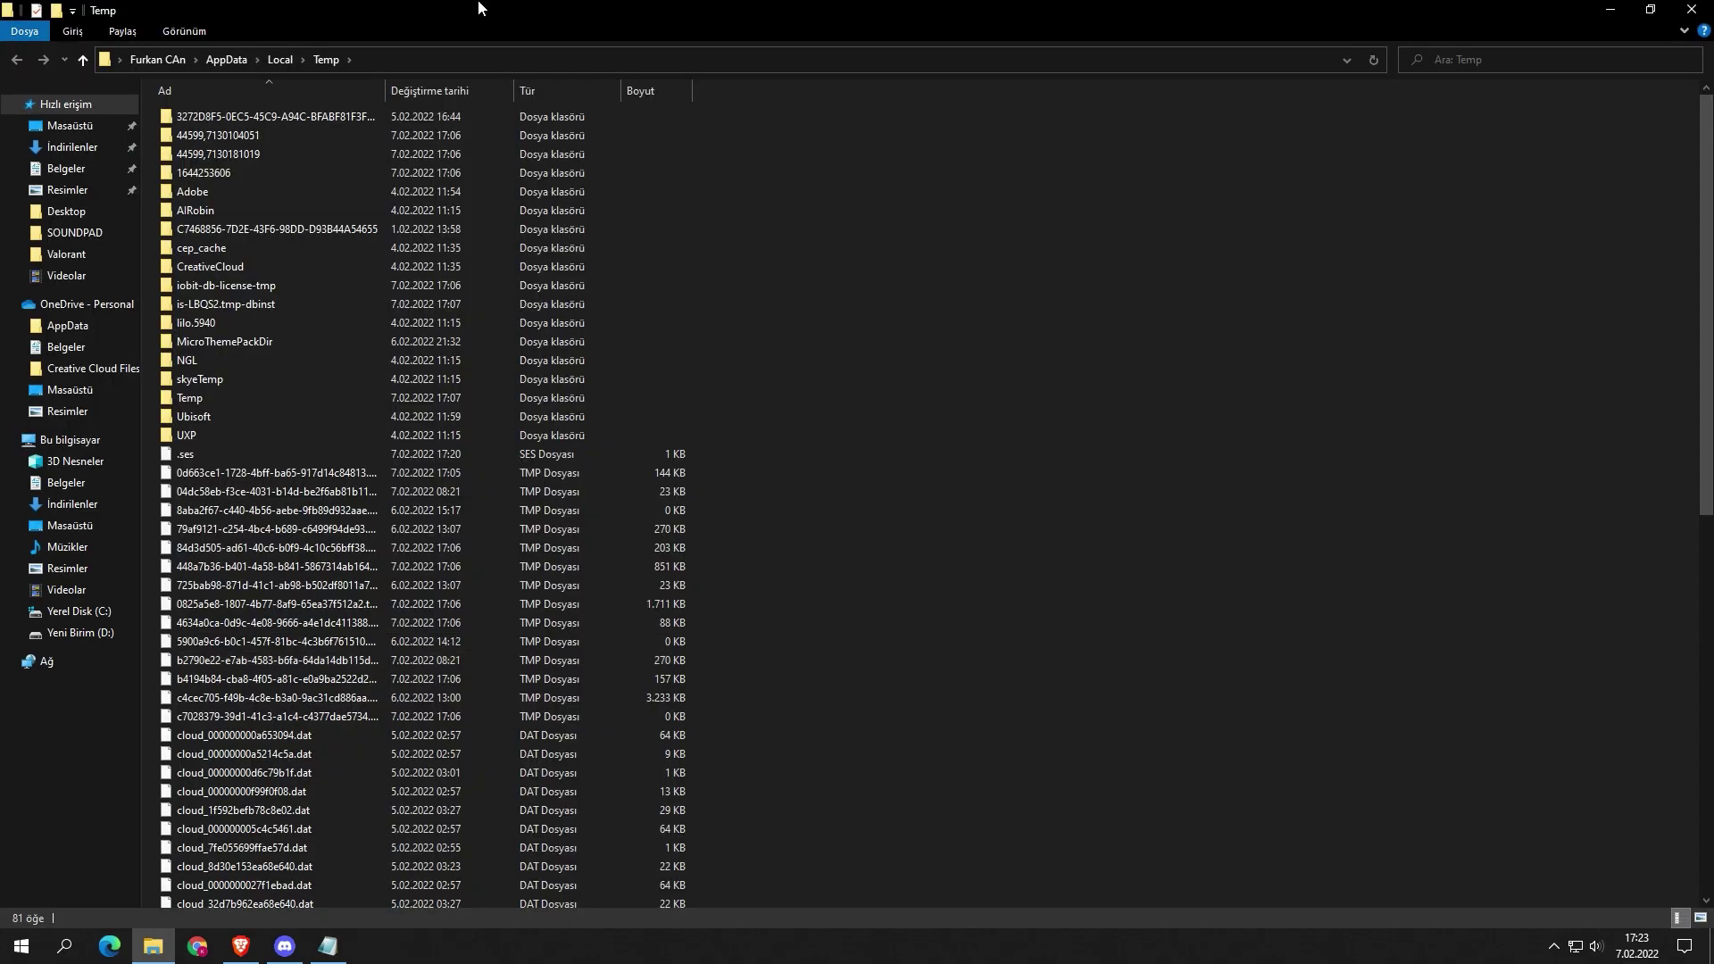
Step: Permanently delete everything in the user account's Temp folder, skipping all files in use, and close the folder
click(436, 382)
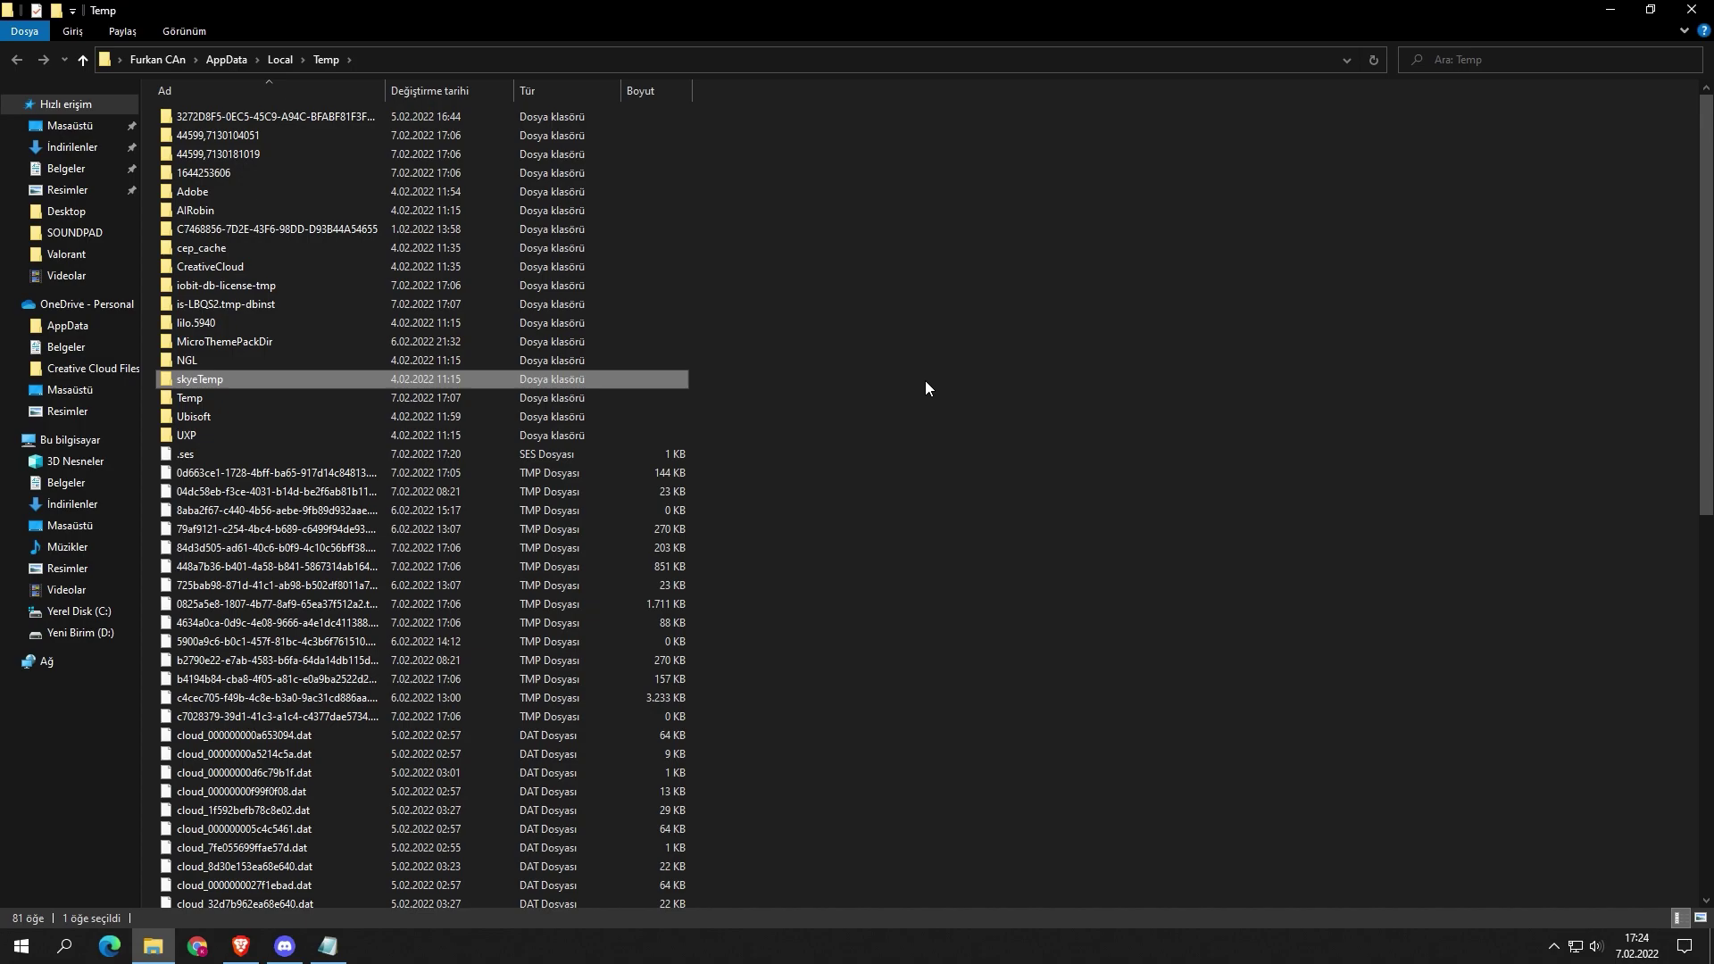
key(ctrl+a)
key(shift+Delete)
key(Return)
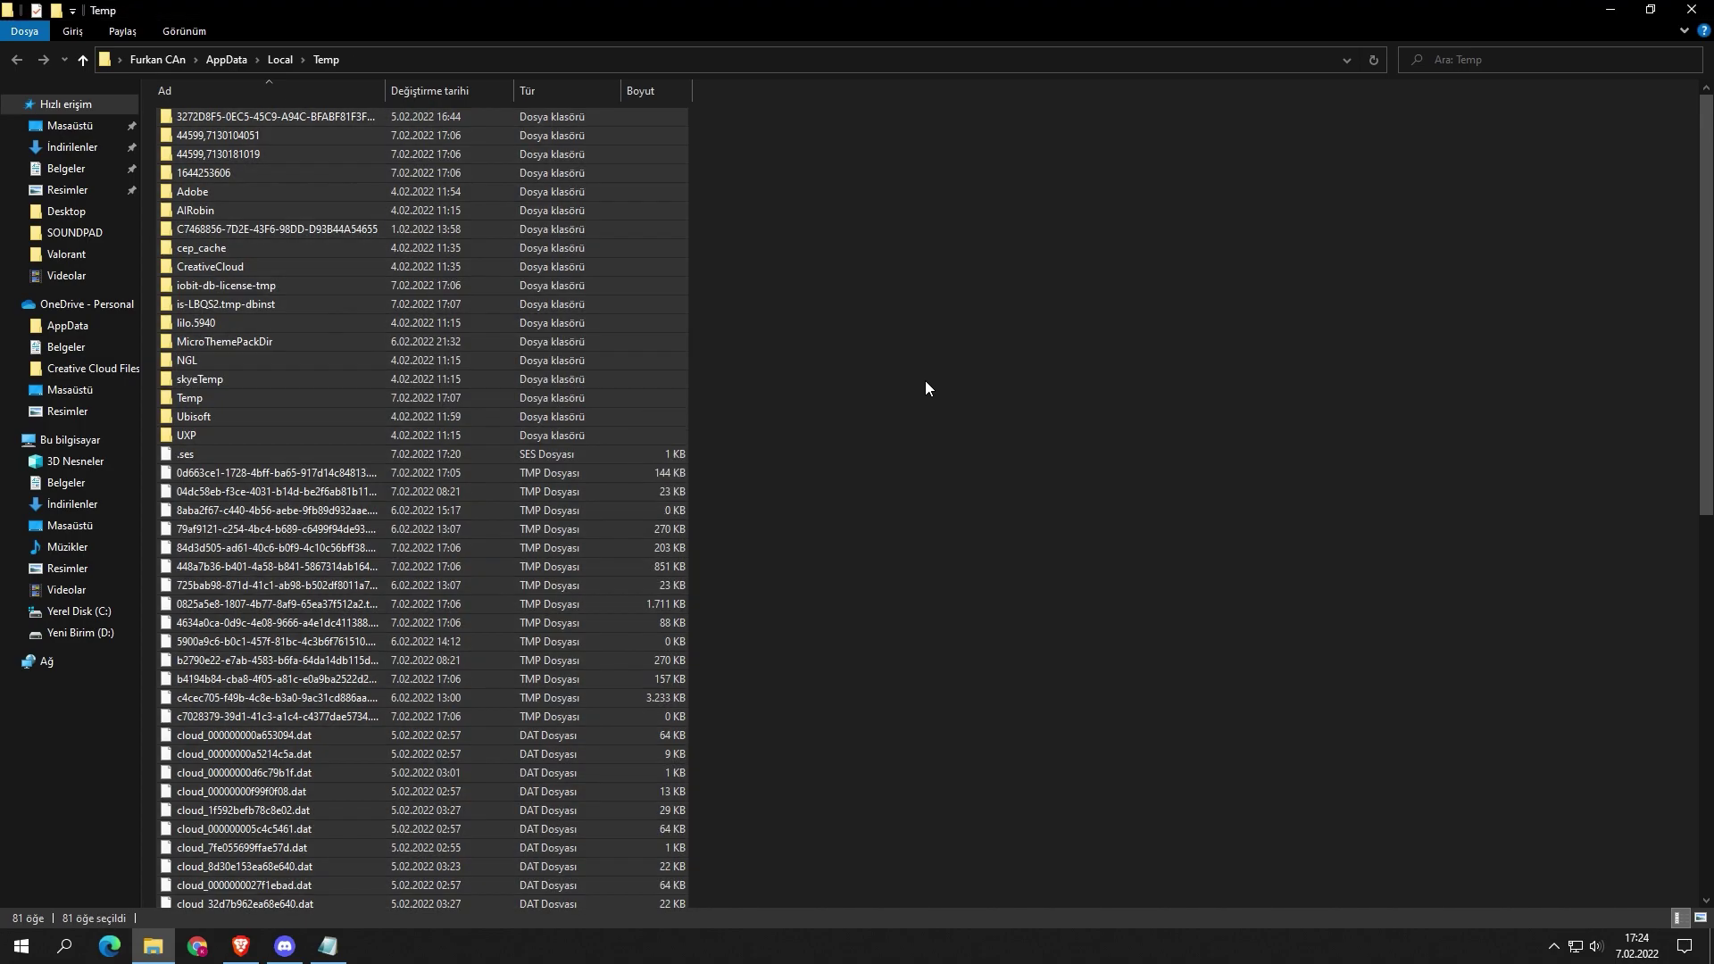
click(251, 400)
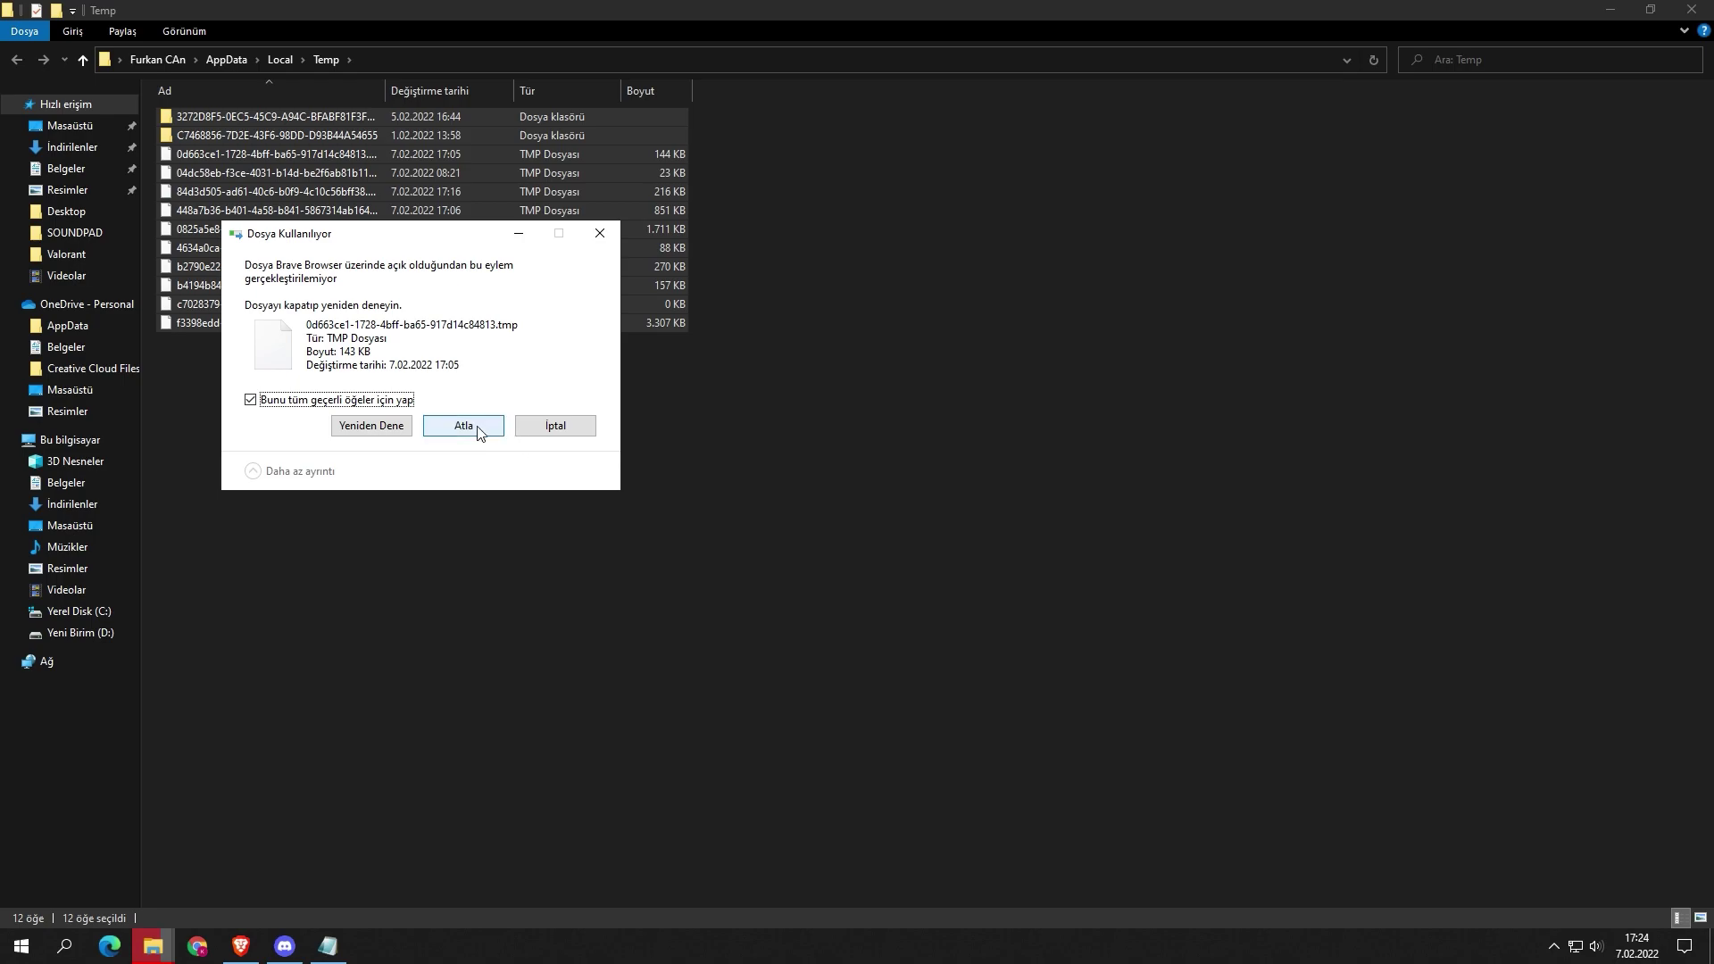
click(478, 427)
click(427, 518)
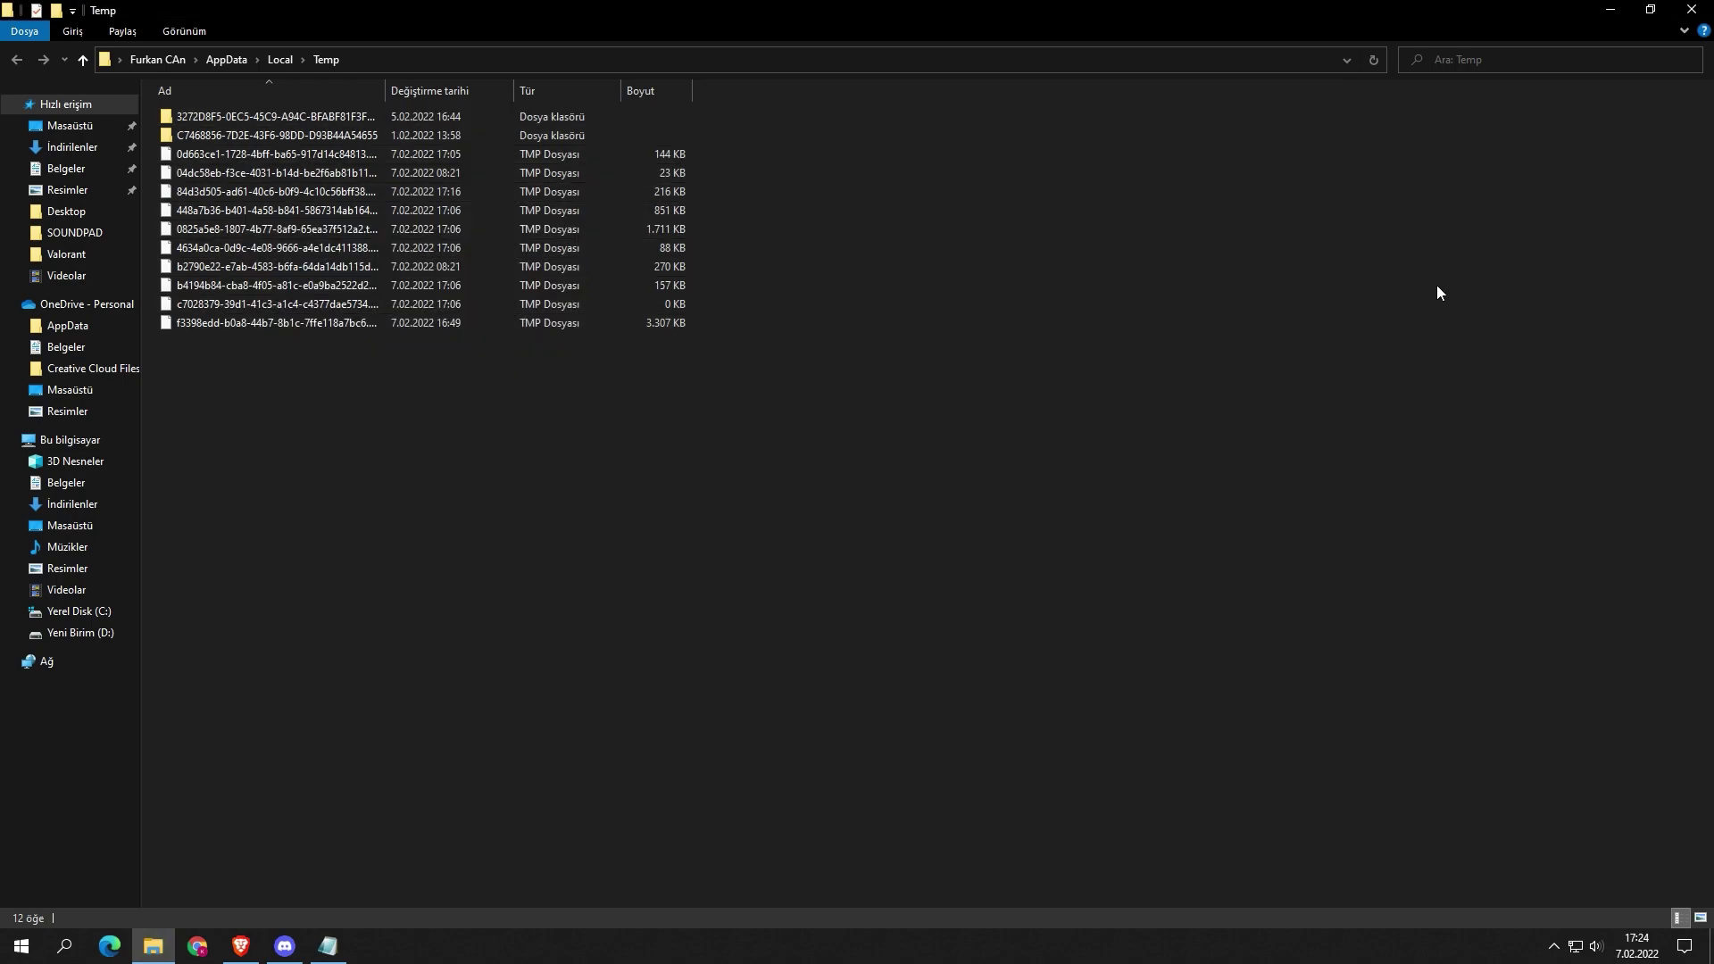
click(1691, 11)
Step: Open the Windows Temp folder by running temp from the Run dialog
click(64, 946)
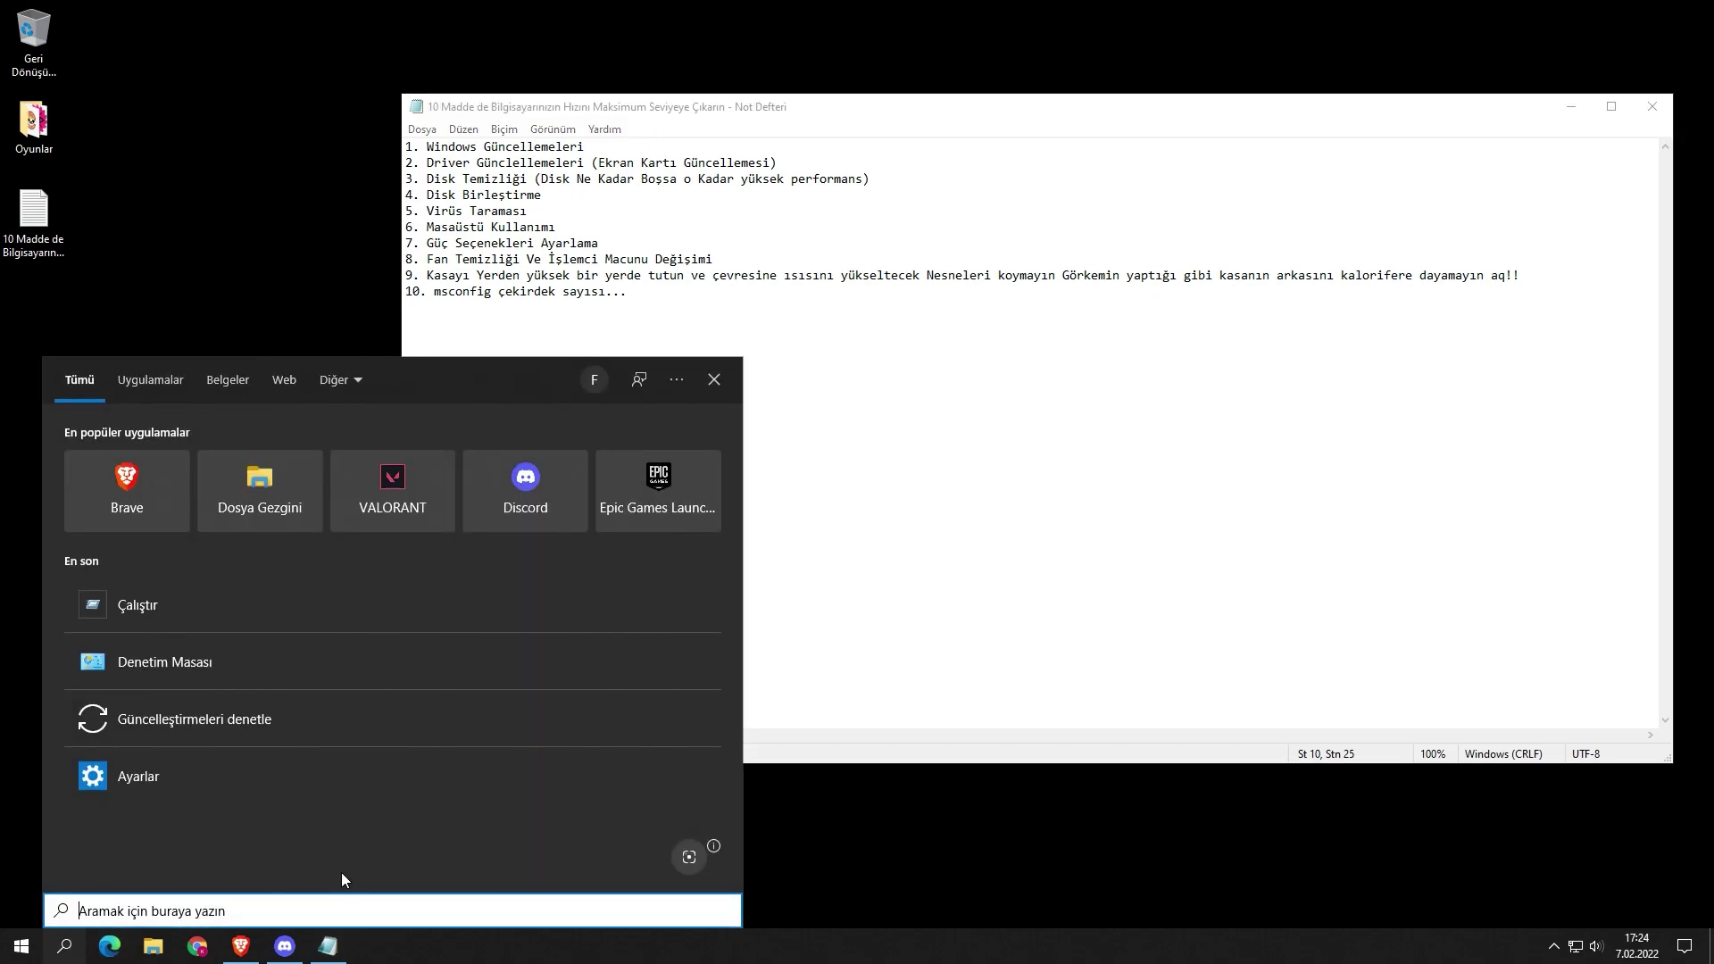
key(super+r)
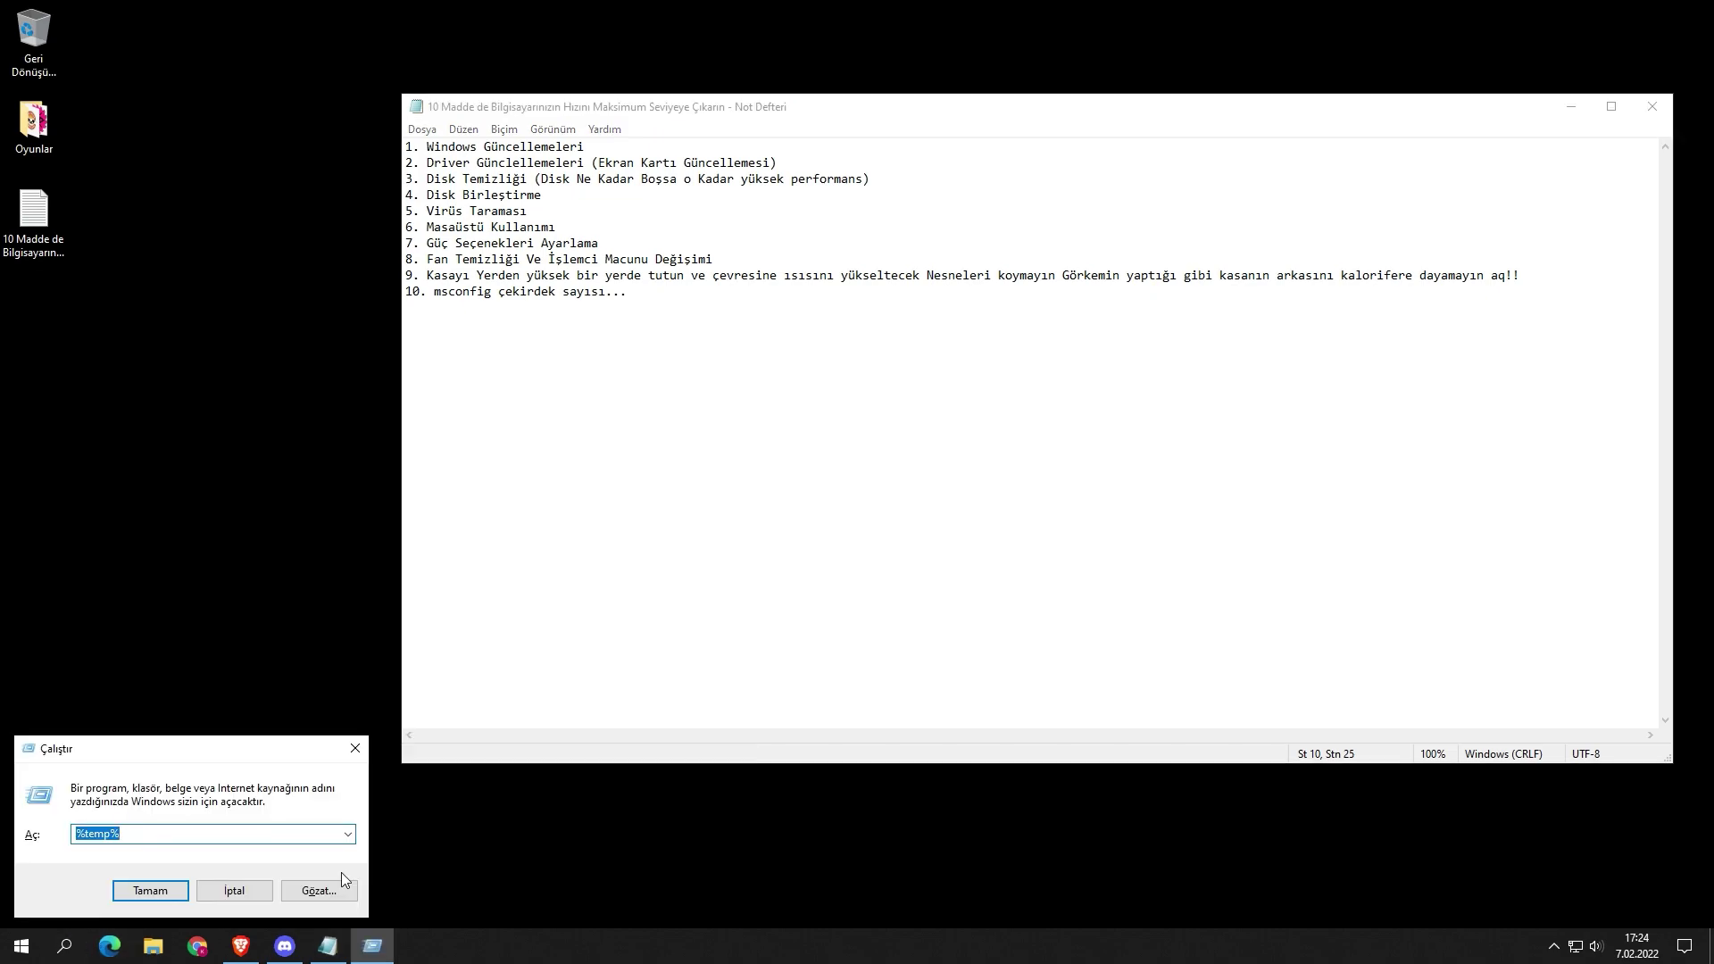
key(BackSpace)
text(temp)
key(Return)
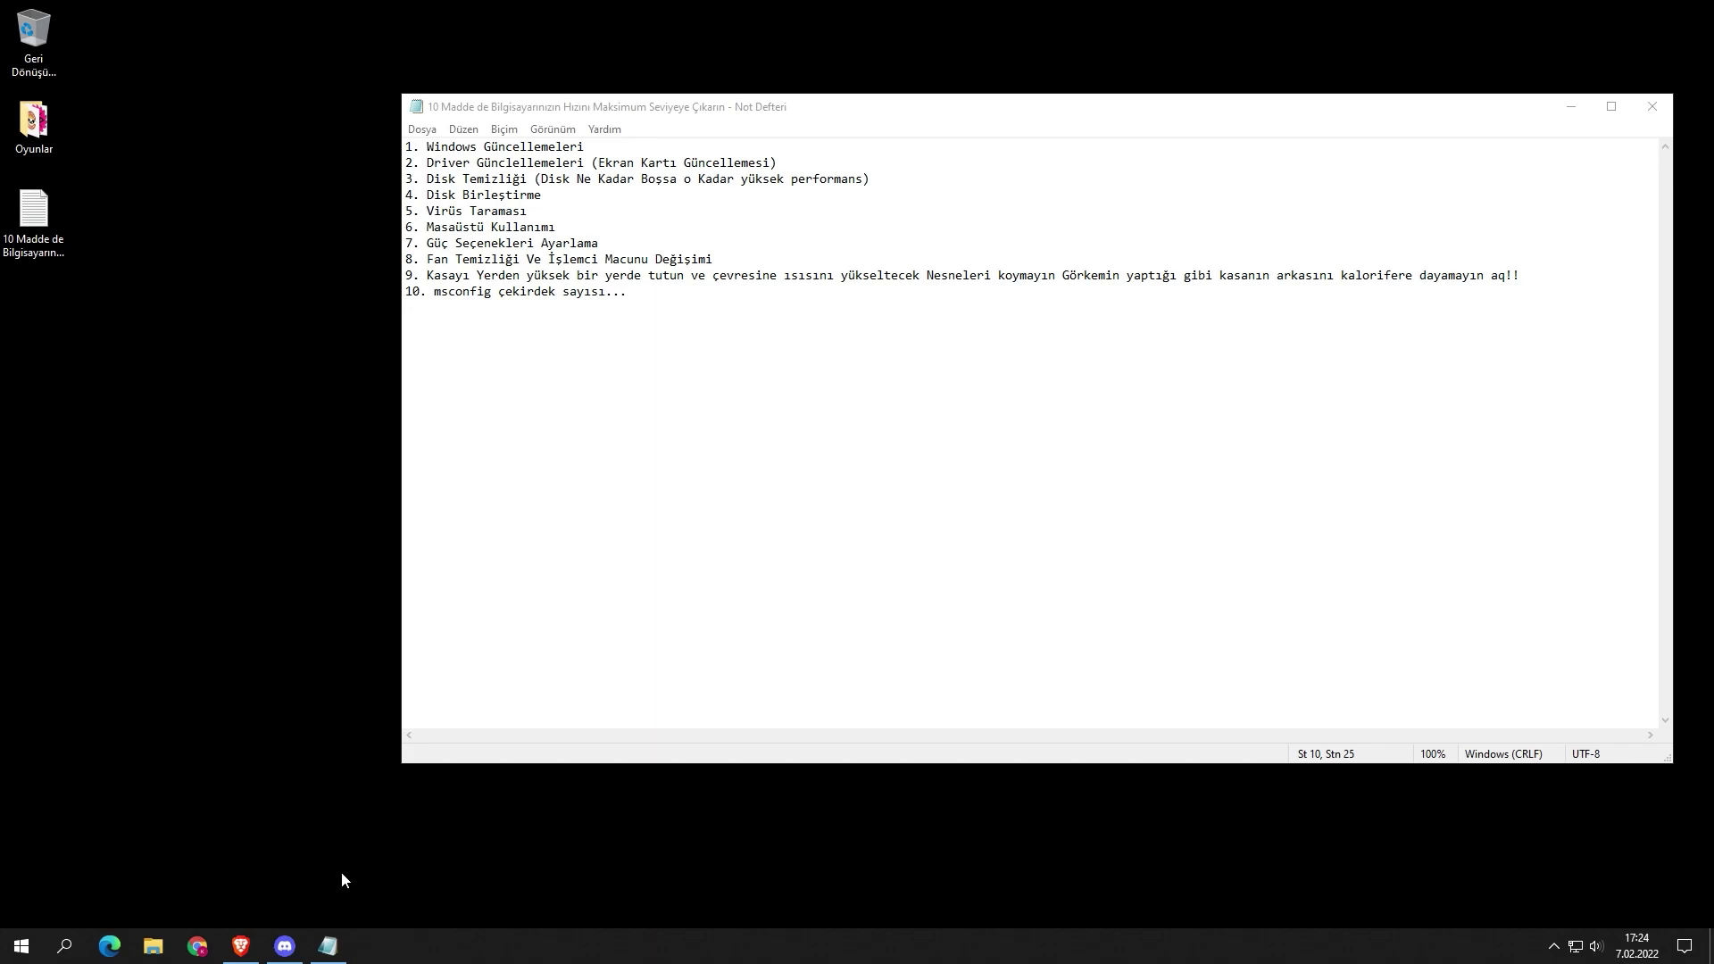
Step: Delete all items in the Windows Temp folder and close the folder
key(ctrl+a)
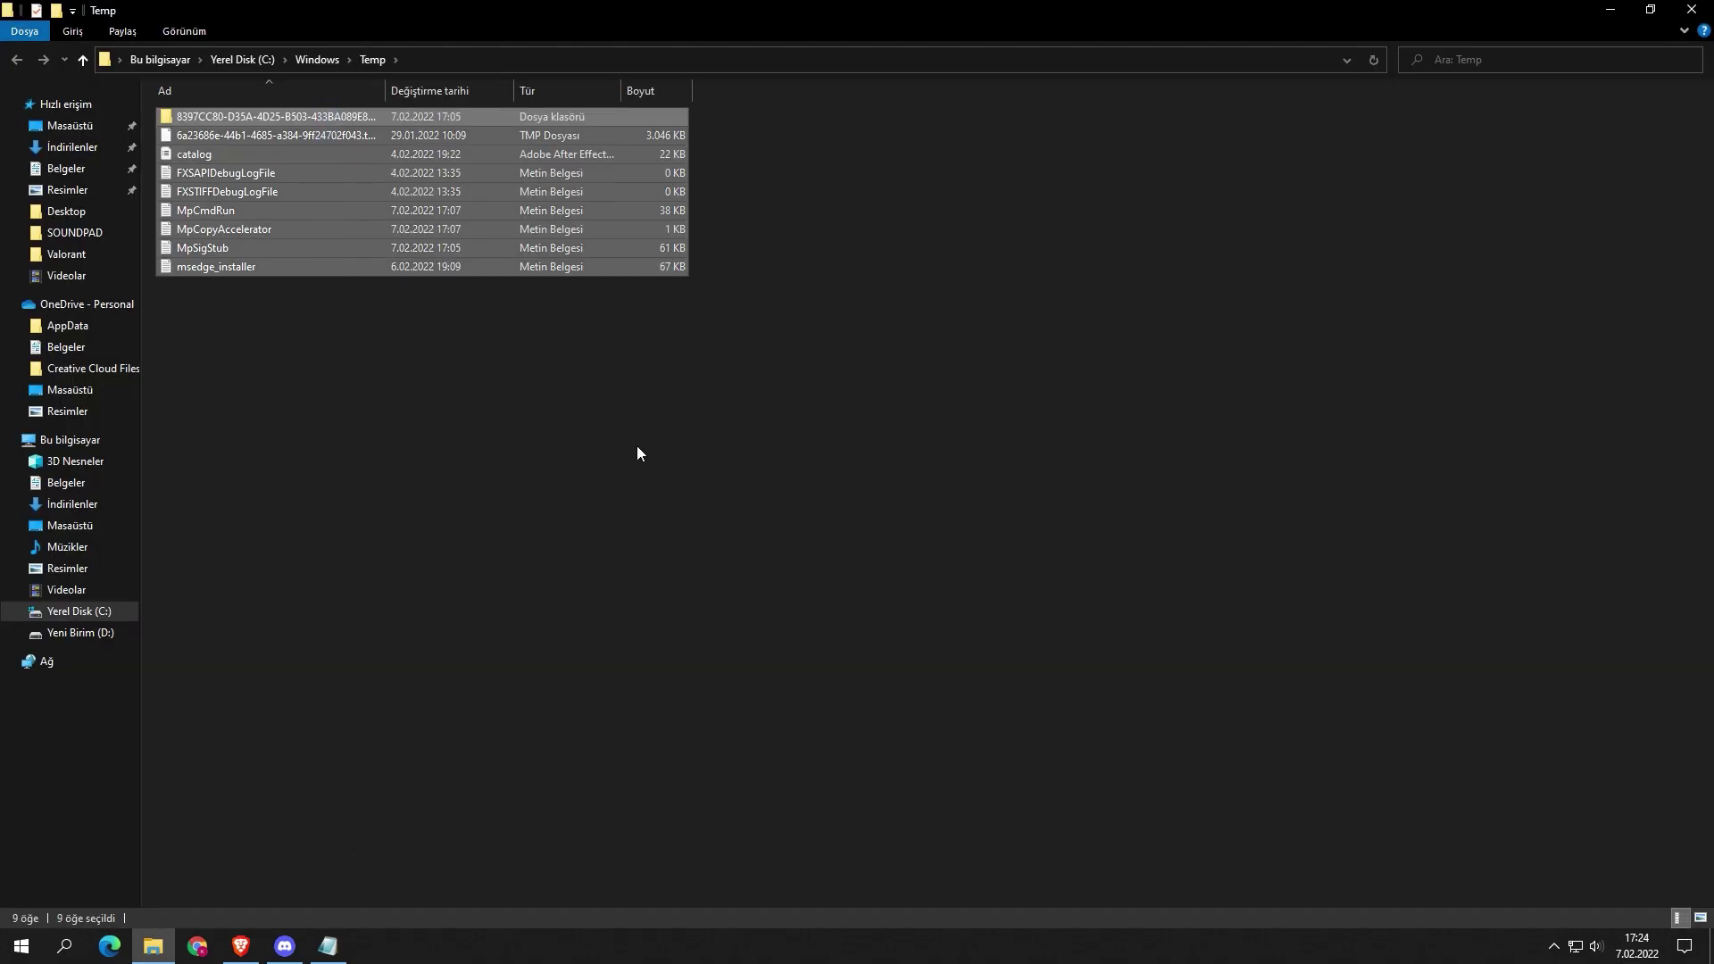
key(Delete)
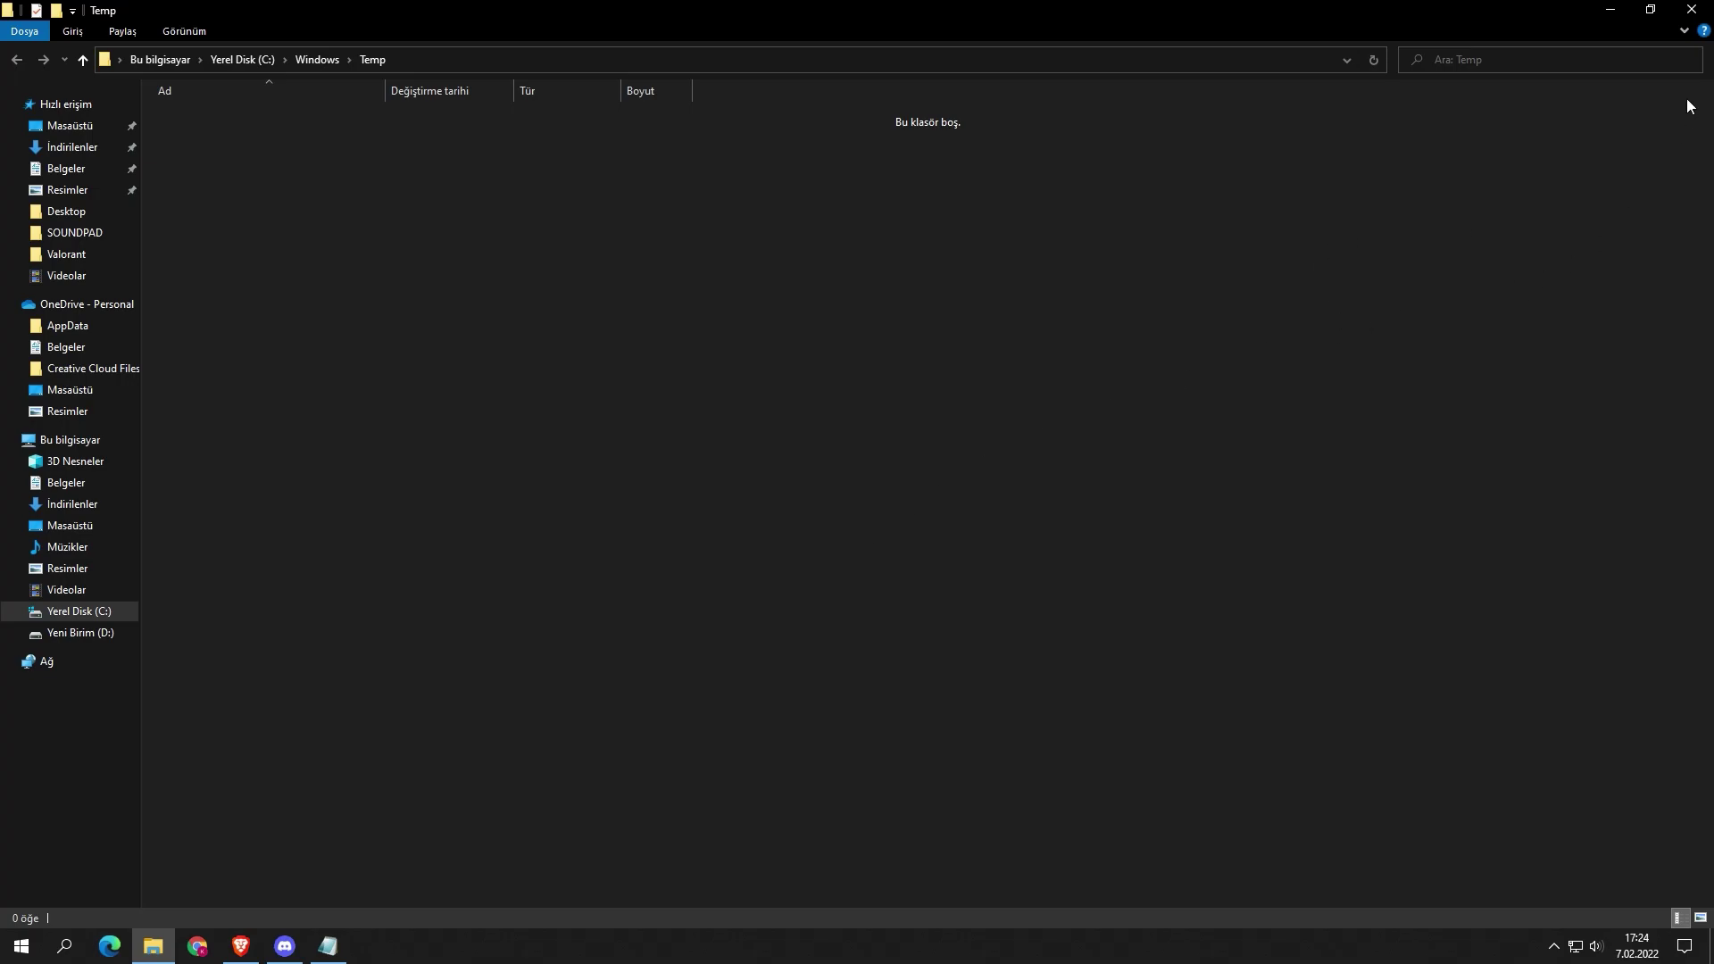
click(1692, 9)
Step: View the drives under This PC in File Explorer, and bring the ten-point Notepad checklist back to the front
click(778, 481)
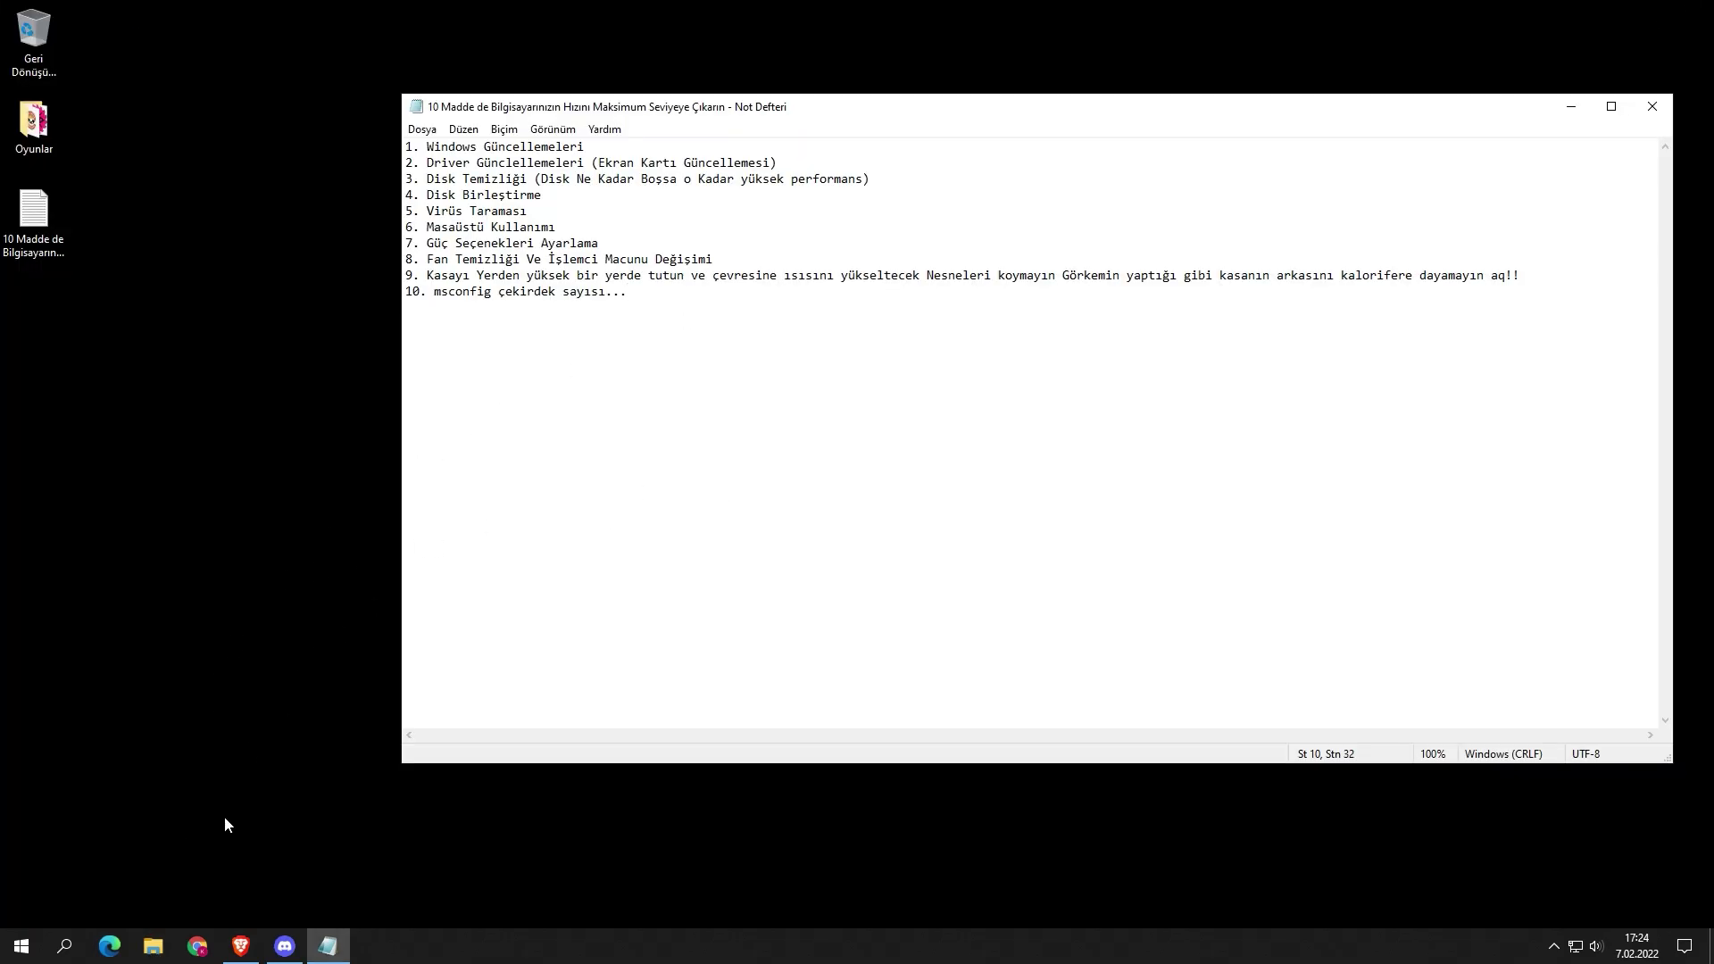
click(153, 945)
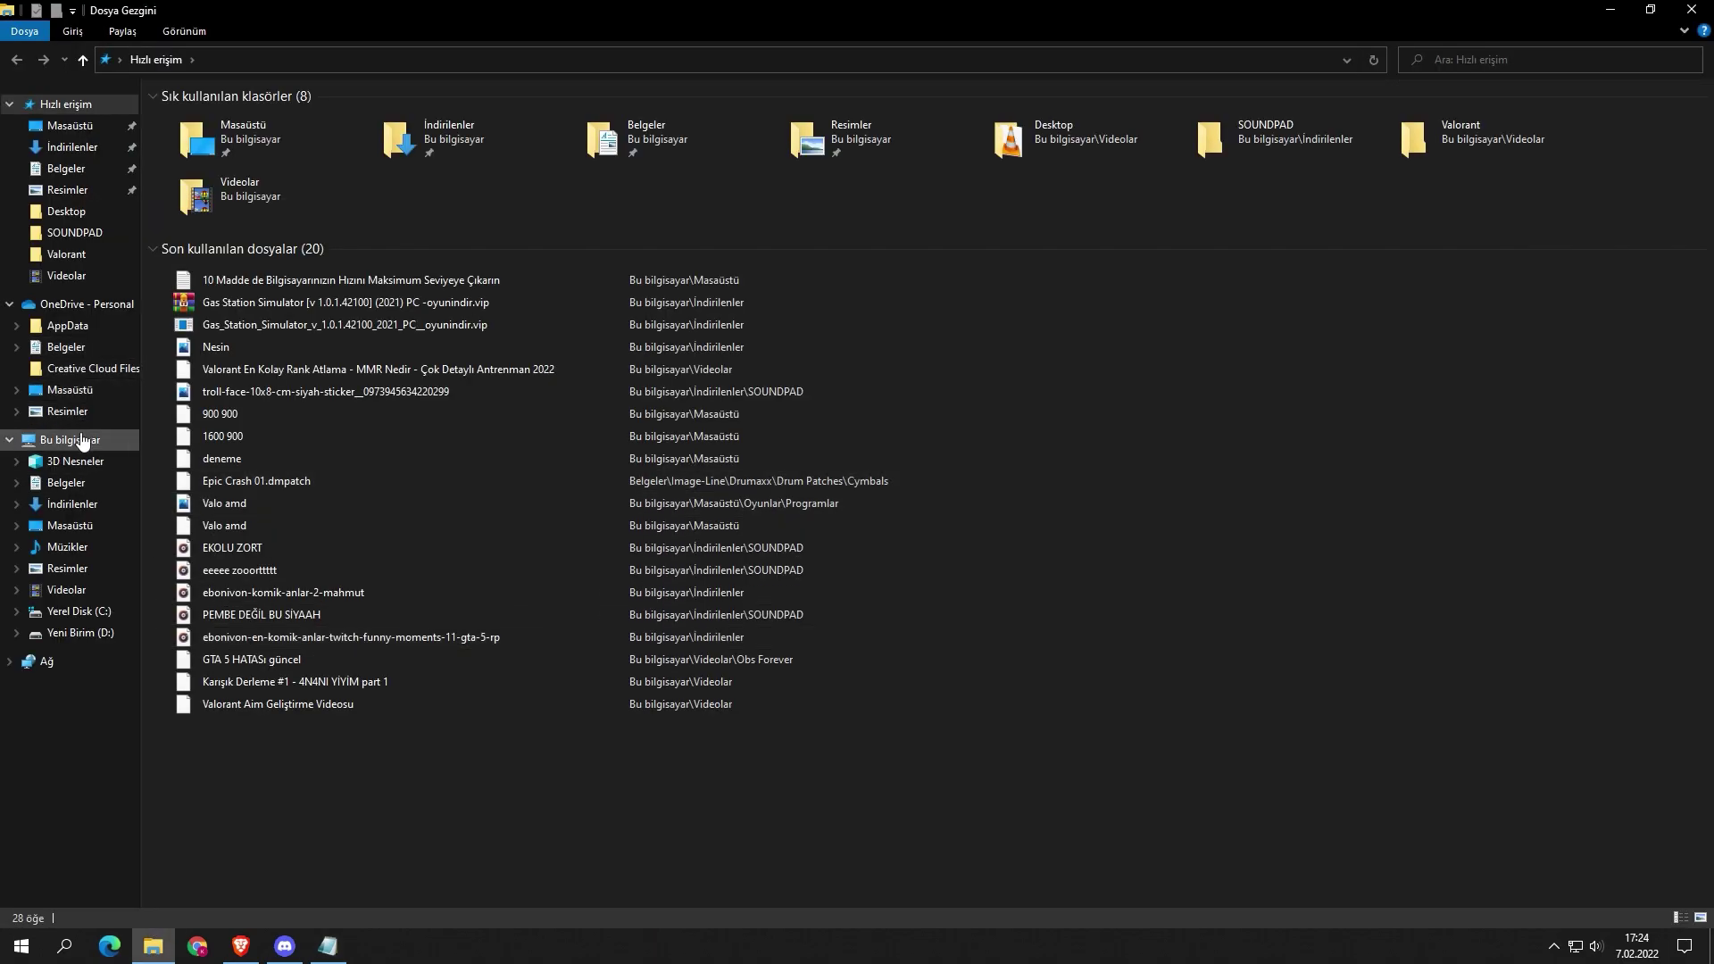
click(82, 439)
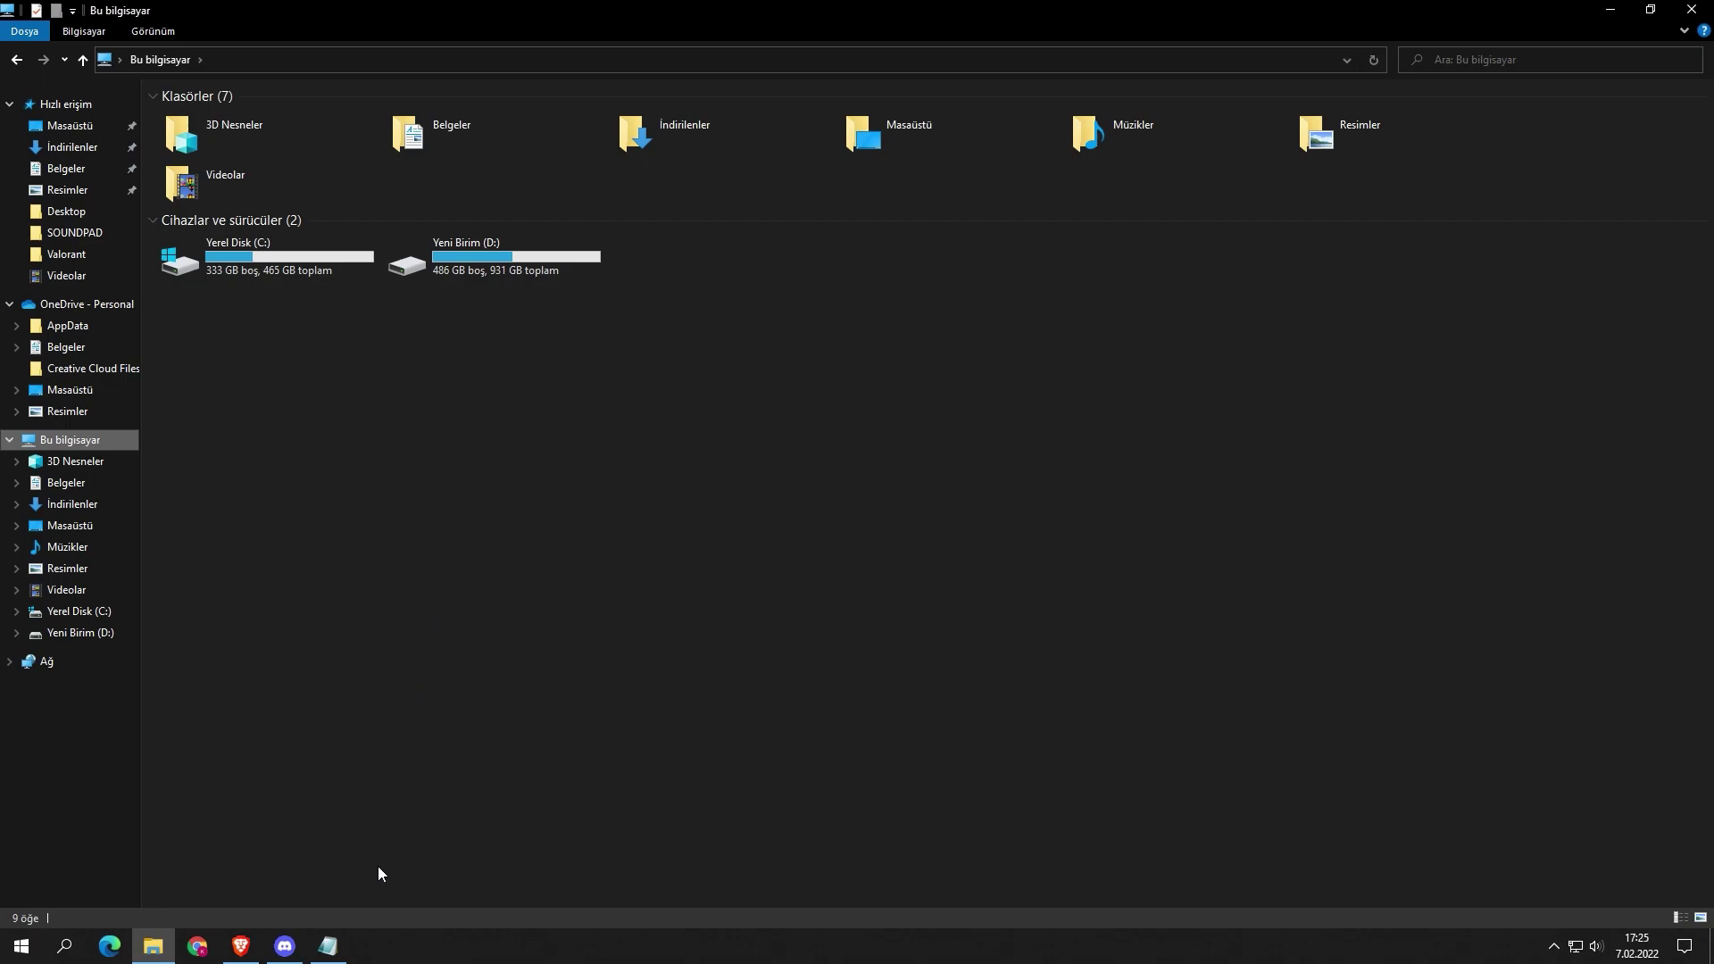
click(328, 945)
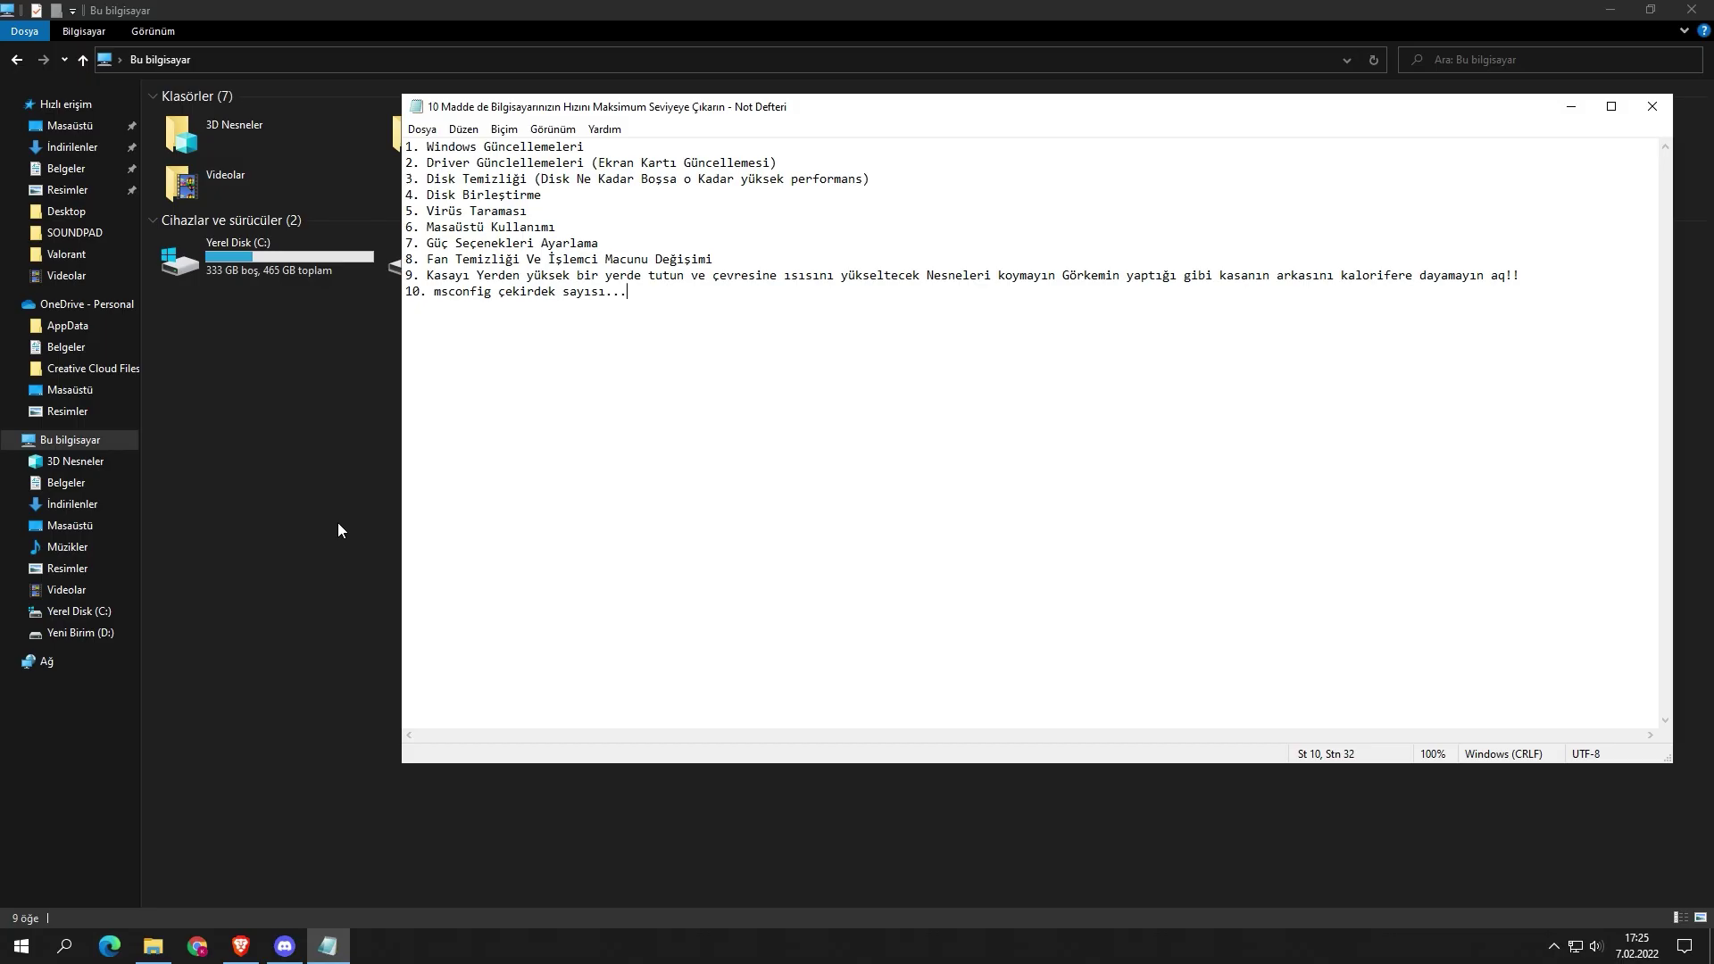
Step: Bring up the SUPERAntiSpyware page in Brave, and start a full scan (Tam tarama) from Windows Security's virus and threat protection
click(240, 946)
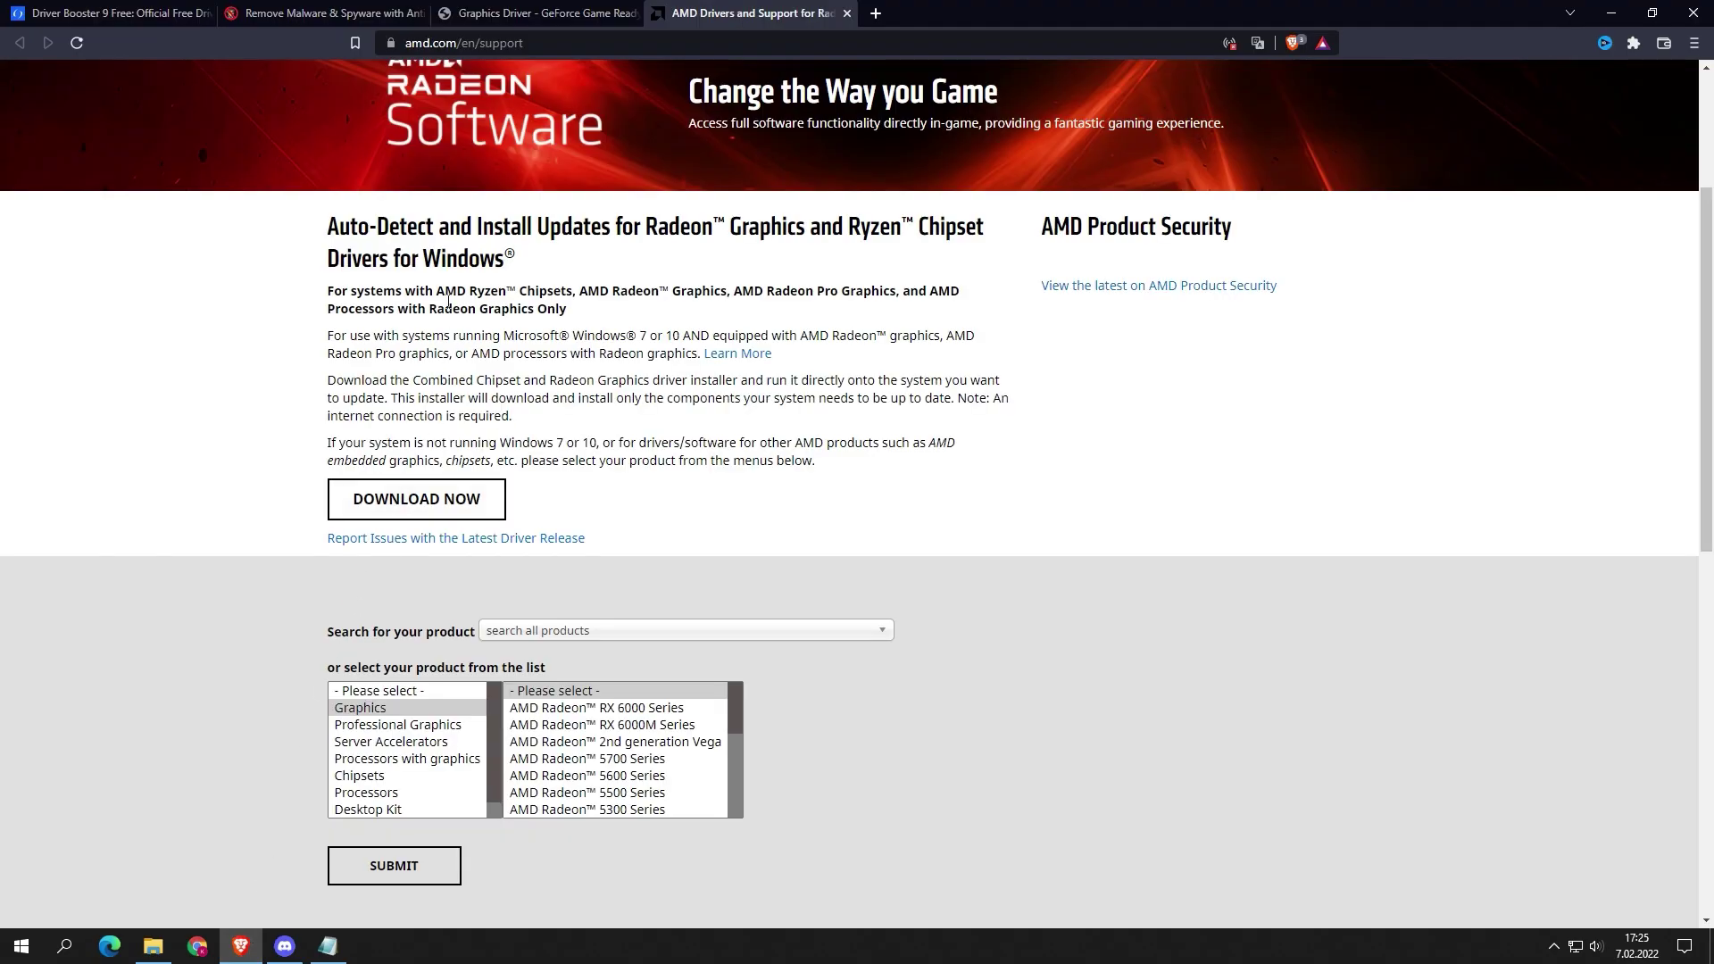
click(307, 10)
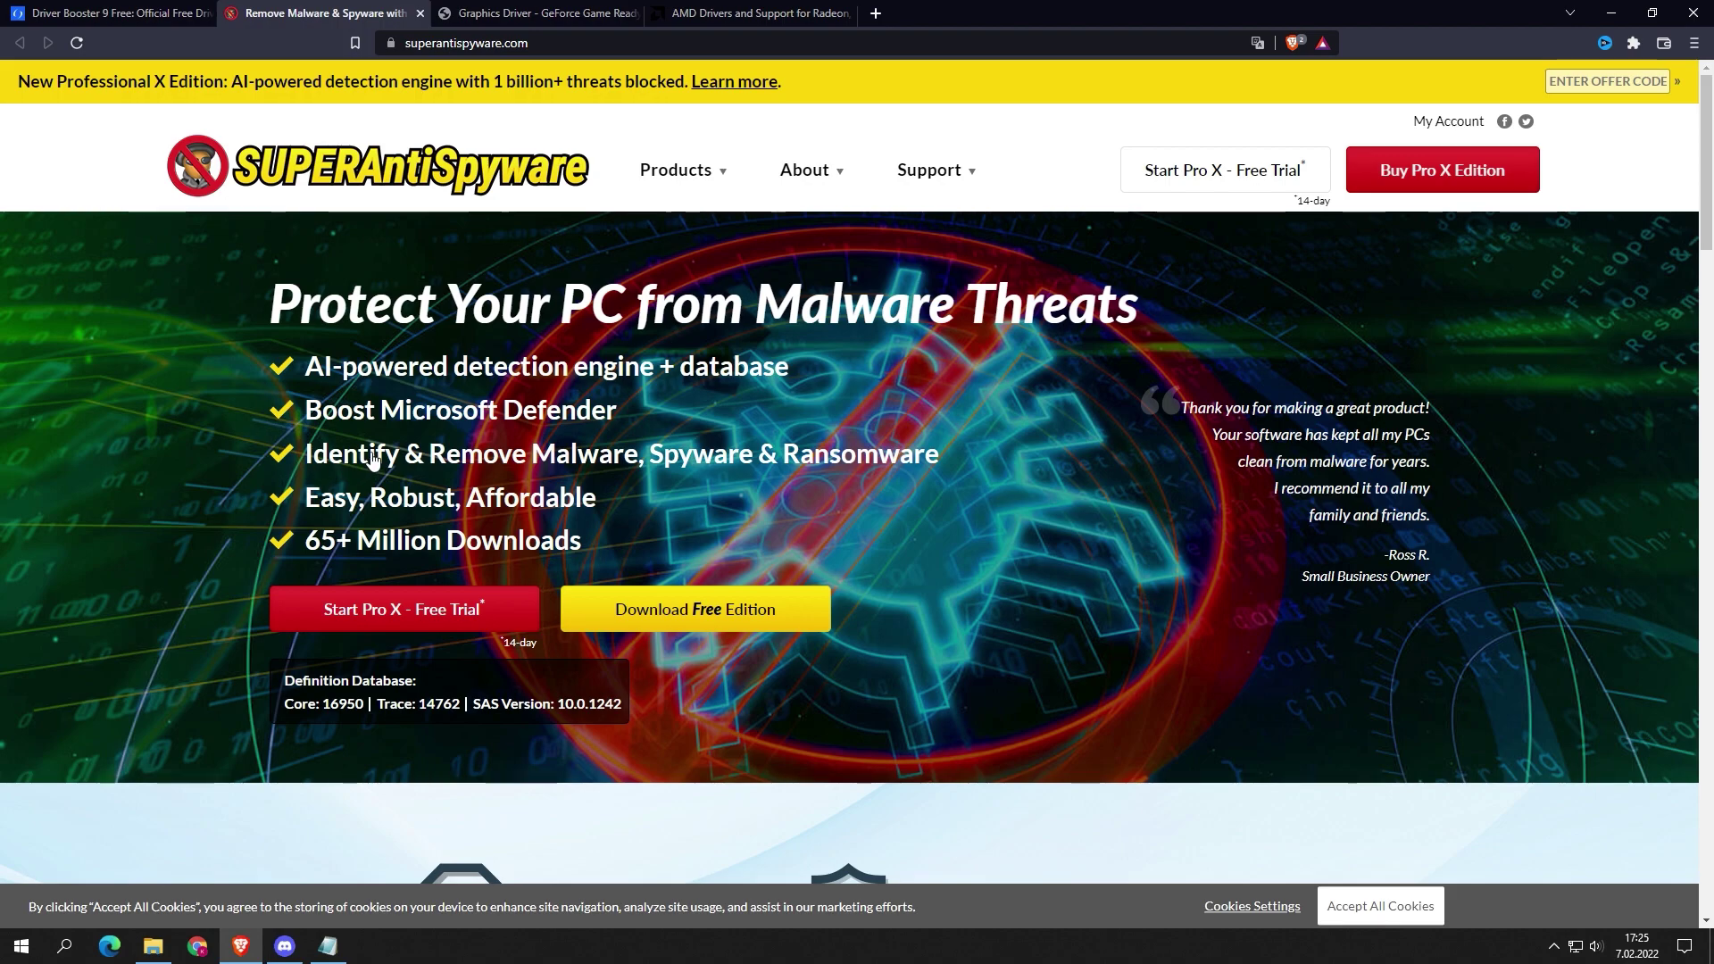
click(1555, 946)
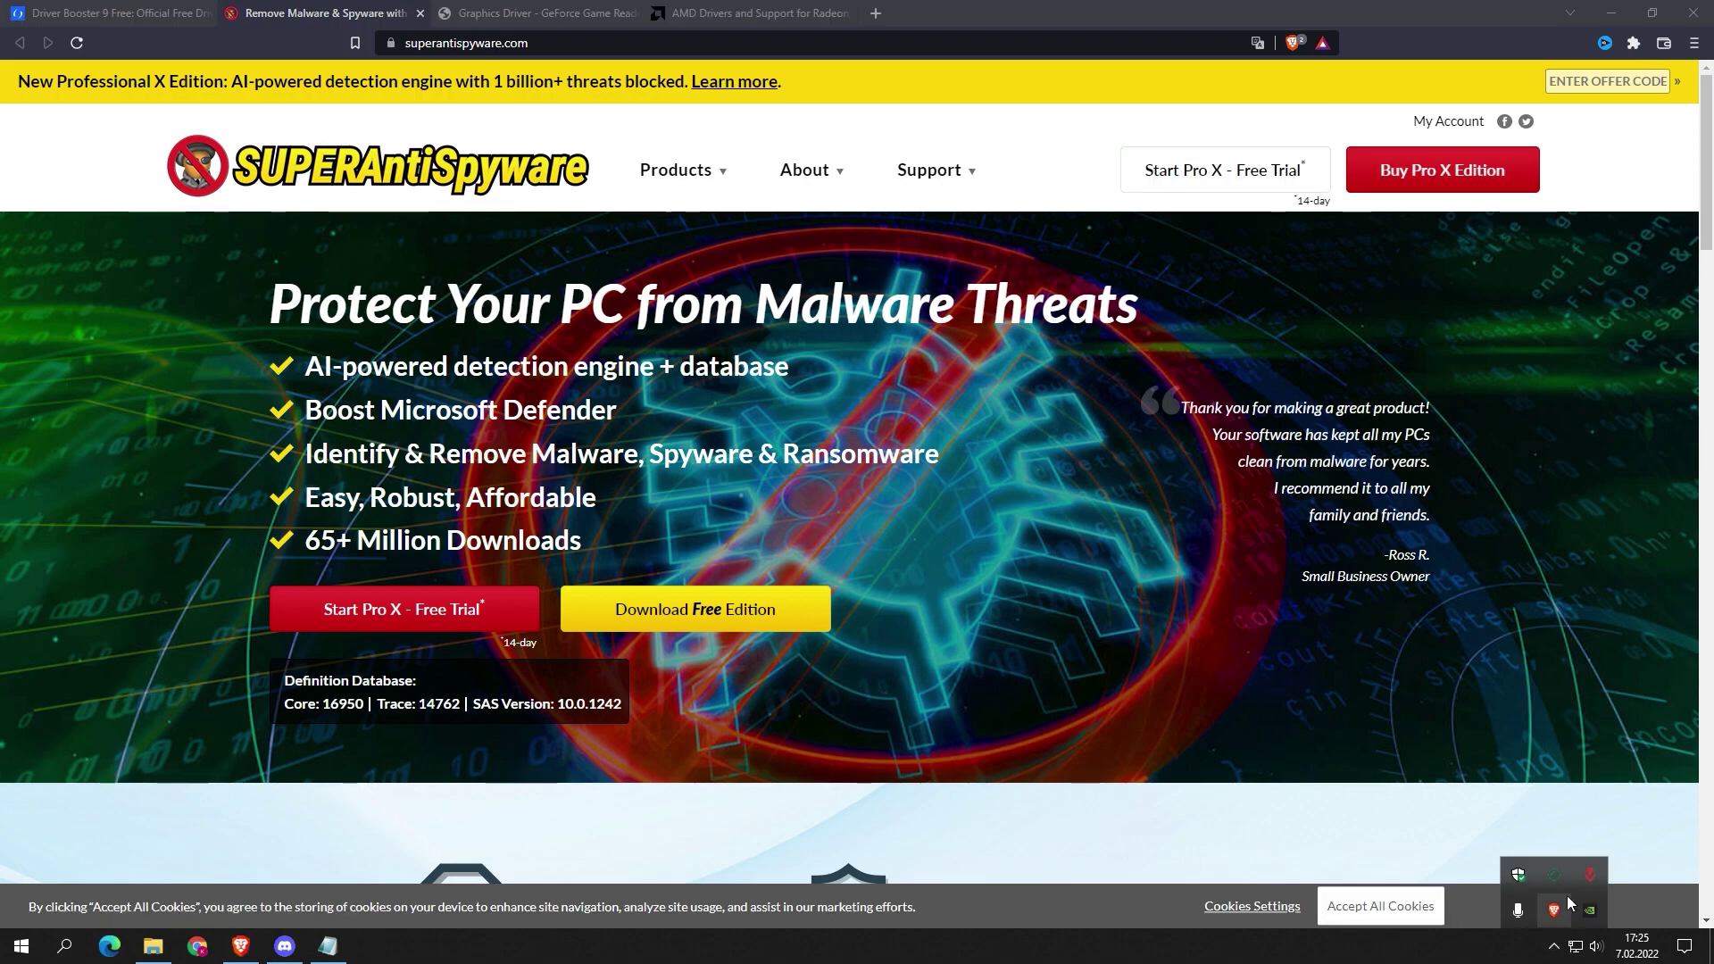
click(1518, 875)
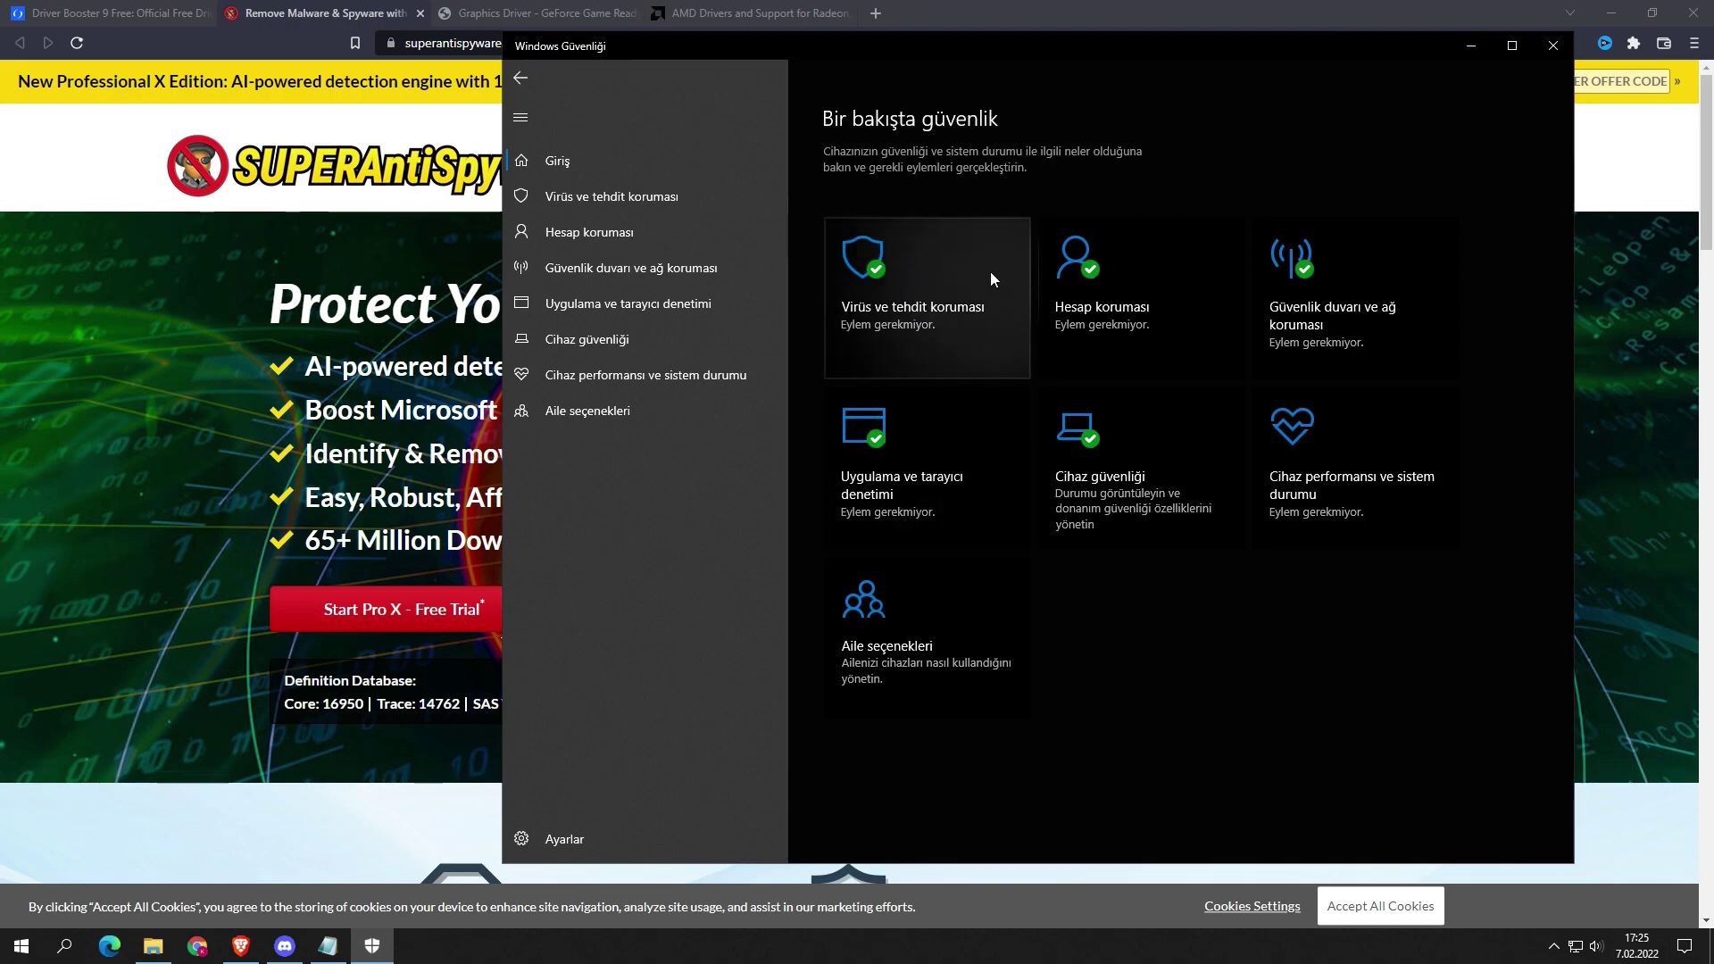
click(928, 286)
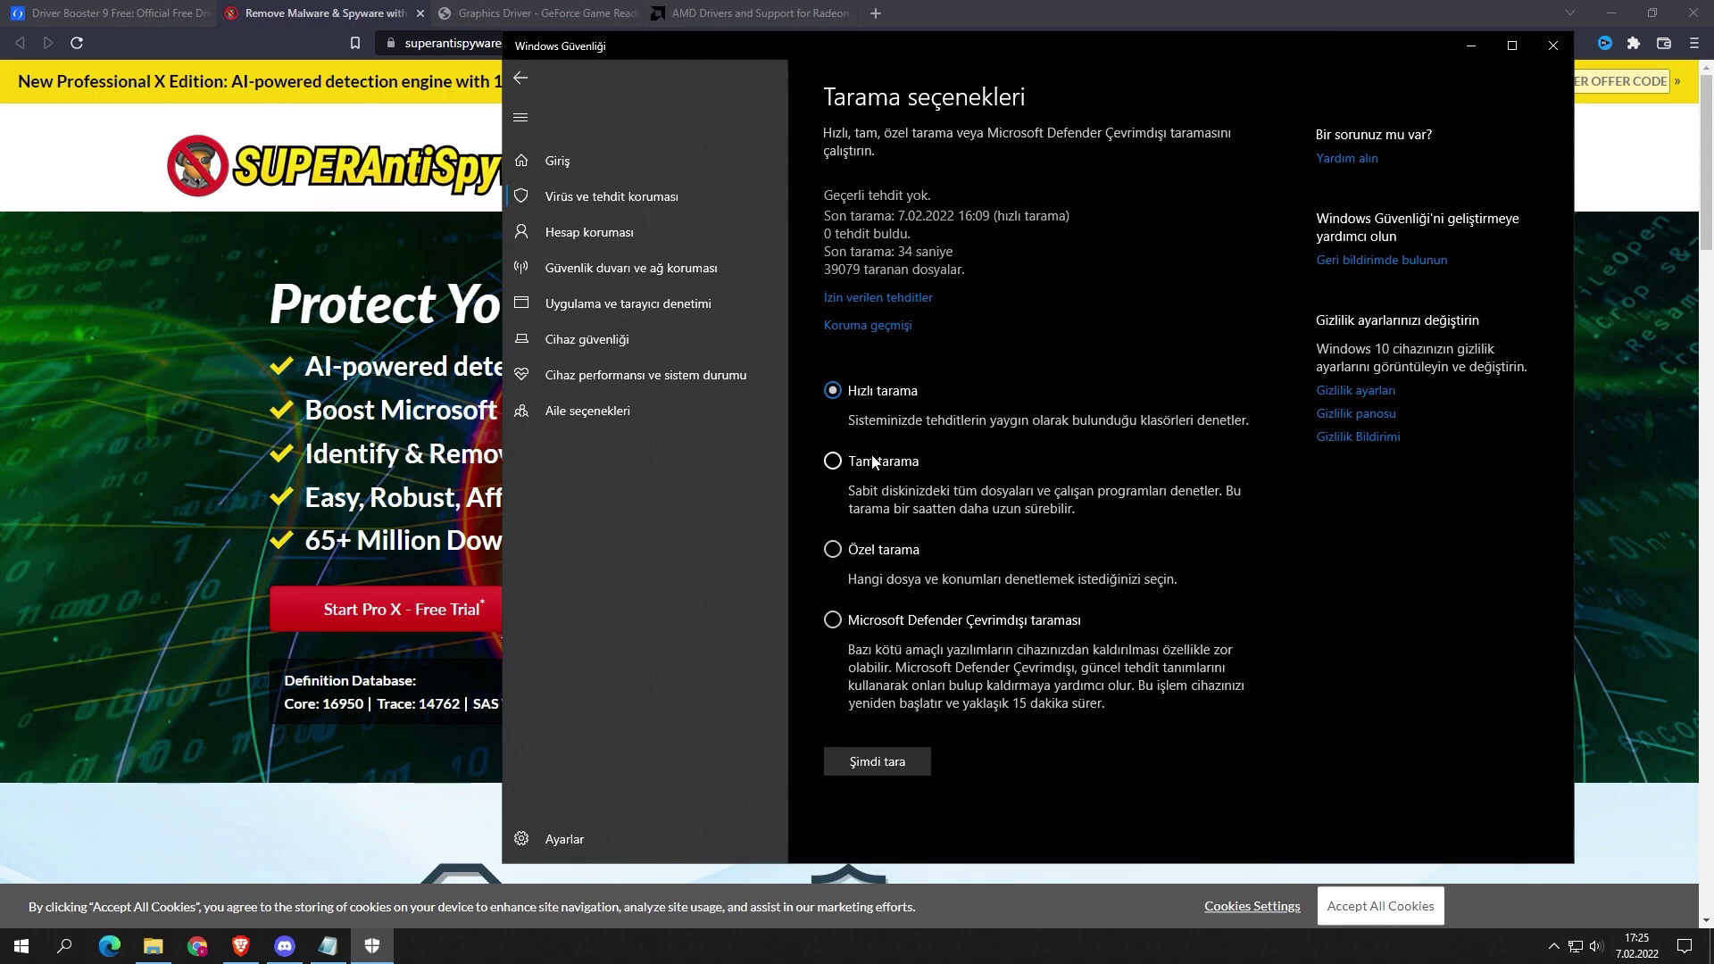
click(843, 461)
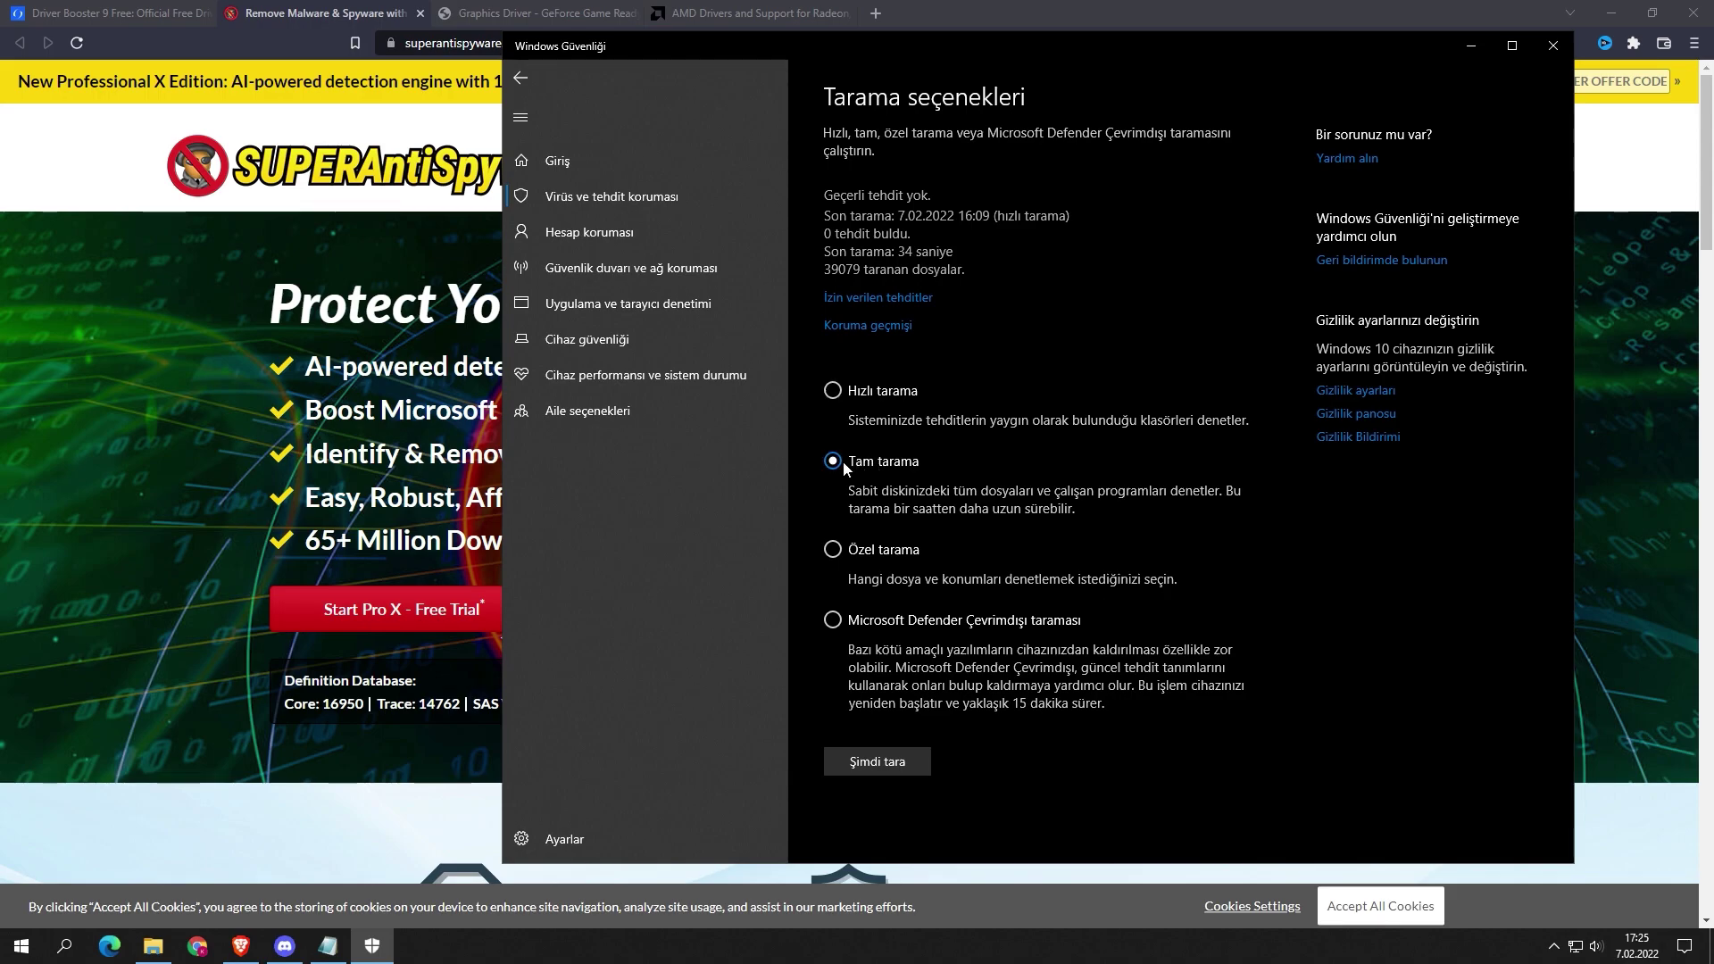
click(897, 763)
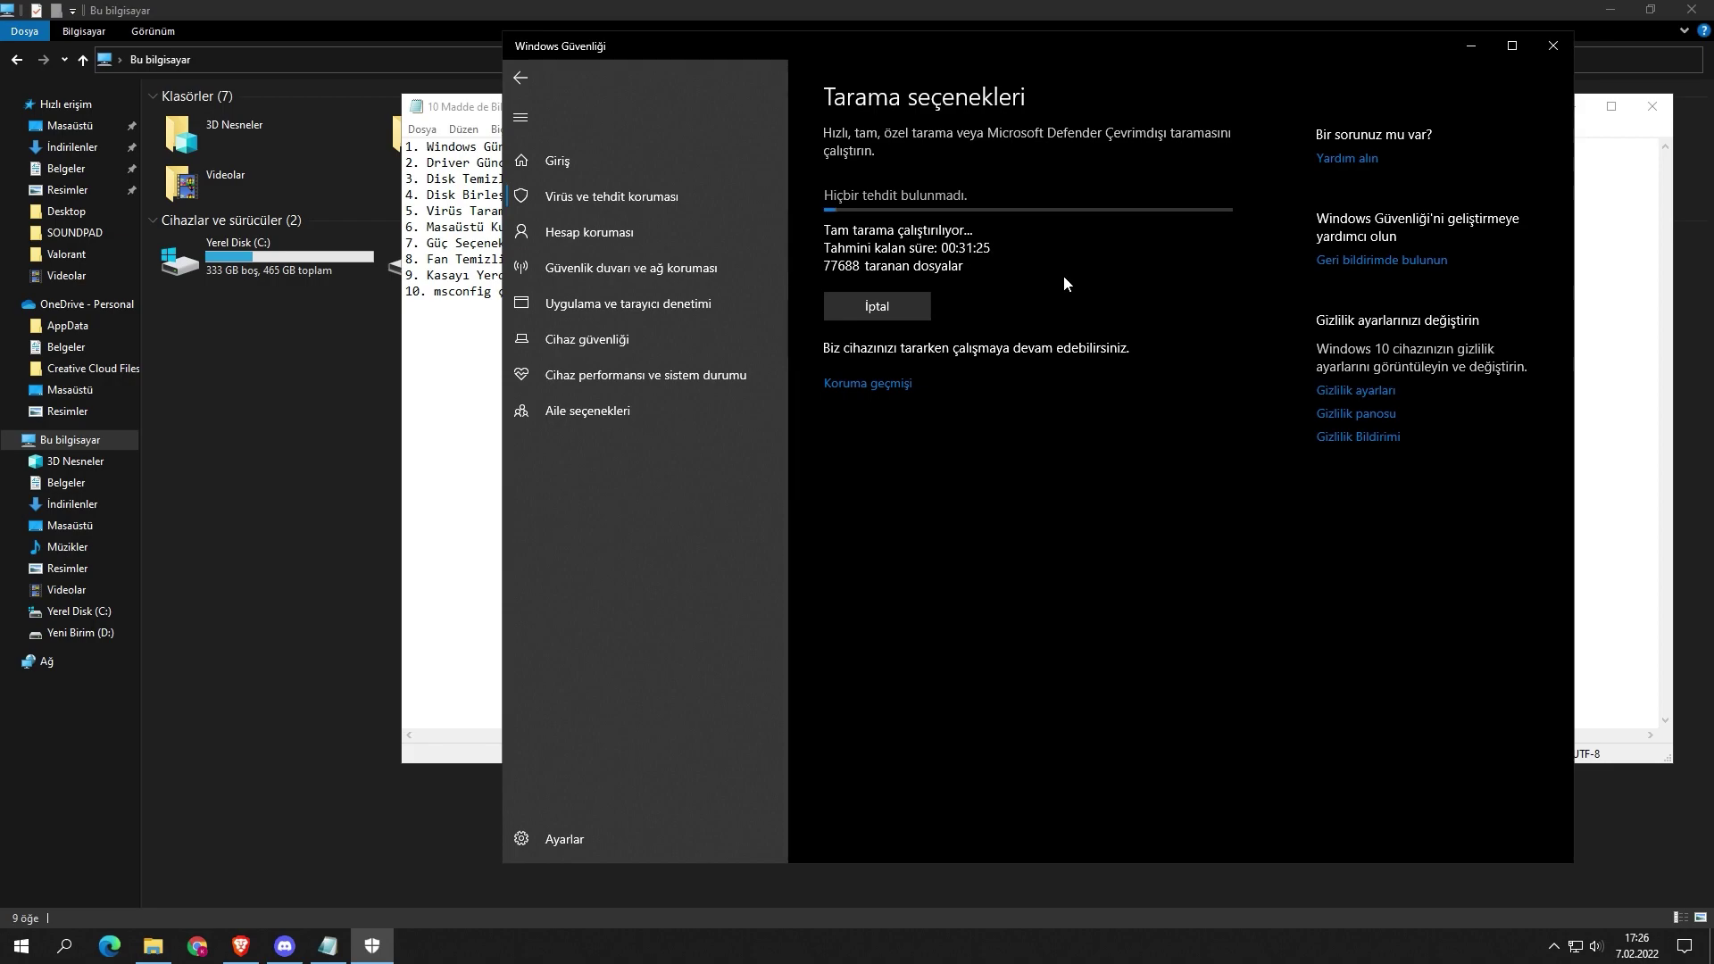
Step: Accept the cookies on the SUPERAntiSpyware website, and launch the installed SUPERAntiSpyware Free Edition by searching Windows for super
click(241, 946)
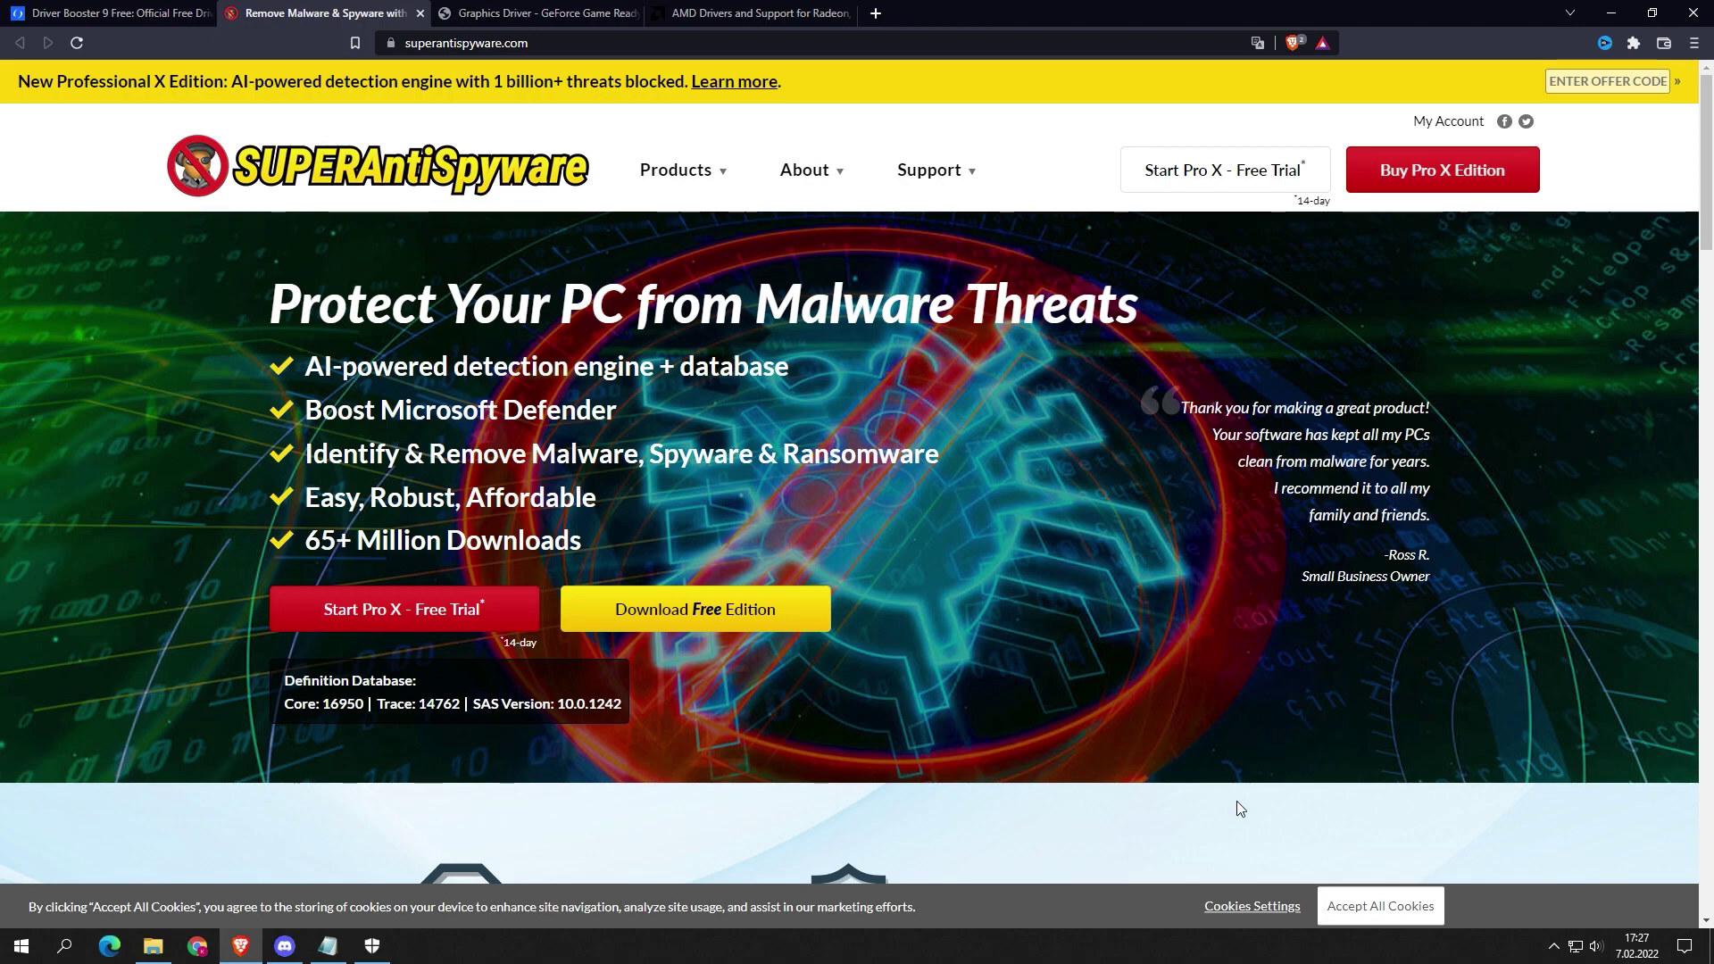
click(1385, 891)
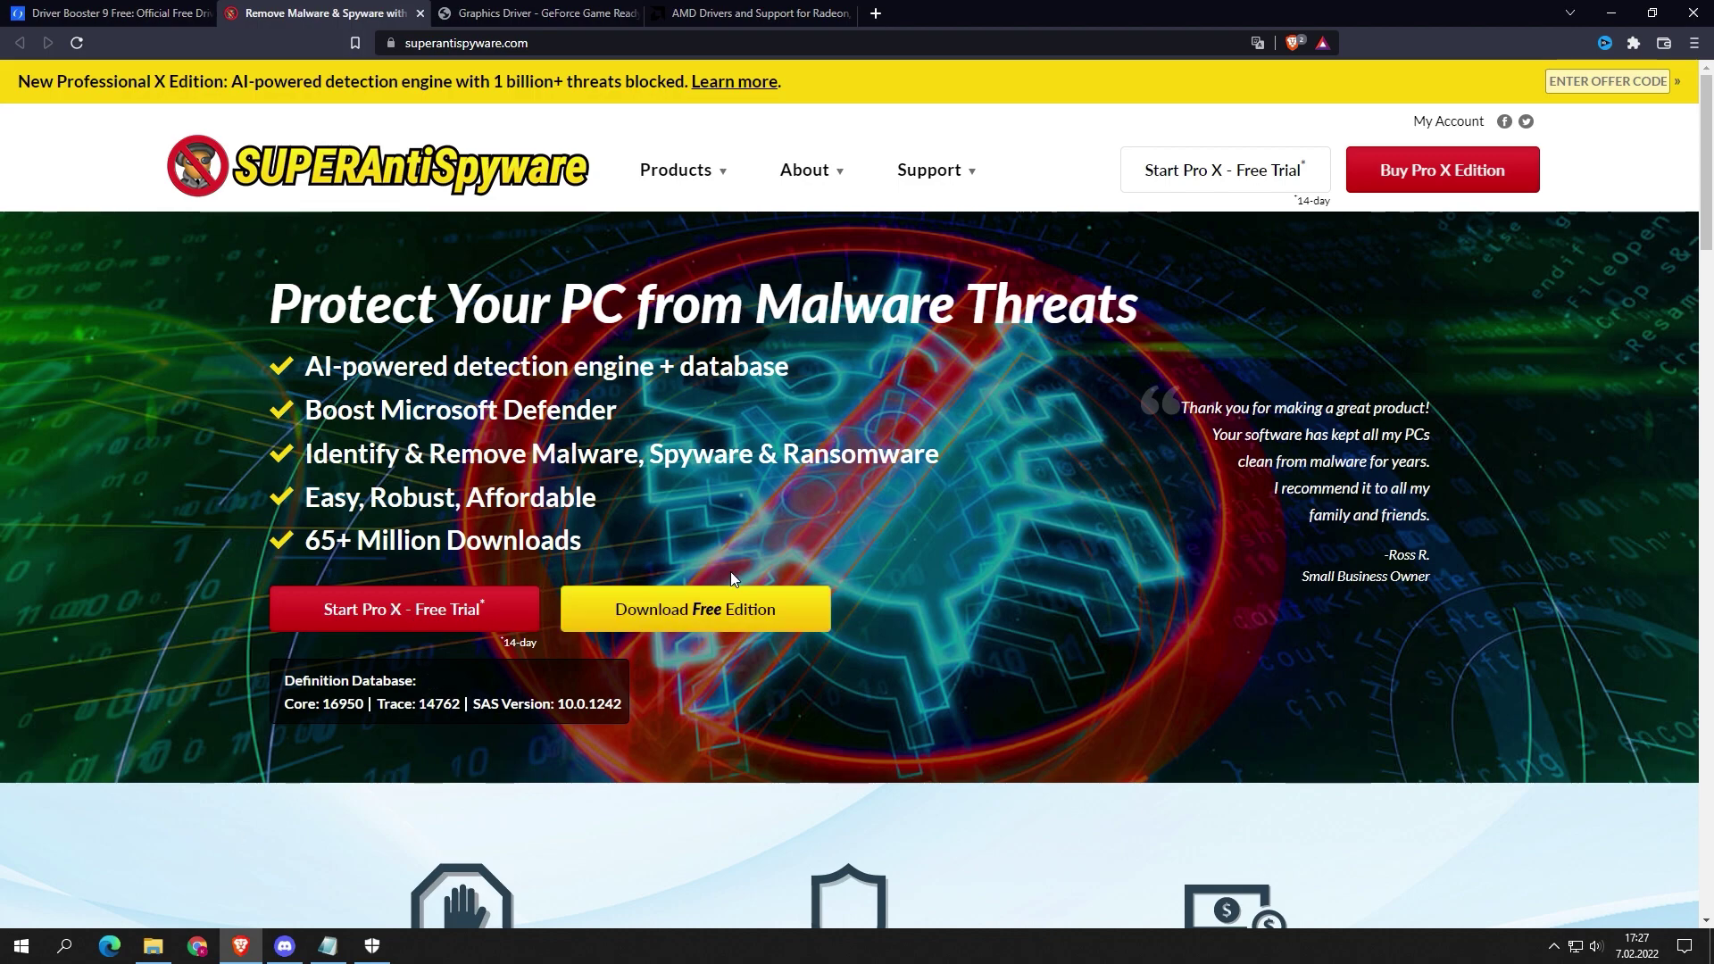
click(66, 945)
text(super)
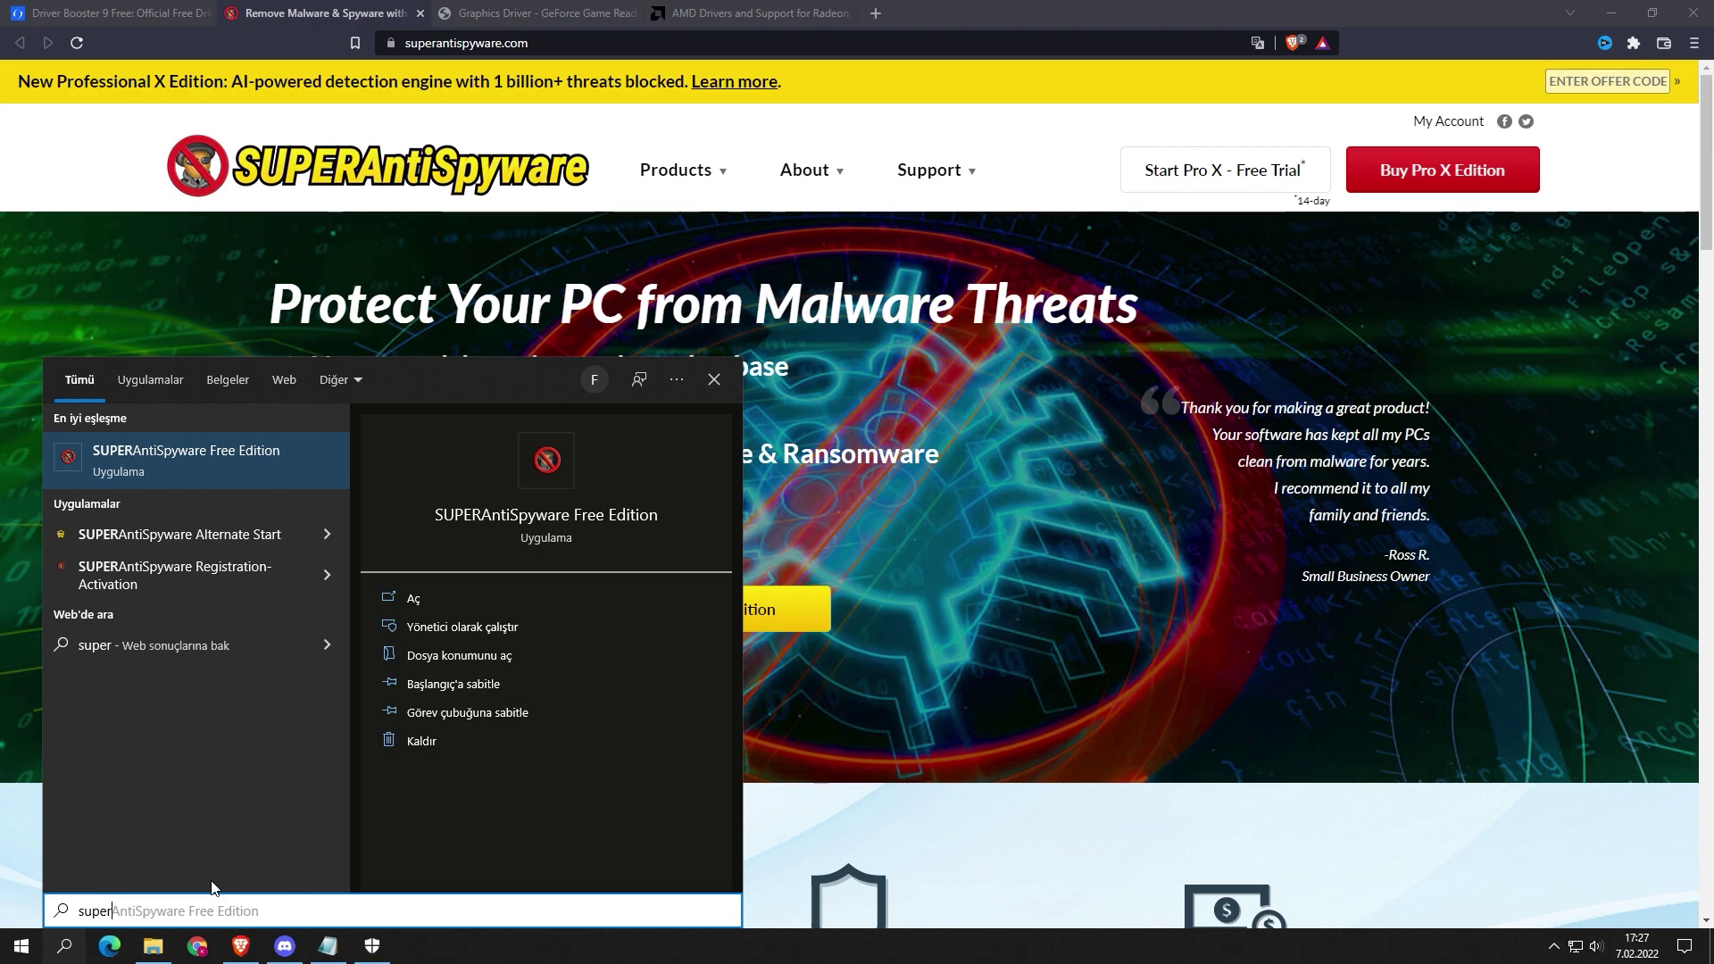
key(Return)
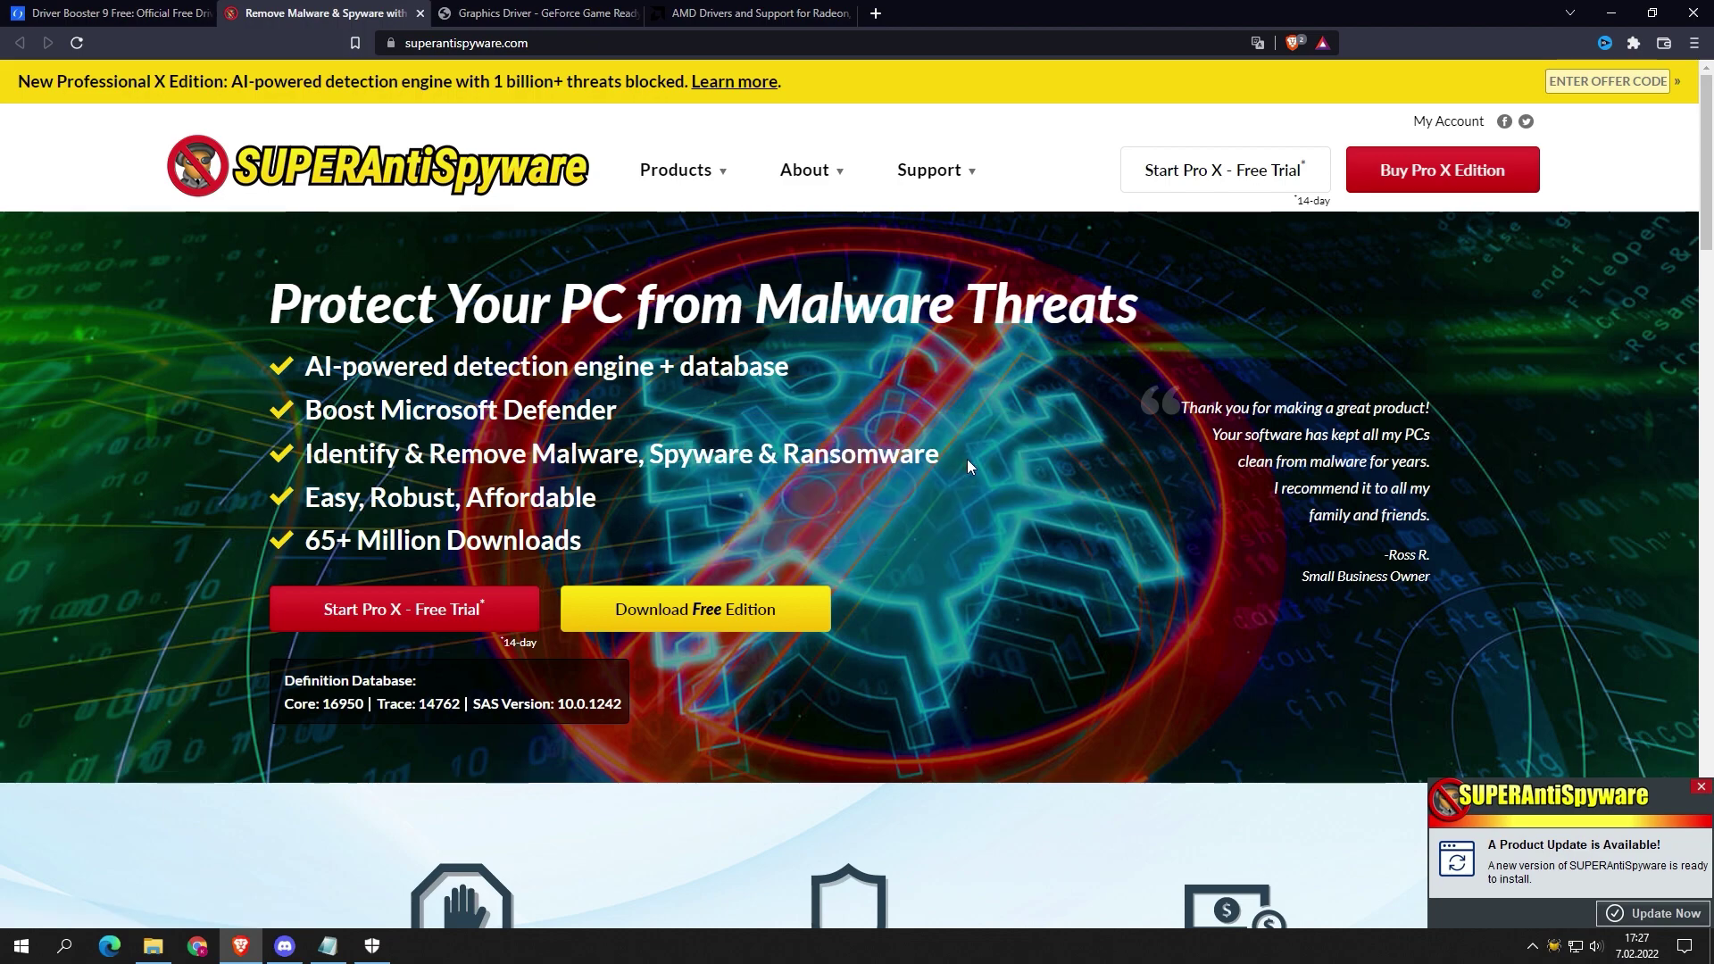
Step: Dismiss SUPERAntiSpyware's product and definition update reminders, and start a Complete Scan of the computer from its main window
click(1701, 787)
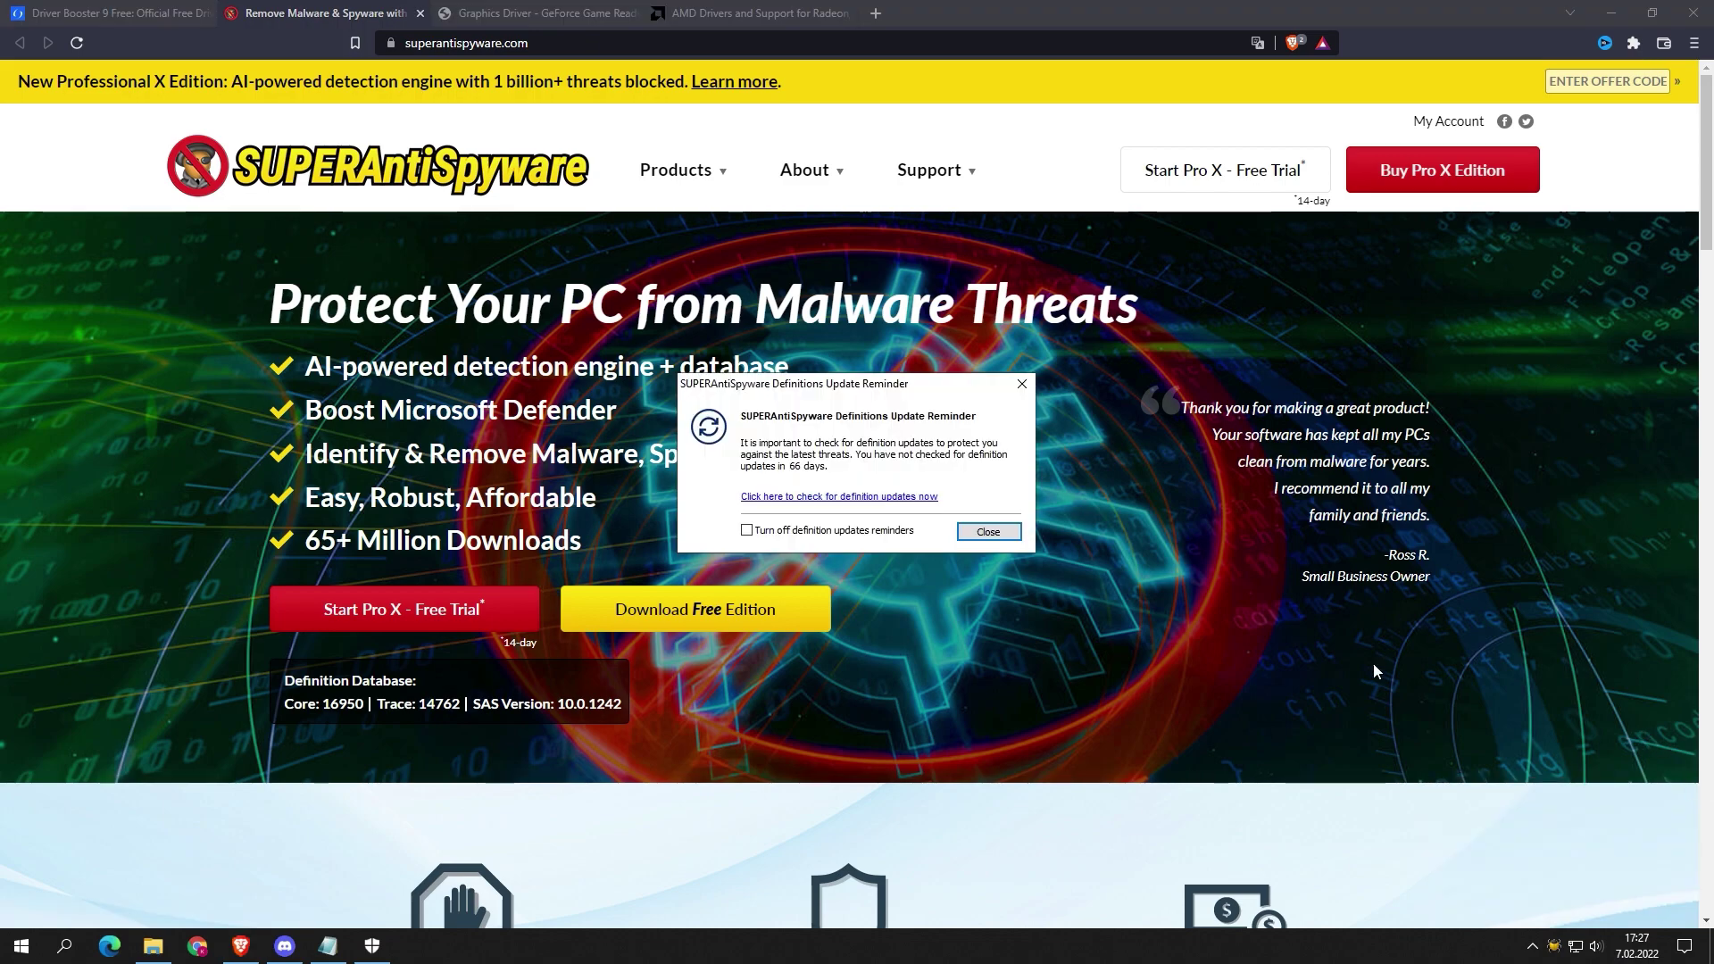
click(987, 533)
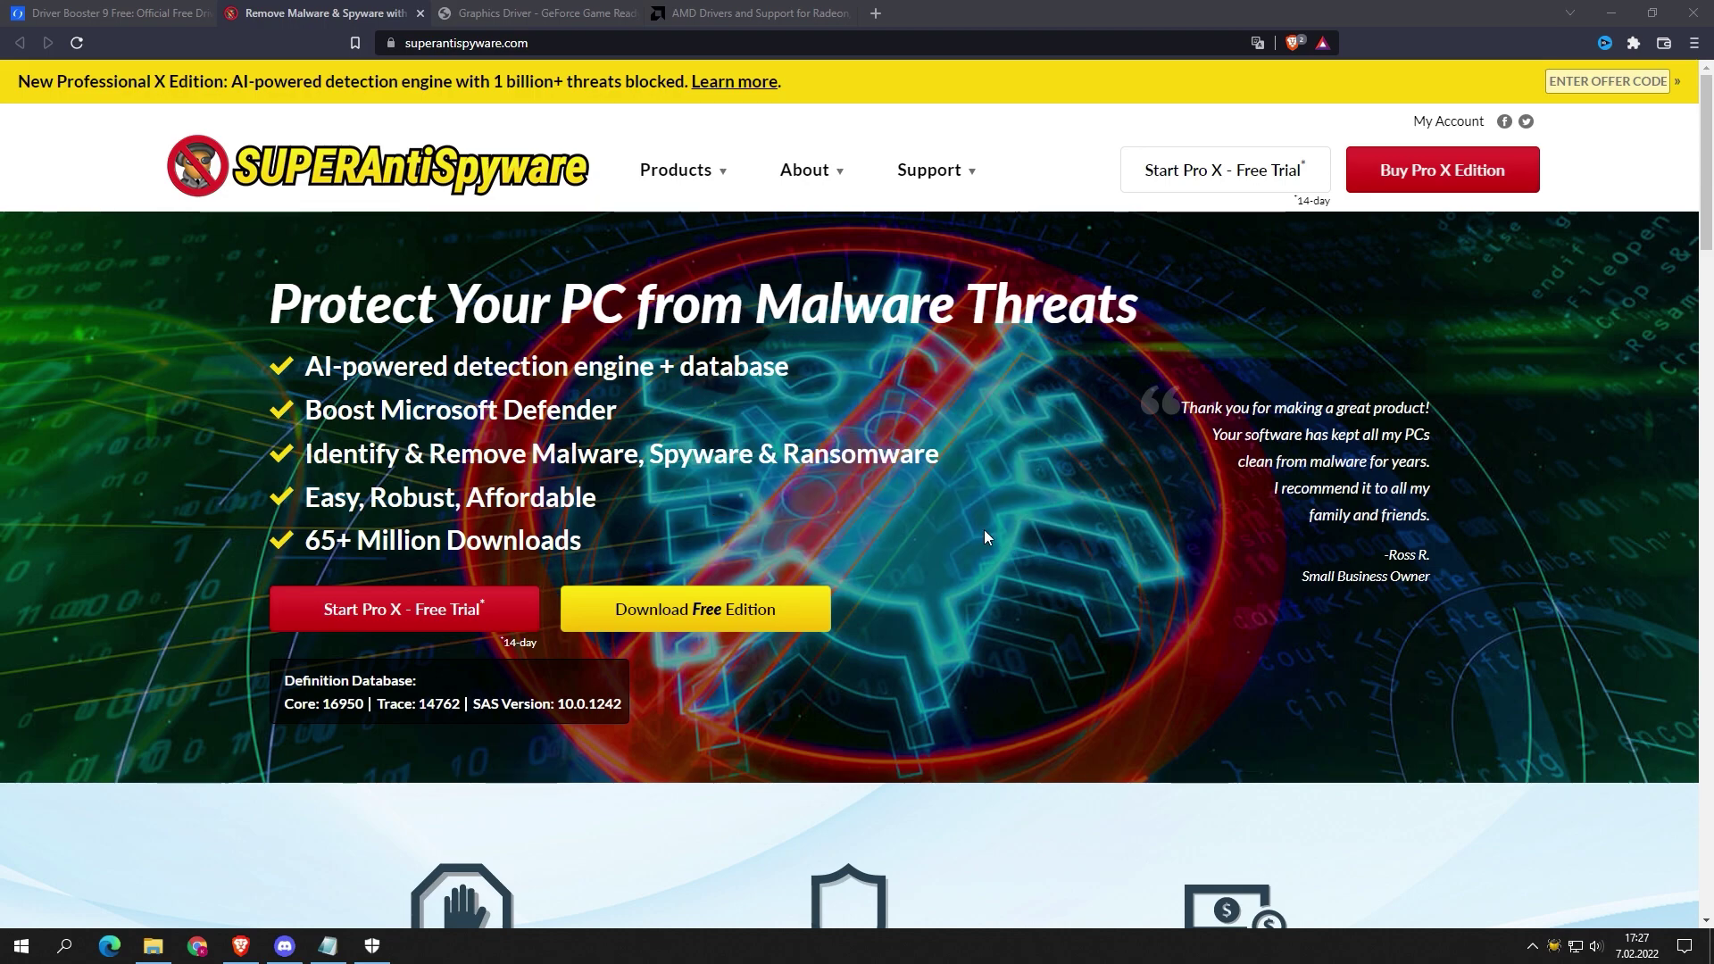
double_click(1553, 946)
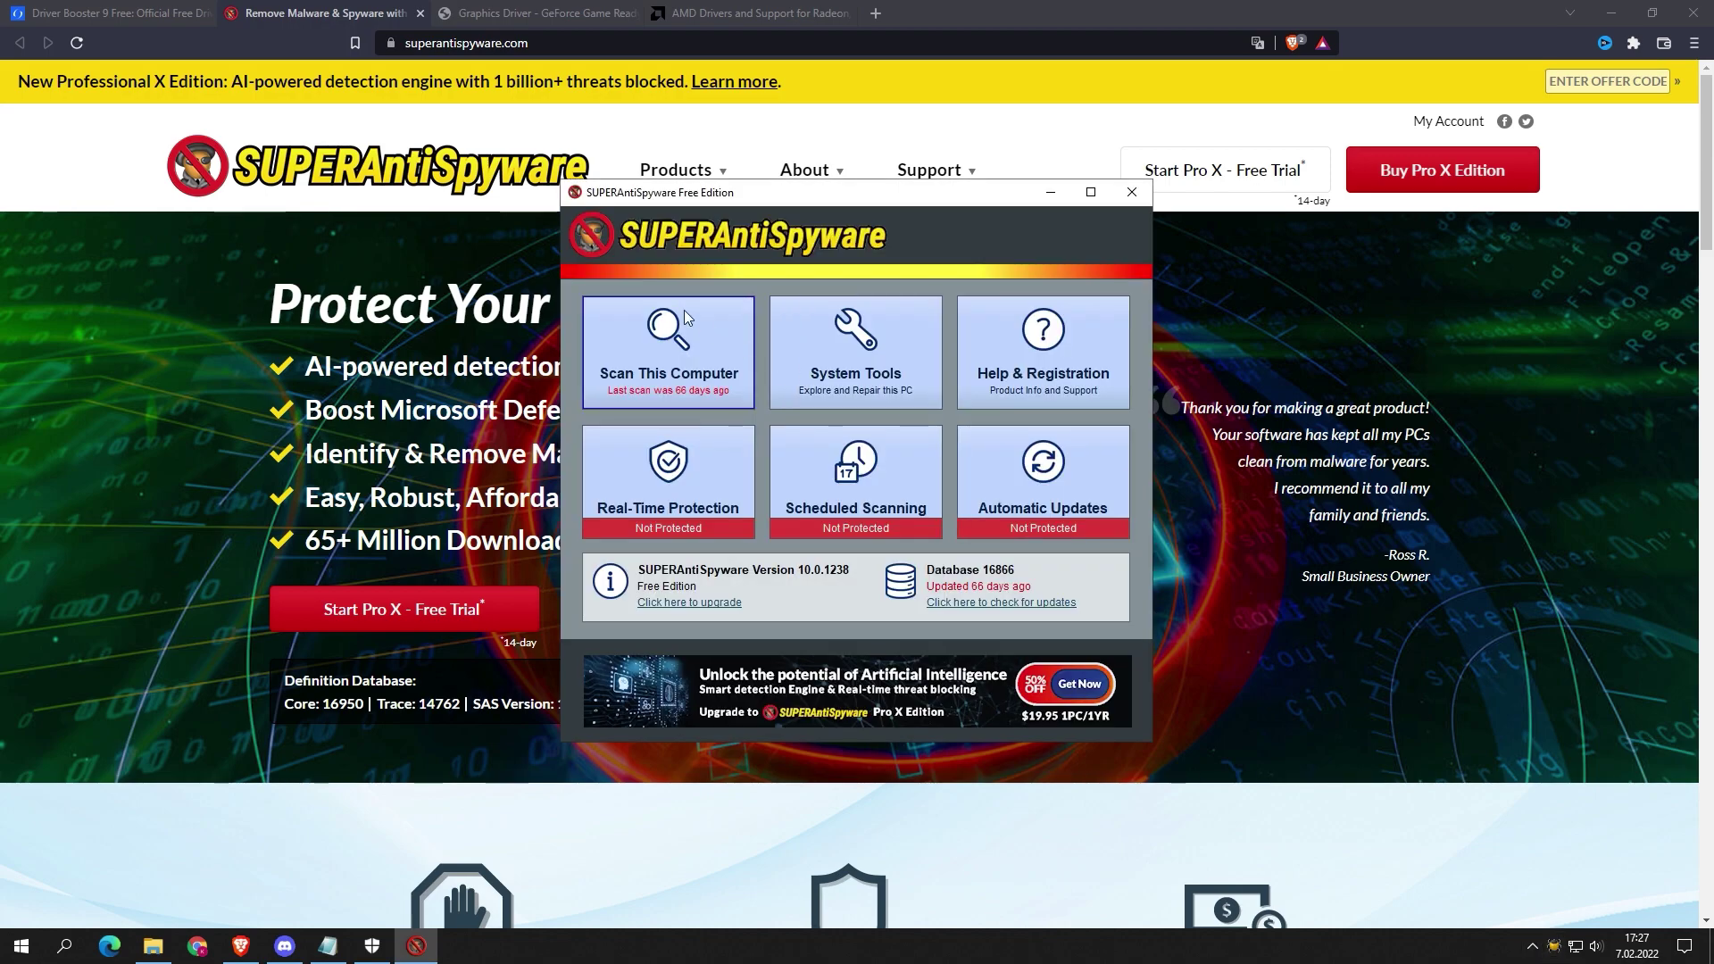
click(710, 411)
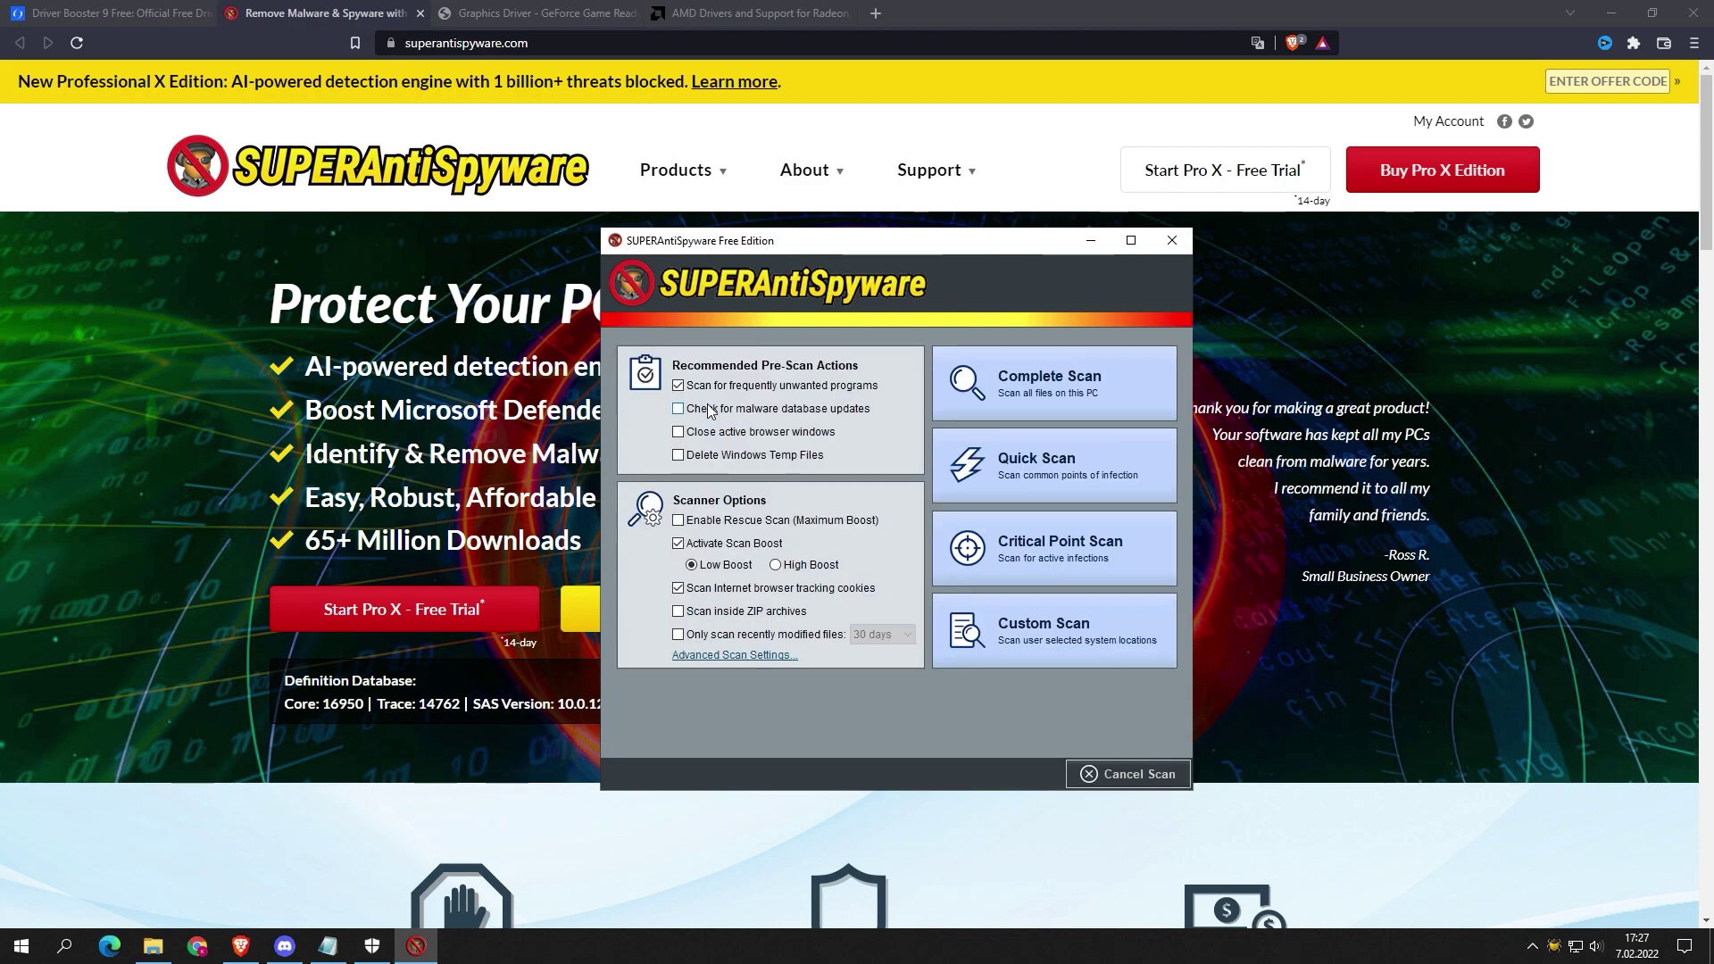
click(1034, 385)
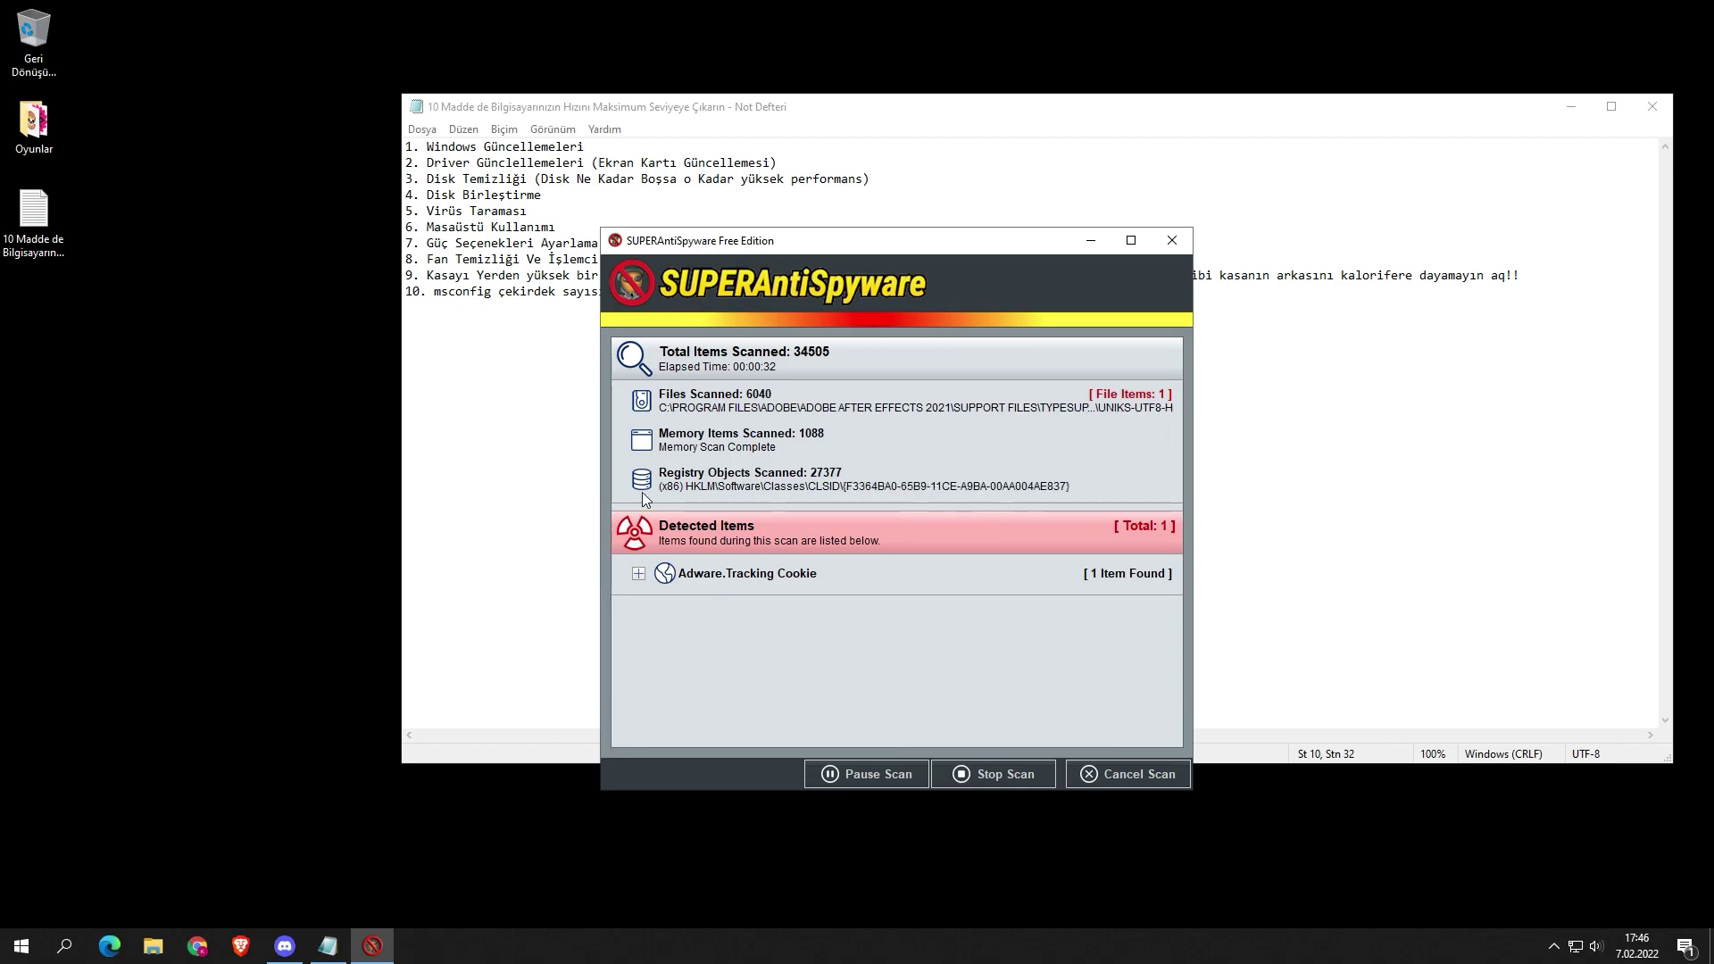
Step: Stop the SUPERAntiSpyware scan early and remove the detected tracking cookie from the scan results
click(994, 774)
click(903, 538)
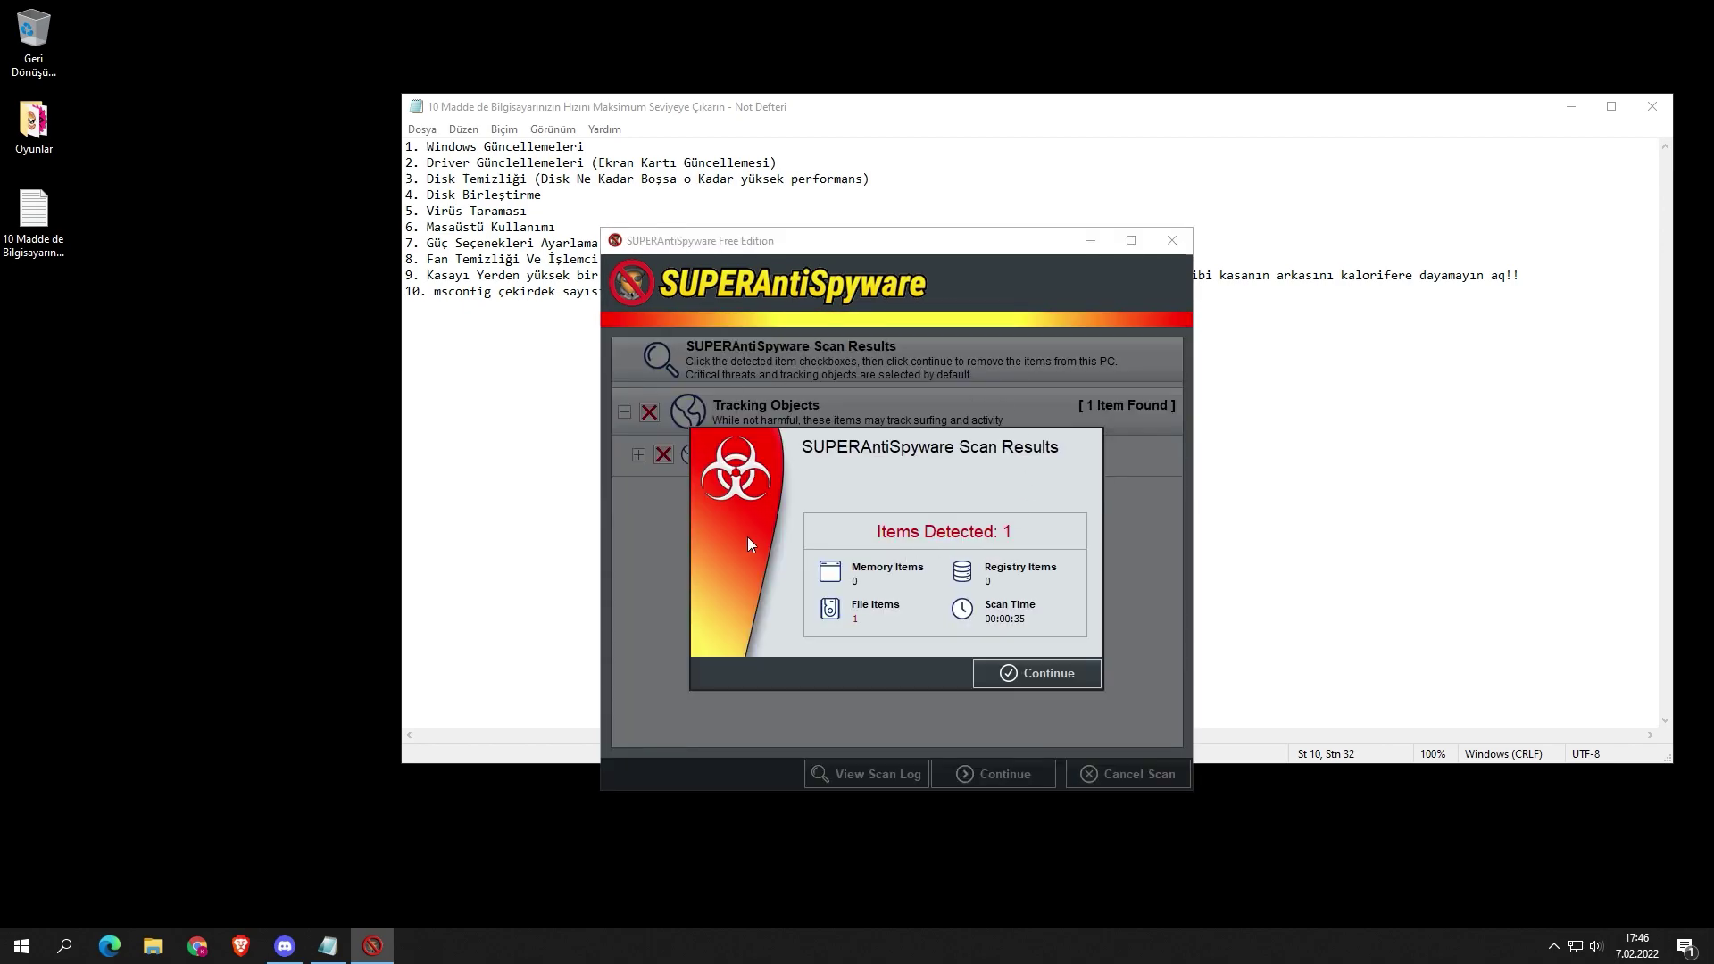
click(1033, 672)
click(1004, 773)
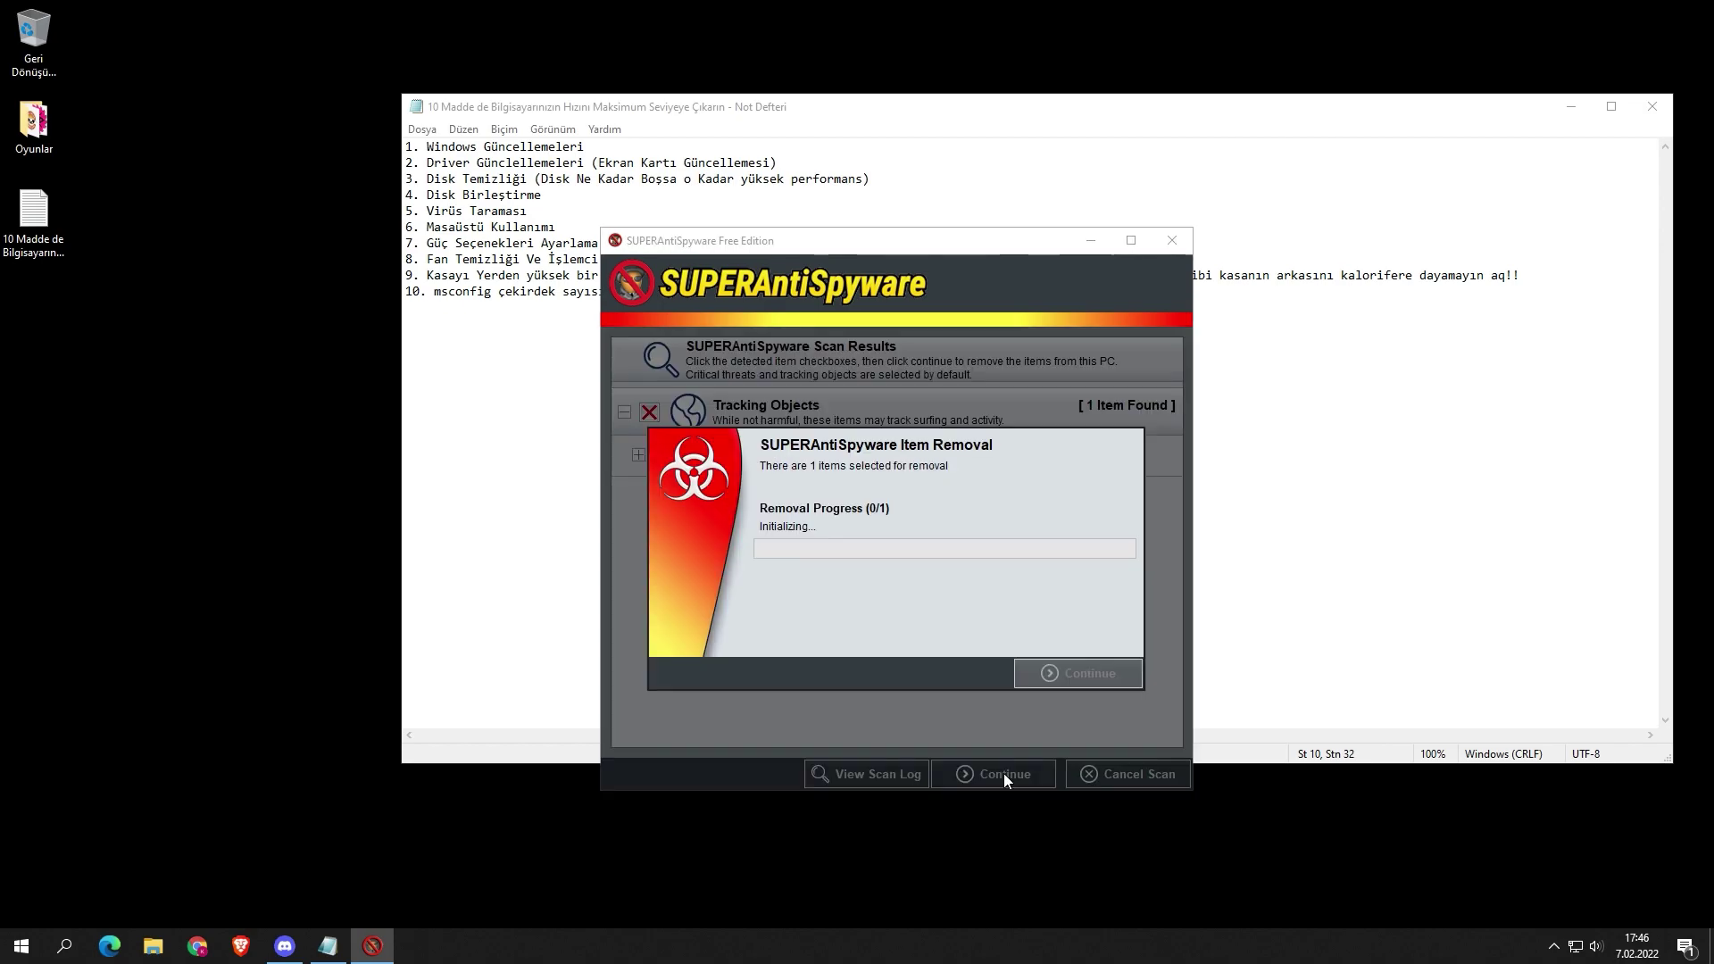
click(1062, 675)
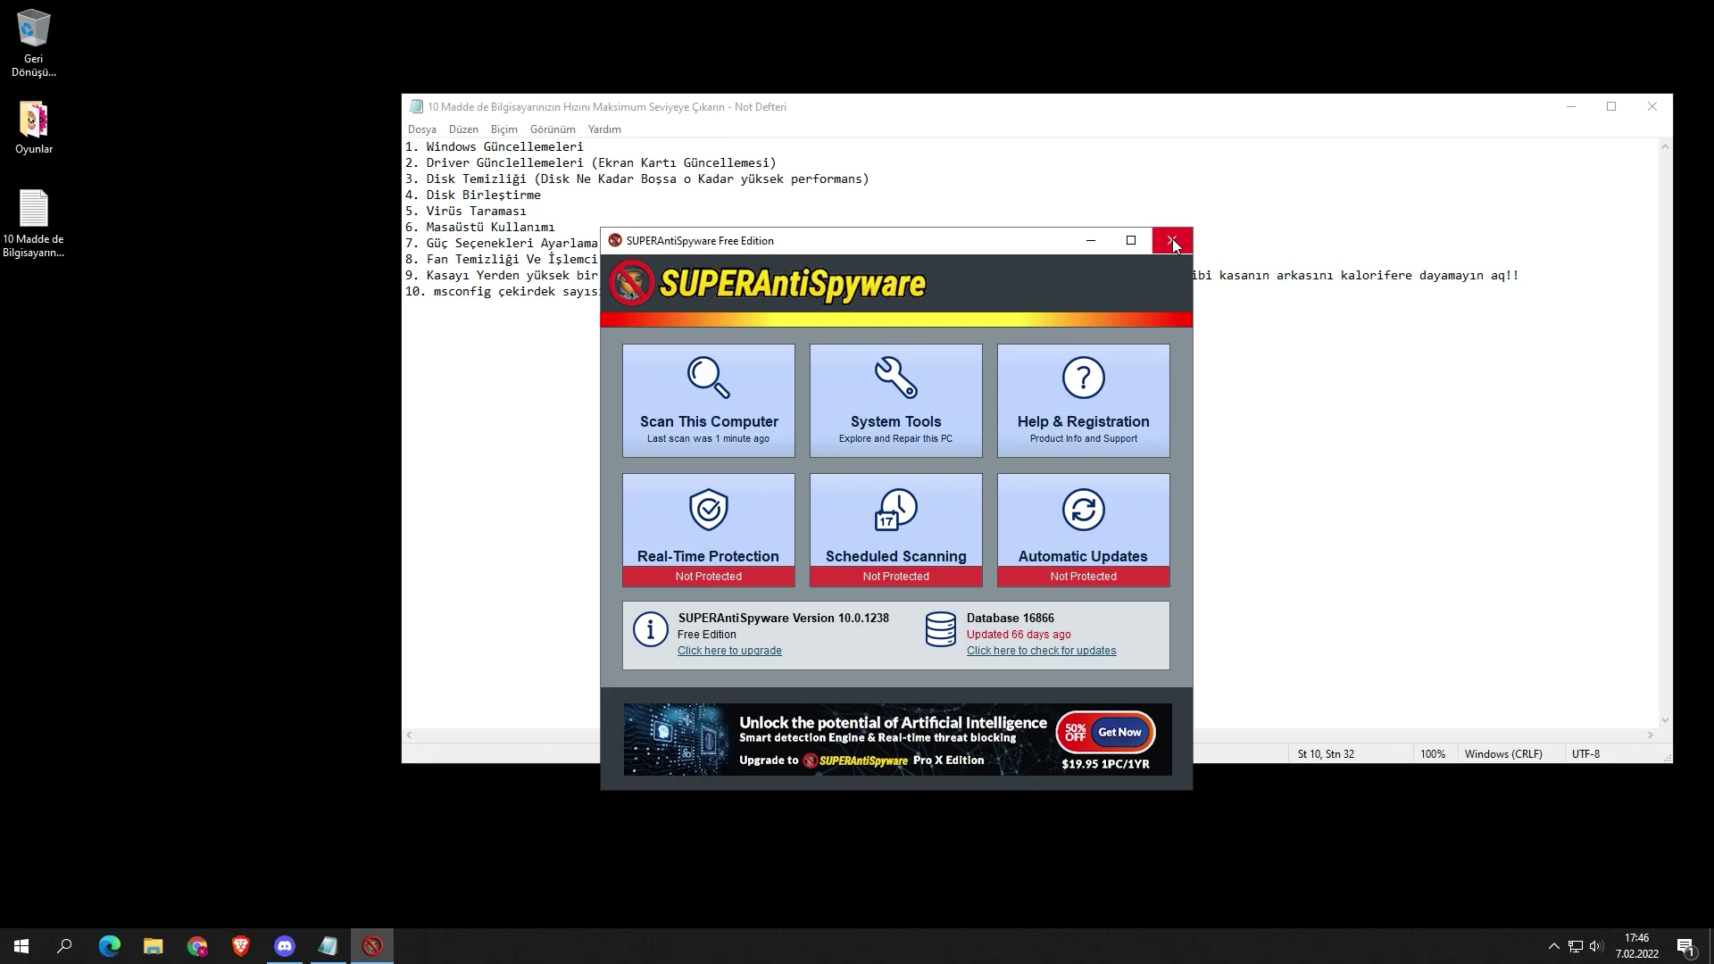
Step: Close the SUPERAntiSpyware window and exit the program completely so it no longer runs in the background
click(1172, 242)
click(1553, 948)
right_click(1514, 828)
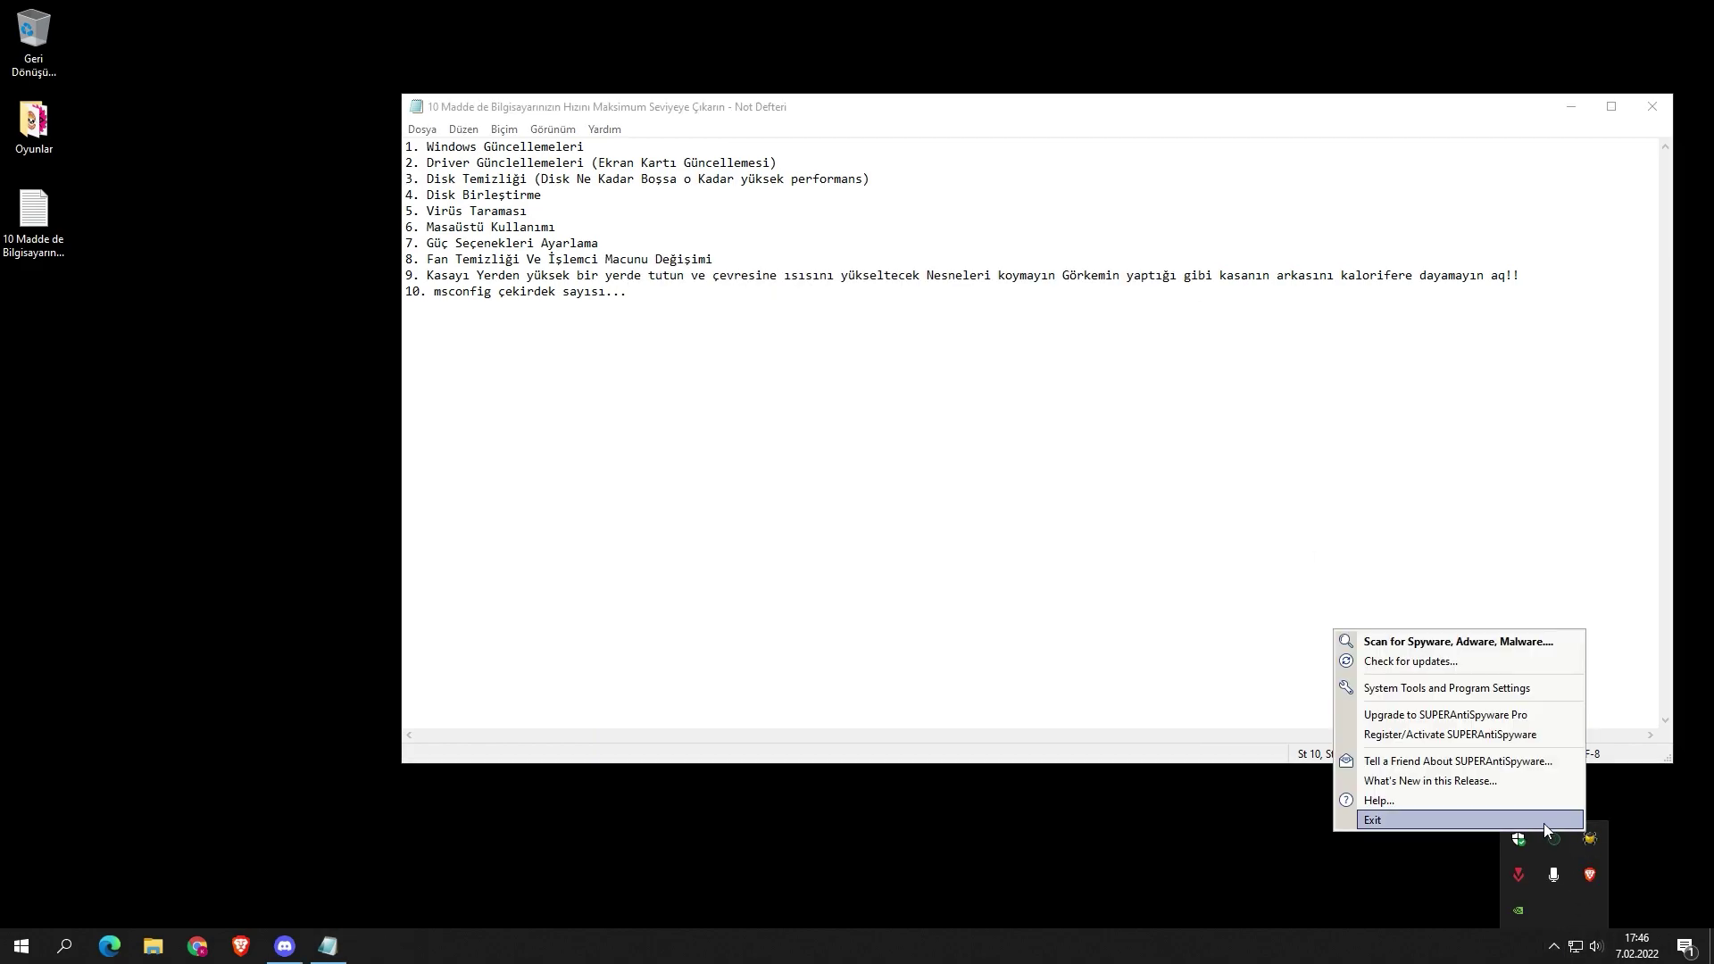
click(1514, 828)
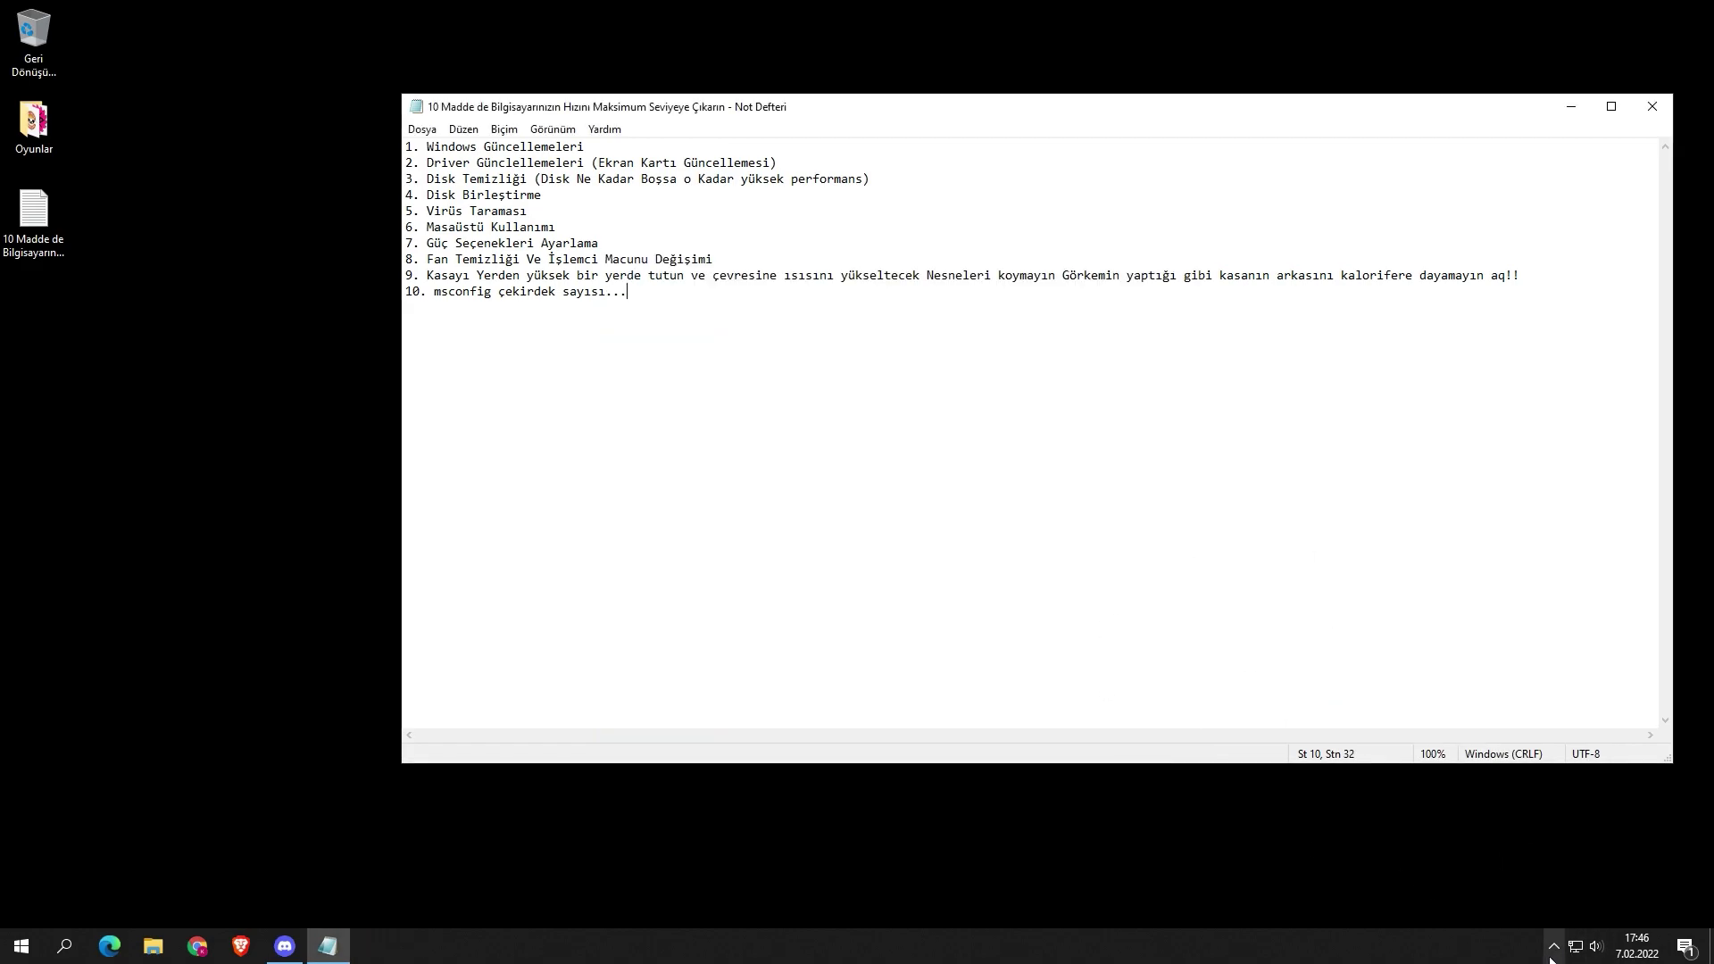
click(1553, 948)
click(1288, 898)
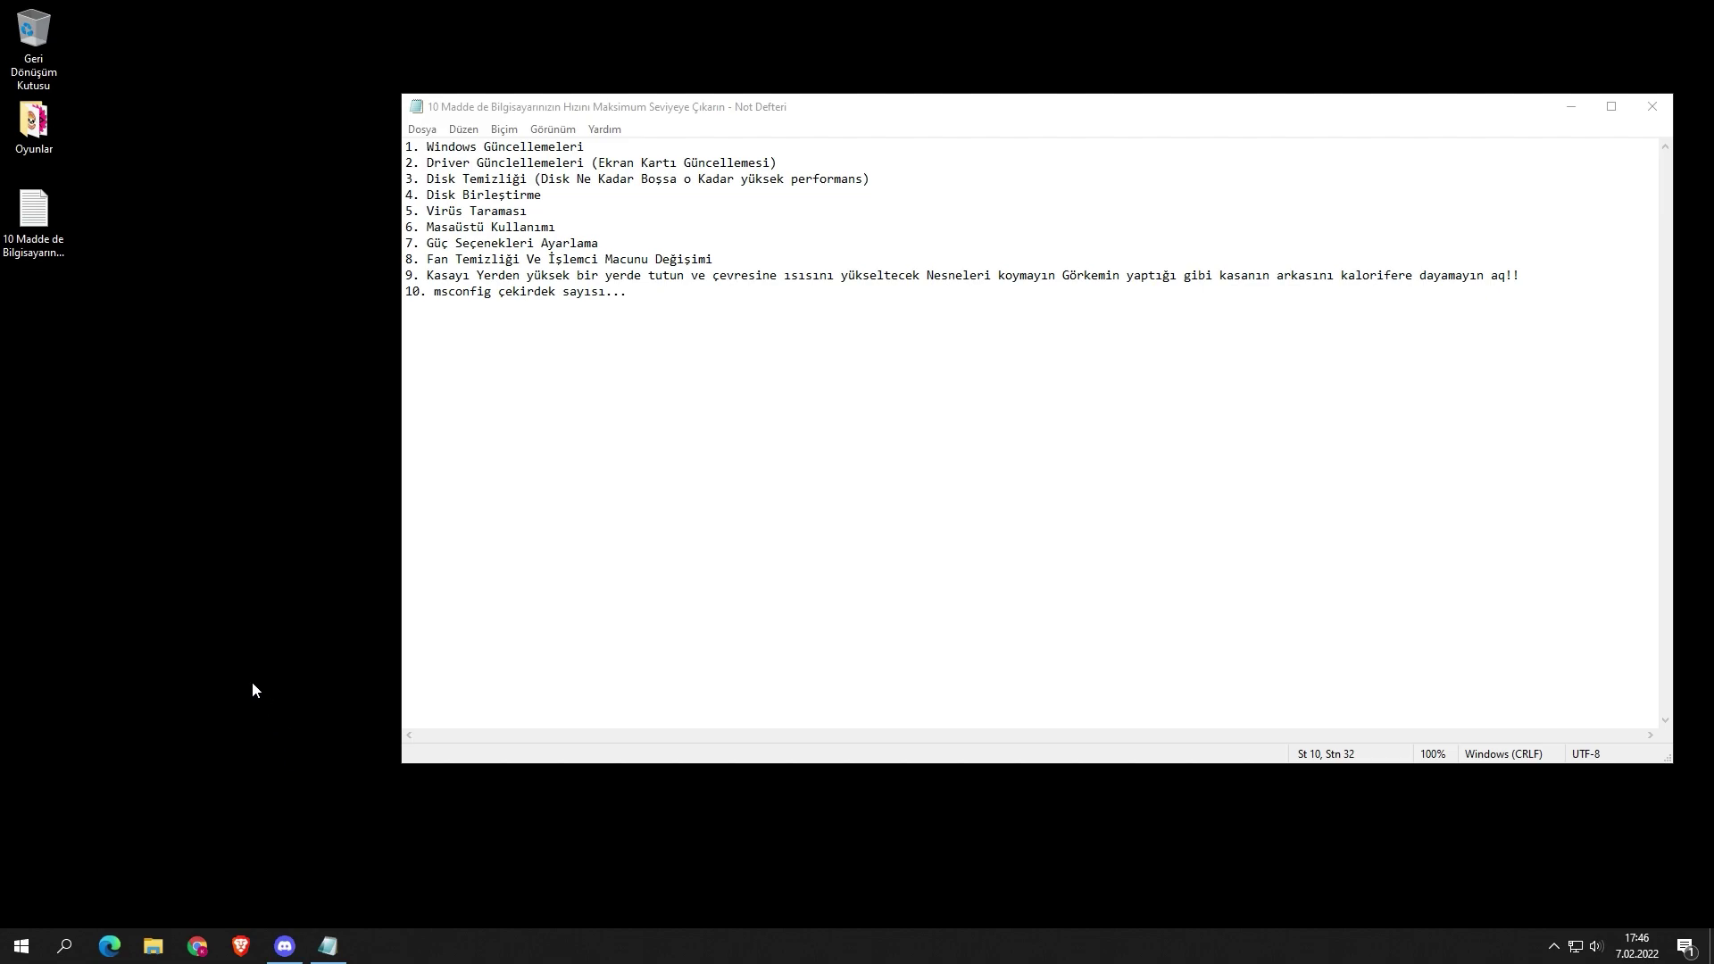
Step: Minimize the checklist, open the desktop background settings, and try orange and blue as solid colours, viewing the blue on the desktop
click(1571, 106)
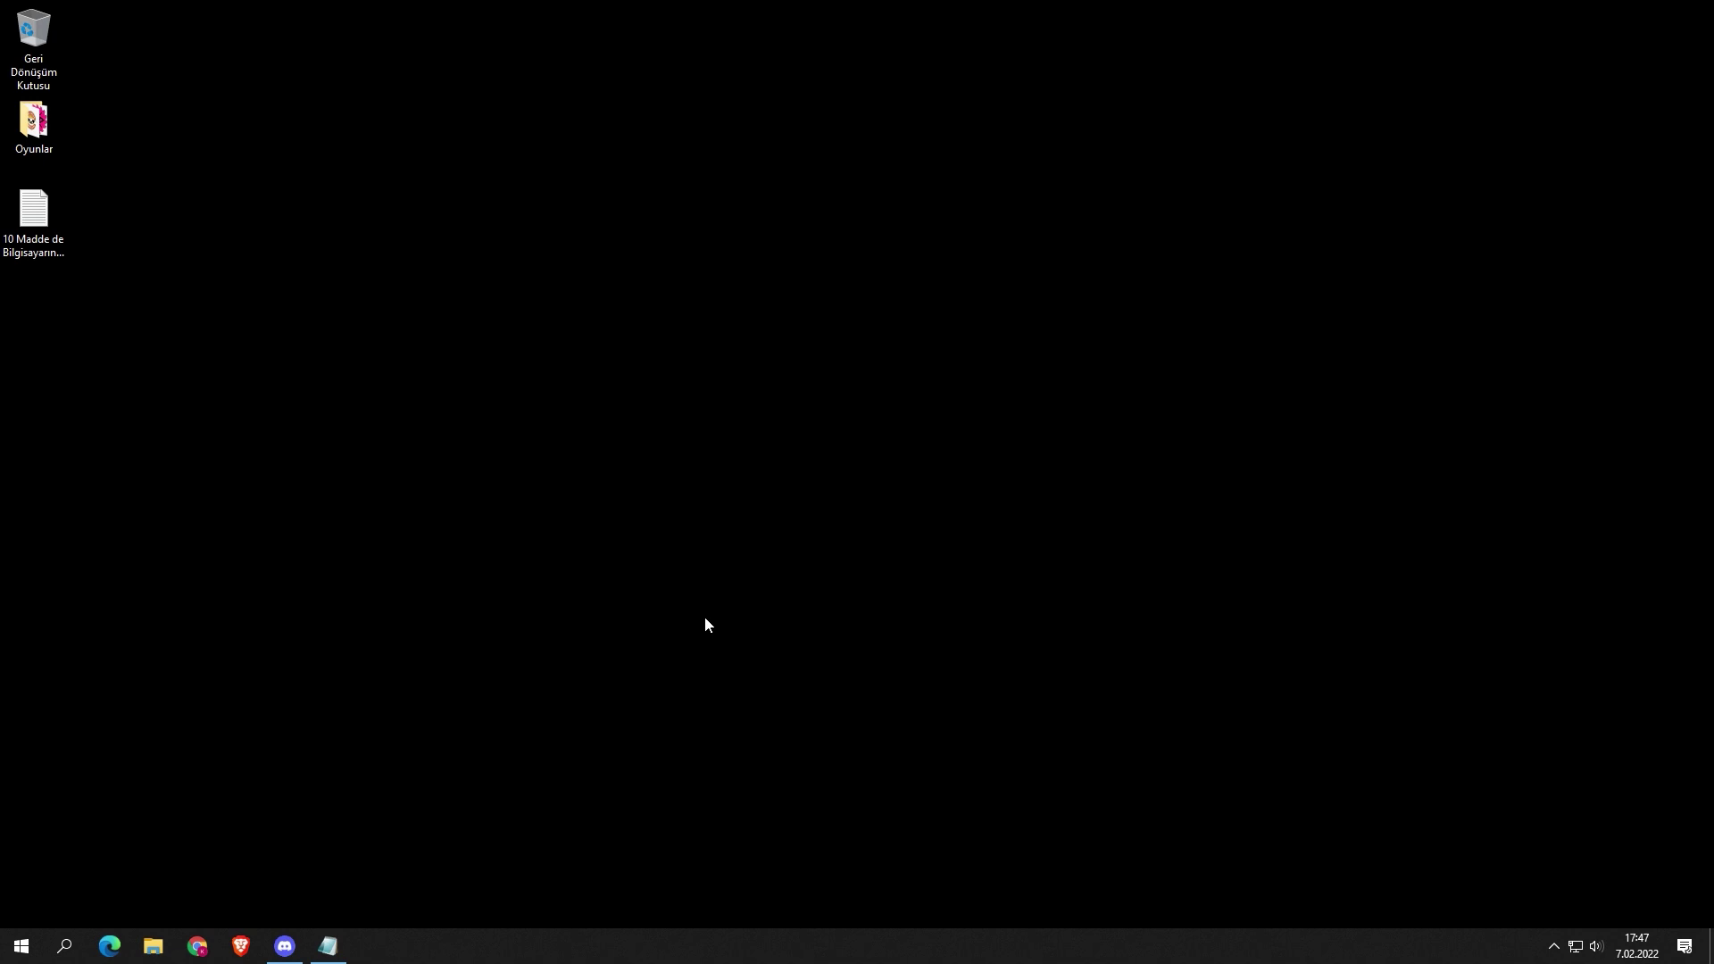
right_click(645, 608)
click(705, 825)
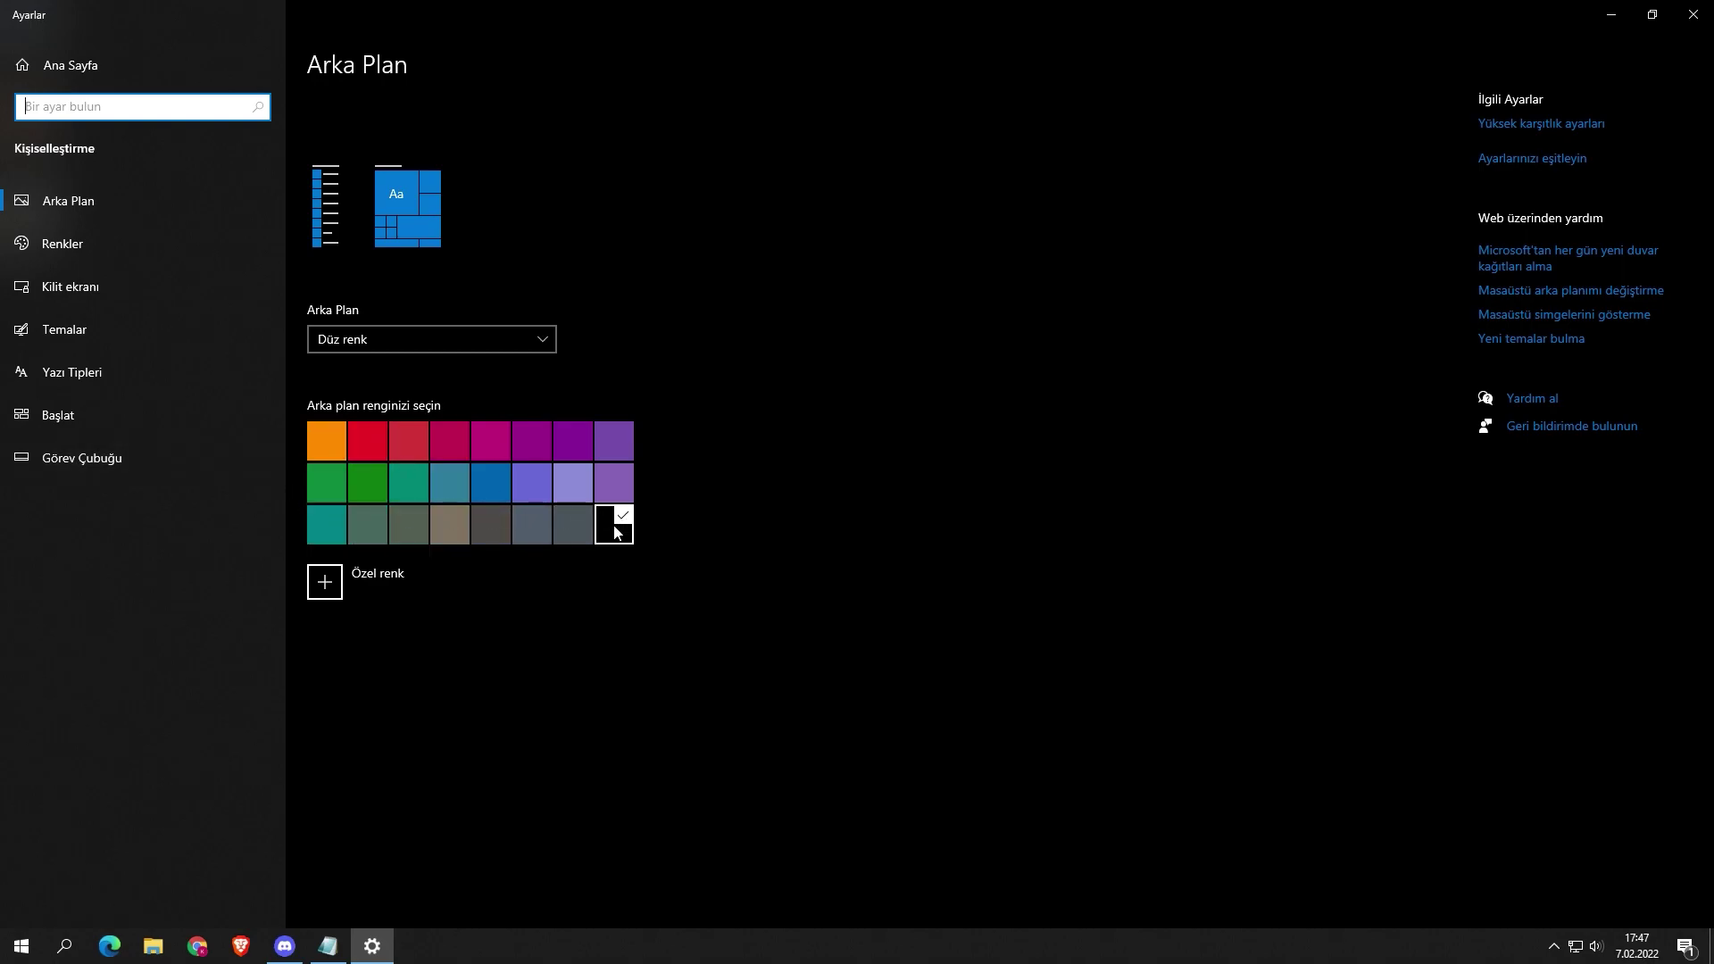
click(318, 447)
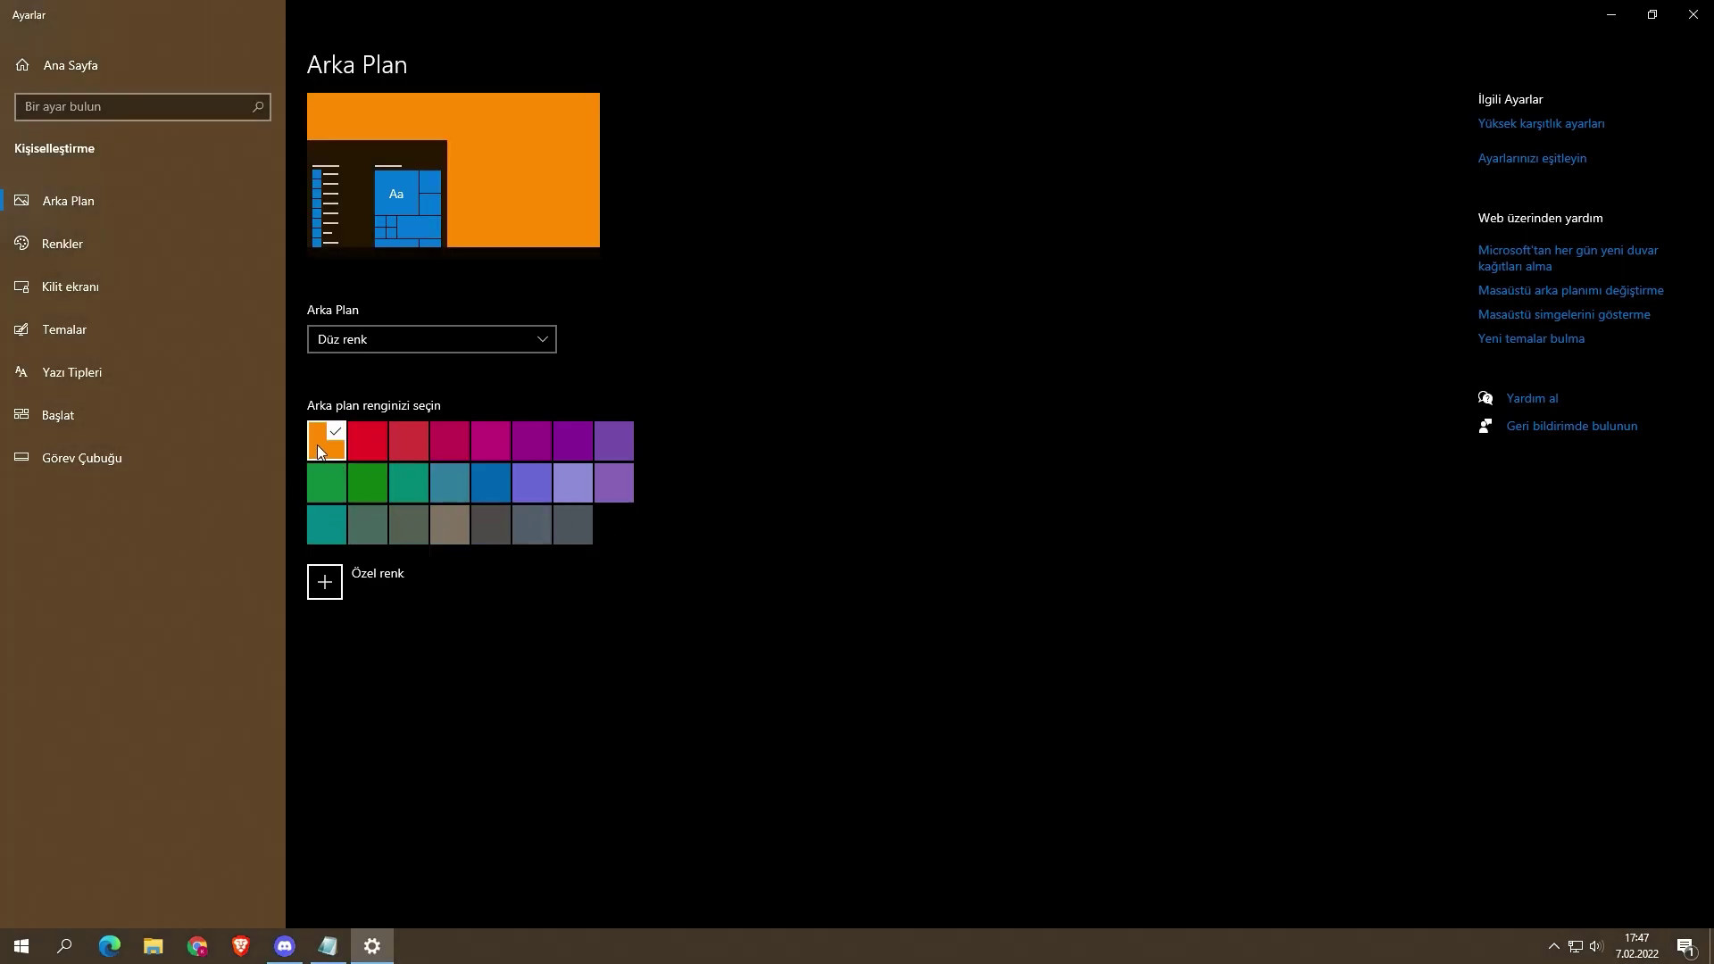
click(456, 488)
click(502, 484)
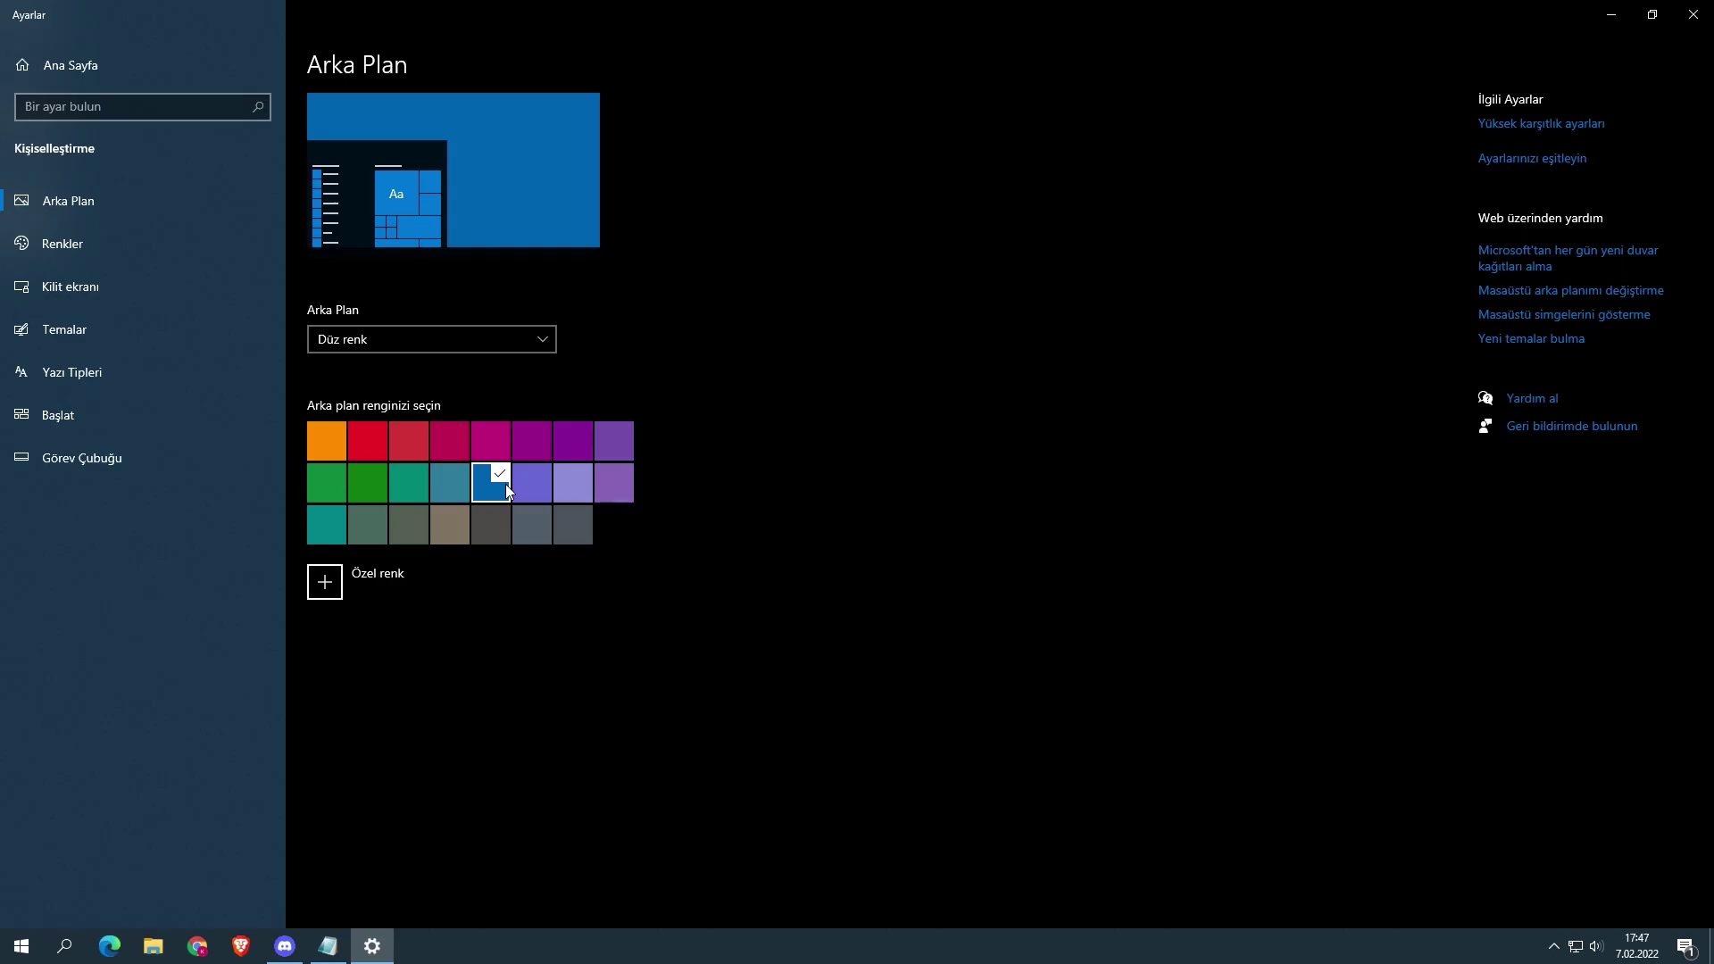
click(1616, 15)
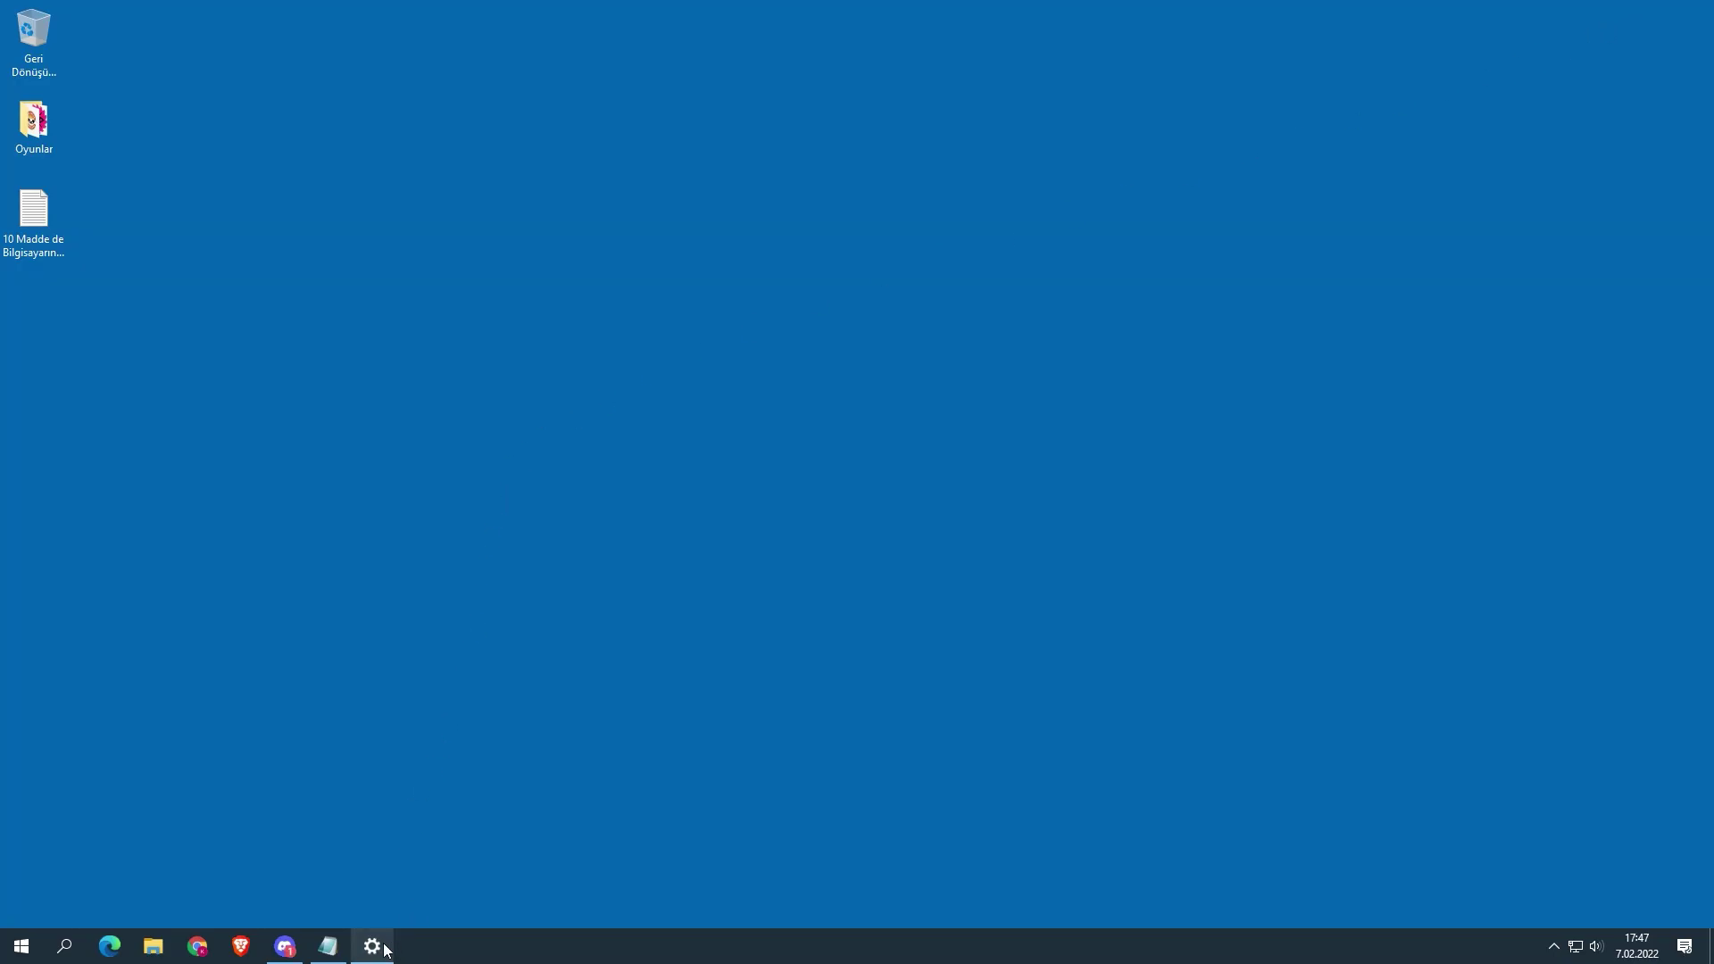
Step: Set the solid desktop background colour to black, check the desktop, and close the Settings window
click(372, 945)
click(627, 532)
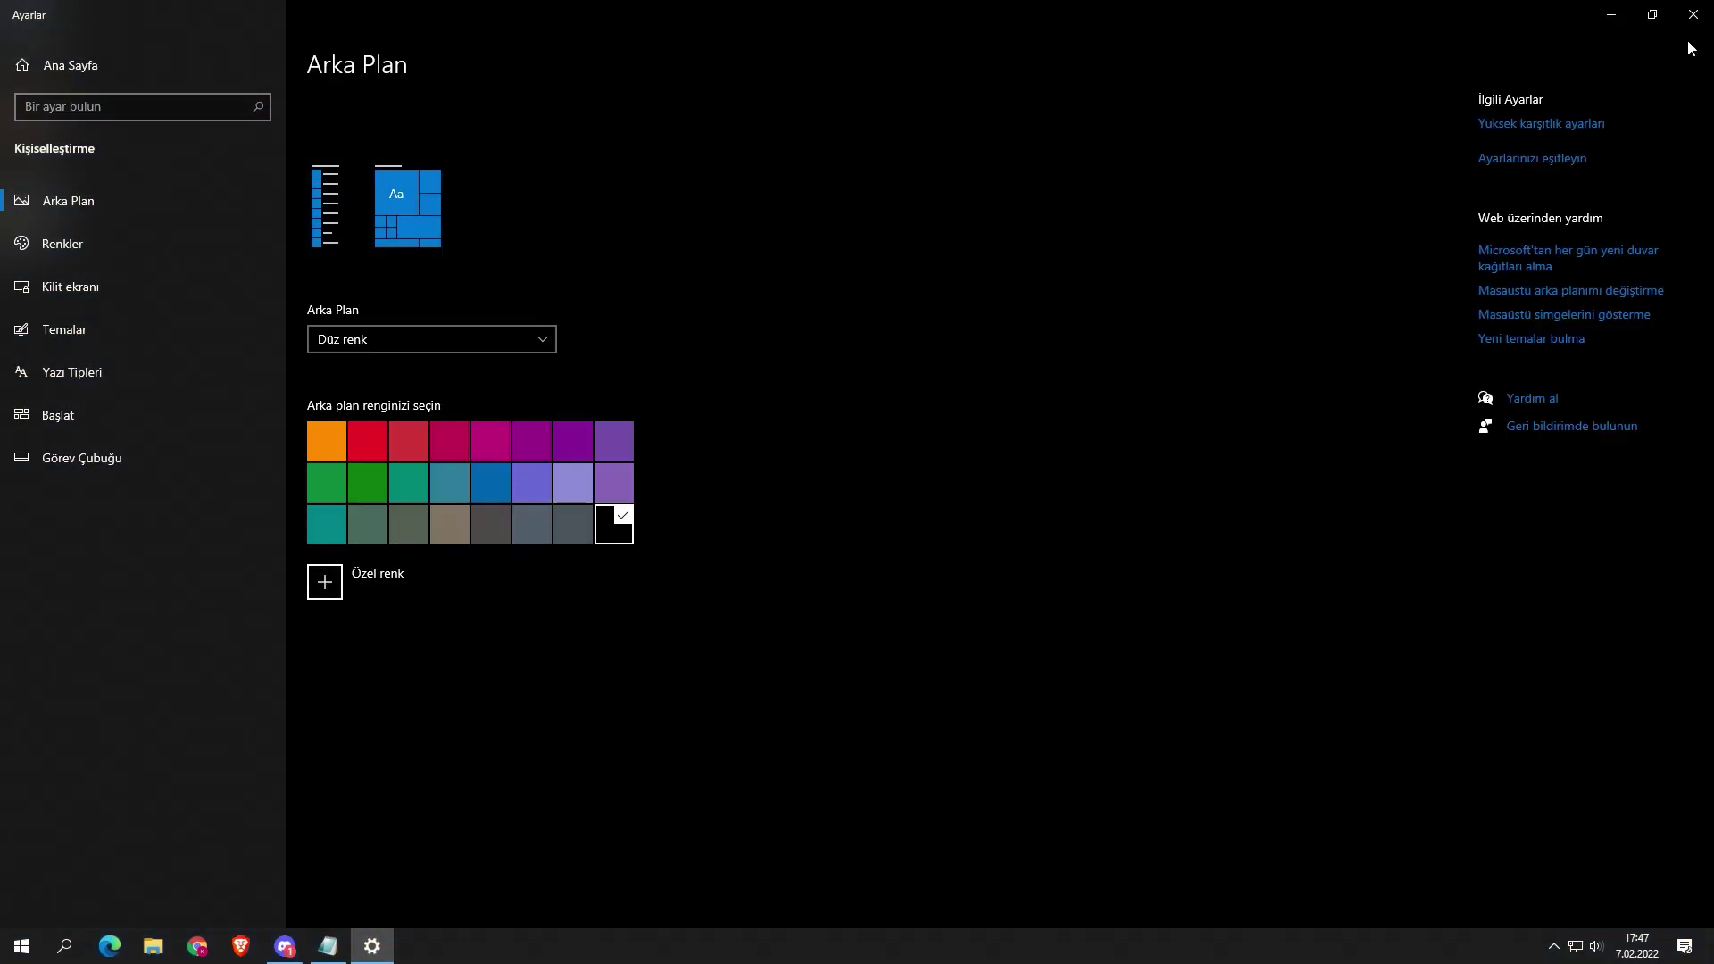
click(1612, 18)
right_click(643, 388)
click(698, 447)
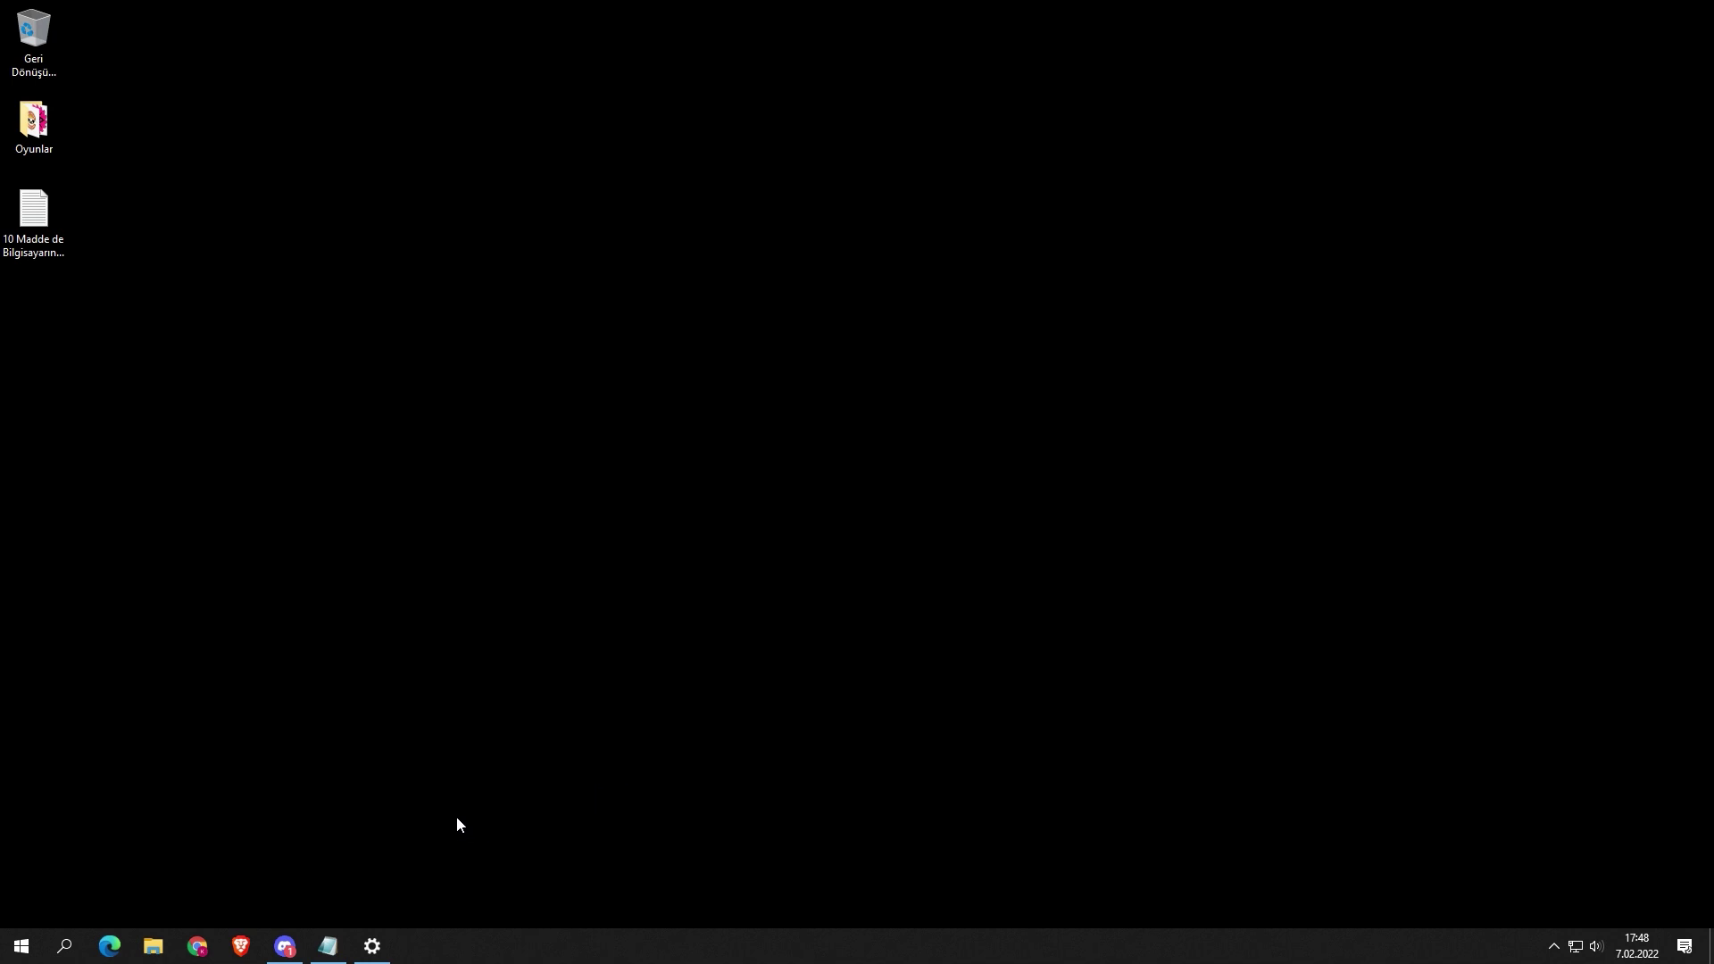
click(372, 947)
click(1692, 13)
Step: Bring back the Notepad checklist and highlight item 7, Güç Seçenekleri Ayarlama, to introduce the power options
click(339, 950)
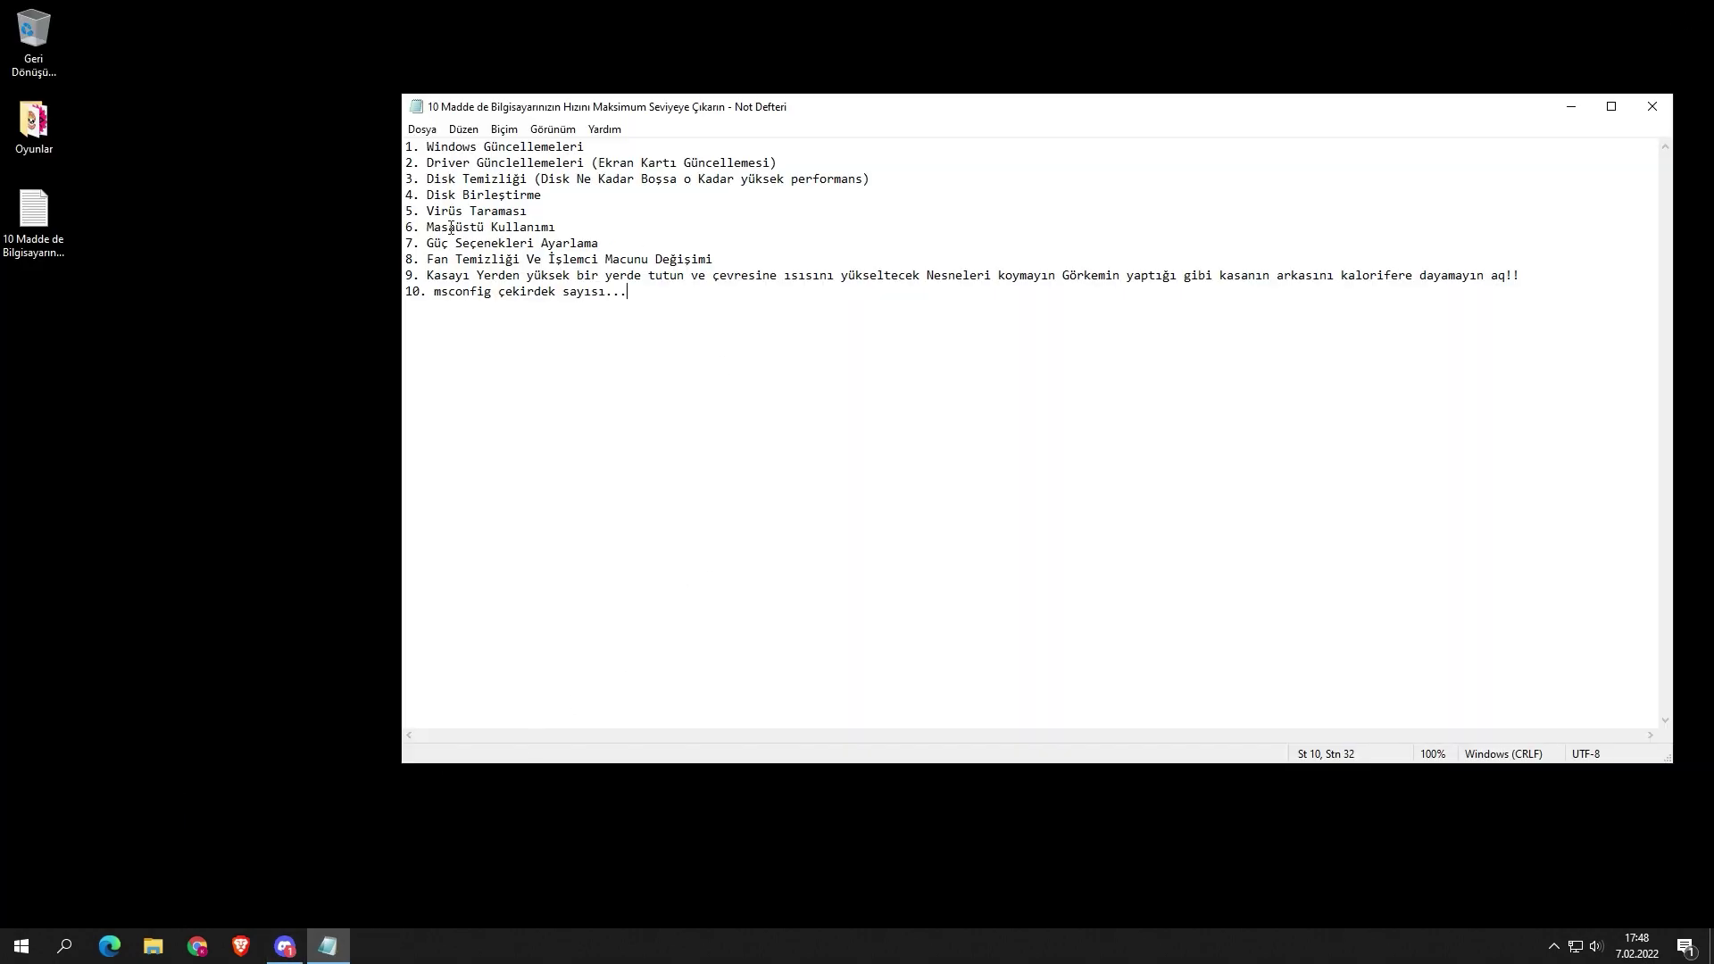
drag(418, 249, 624, 239)
click(314, 309)
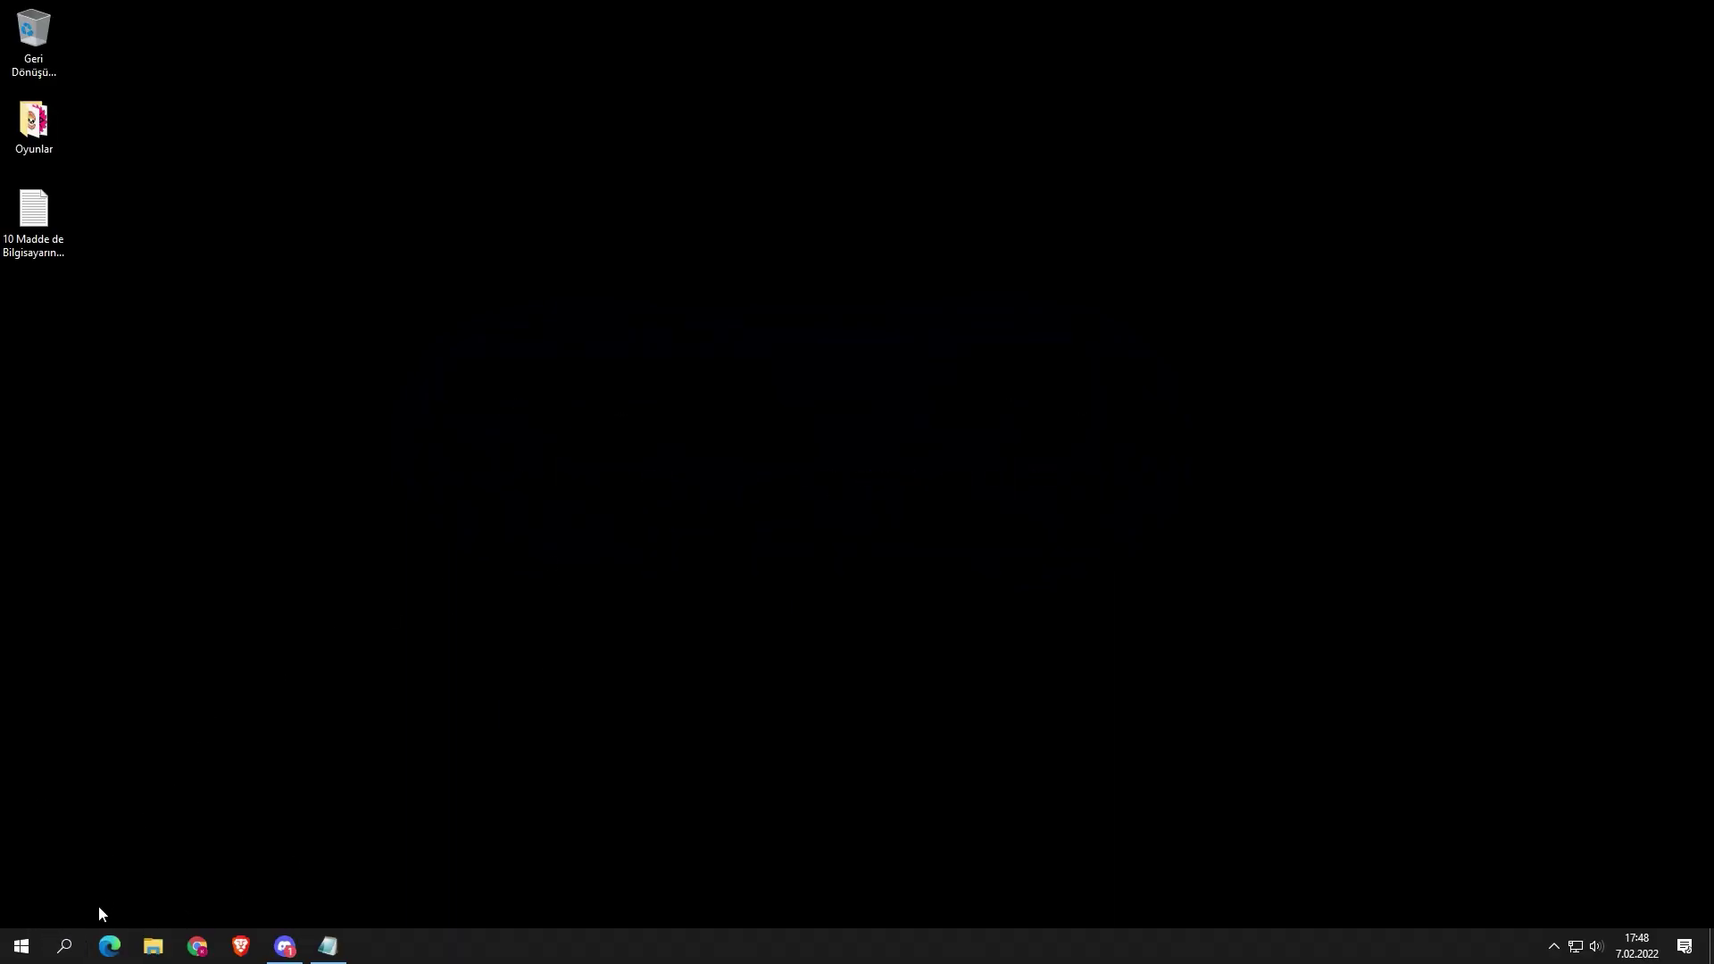
Step: Open the power plan settings (Güç planı seçin) by searching Windows for güç, select Yüksek performans, and reposition the window
click(63, 945)
text(güç)
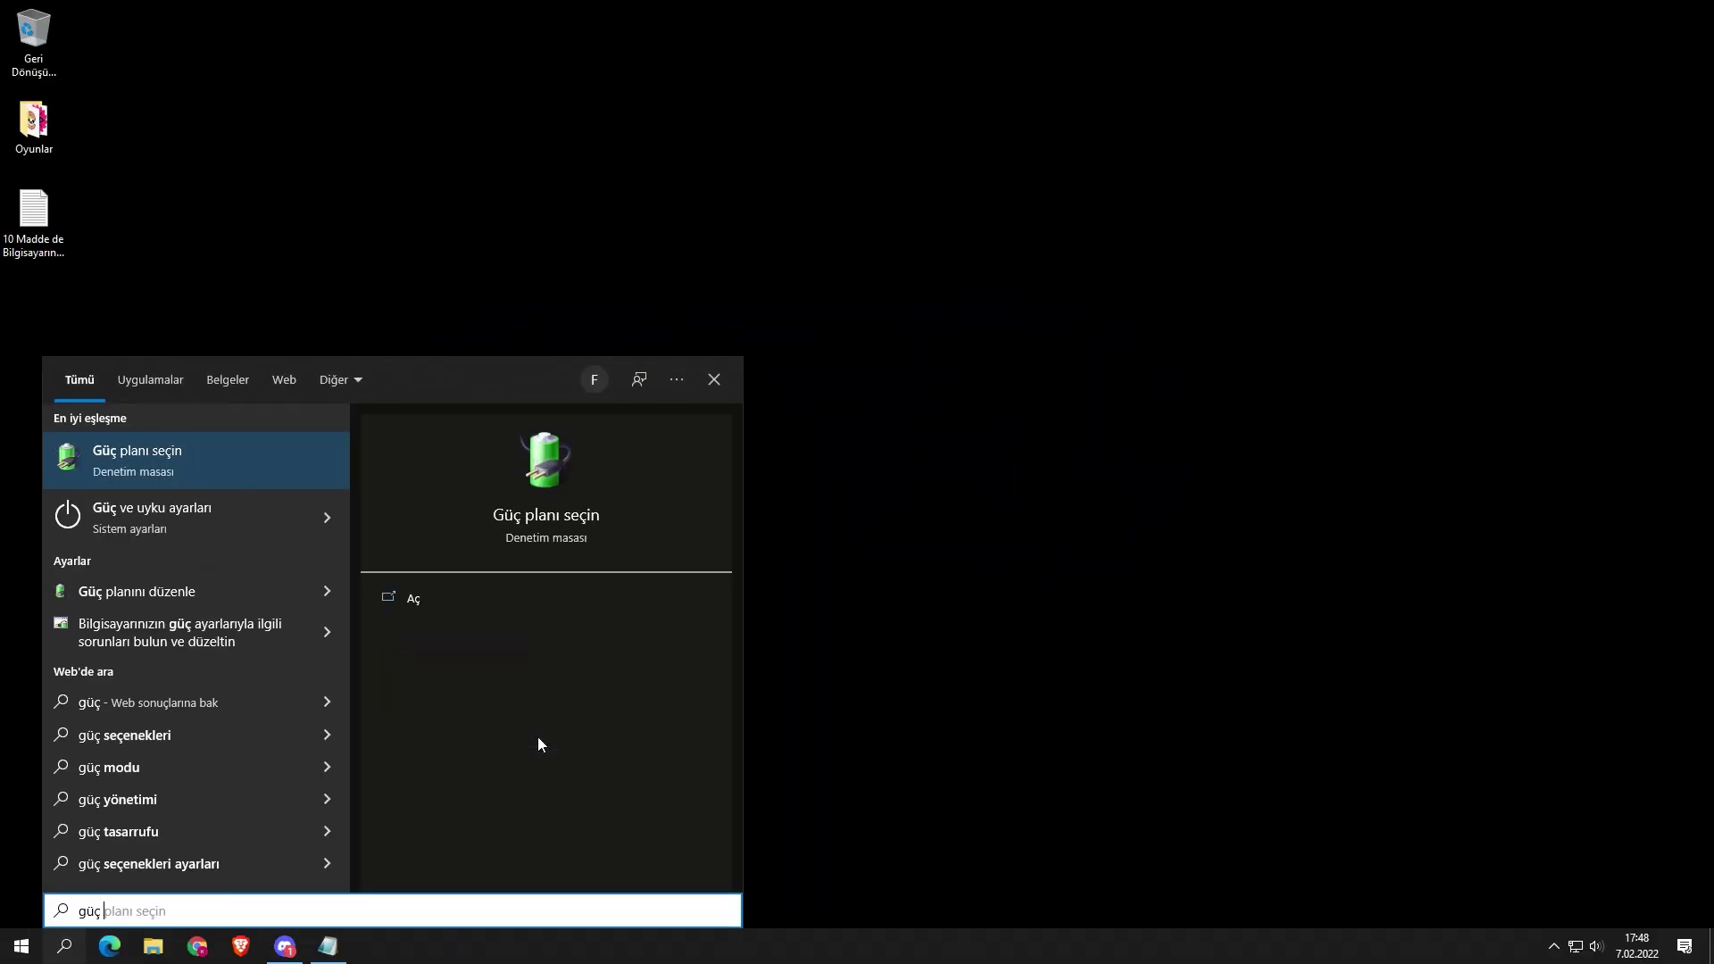
key(Return)
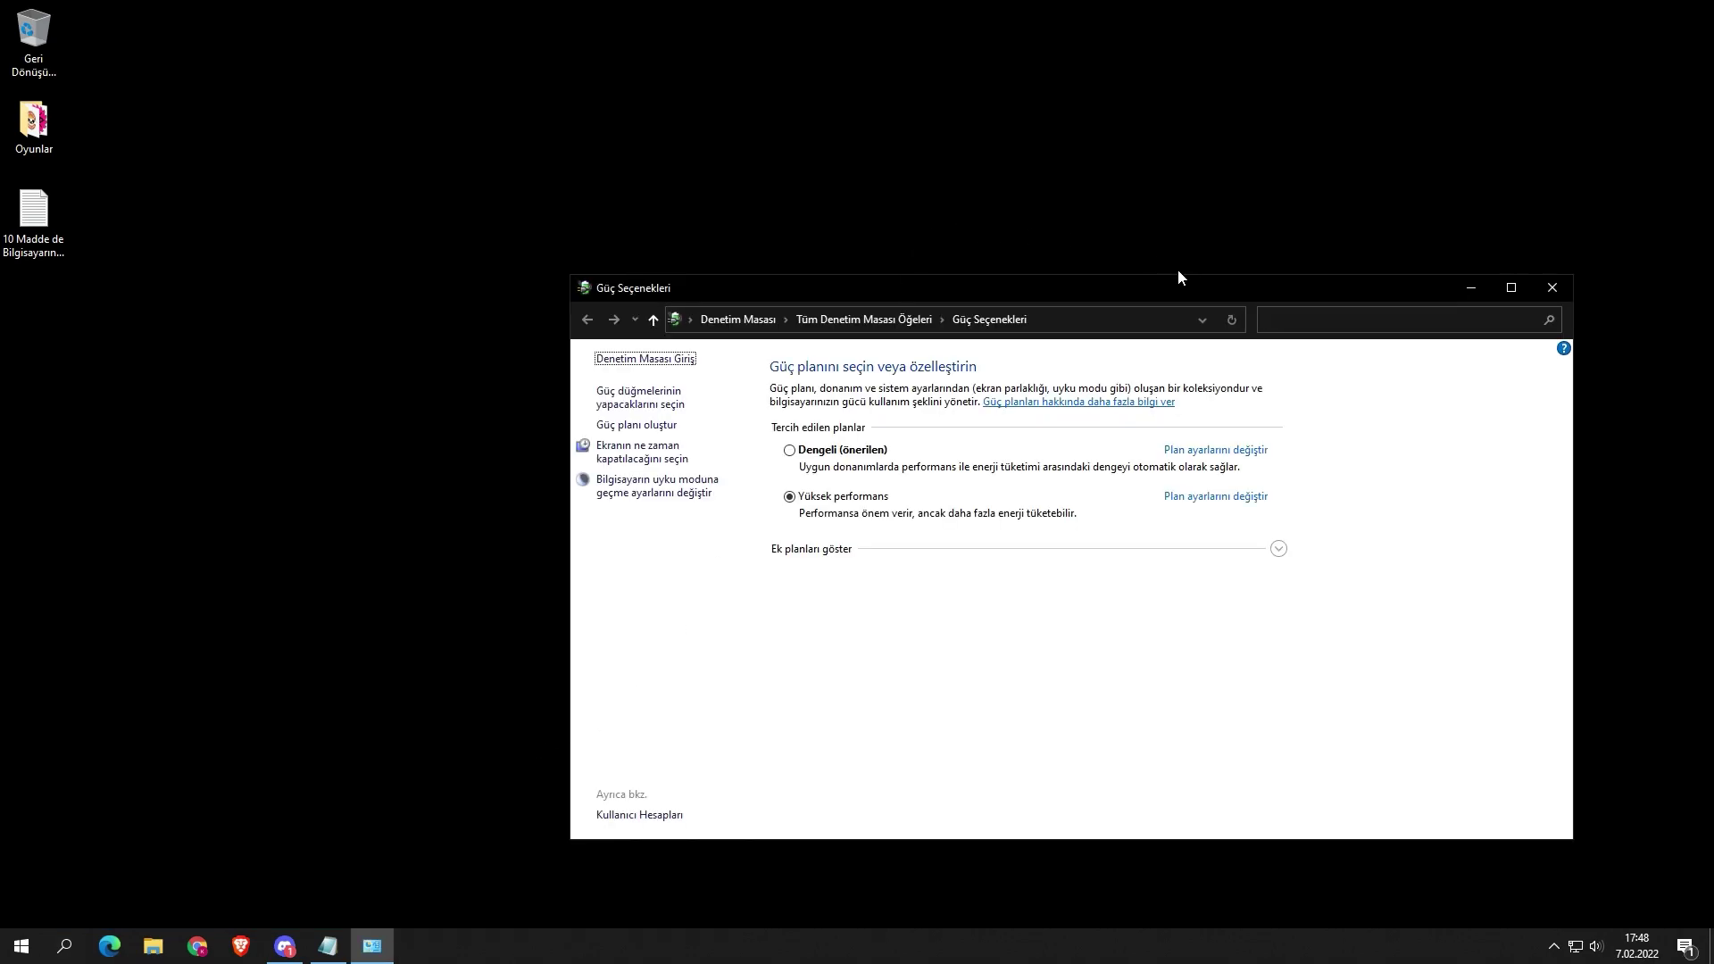
drag(1170, 287, 918, 66)
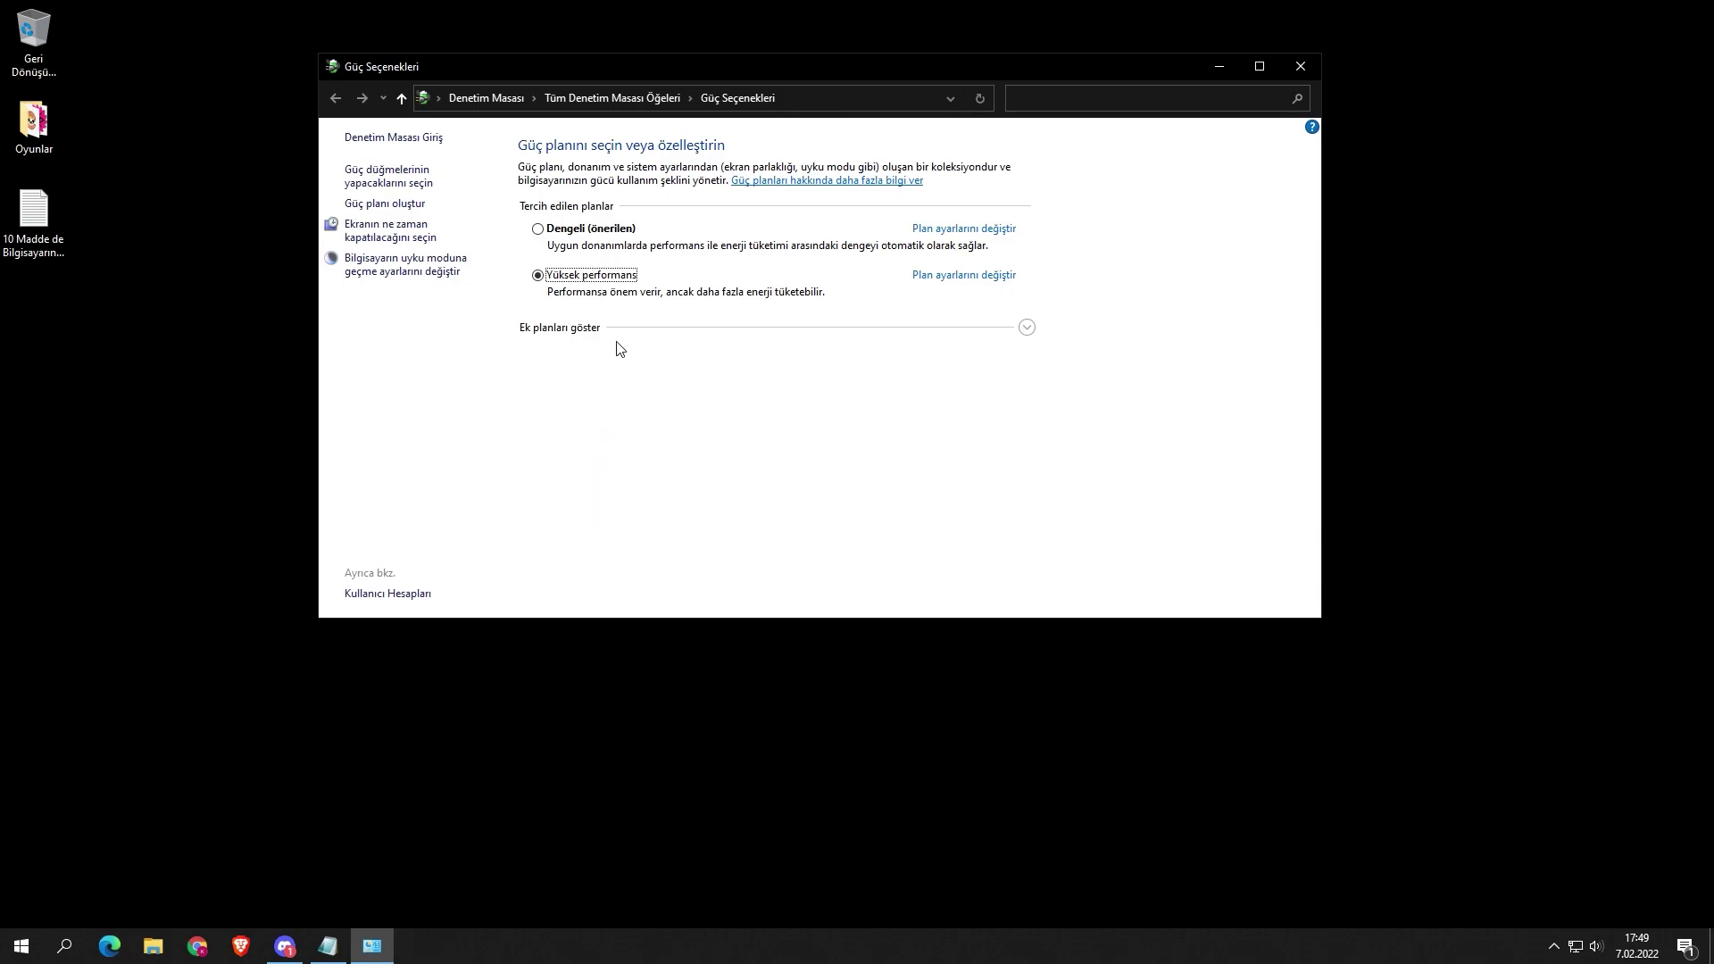
drag(678, 64, 744, 145)
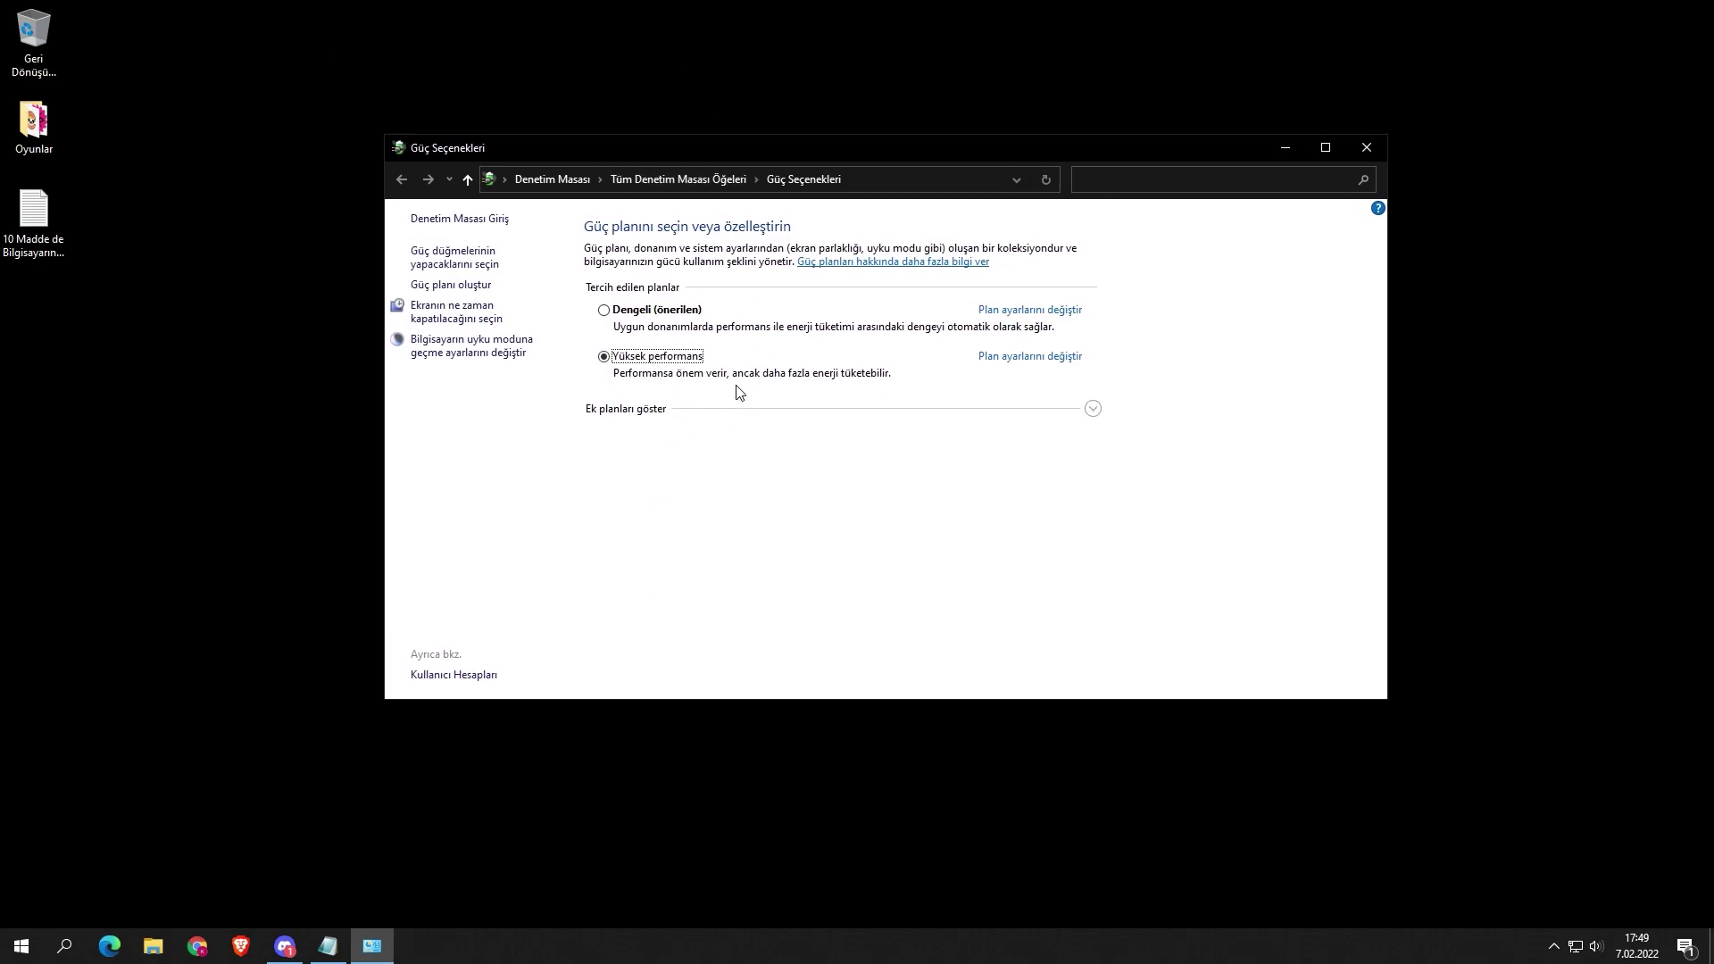
Step: Show the additional power plans, then open Command Prompt by searching for cmd and place its window over the power options
click(1093, 408)
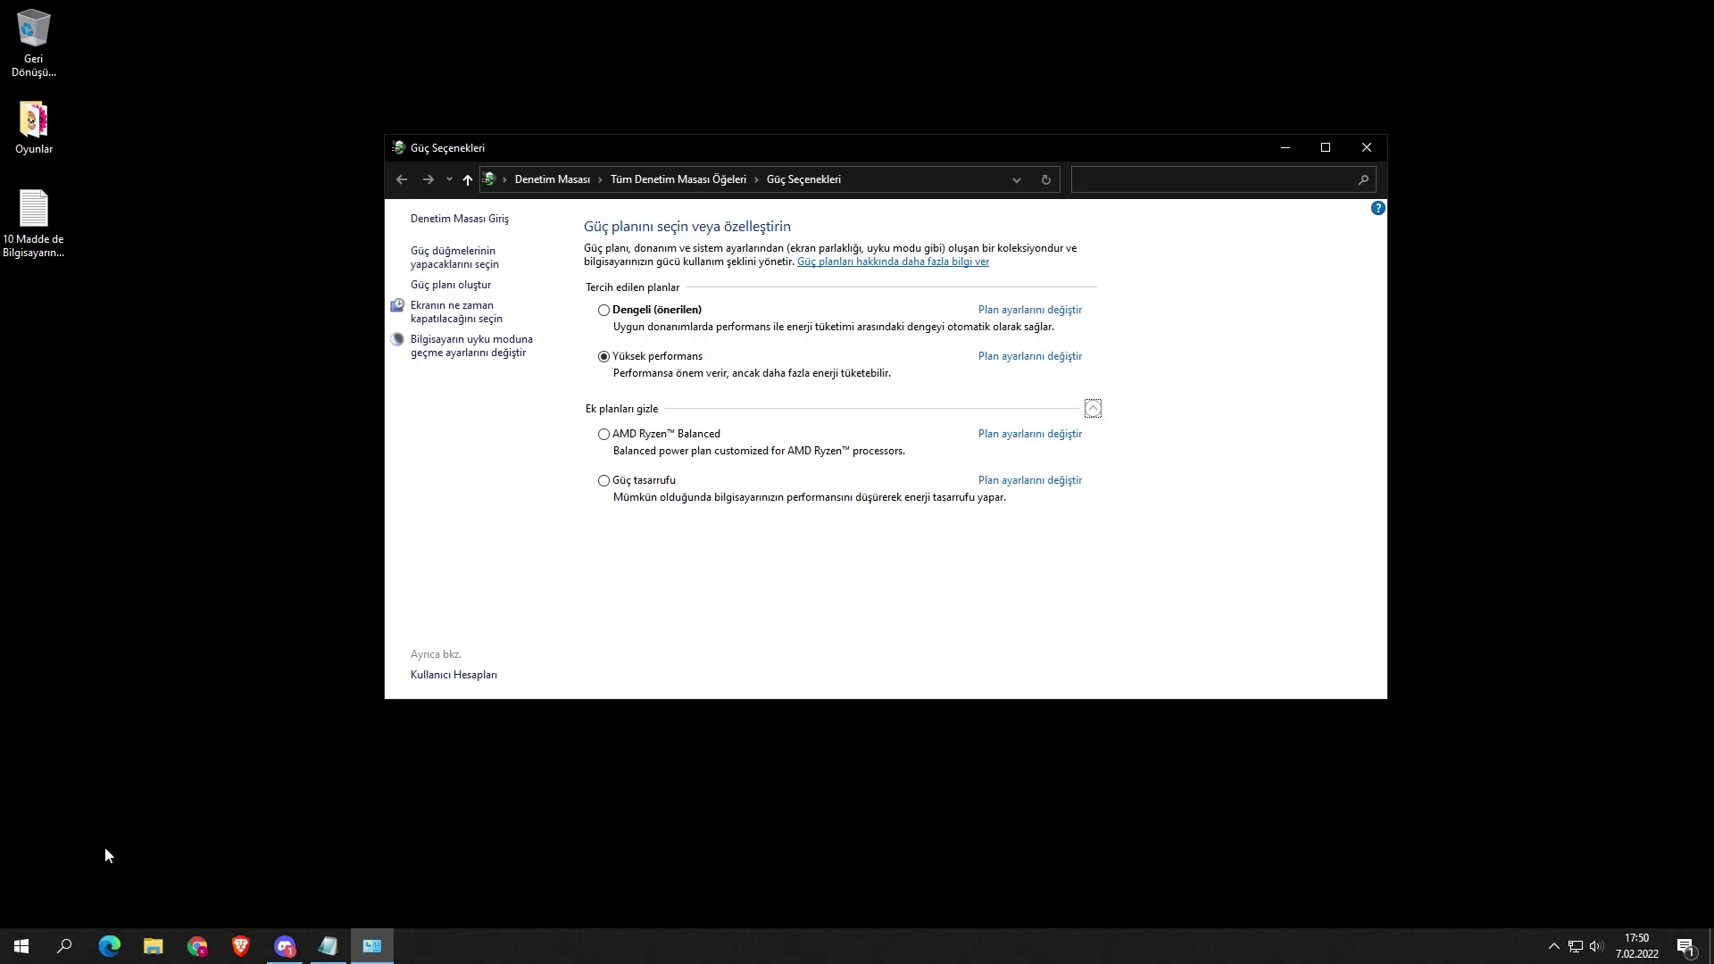
click(64, 947)
text(cmd)
key(Return)
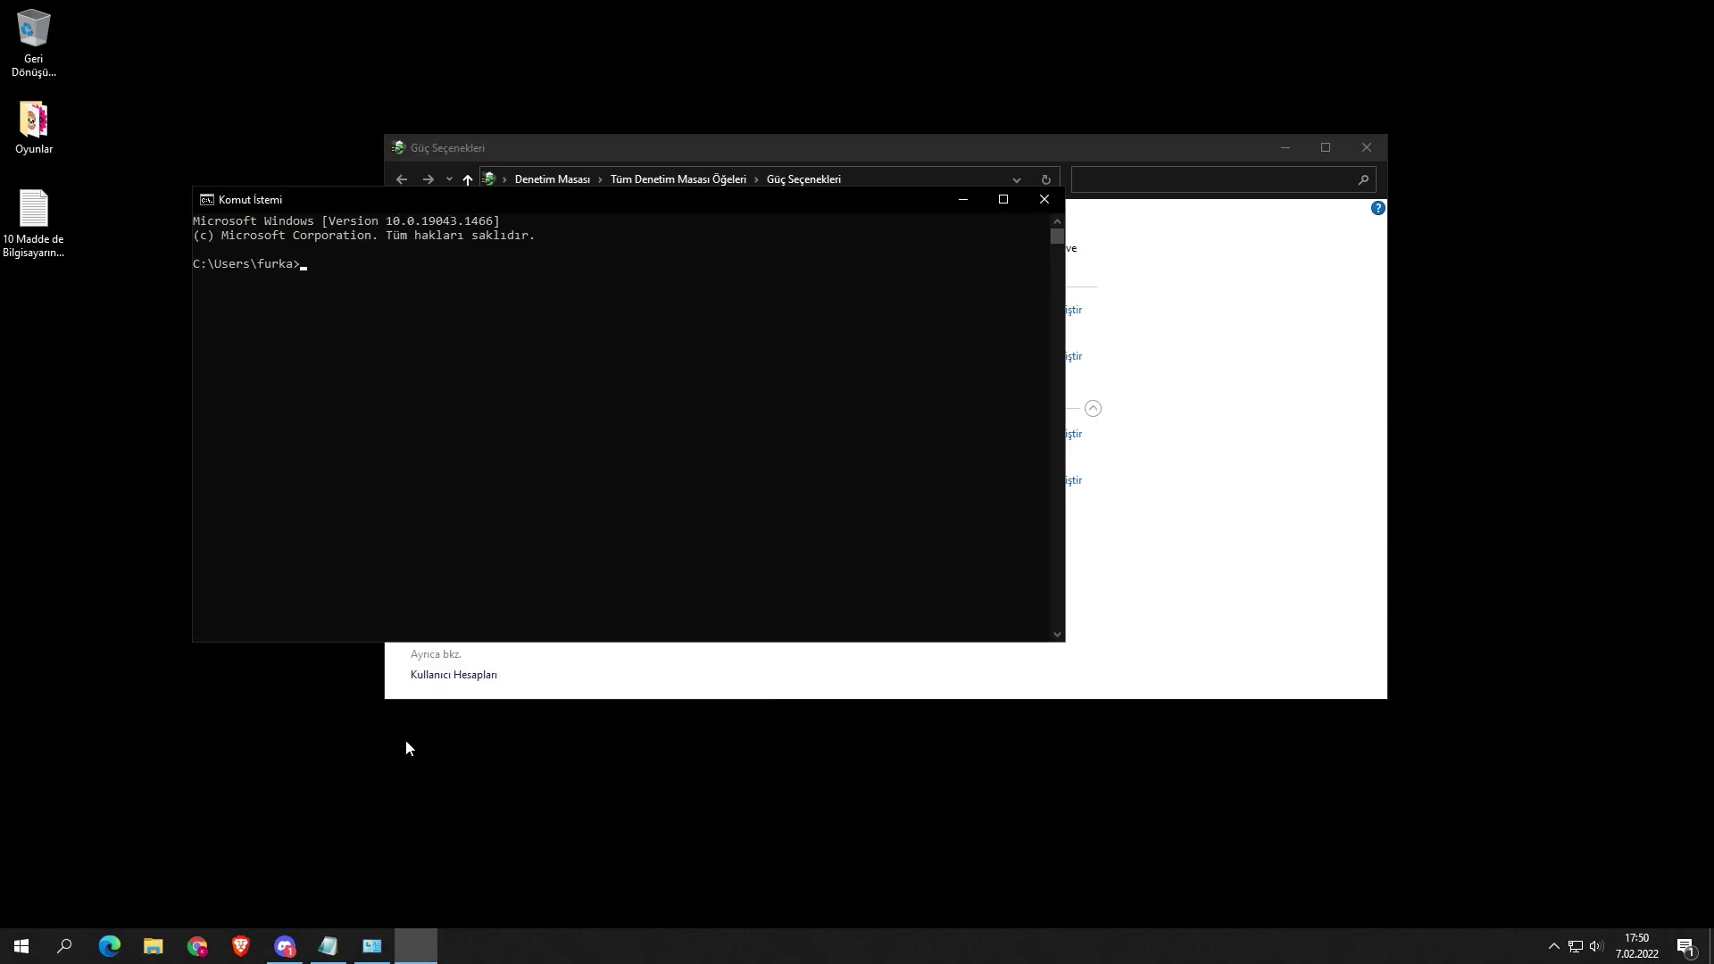
drag(626, 203, 873, 131)
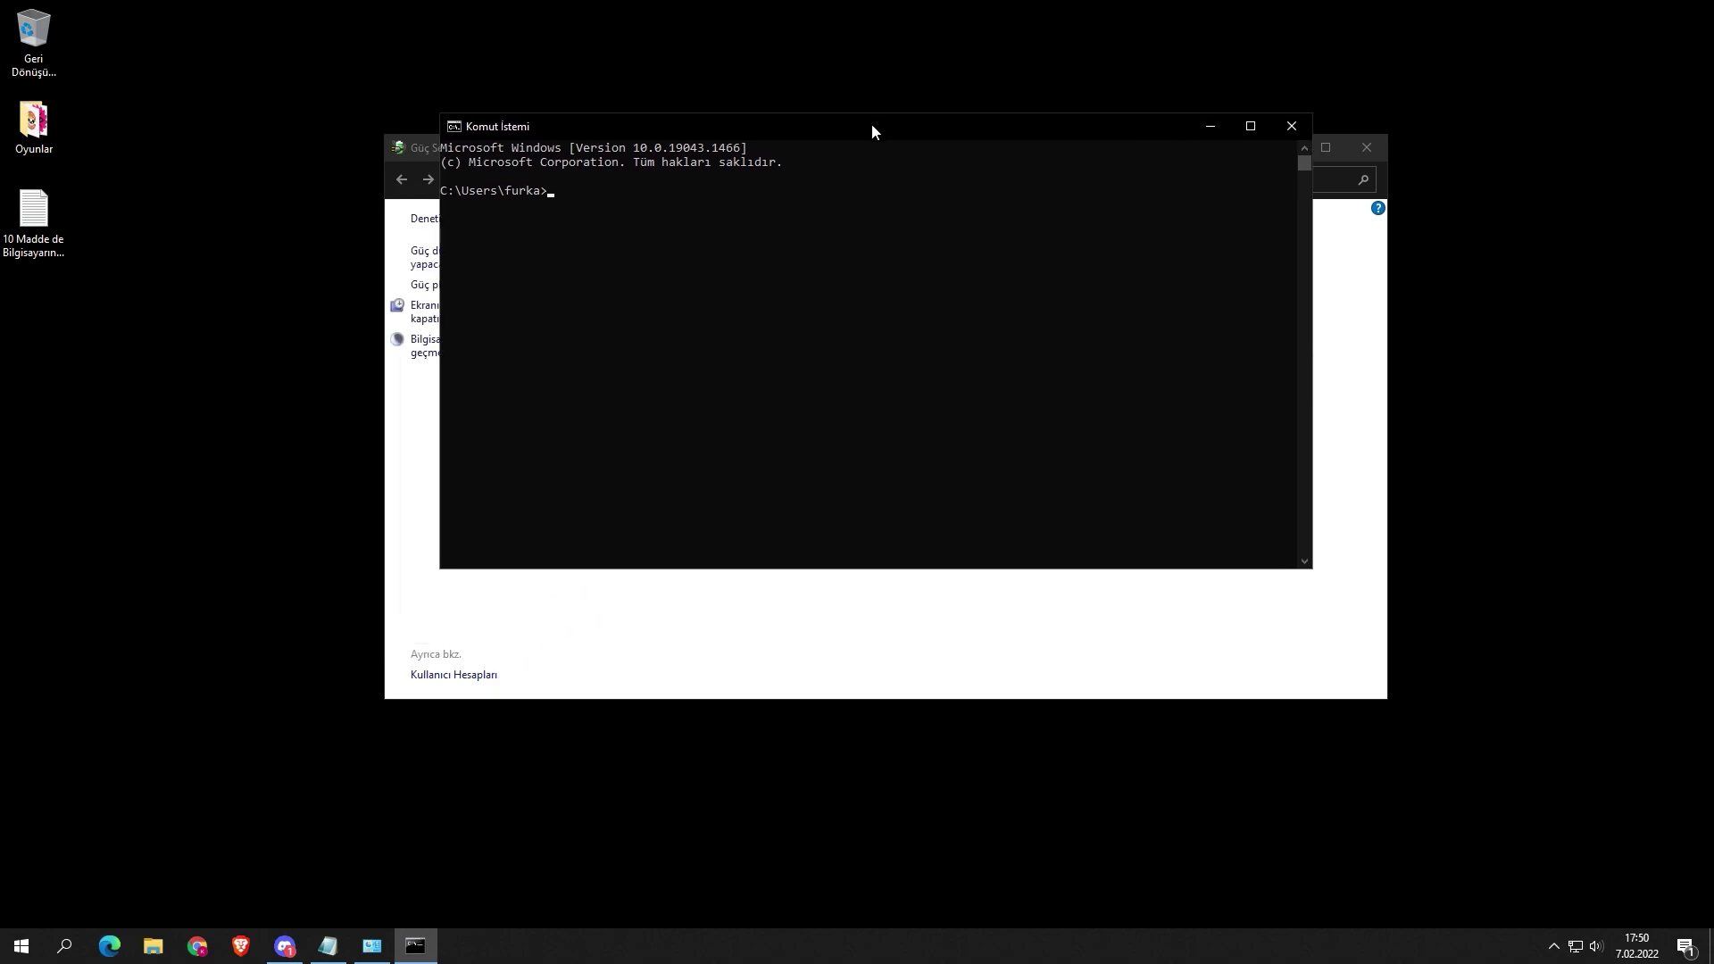
Step: Copy powercfg /DUPLICATESCHEME e9a42b02-d5df-448d-aa00-03f14749eb61 from the Discord chat into Command Prompt, and close the prompt without running it
click(284, 947)
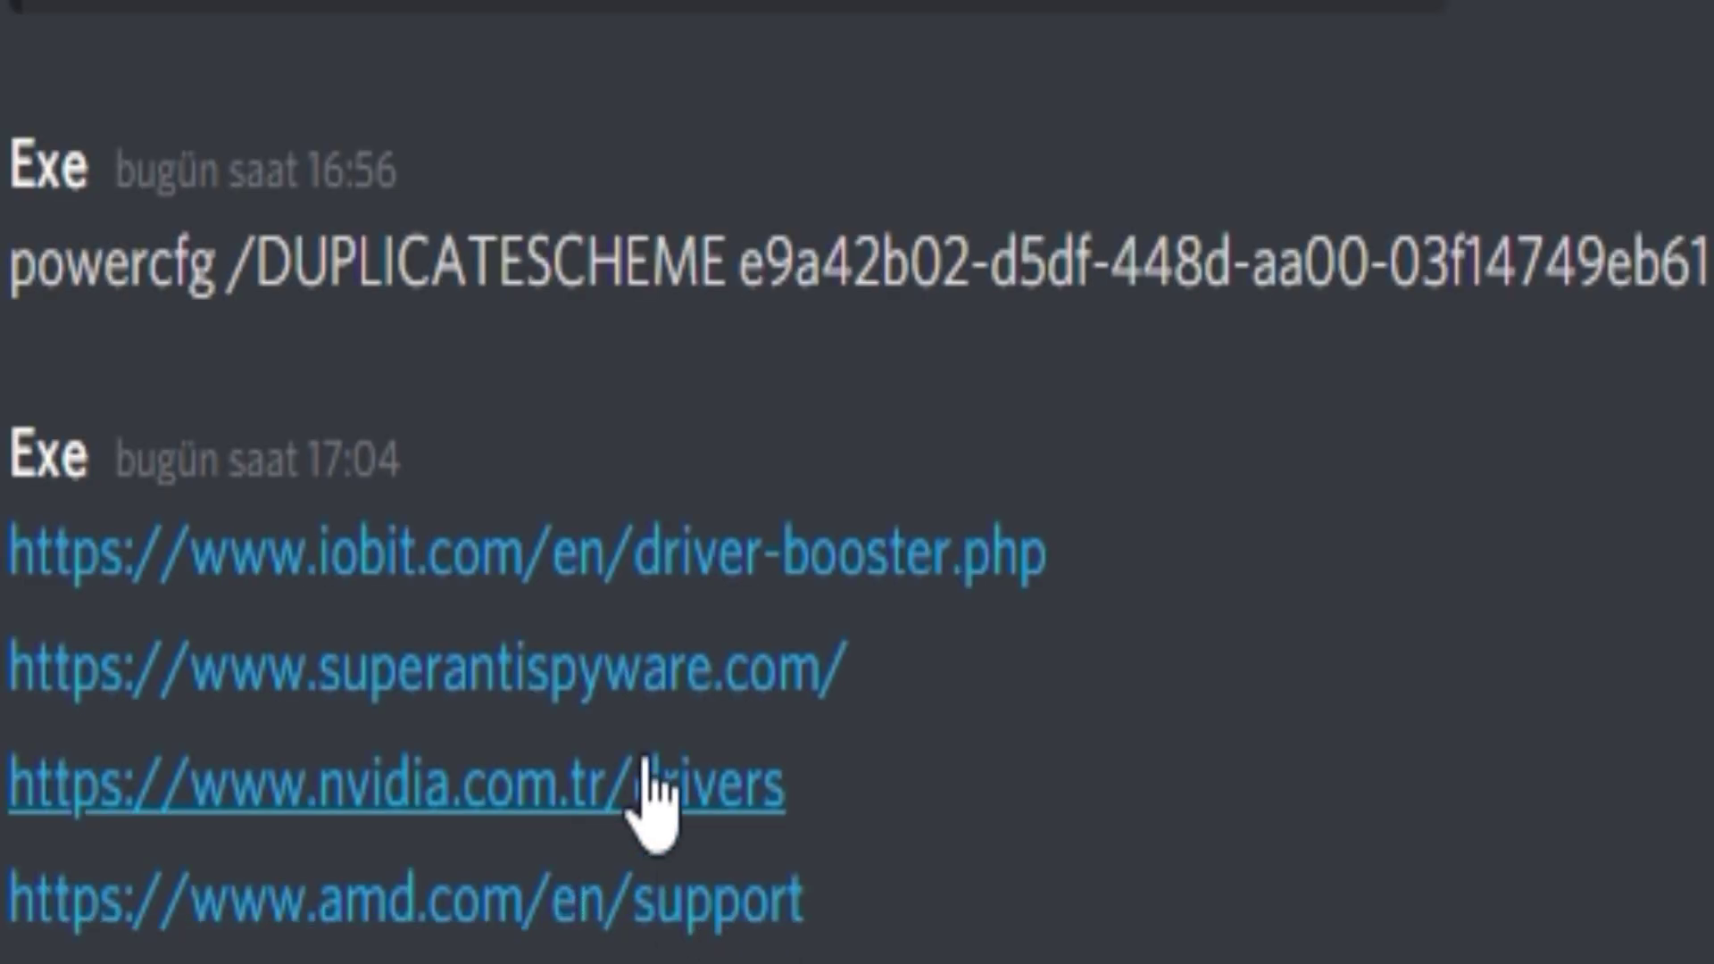
drag(1701, 268, 14, 323)
key(ctrl+c)
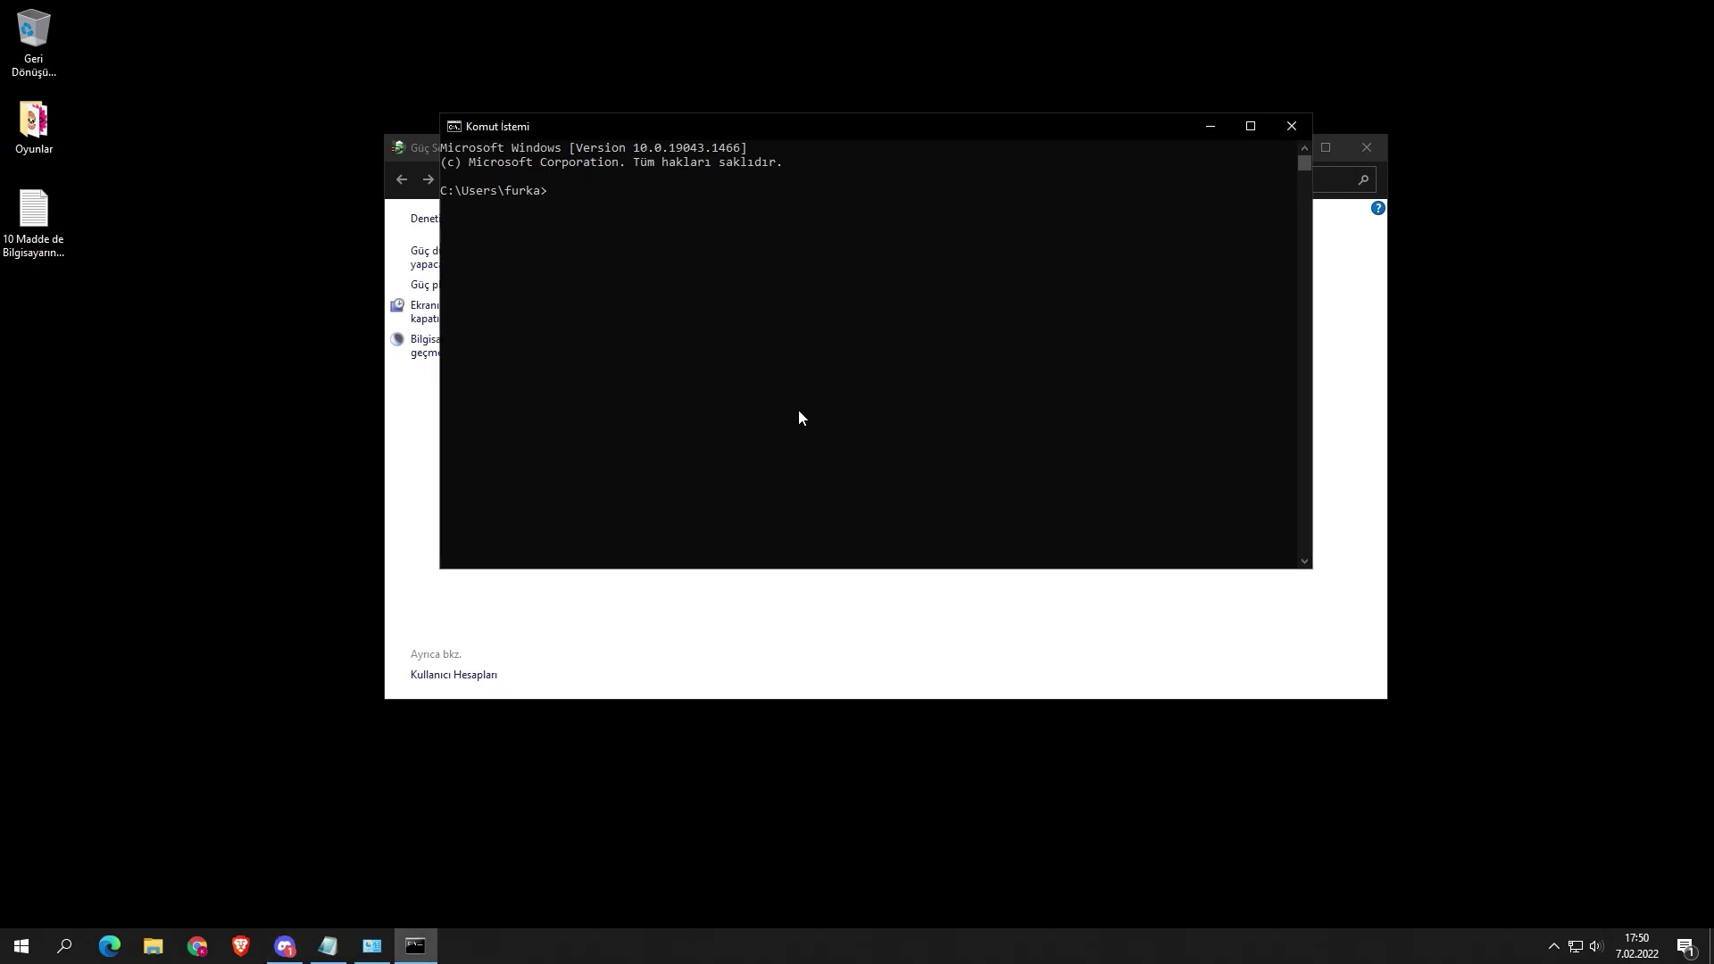
click(681, 218)
key(ctrl+v)
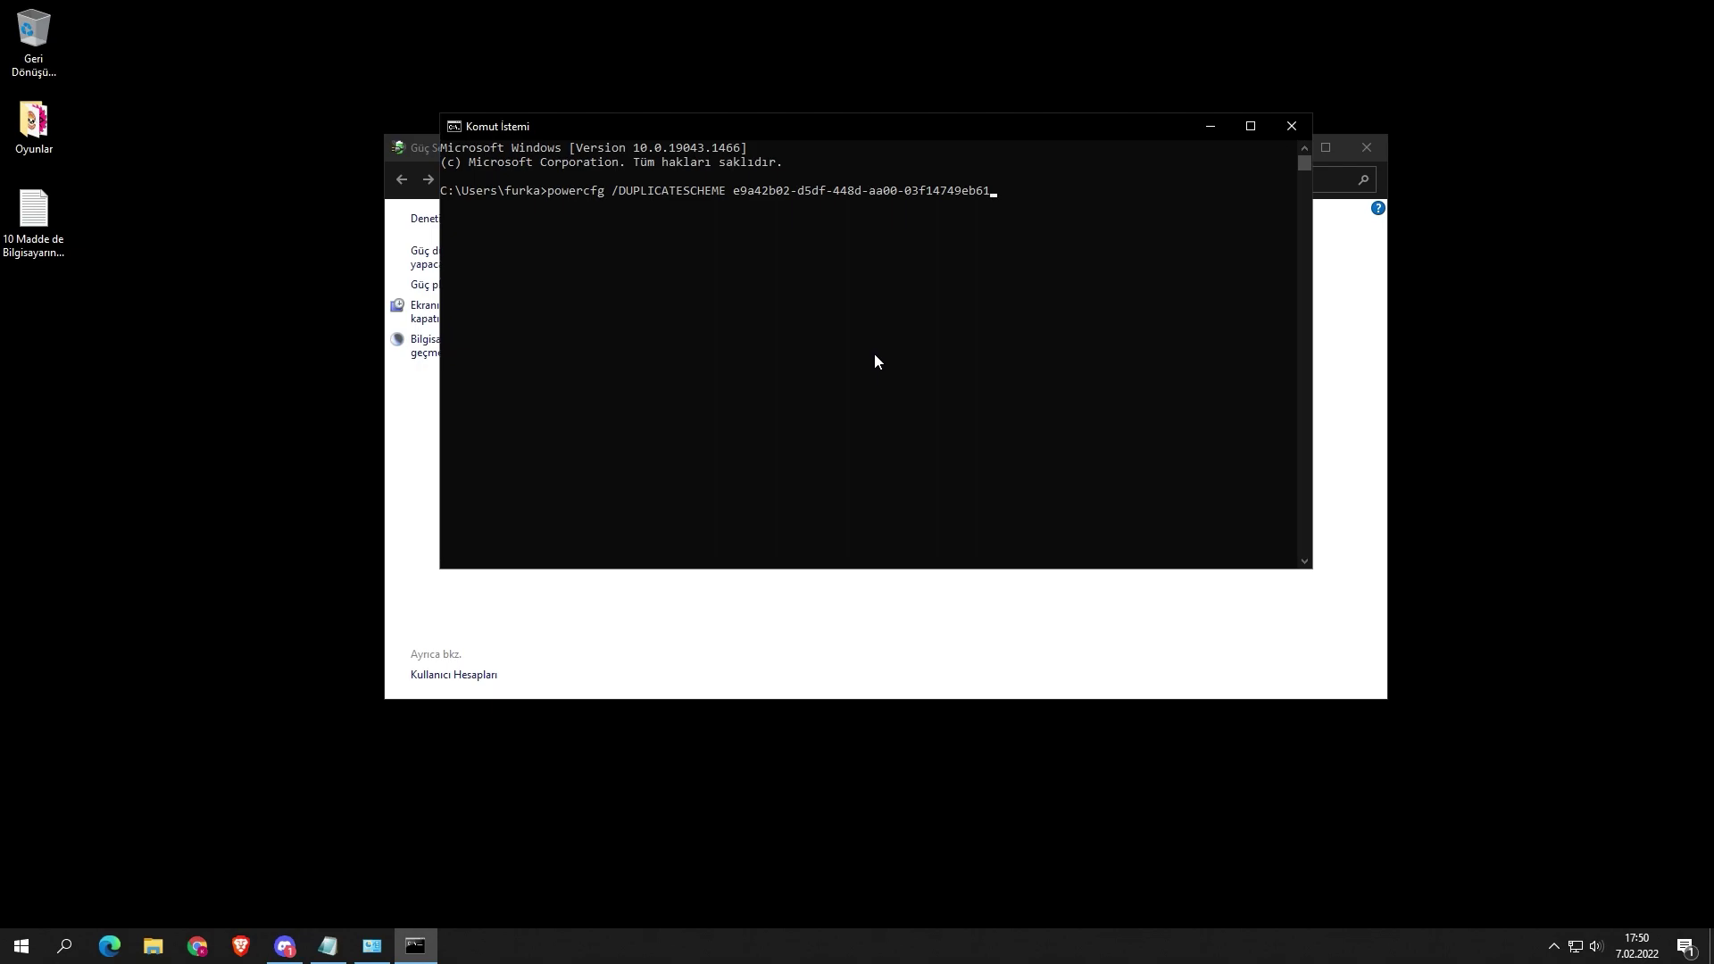
click(1291, 127)
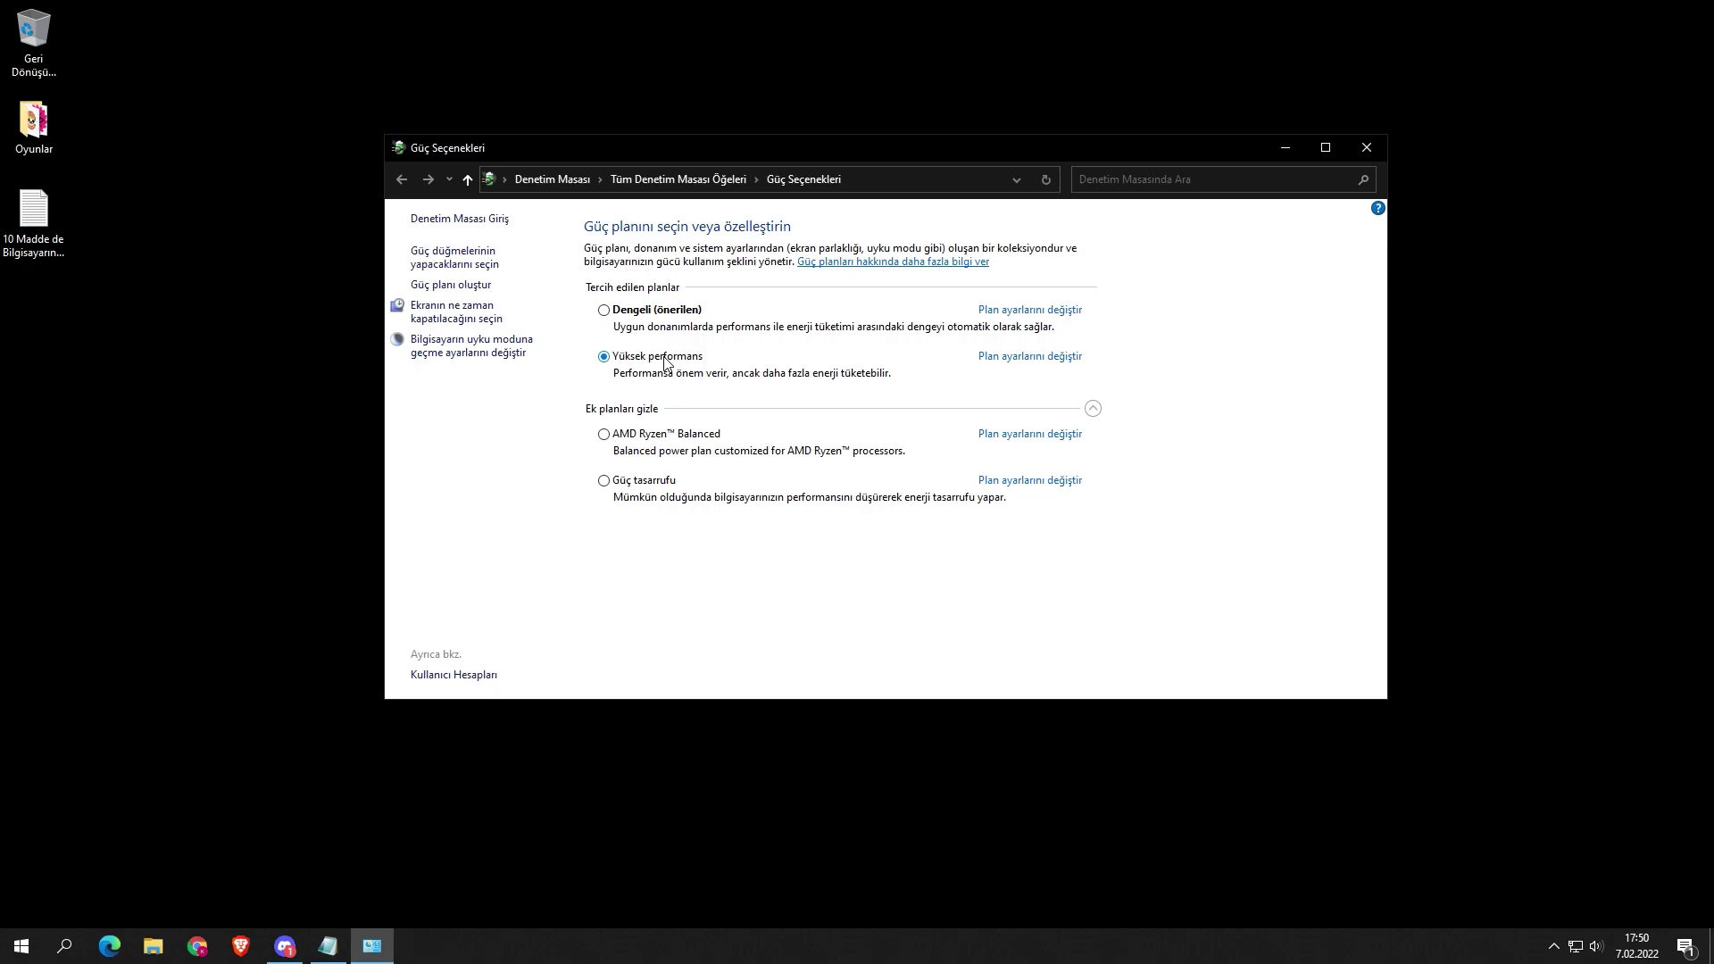
Step: Close the power options, return to the Notepad checklist, and highlight item 8, Fan Temizliği Ve İşlemci Macunu Değişimi
click(1368, 152)
click(328, 947)
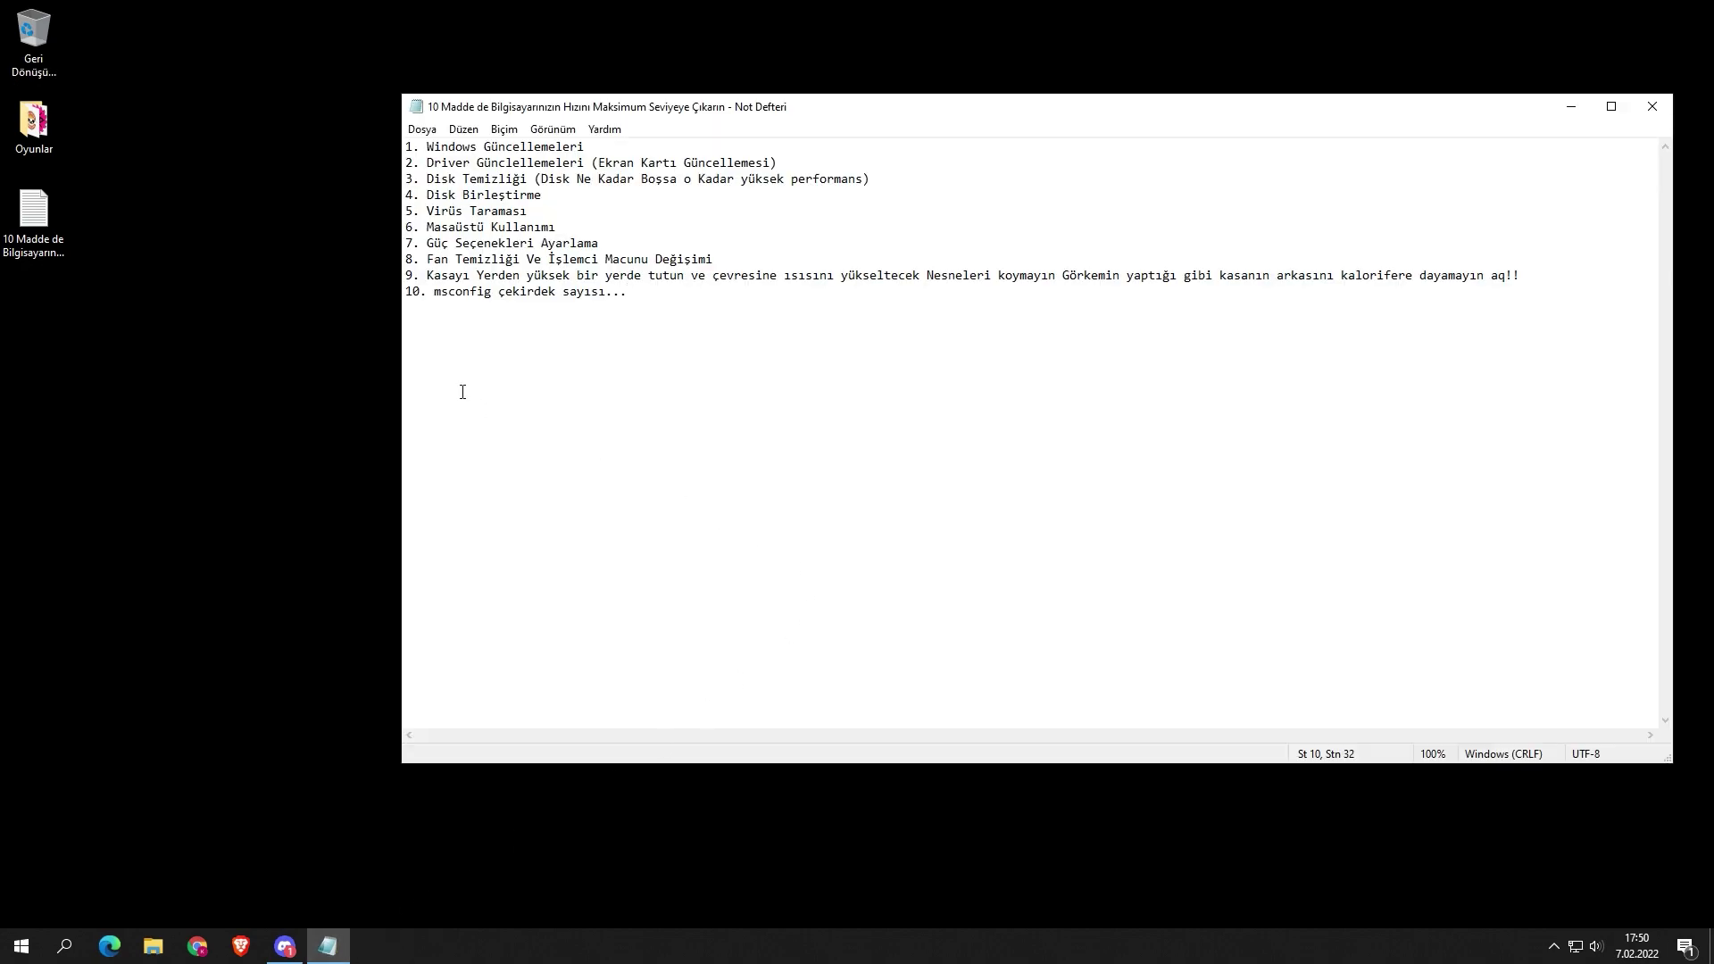
drag(428, 259, 760, 255)
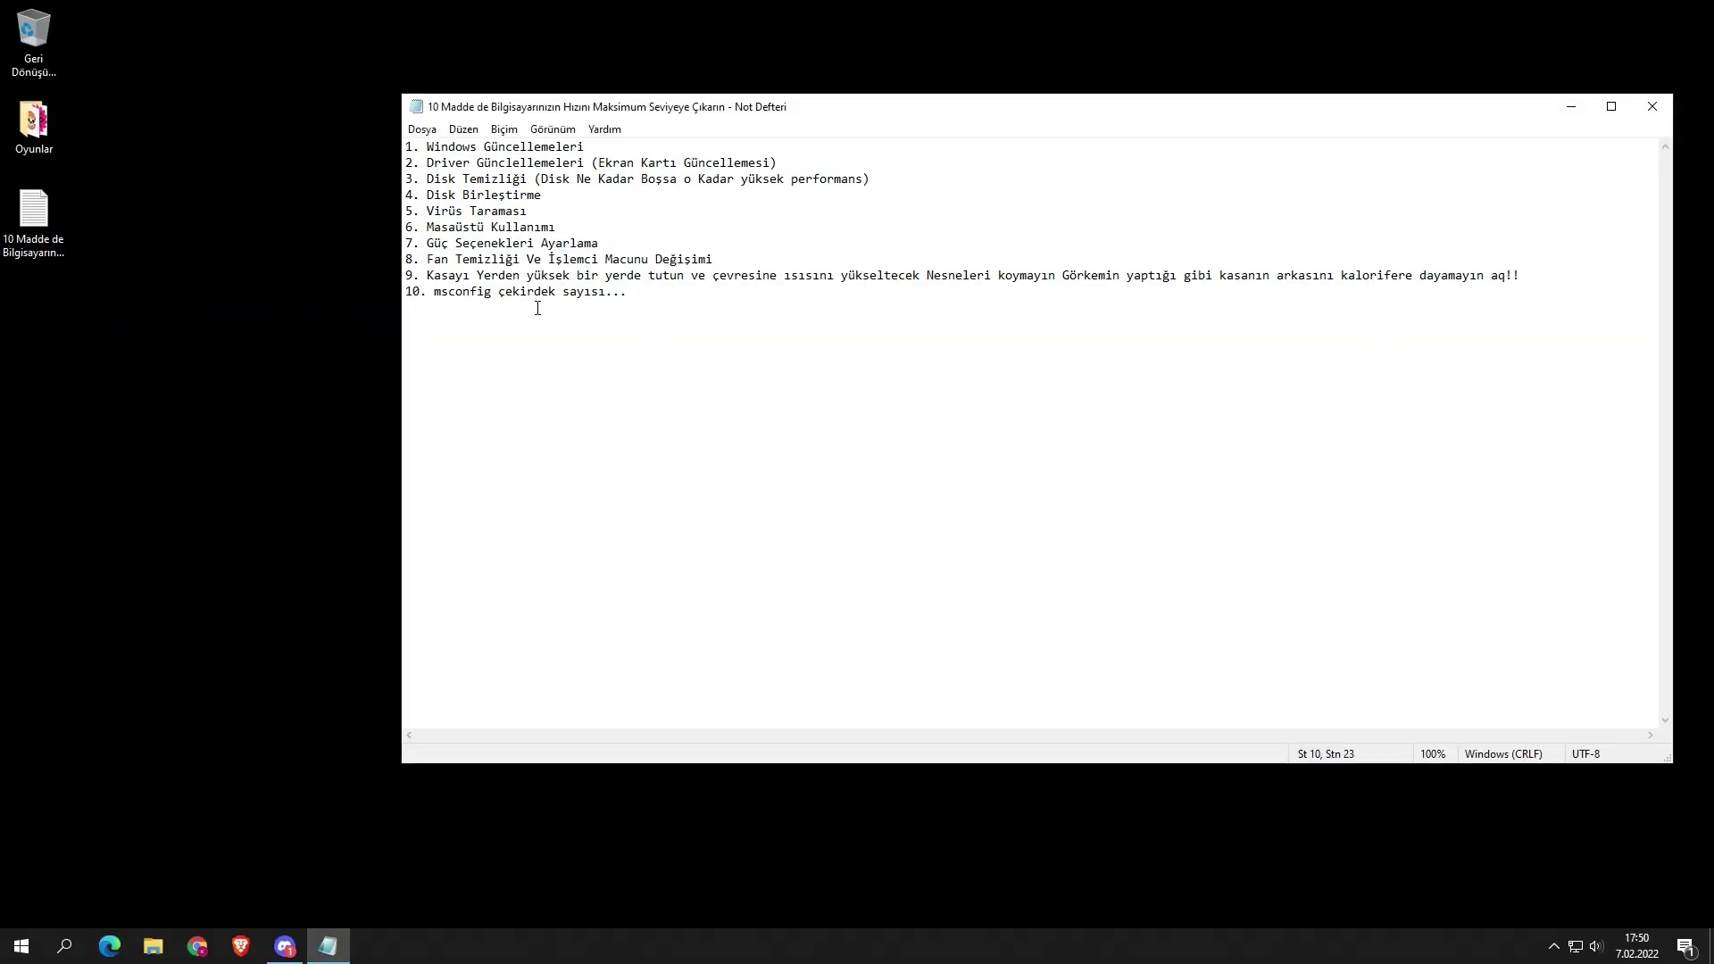
click(635, 299)
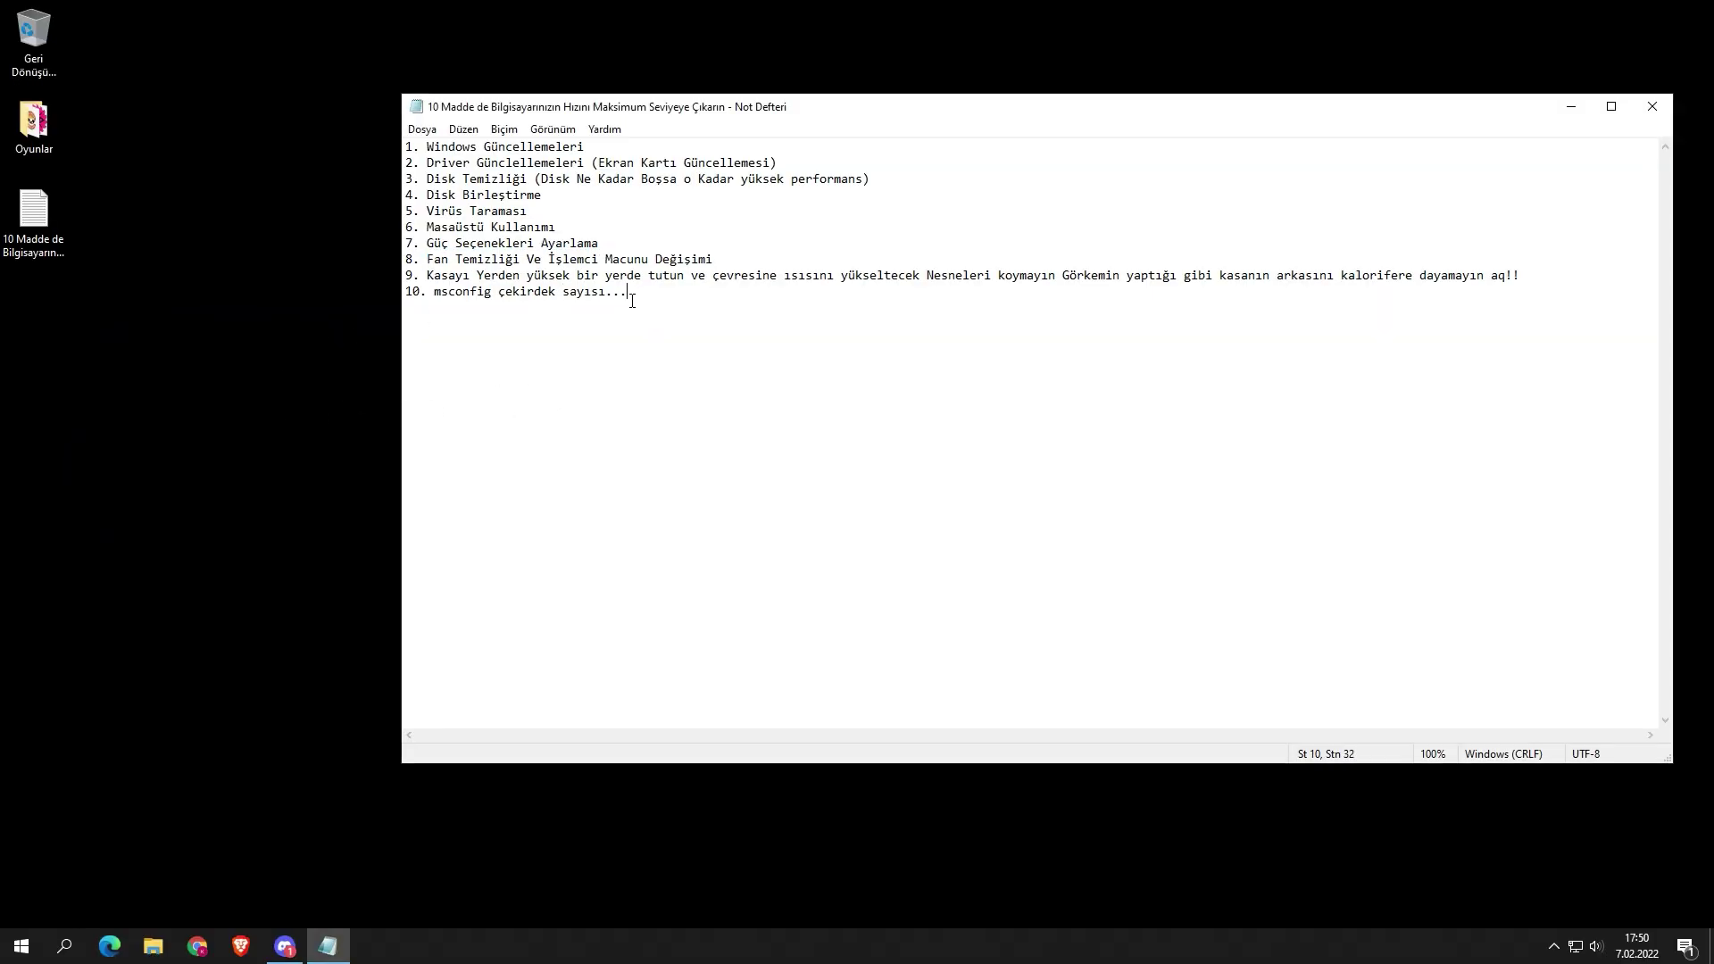